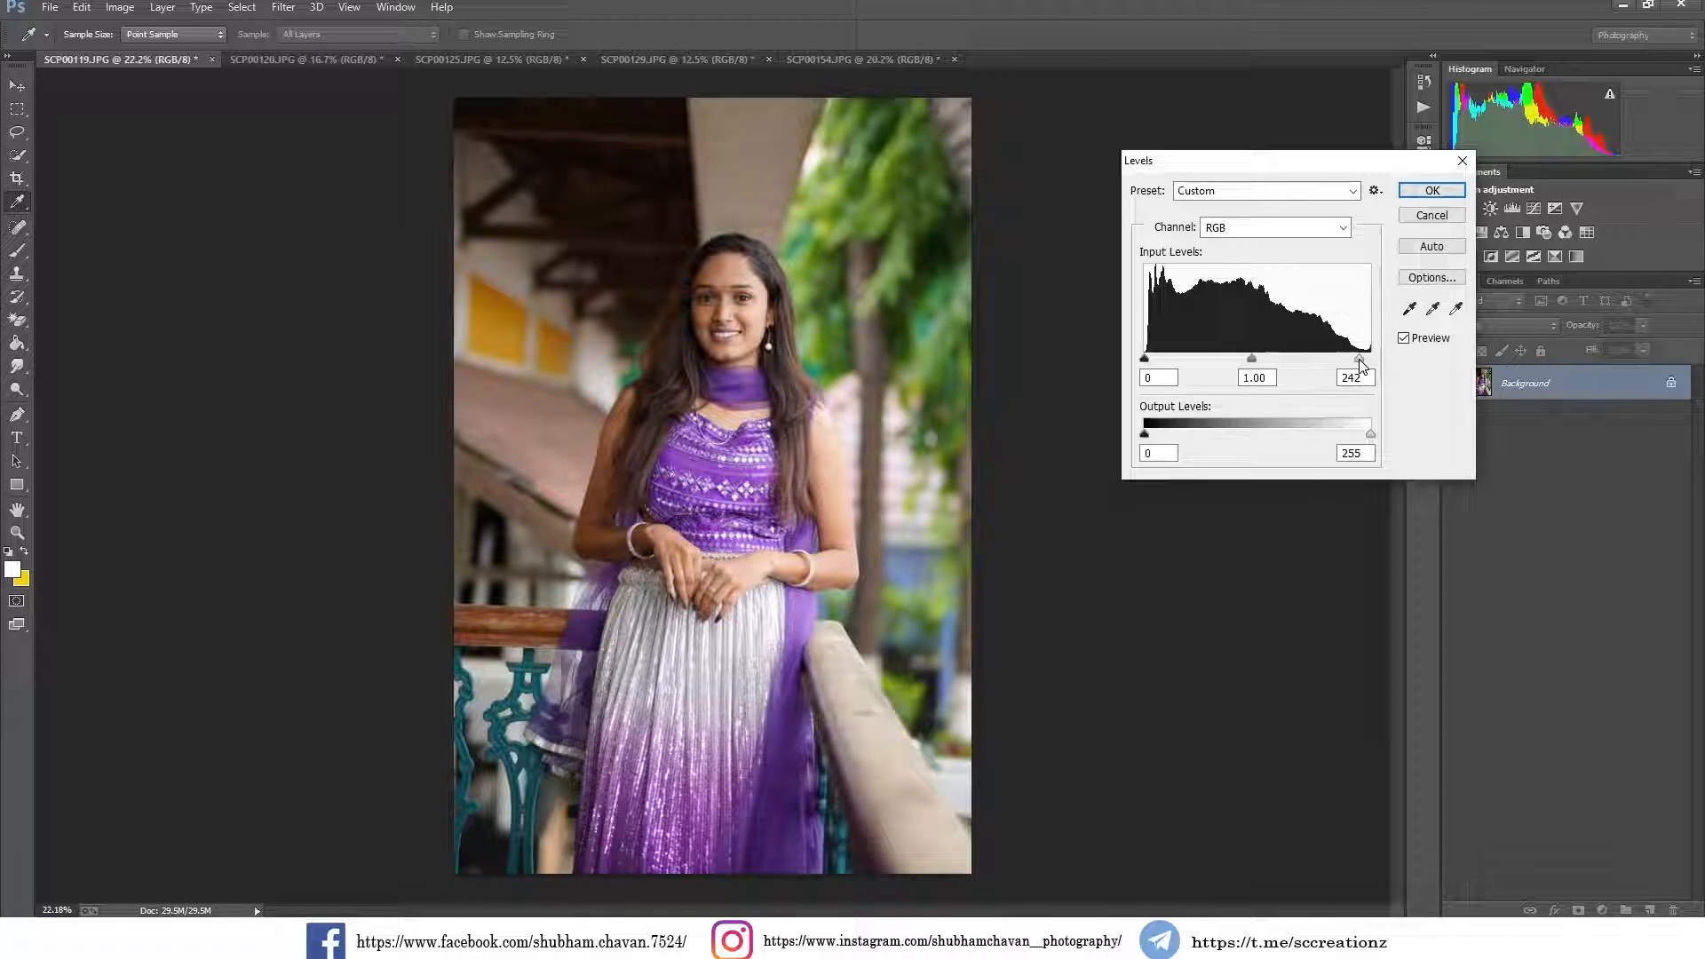
- Set the midtone input level to 1.13 and apply the Levels adjustment
{"action": "left_click_drag", "start_coordinate": [1251, 359], "coordinate": [1244, 364]}
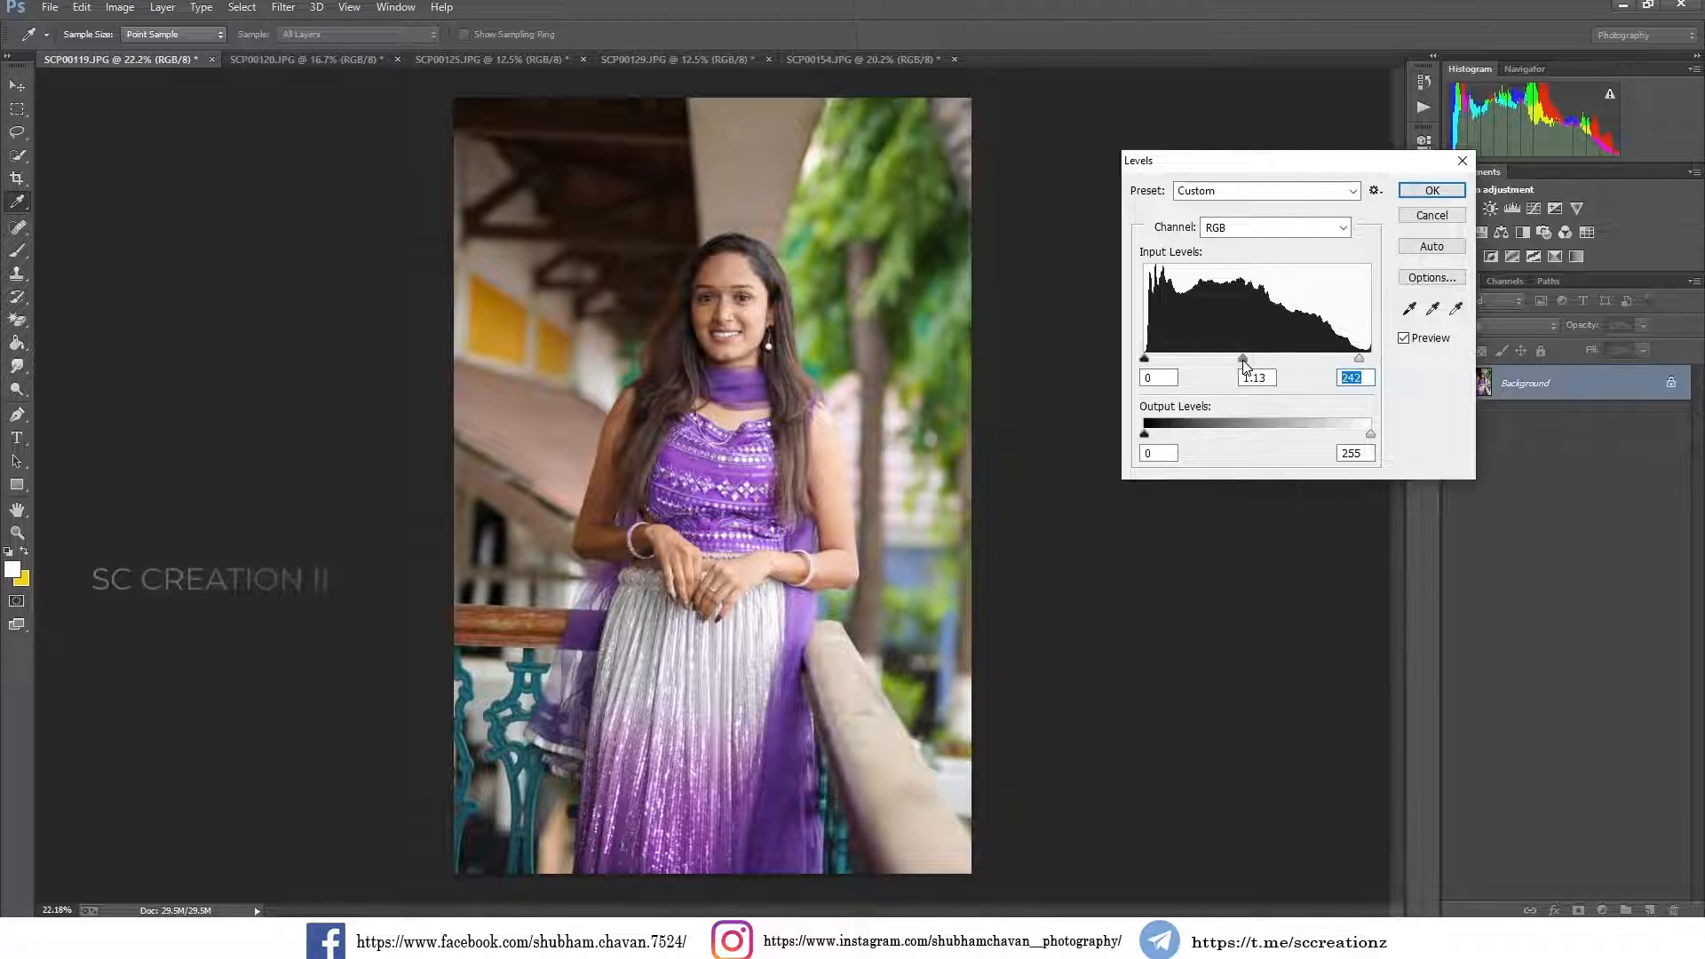
{"action": "left_click", "coordinate": [1431, 190]}
{"action": "key", "text": "v"}
- Apply the Camera Raw Filter to the Background layer with Shadows raised to about +43
{"action": "left_click", "coordinate": [283, 7]}
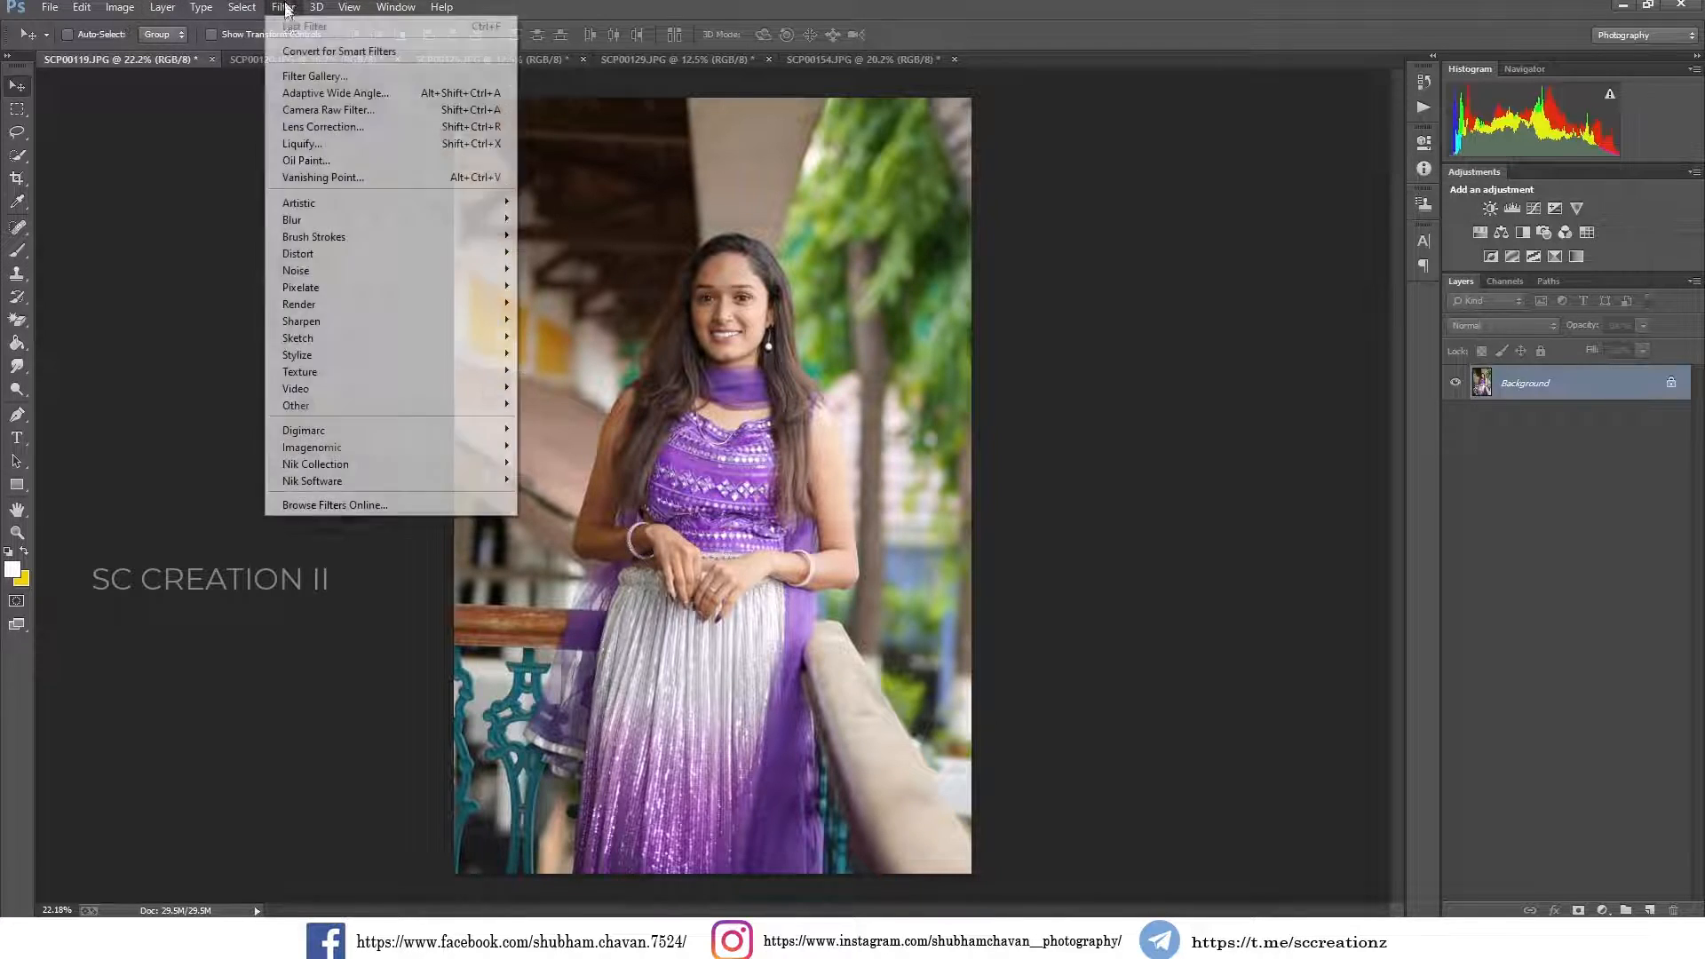
{"action": "left_click", "coordinate": [364, 109]}
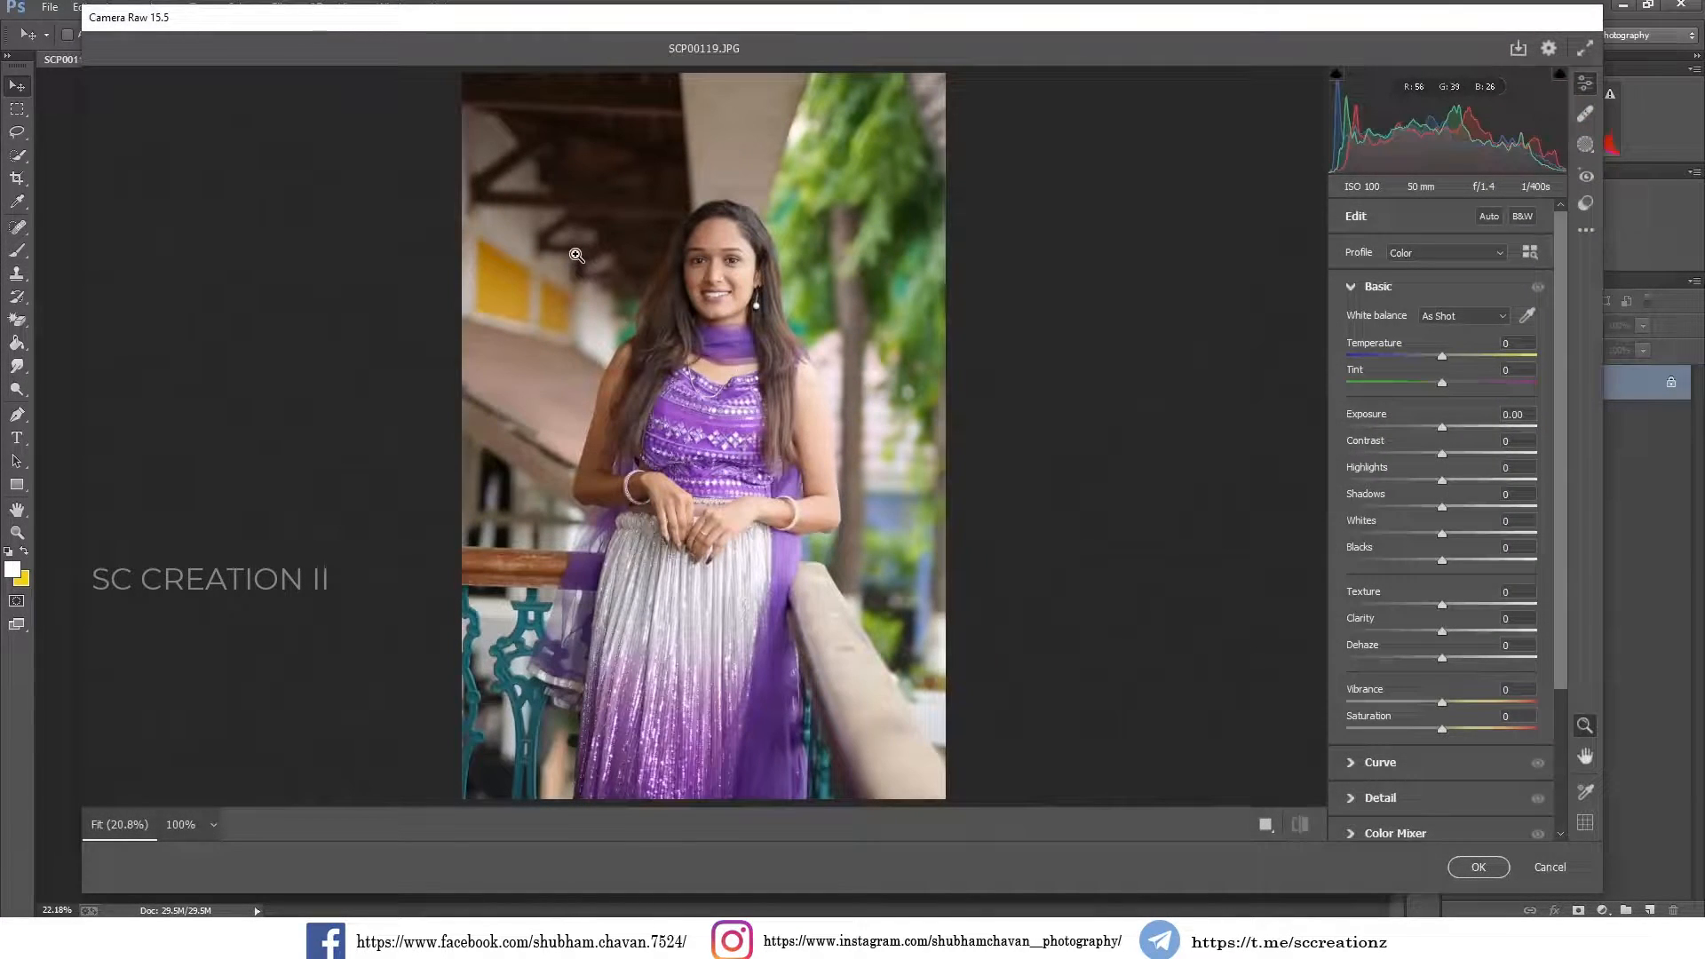
{"action": "left_click_drag", "start_coordinate": [1442, 507], "coordinate": [1490, 507]}
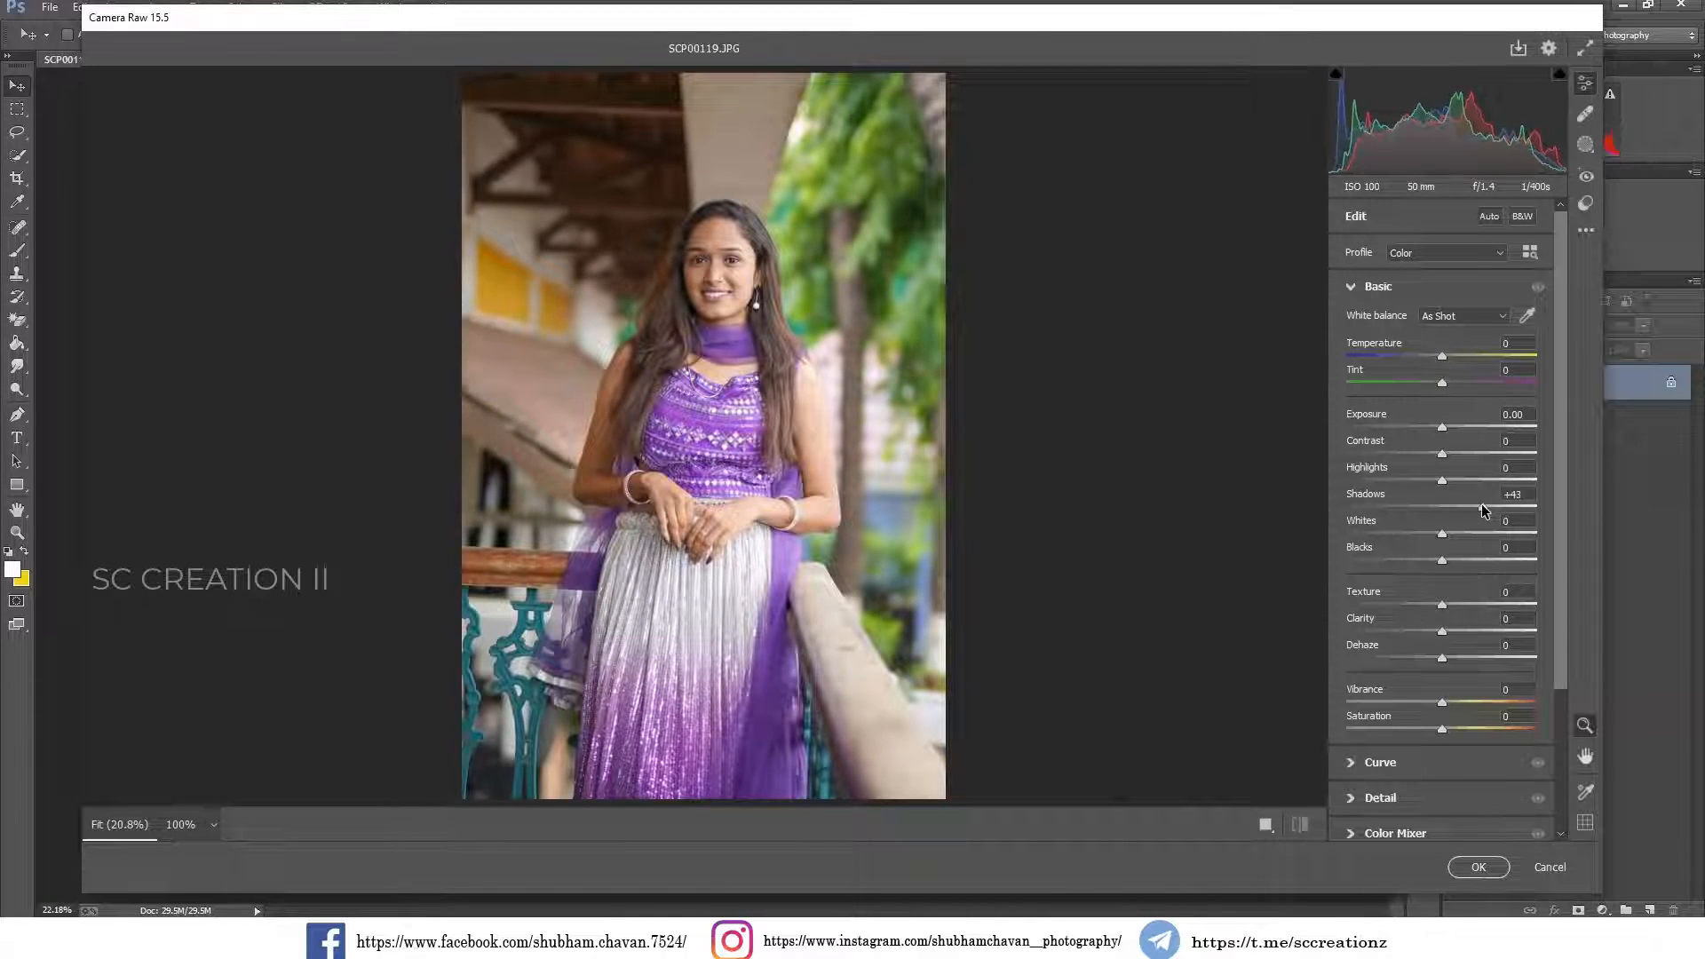
{"action": "left_click", "coordinate": [1478, 867]}
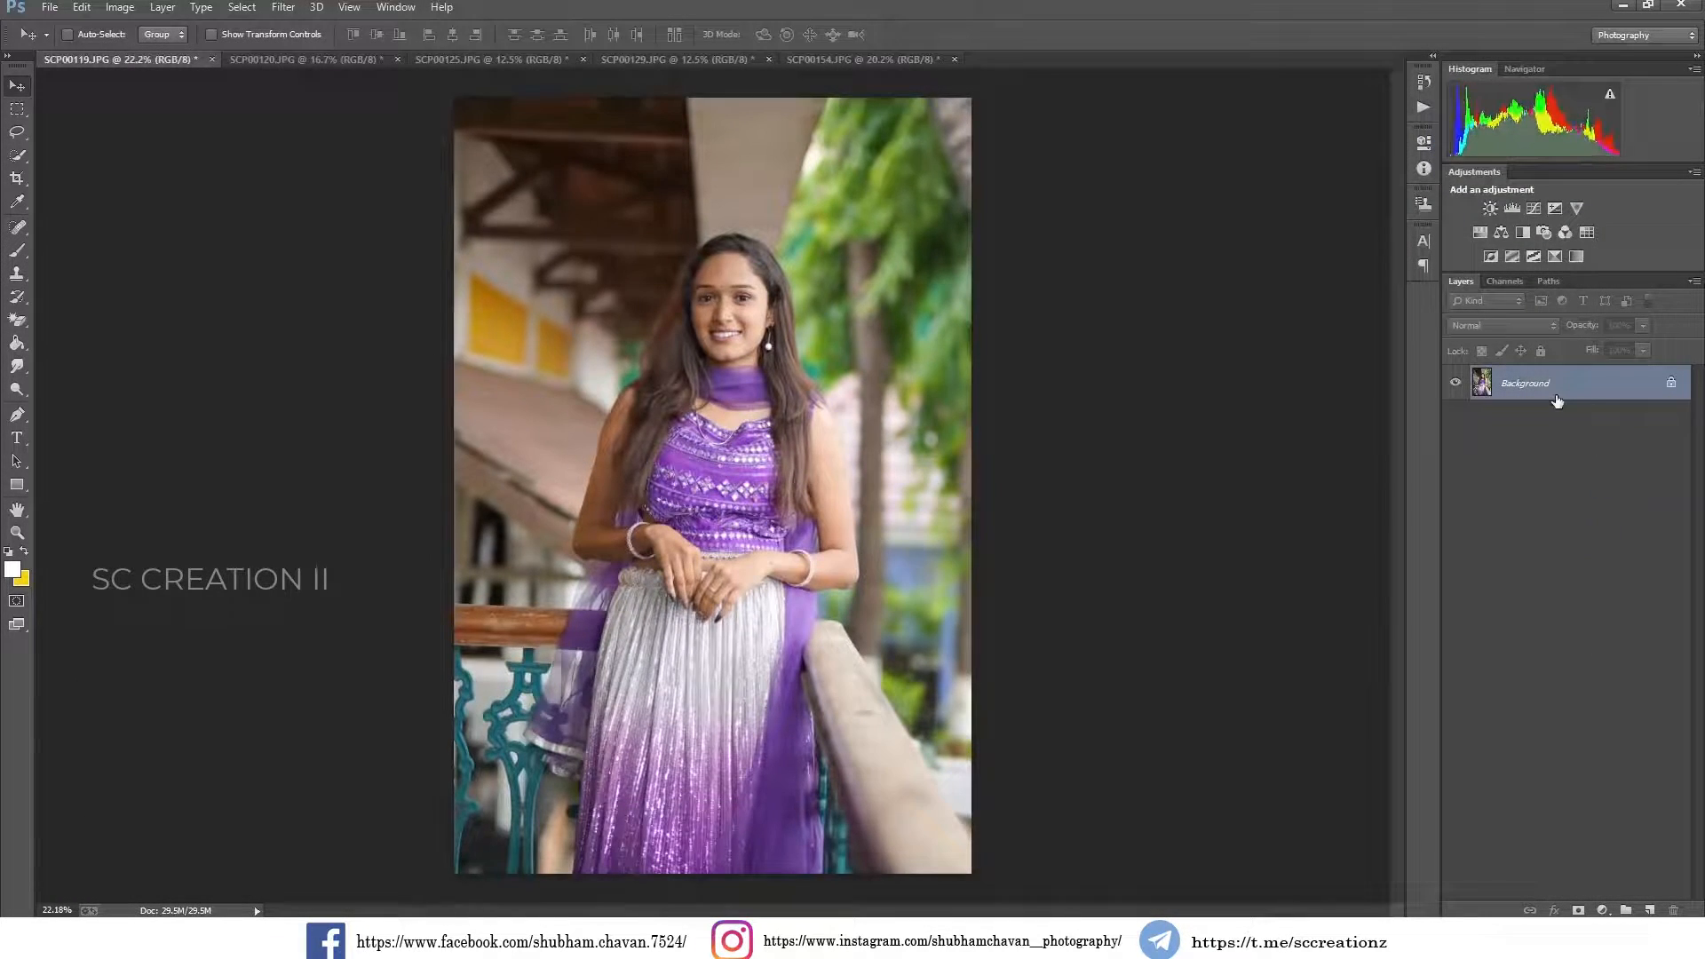
- Duplicate the Background layer as a new layer named "color"
{"action": "right_click", "coordinate": [1556, 397]}
{"action": "left_click", "coordinate": [1571, 434]}
{"action": "type", "text": "color"}
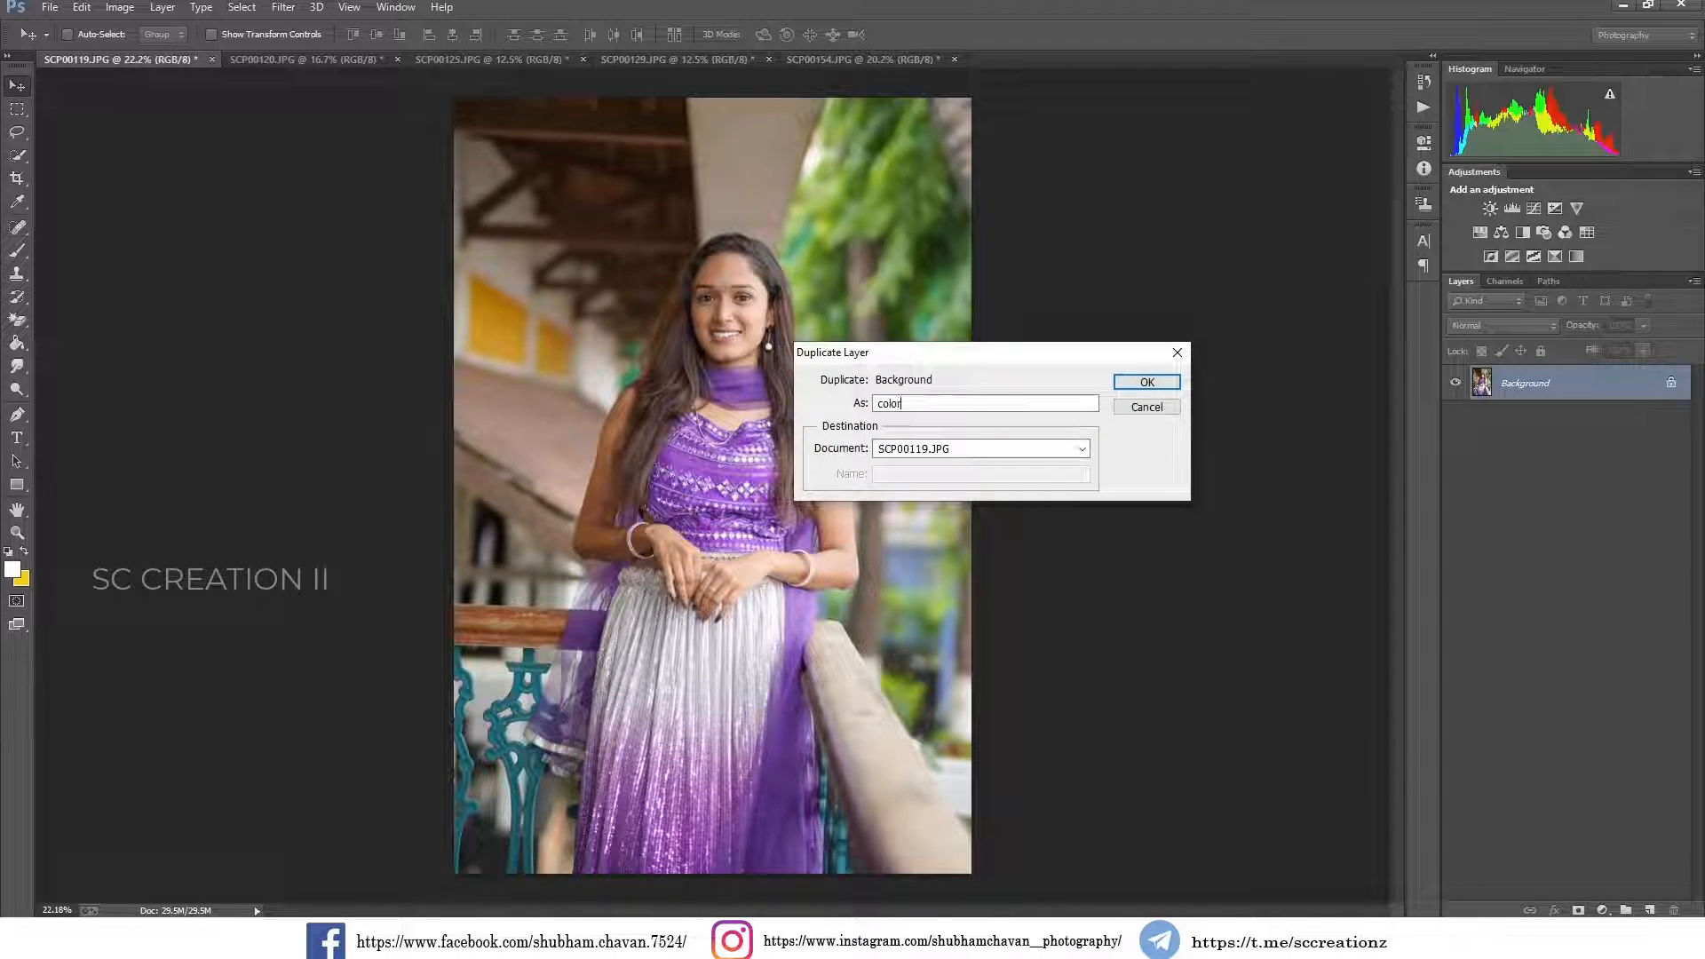
{"action": "key", "text": "Return"}
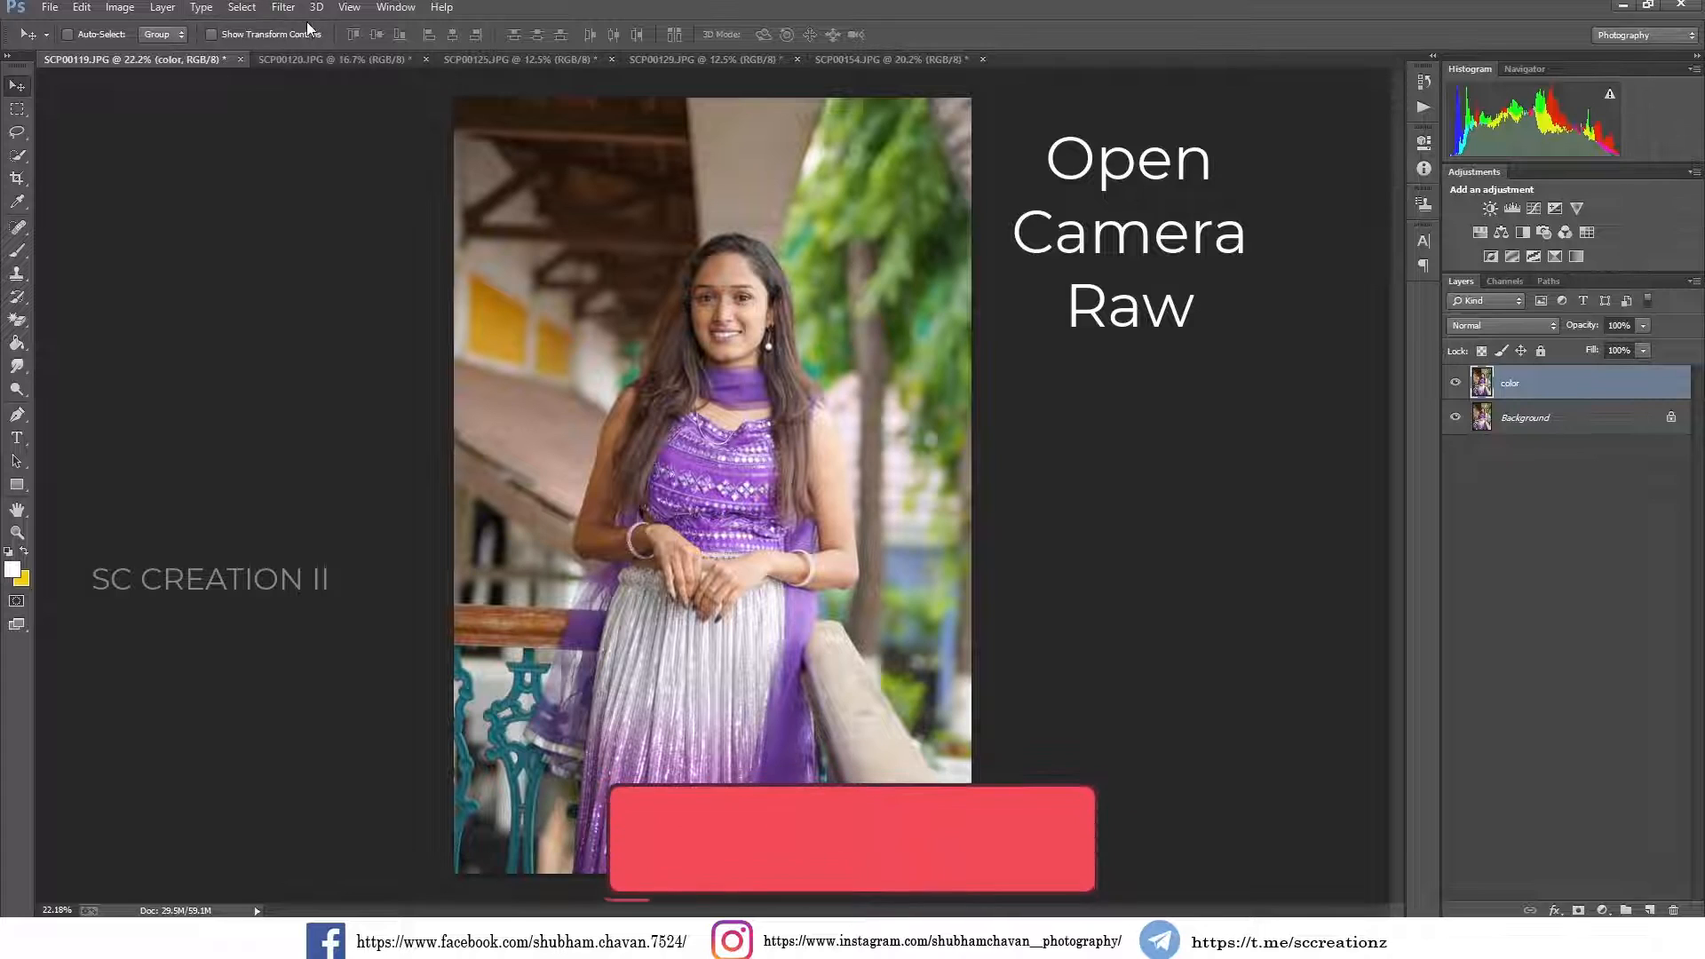
- In the Camera Raw Filter on the color layer, set Temperature -3, Contrast +17, Highlights -33, Shadows +26, Blacks -38 and Clarity +7
{"action": "left_click", "coordinate": [284, 7]}
{"action": "left_click", "coordinate": [327, 114]}
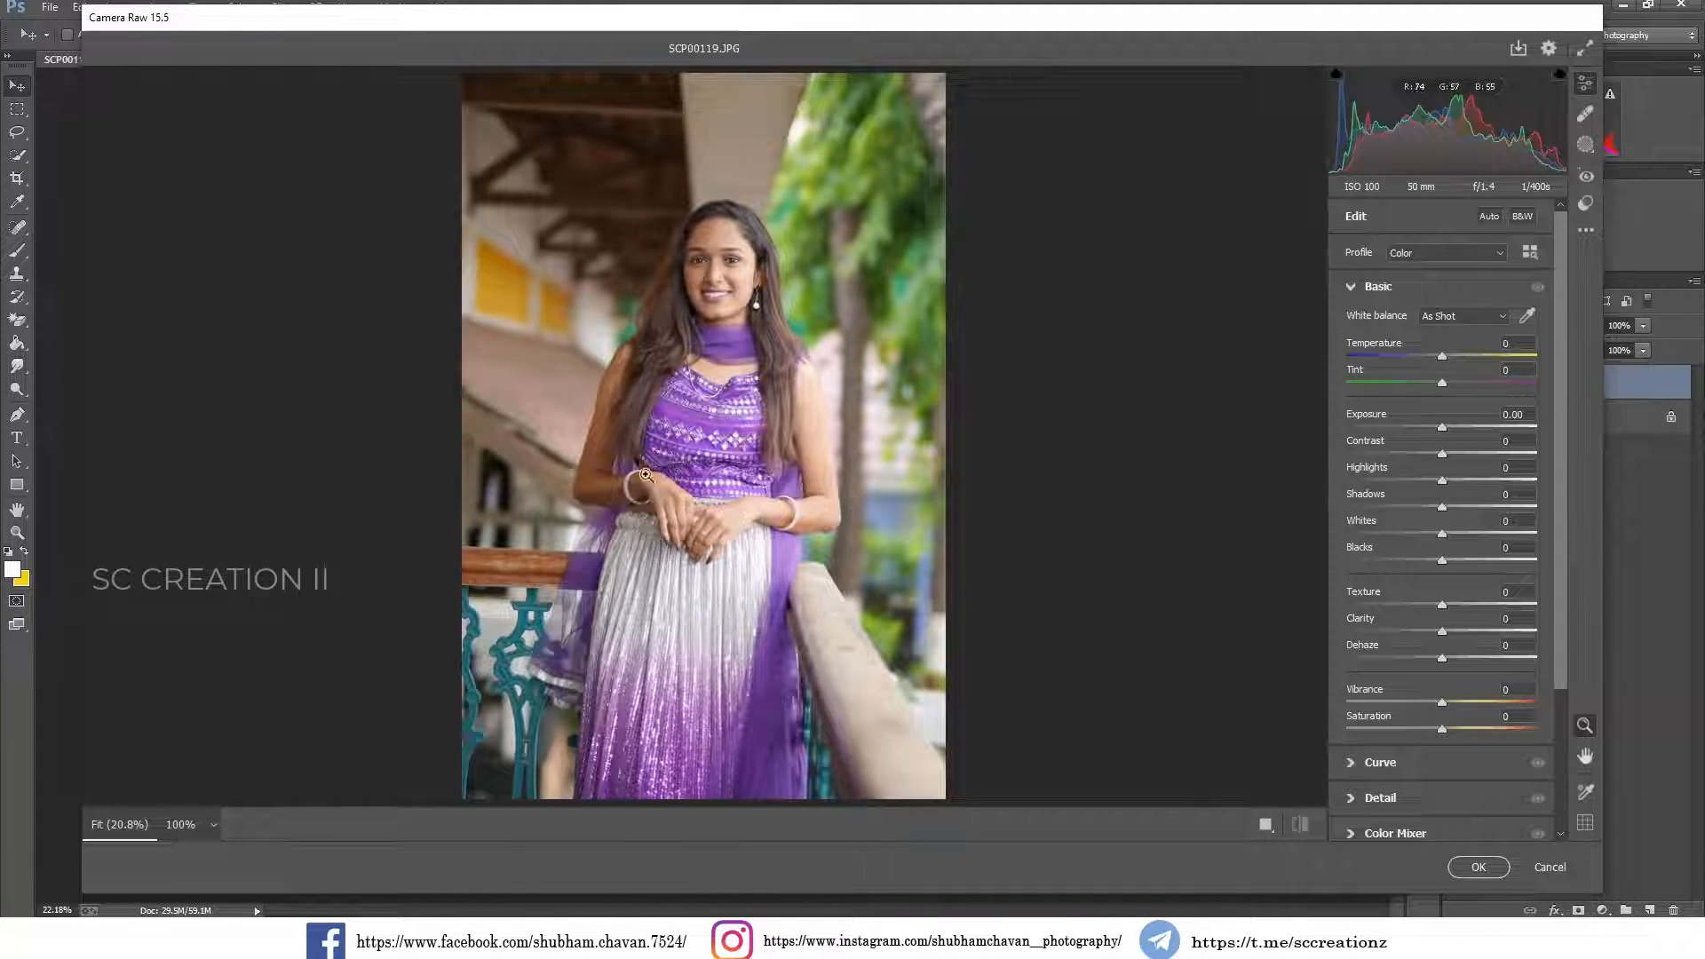
{"action": "left_click_drag", "start_coordinate": [1442, 359], "coordinate": [1439, 360]}
{"action": "left_click_drag", "start_coordinate": [1453, 454], "coordinate": [1463, 504]}
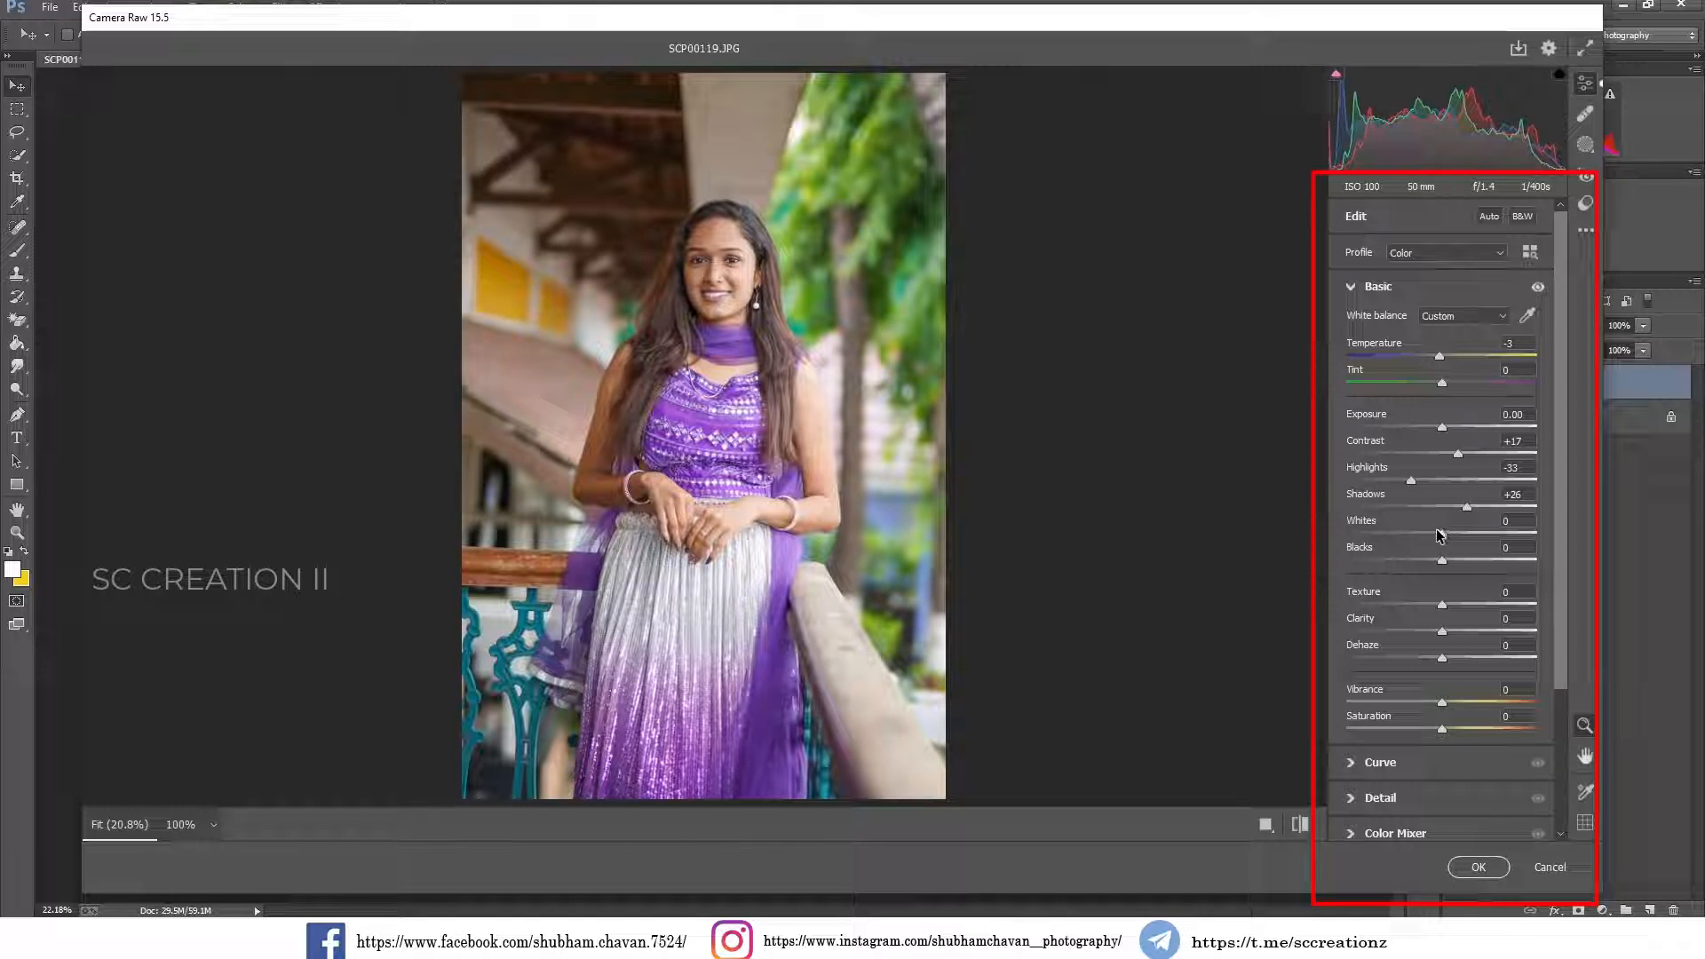
{"action": "left_click_drag", "start_coordinate": [1422, 565], "coordinate": [1405, 563]}
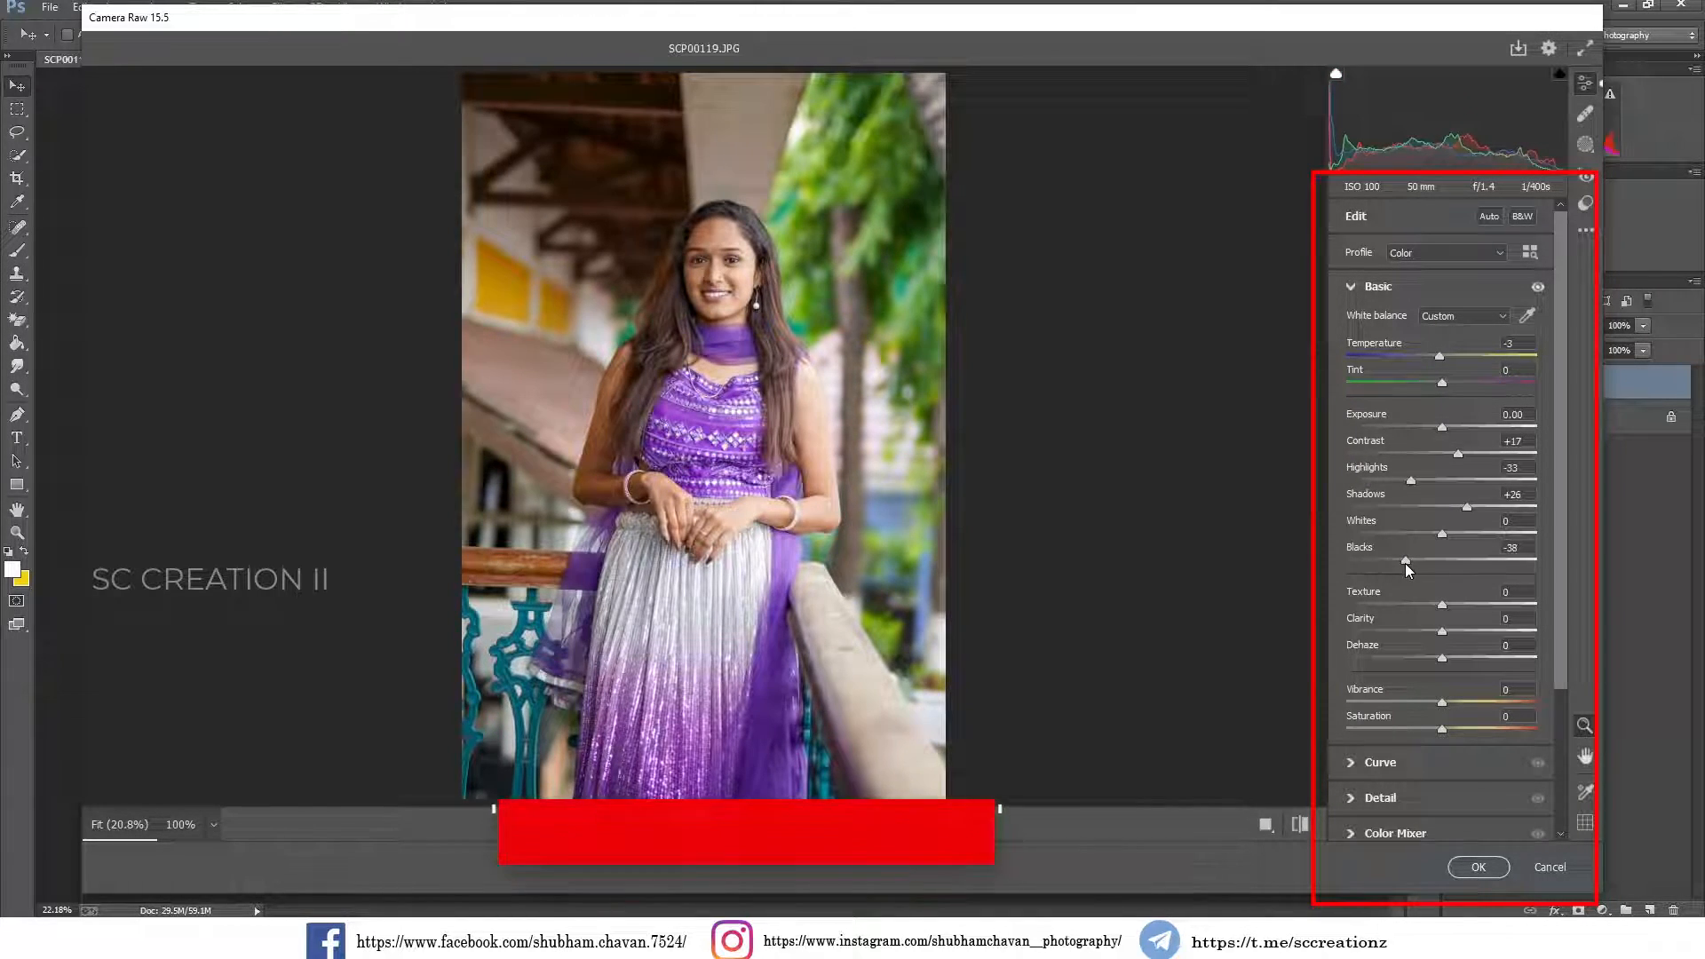
{"action": "left_click_drag", "start_coordinate": [1440, 629], "coordinate": [1449, 629]}
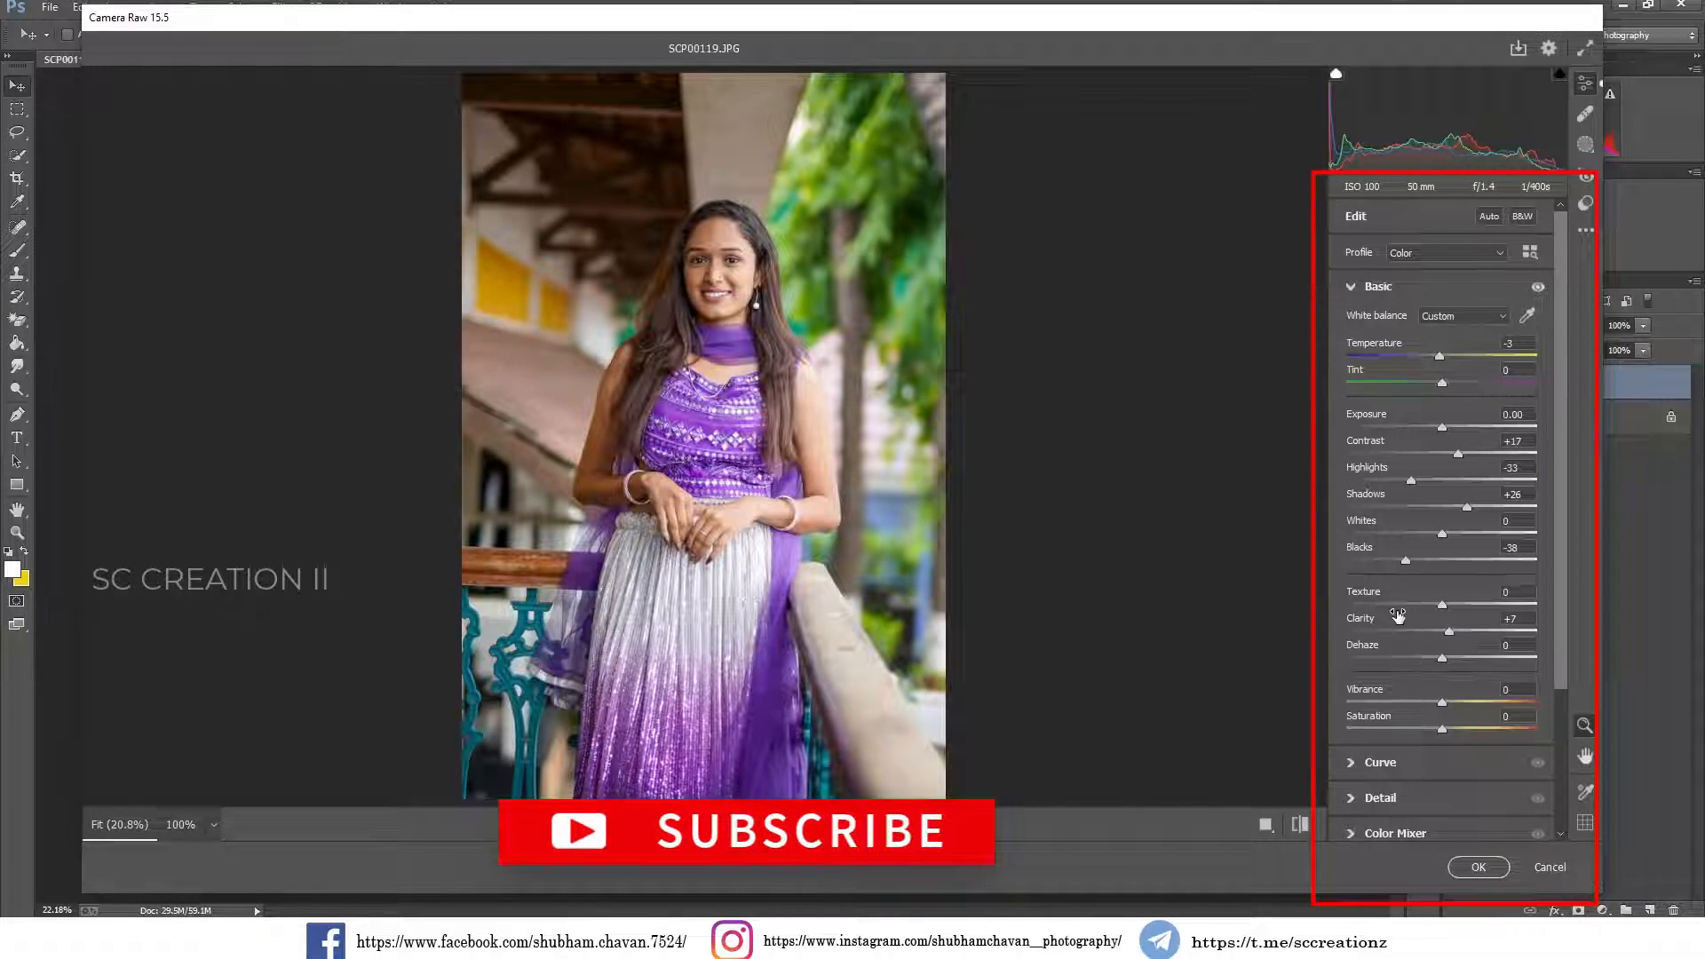
{"action": "left_click", "coordinate": [1372, 290]}
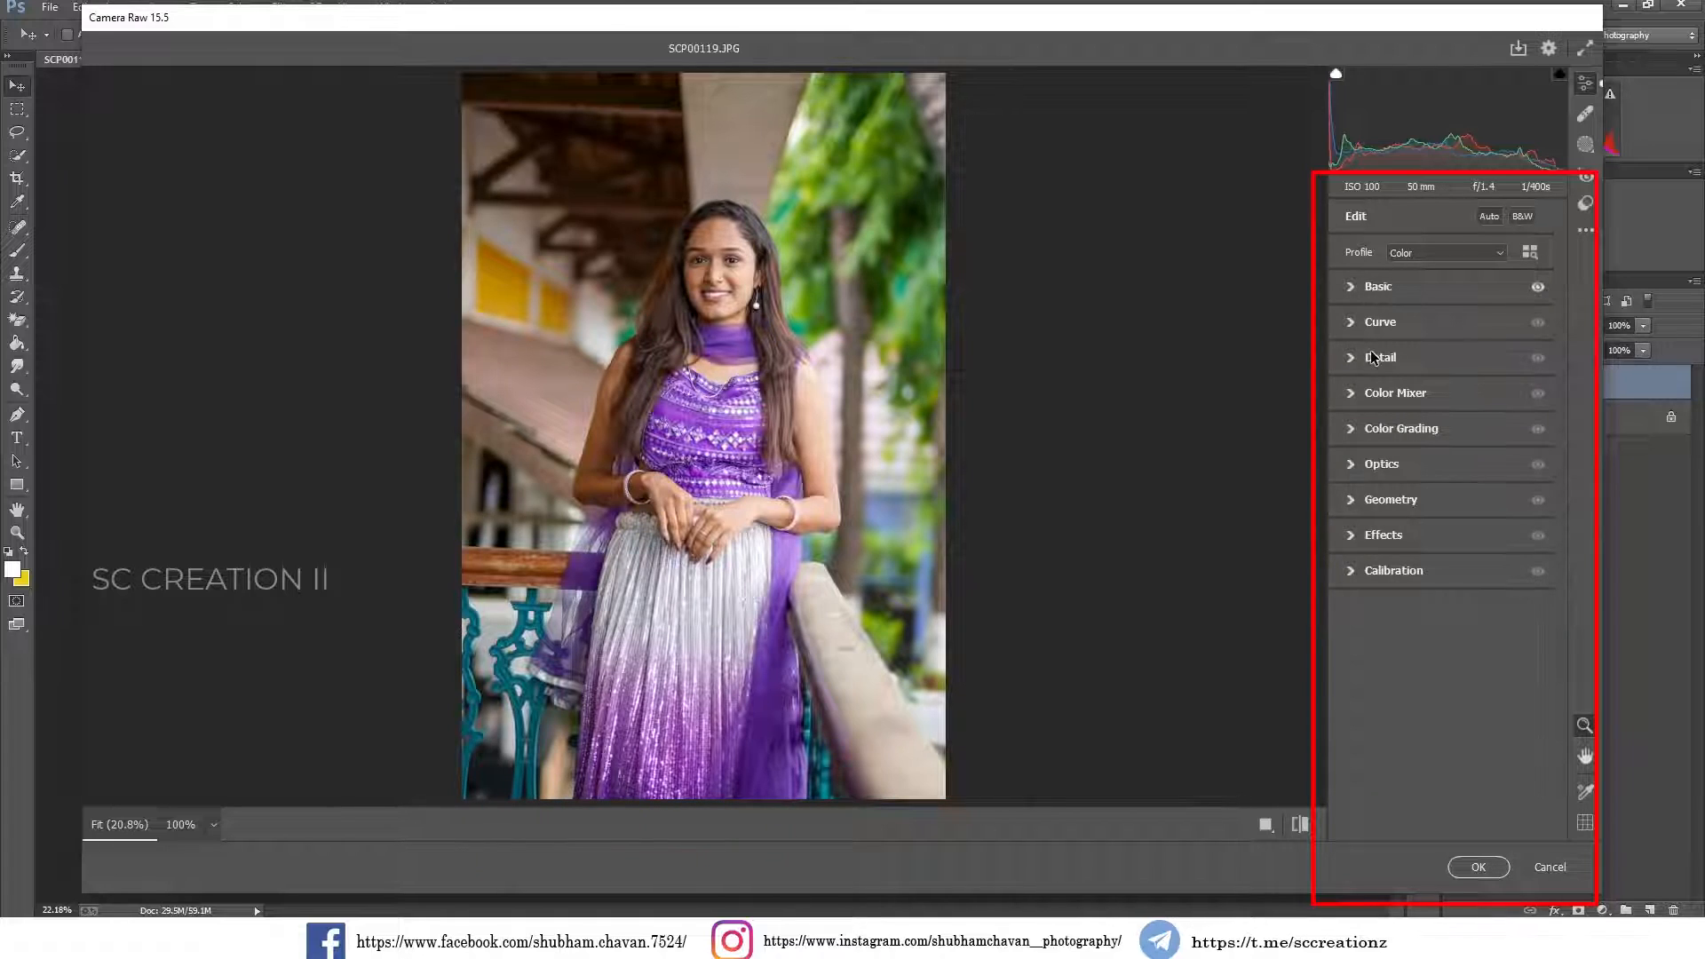
- Adjust the parametric tone curve with Darks at +26 and Shadows at about -17
{"action": "left_click", "coordinate": [1378, 322]}
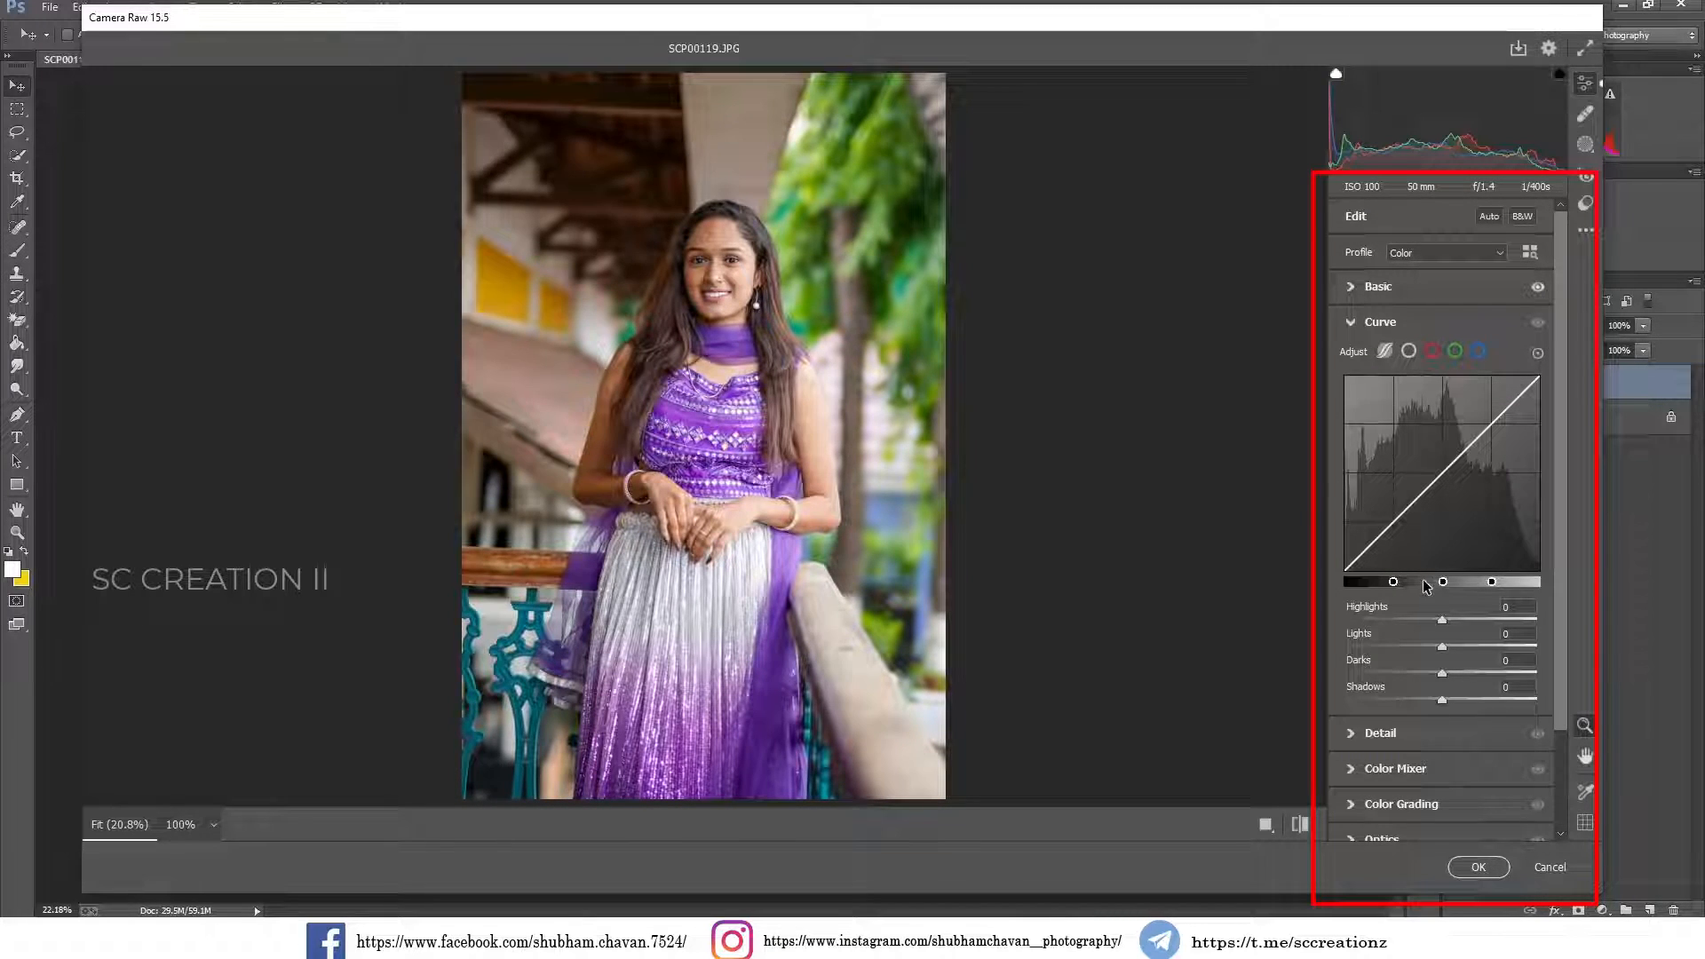
{"action": "left_click_drag", "start_coordinate": [1442, 672], "coordinate": [1465, 670]}
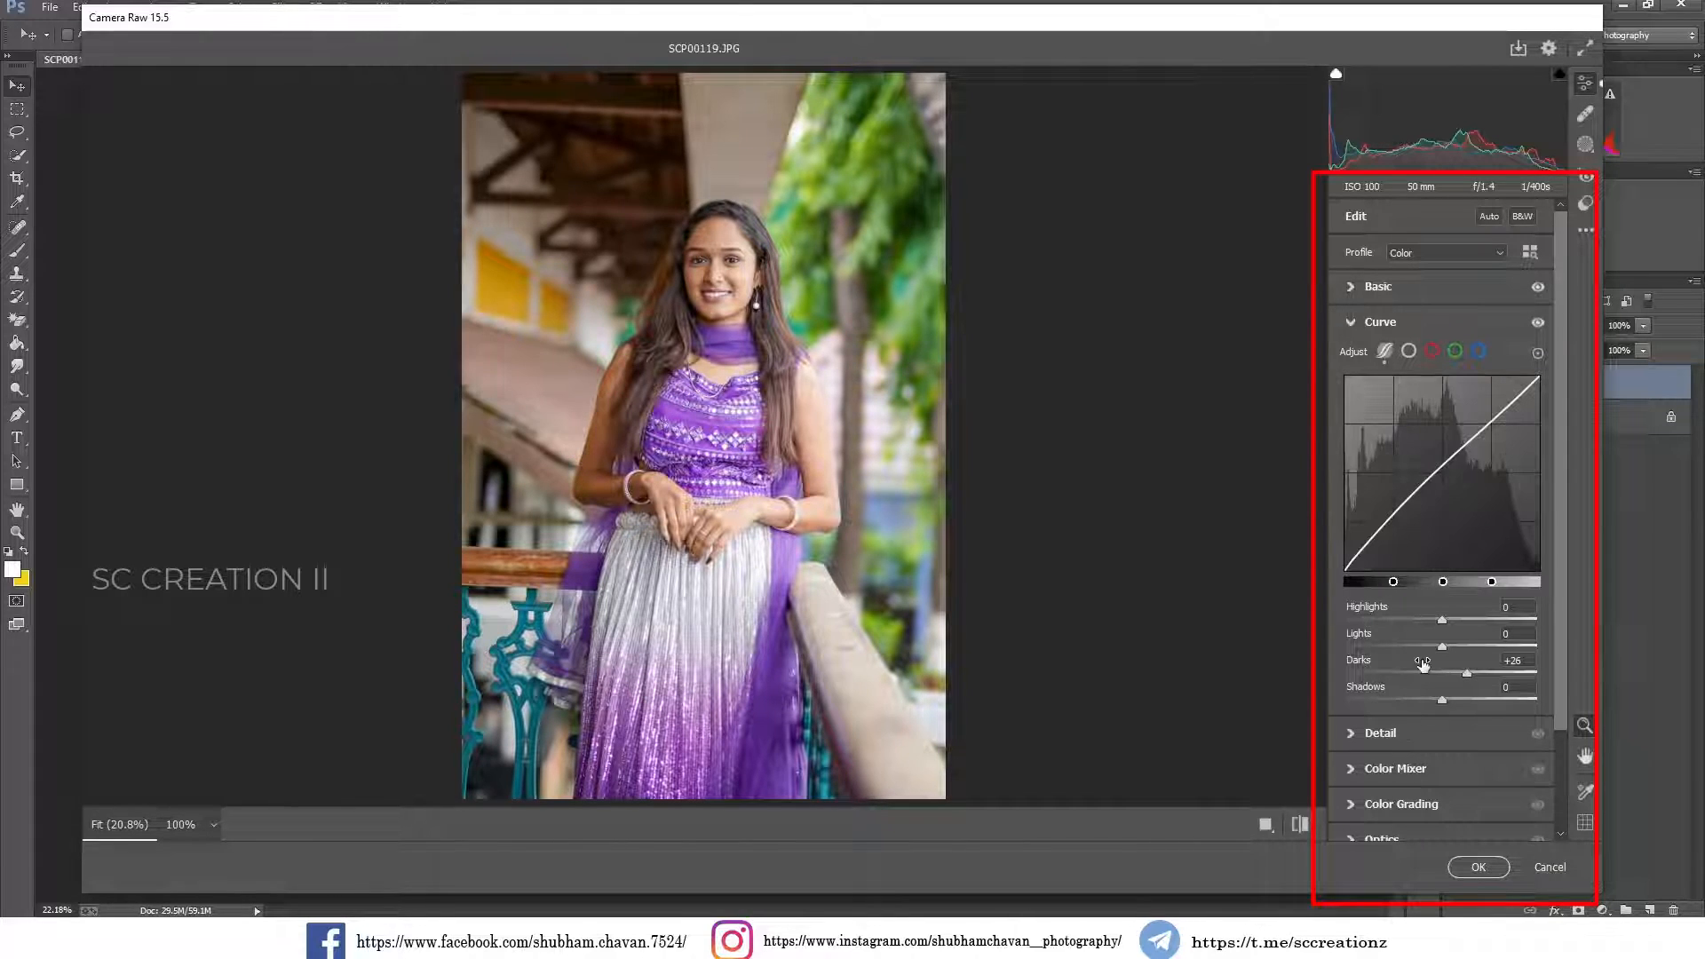
{"action": "left_click_drag", "start_coordinate": [1442, 700], "coordinate": [1419, 701]}
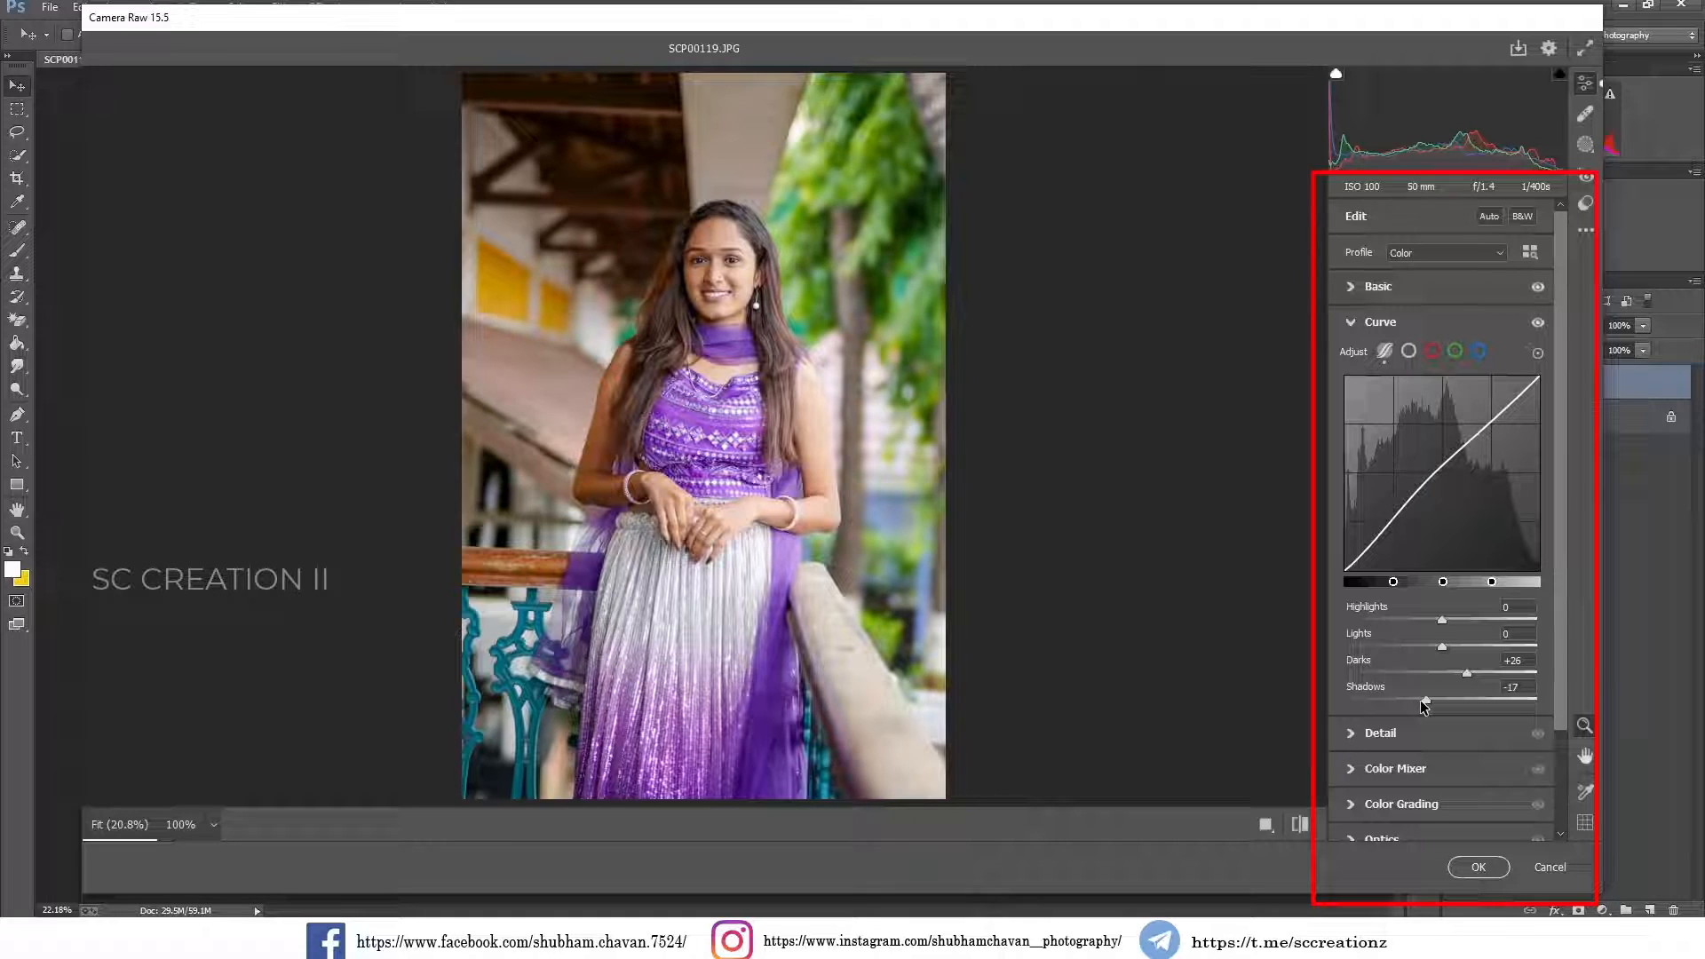
{"action": "left_click", "coordinate": [1366, 325]}
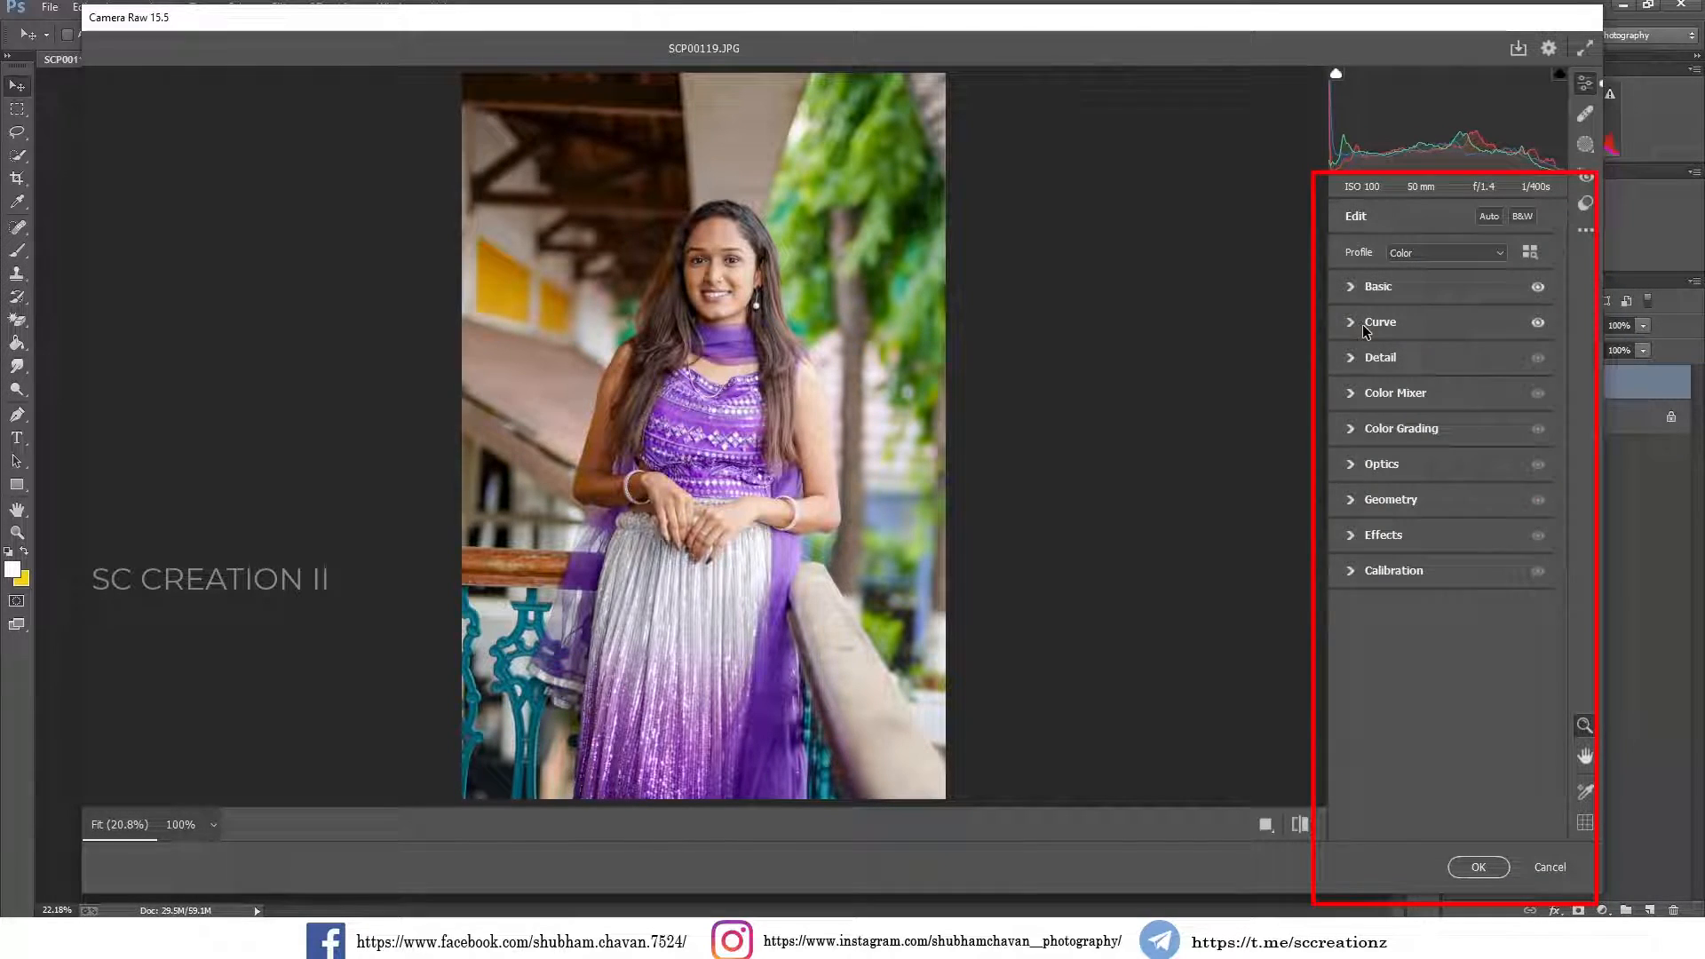
- Set Sharpening to 25, Noise Reduction to 13 and Color Noise Reduction to about 14
{"action": "left_click", "coordinate": [1372, 398]}
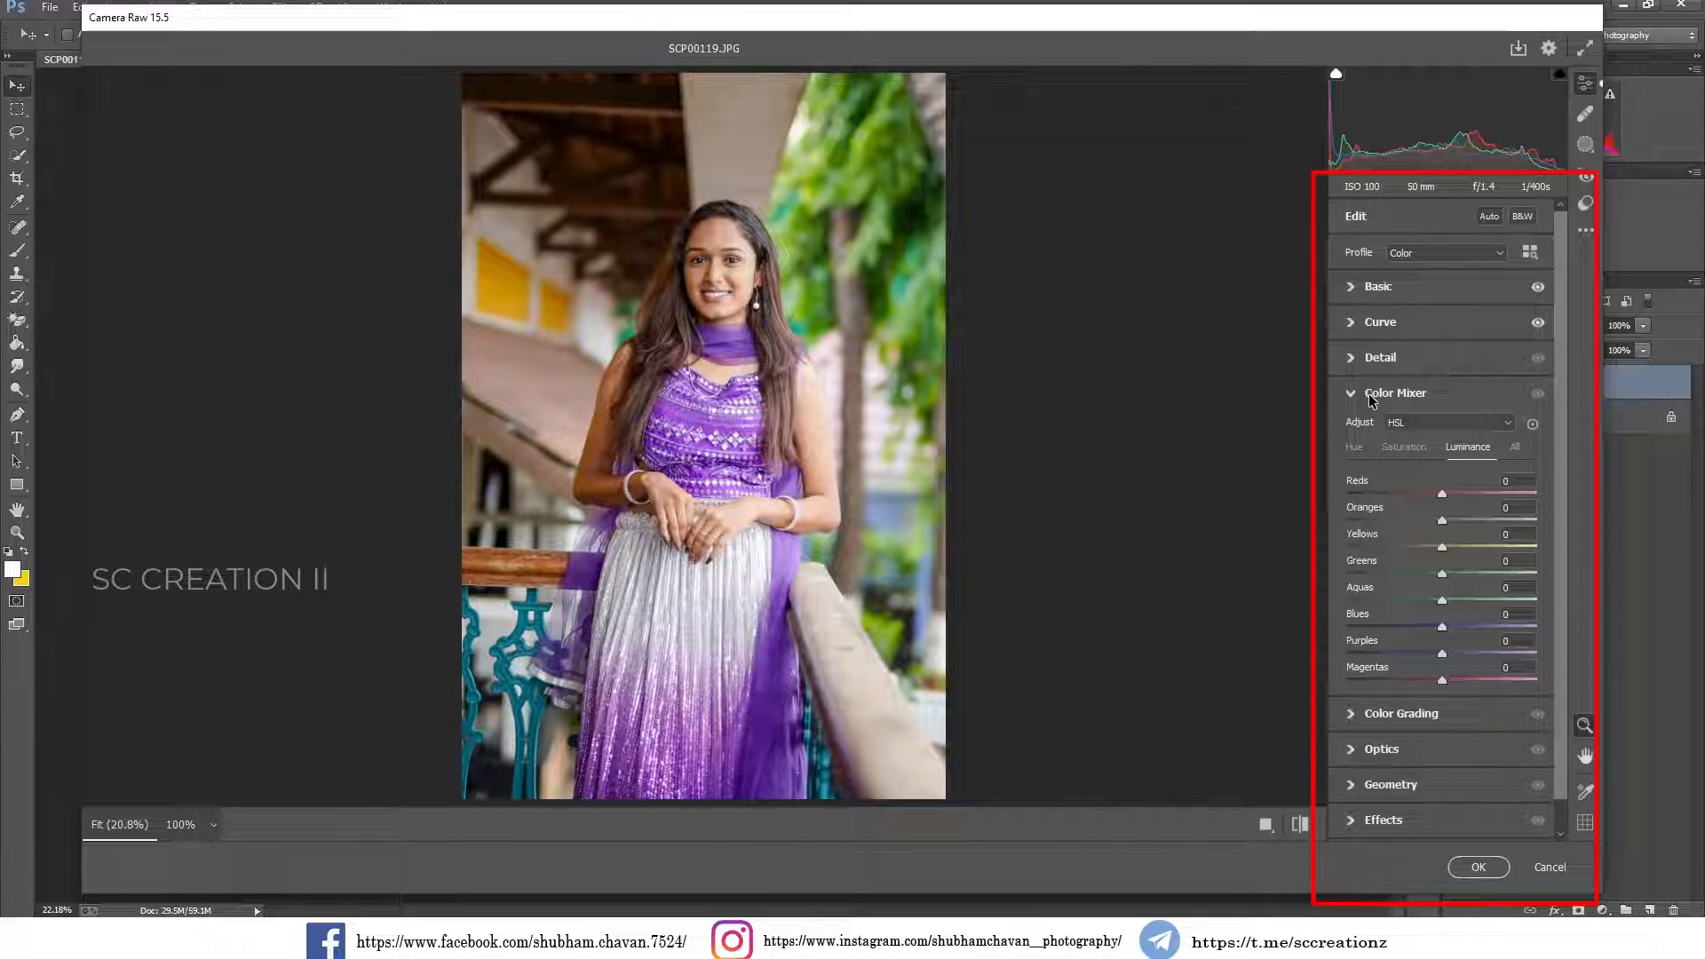
{"action": "left_click", "coordinate": [1379, 358]}
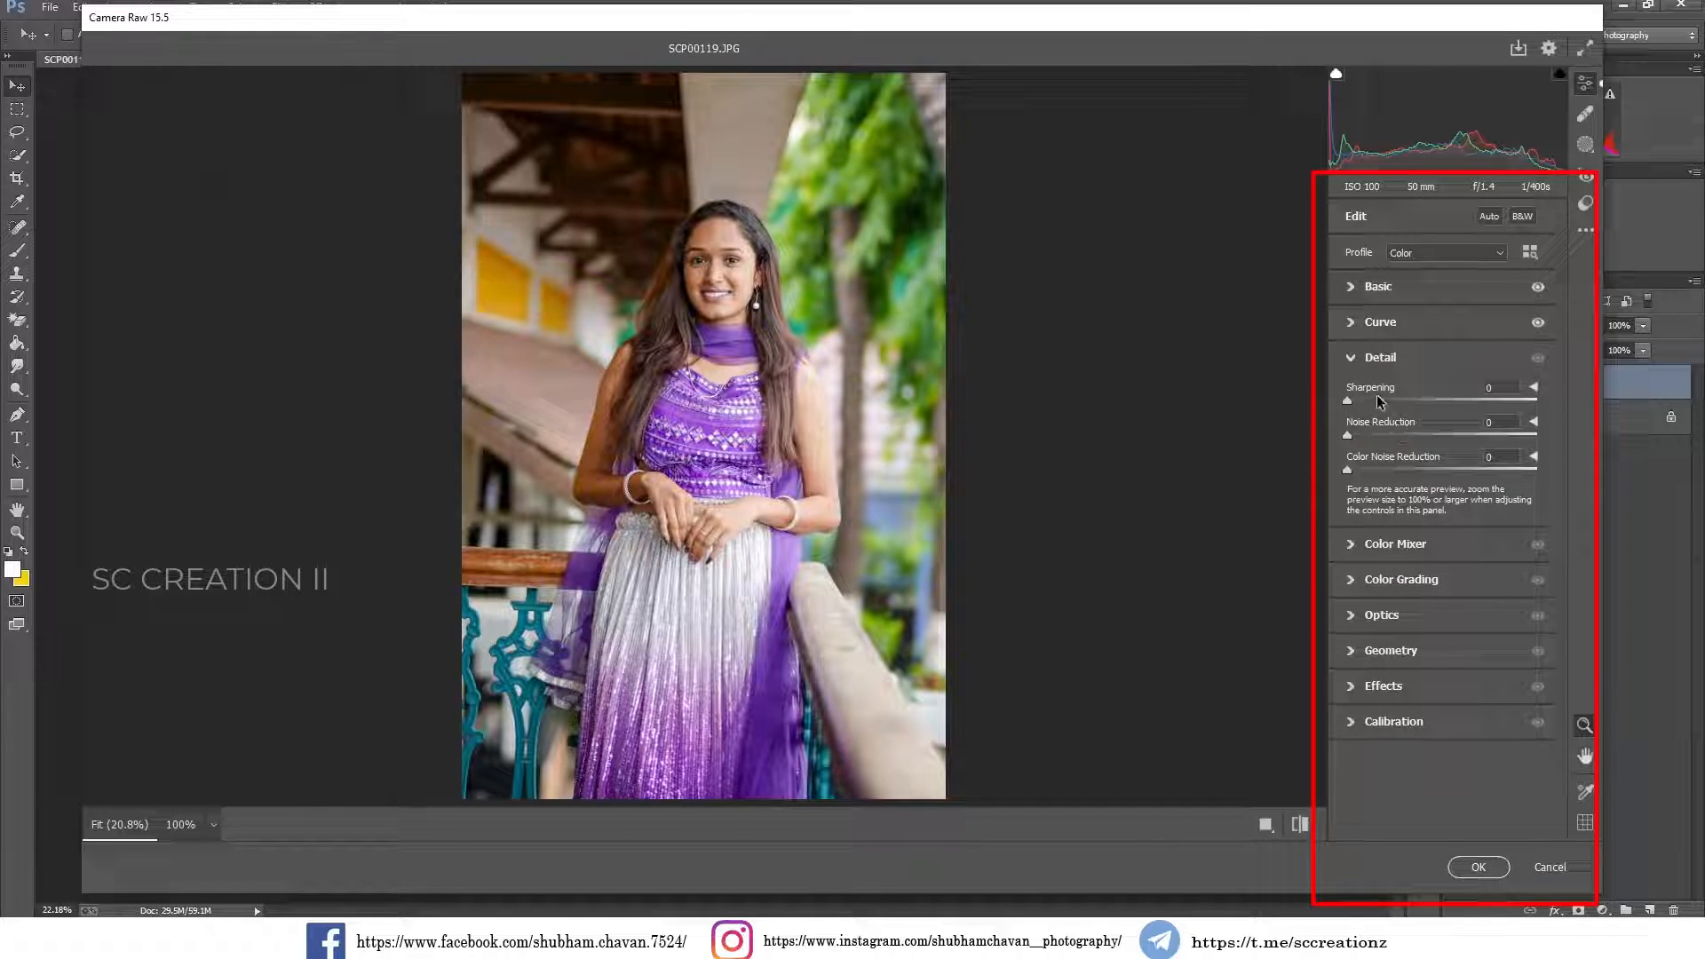
{"action": "left_click_drag", "start_coordinate": [1347, 469], "coordinate": [1376, 470]}
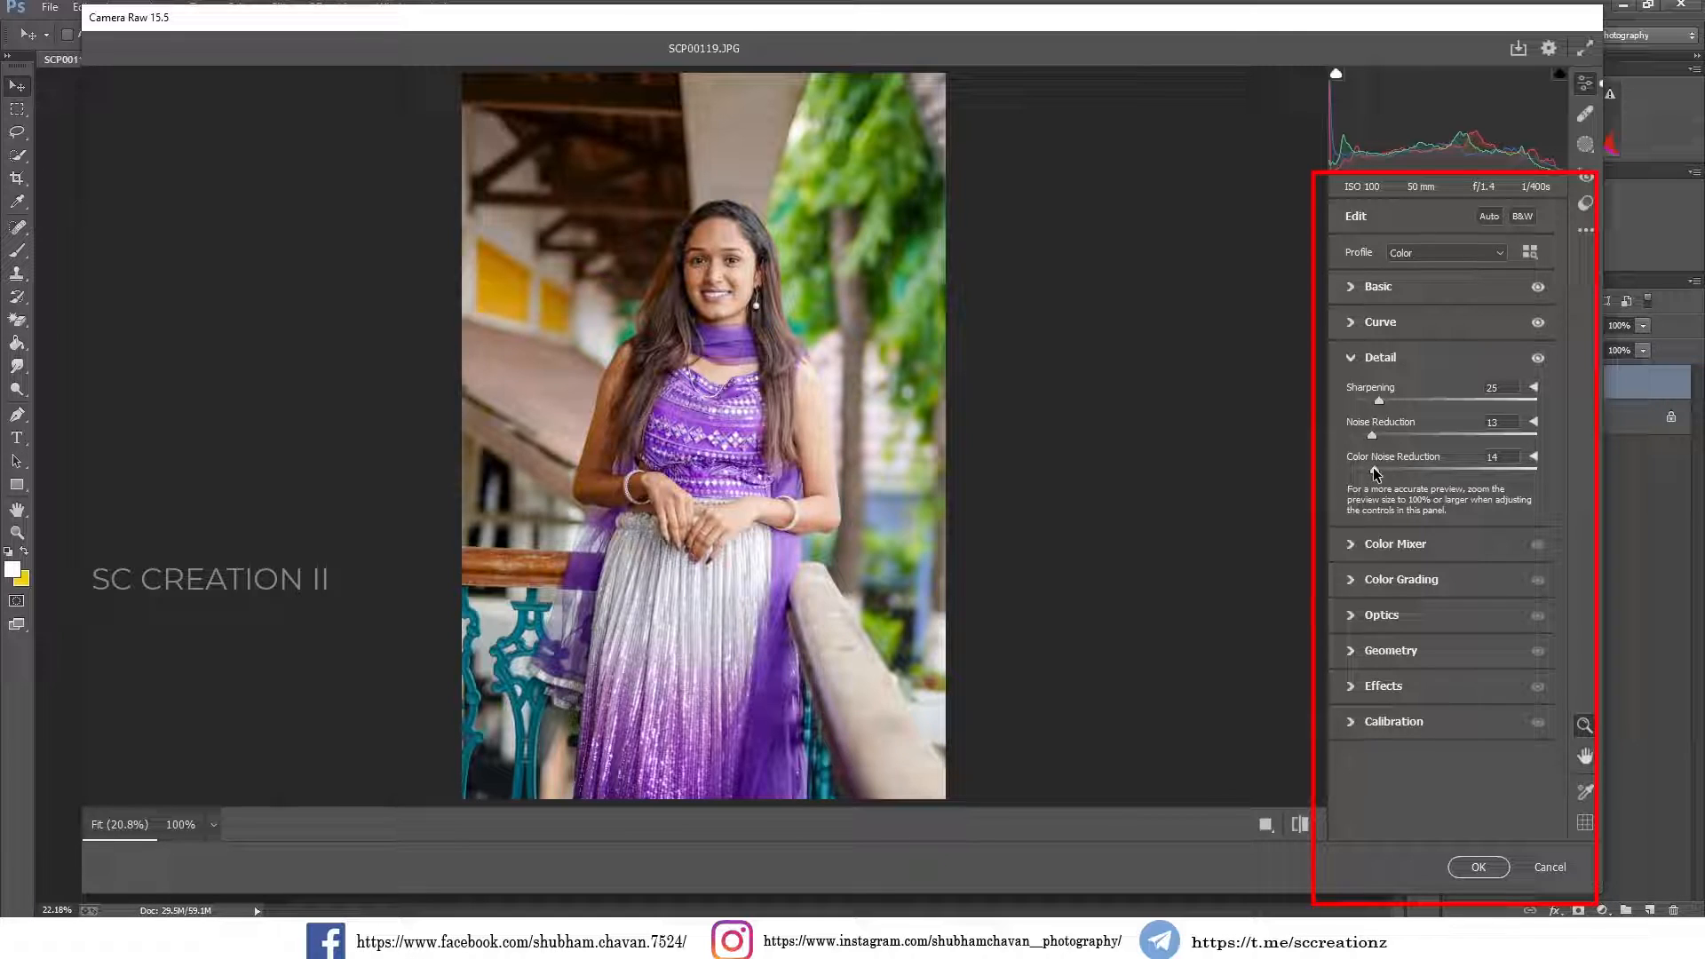
{"action": "left_click", "coordinate": [1371, 354]}
- Shift the Color Mixer hues to Yellows -66, Greens -100, Aquas -100 and Blues -17
{"action": "left_click", "coordinate": [1371, 399]}
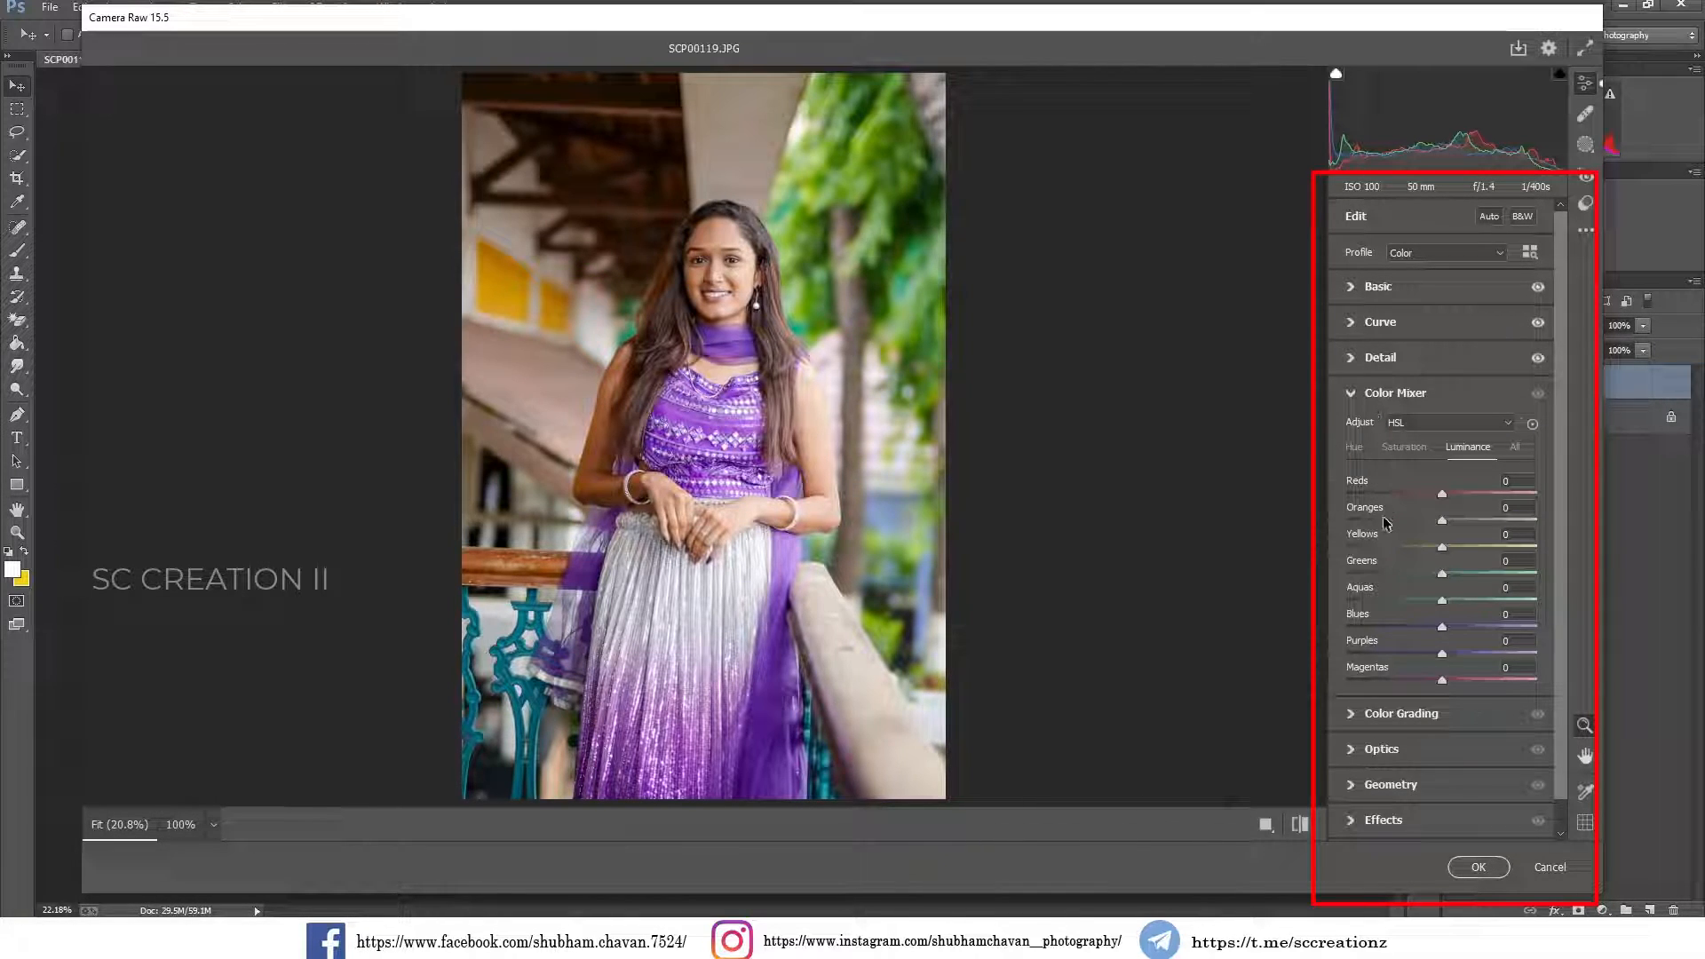
{"action": "left_click", "coordinate": [1354, 447]}
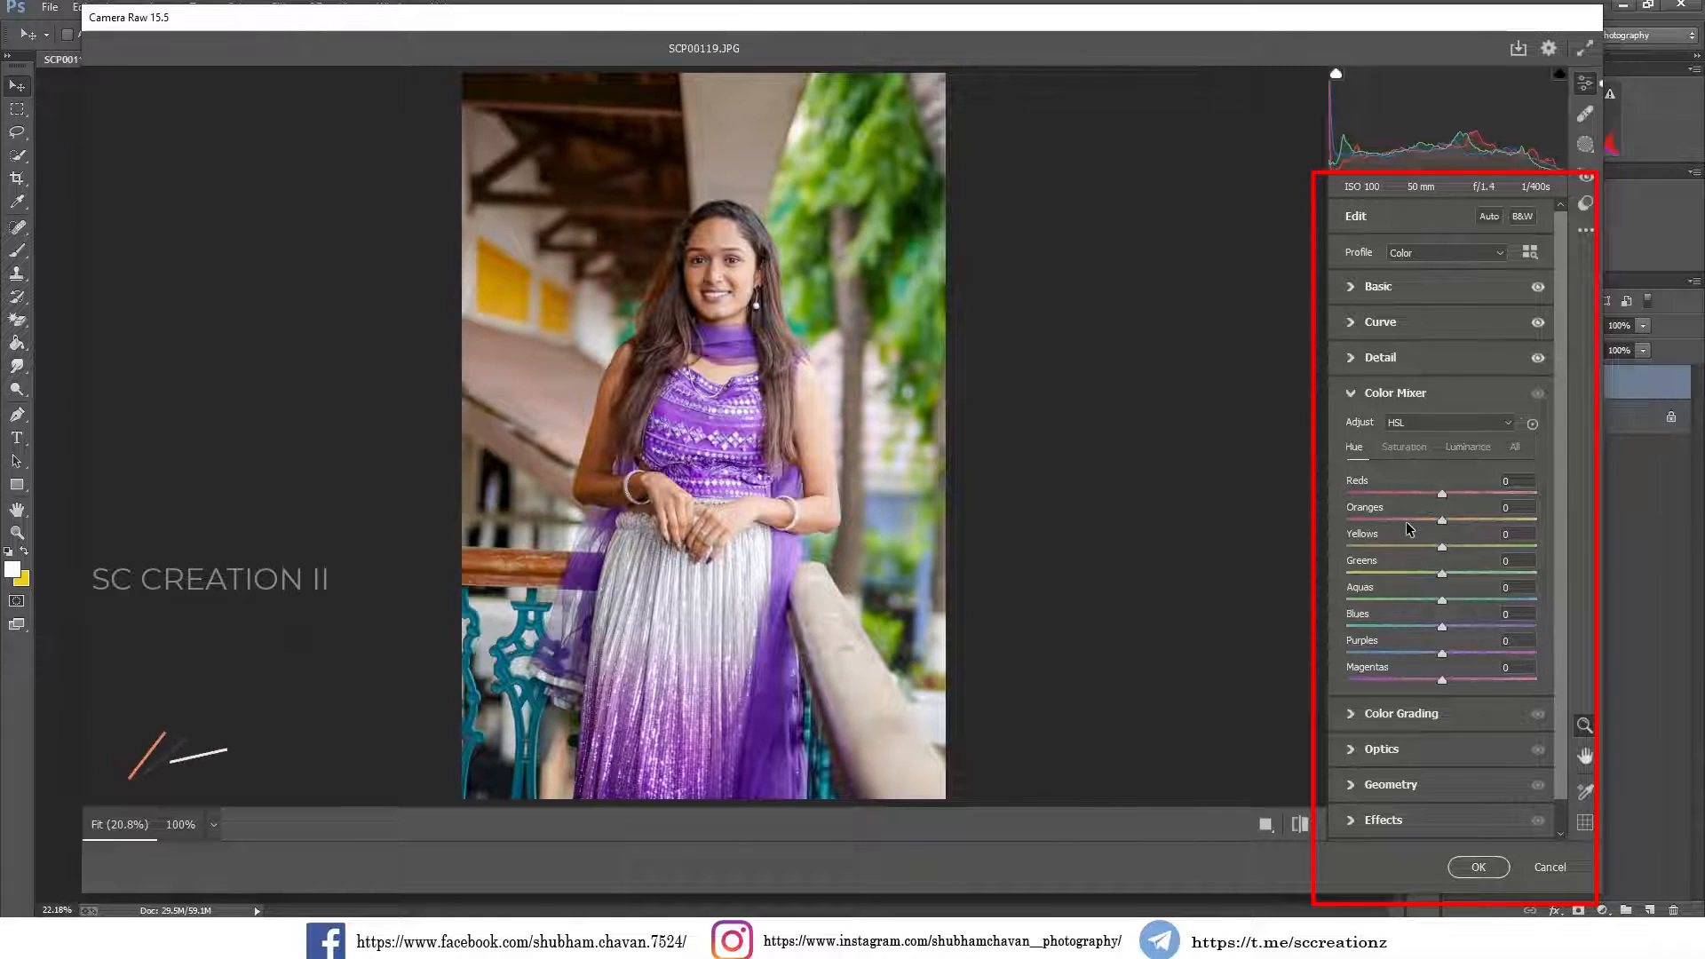
{"action": "left_click_drag", "start_coordinate": [1440, 547], "coordinate": [1347, 575]}
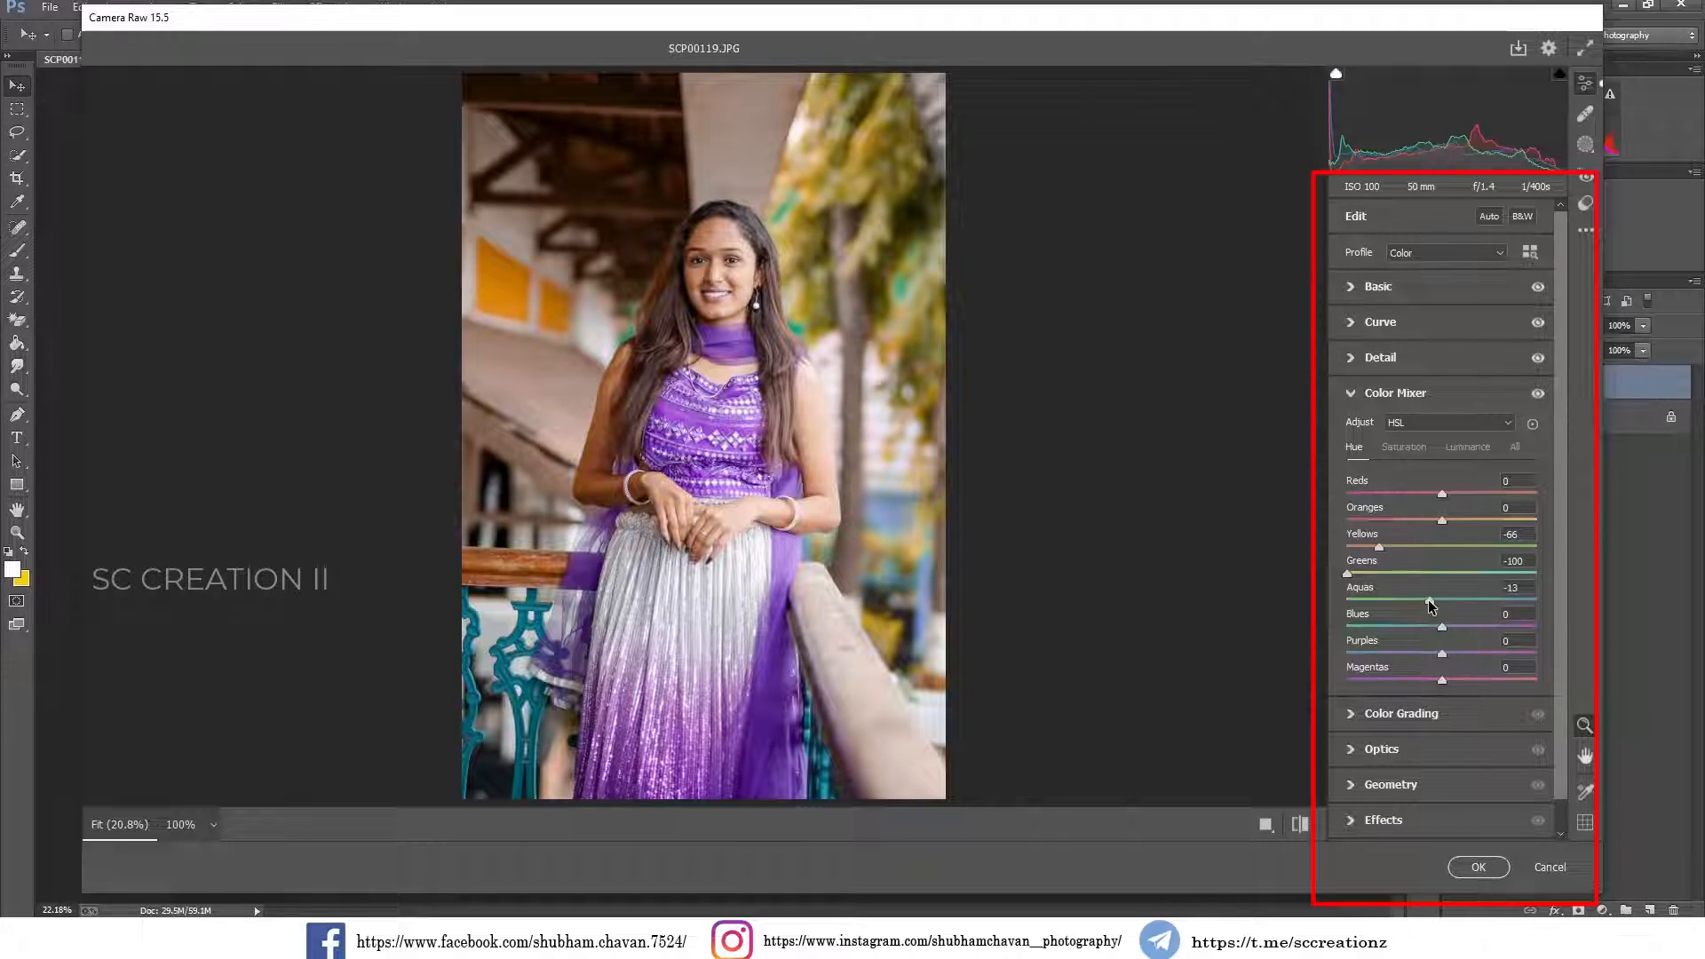
{"action": "left_click_drag", "start_coordinate": [1432, 601], "coordinate": [1325, 601]}
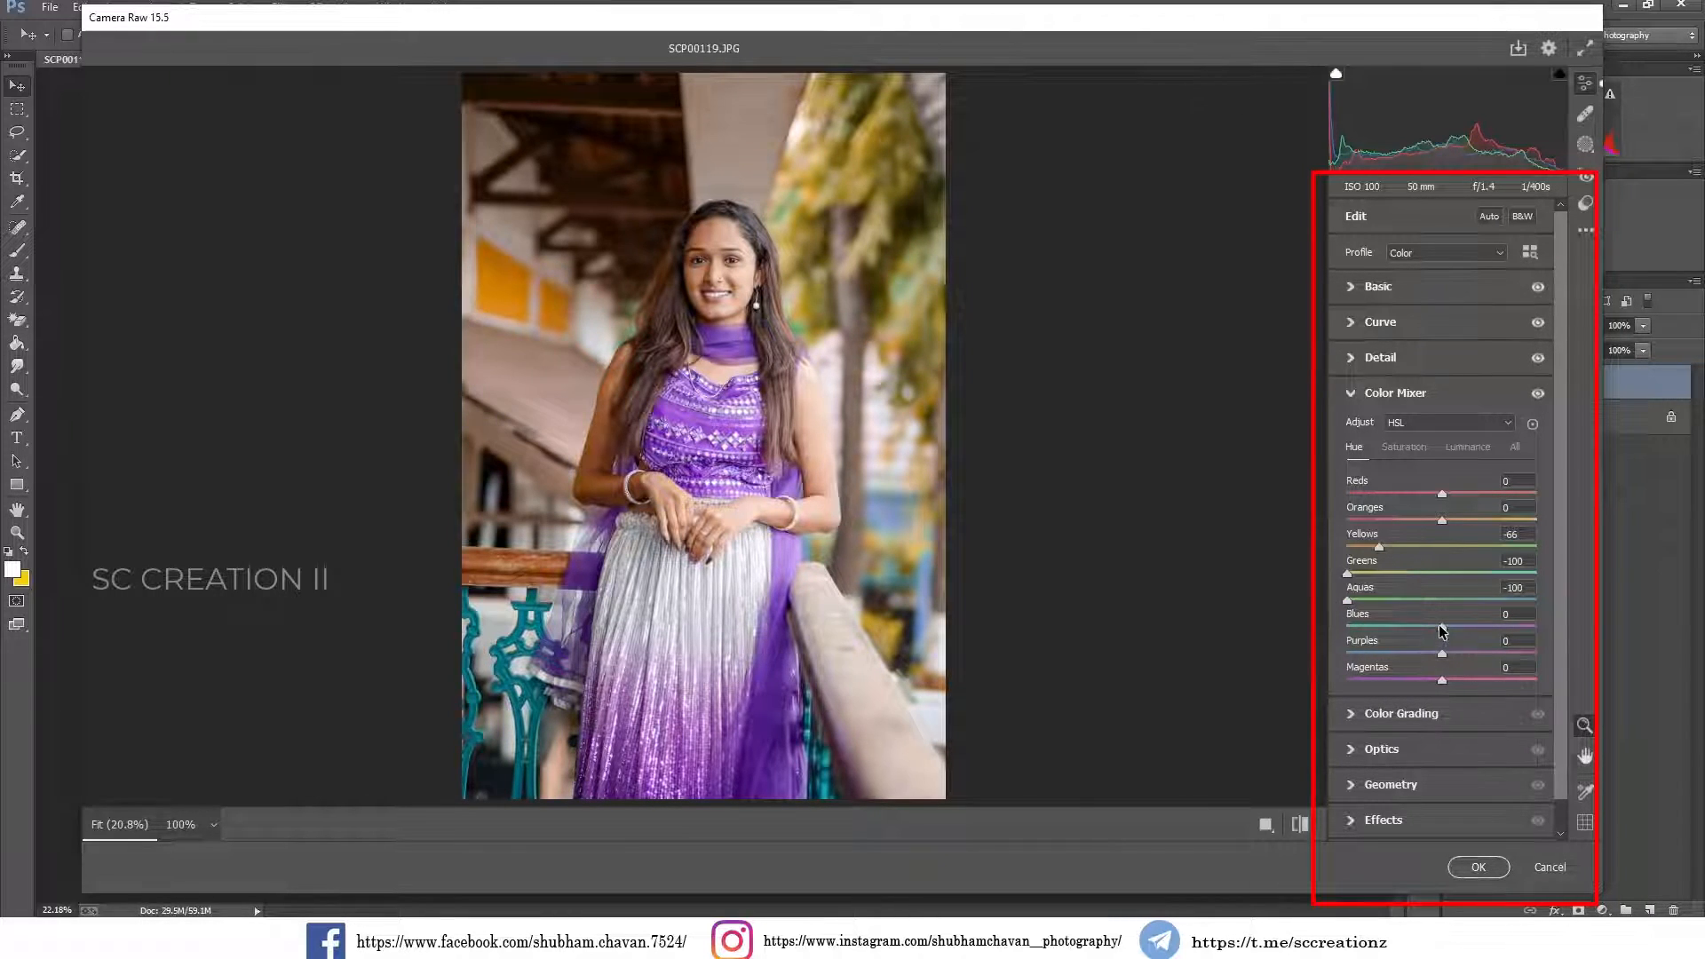
{"action": "left_click_drag", "start_coordinate": [1436, 628], "coordinate": [1425, 631]}
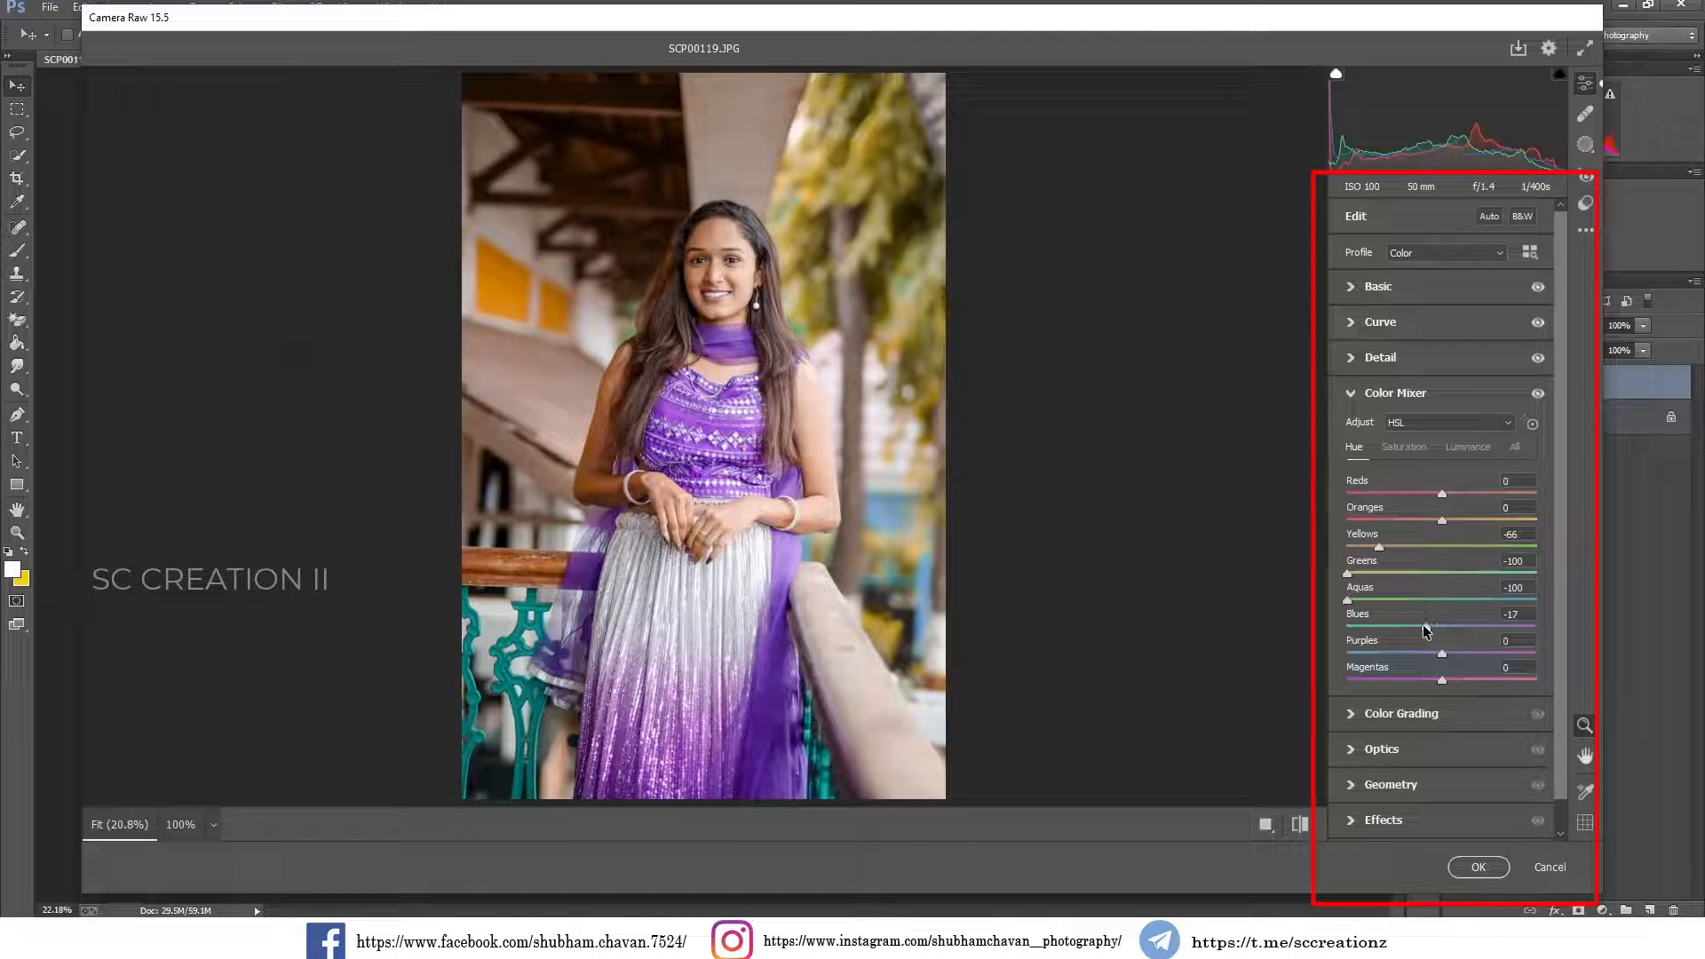
- Reduce the Color Mixer saturation to Yellows -25, Greens -10, Aquas -65 and Blues -21
{"action": "left_click", "coordinate": [1404, 448]}
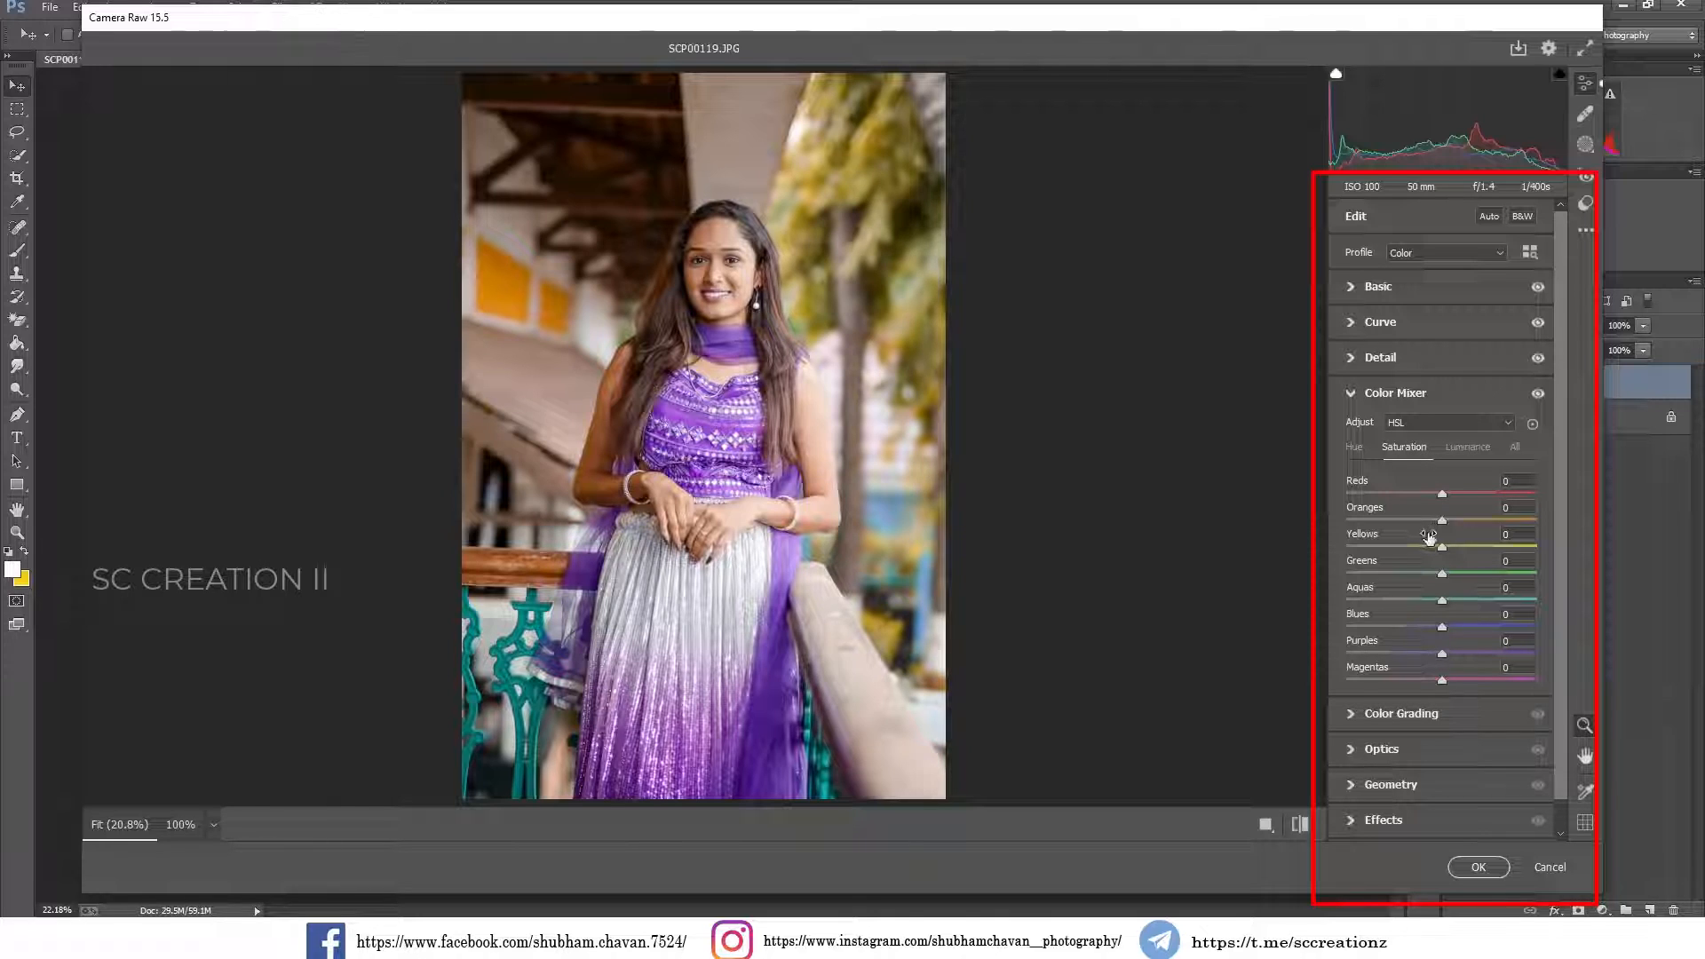
{"action": "mouse_move", "coordinate": [1442, 548]}
{"action": "left_mouse_down"}
{"action": "mouse_move", "coordinate": [1411, 551]}
{"action": "mouse_move", "coordinate": [1431, 573]}
{"action": "left_mouse_up"}
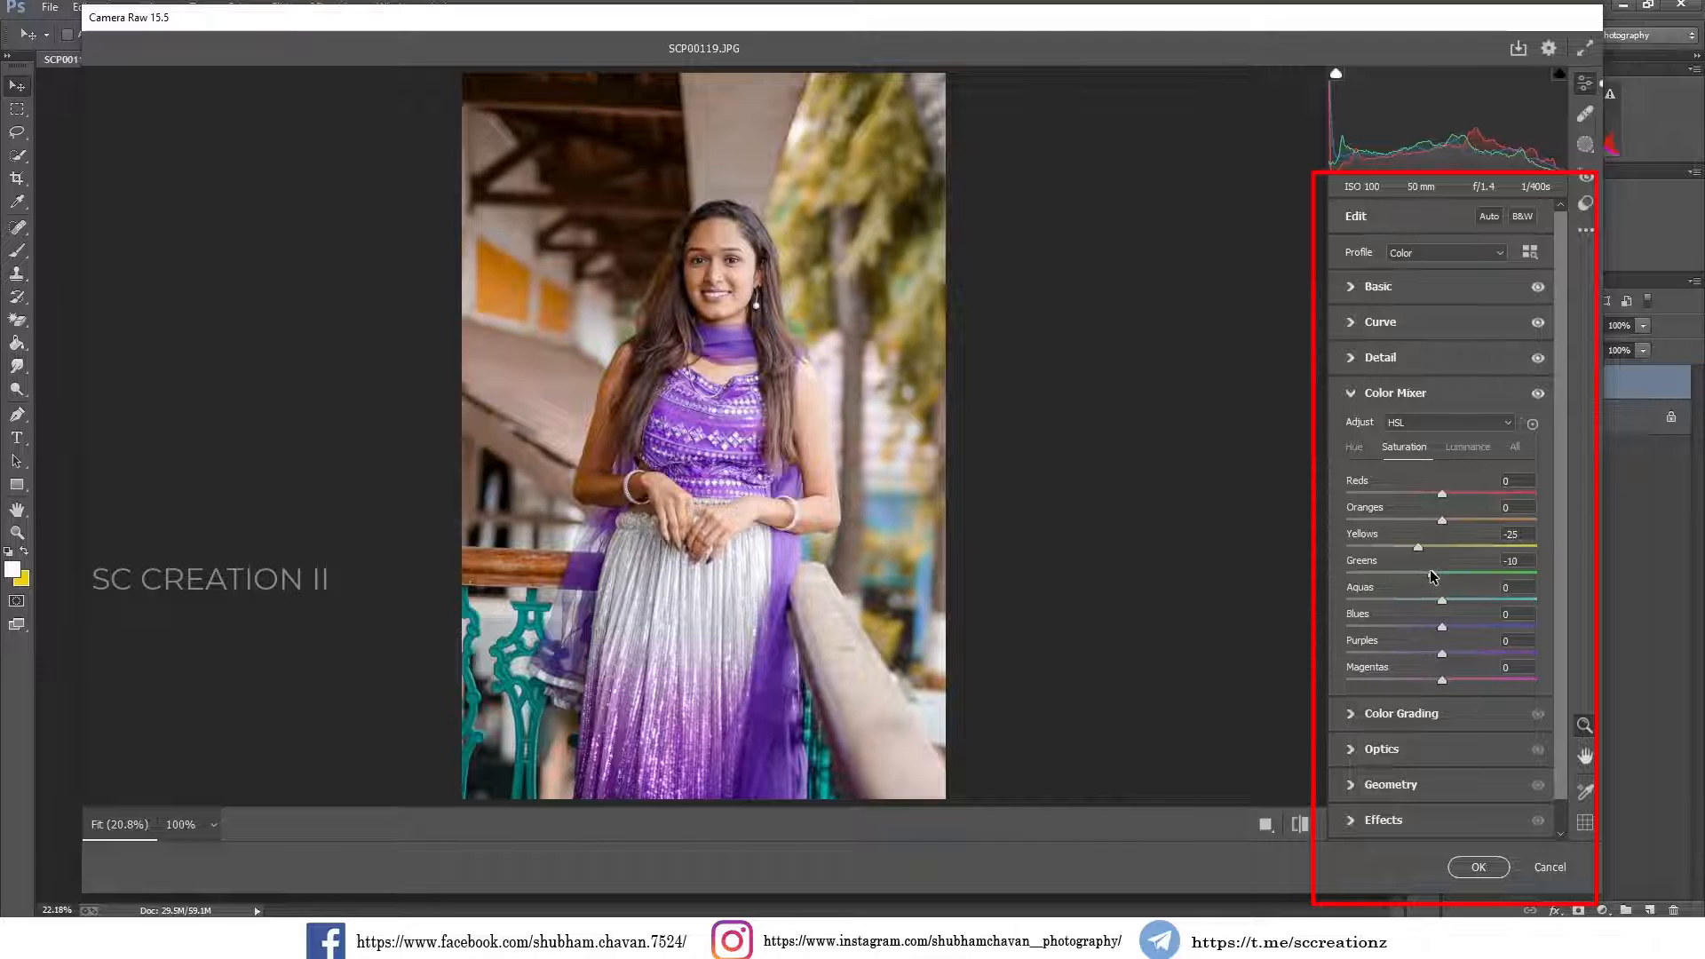
{"action": "left_click", "coordinate": [1384, 599]}
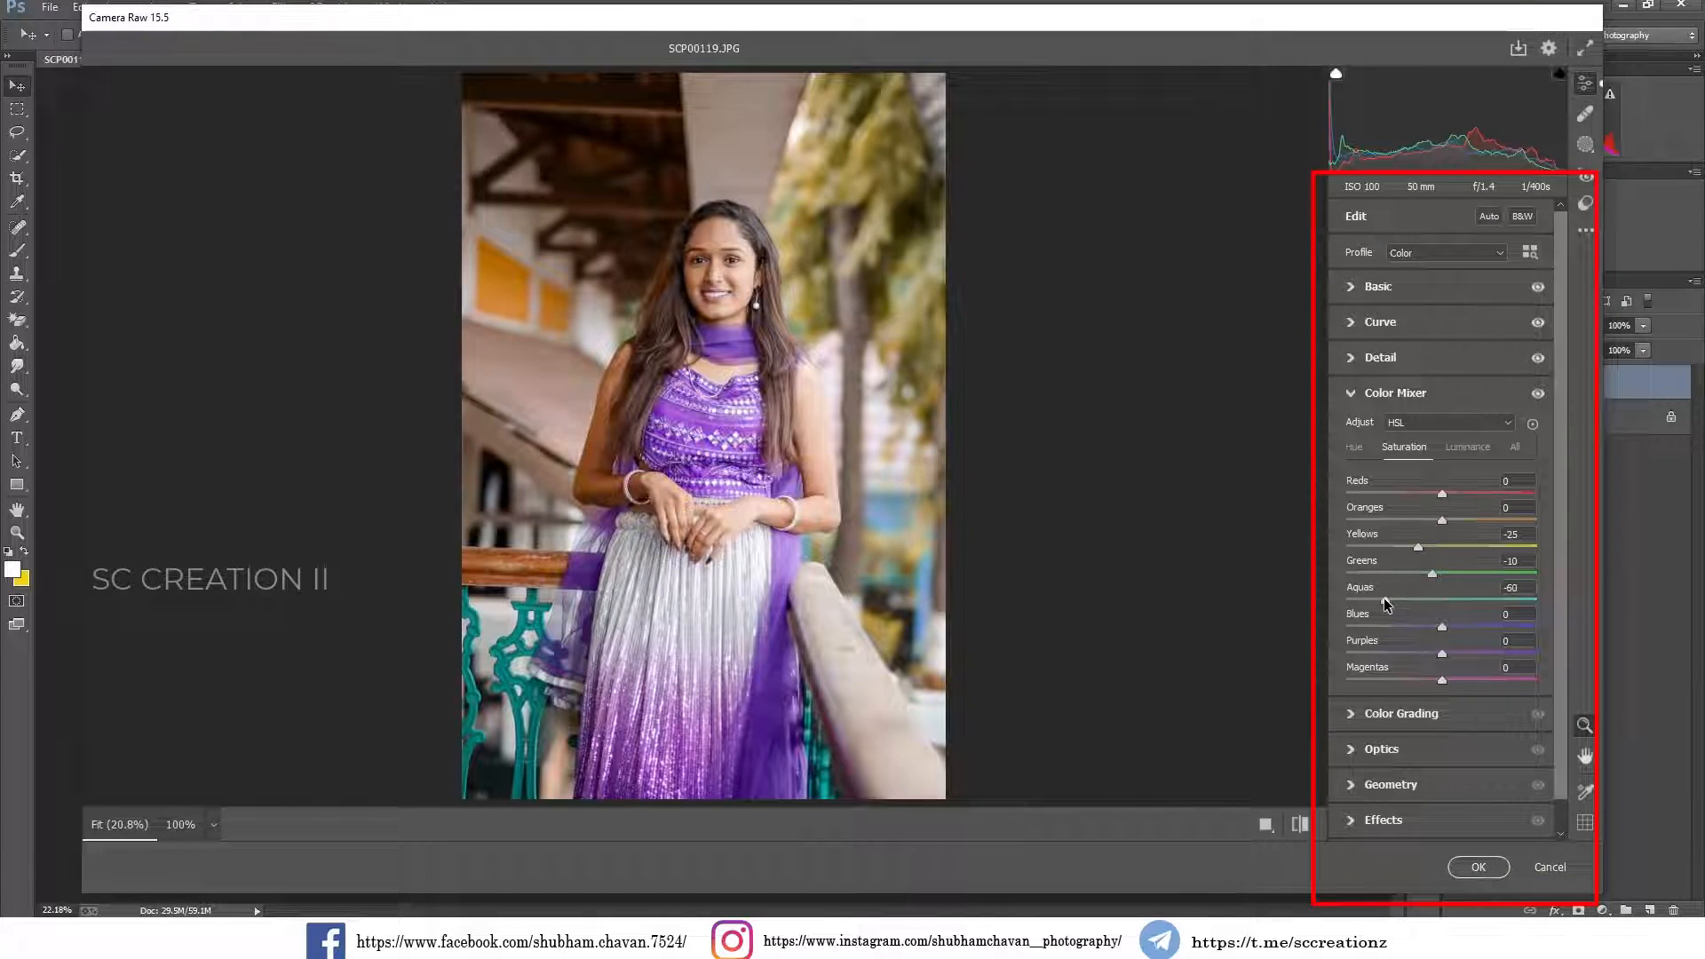
{"action": "left_click", "coordinate": [1422, 626]}
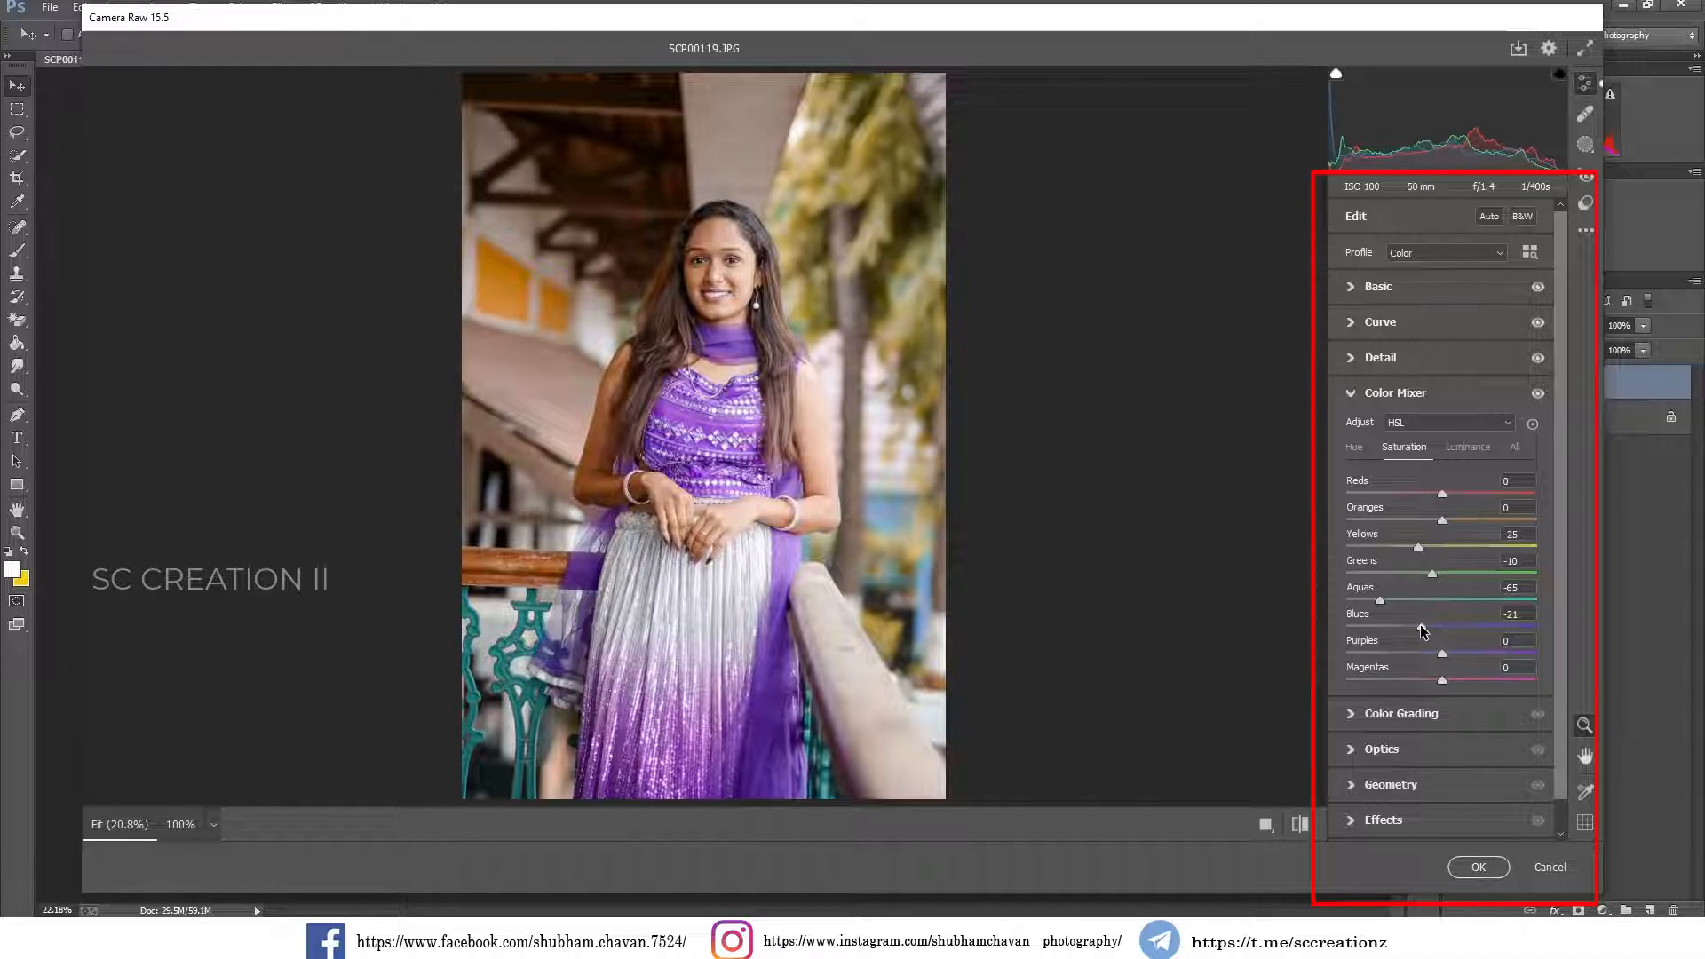
- Set the Color Mixer luminance to Oranges +14, Yellows -27, Greens -28, Aquas -11 and Blues +9
{"action": "left_click", "coordinate": [1467, 448]}
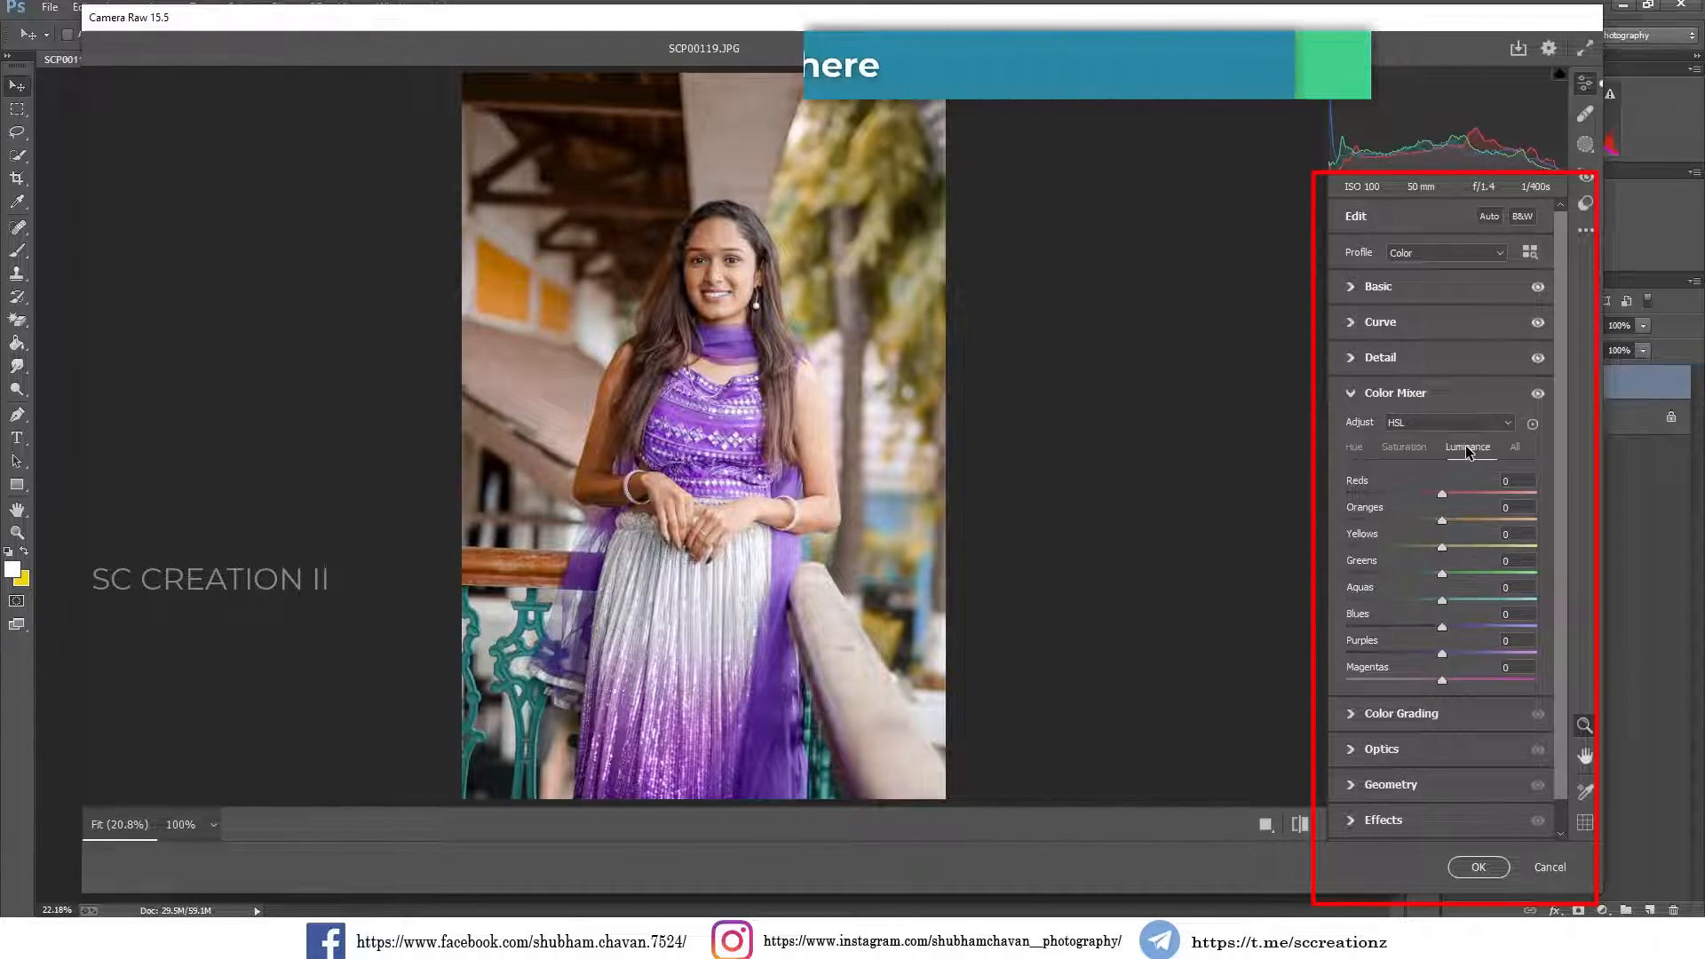
{"action": "left_click", "coordinate": [1453, 517]}
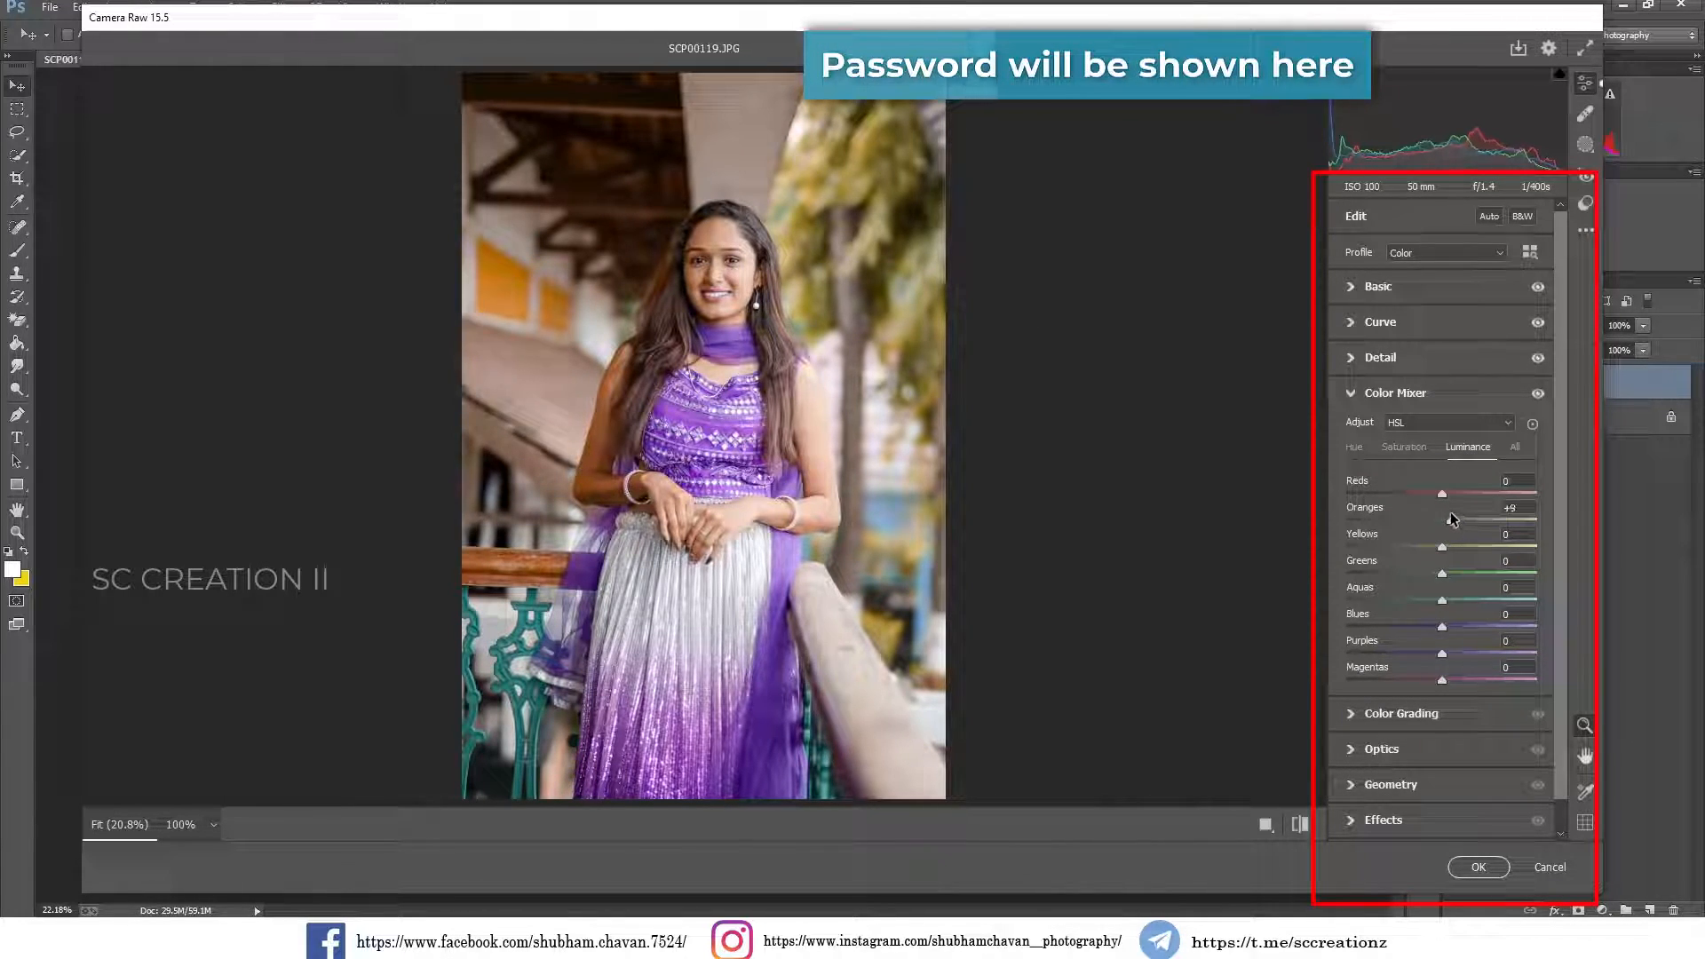
{"action": "left_click_drag", "start_coordinate": [1452, 513], "coordinate": [1417, 550]}
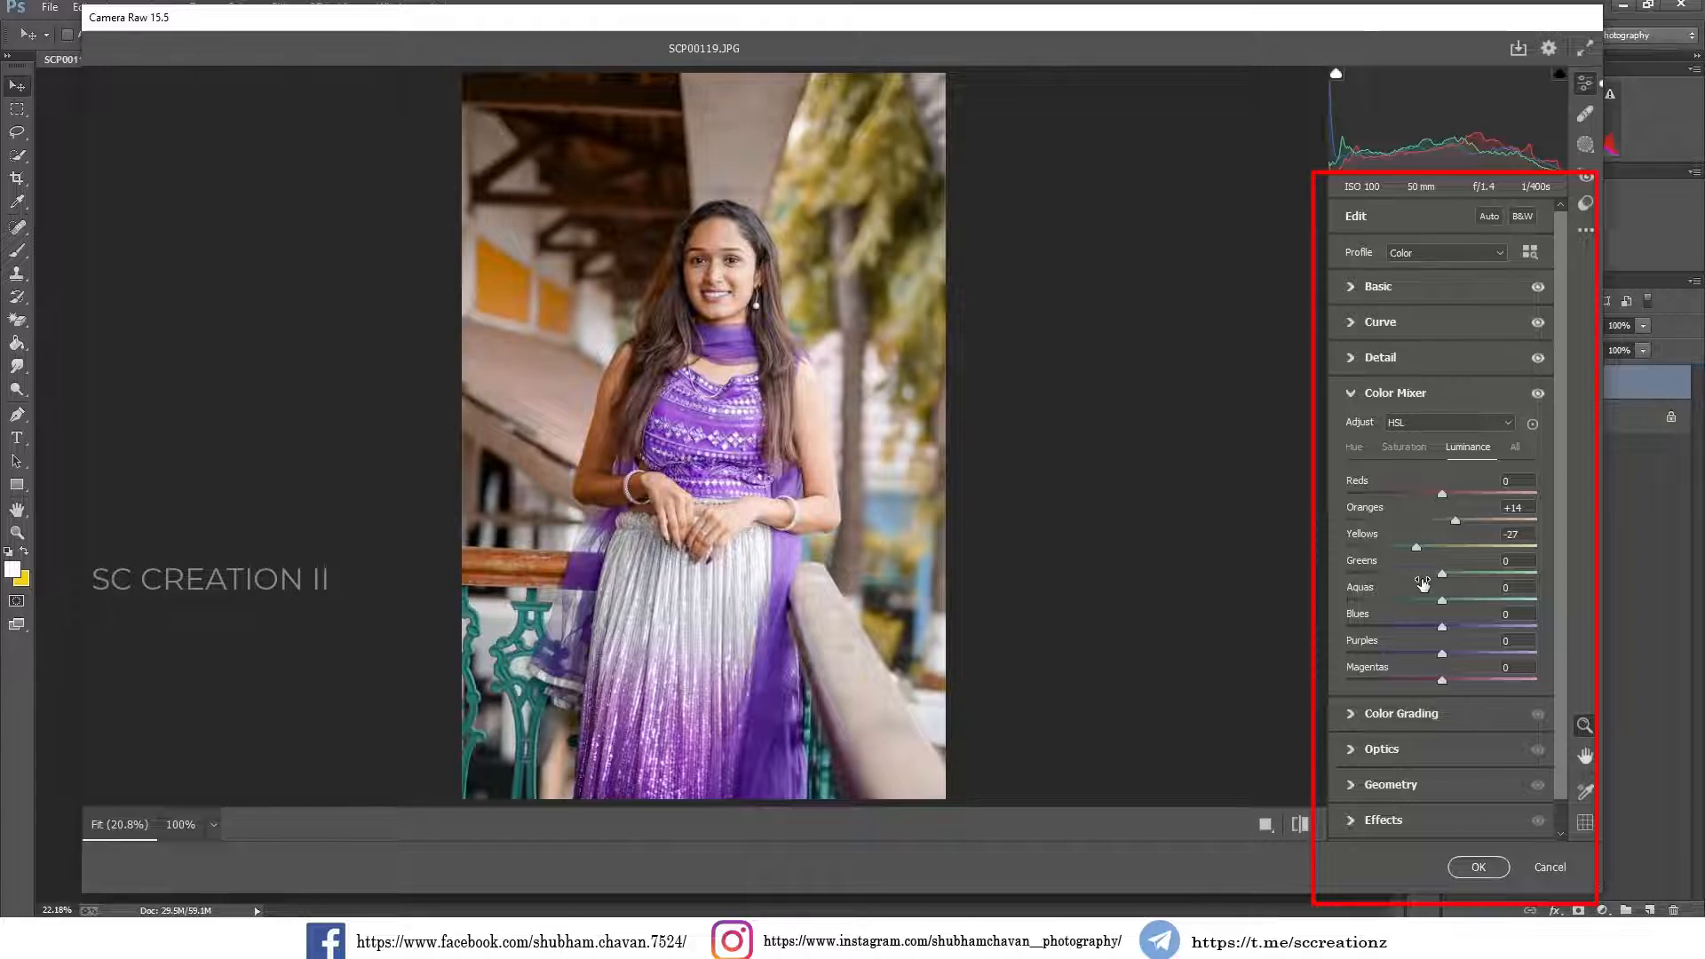
{"action": "left_click_drag", "start_coordinate": [1442, 573], "coordinate": [1451, 627]}
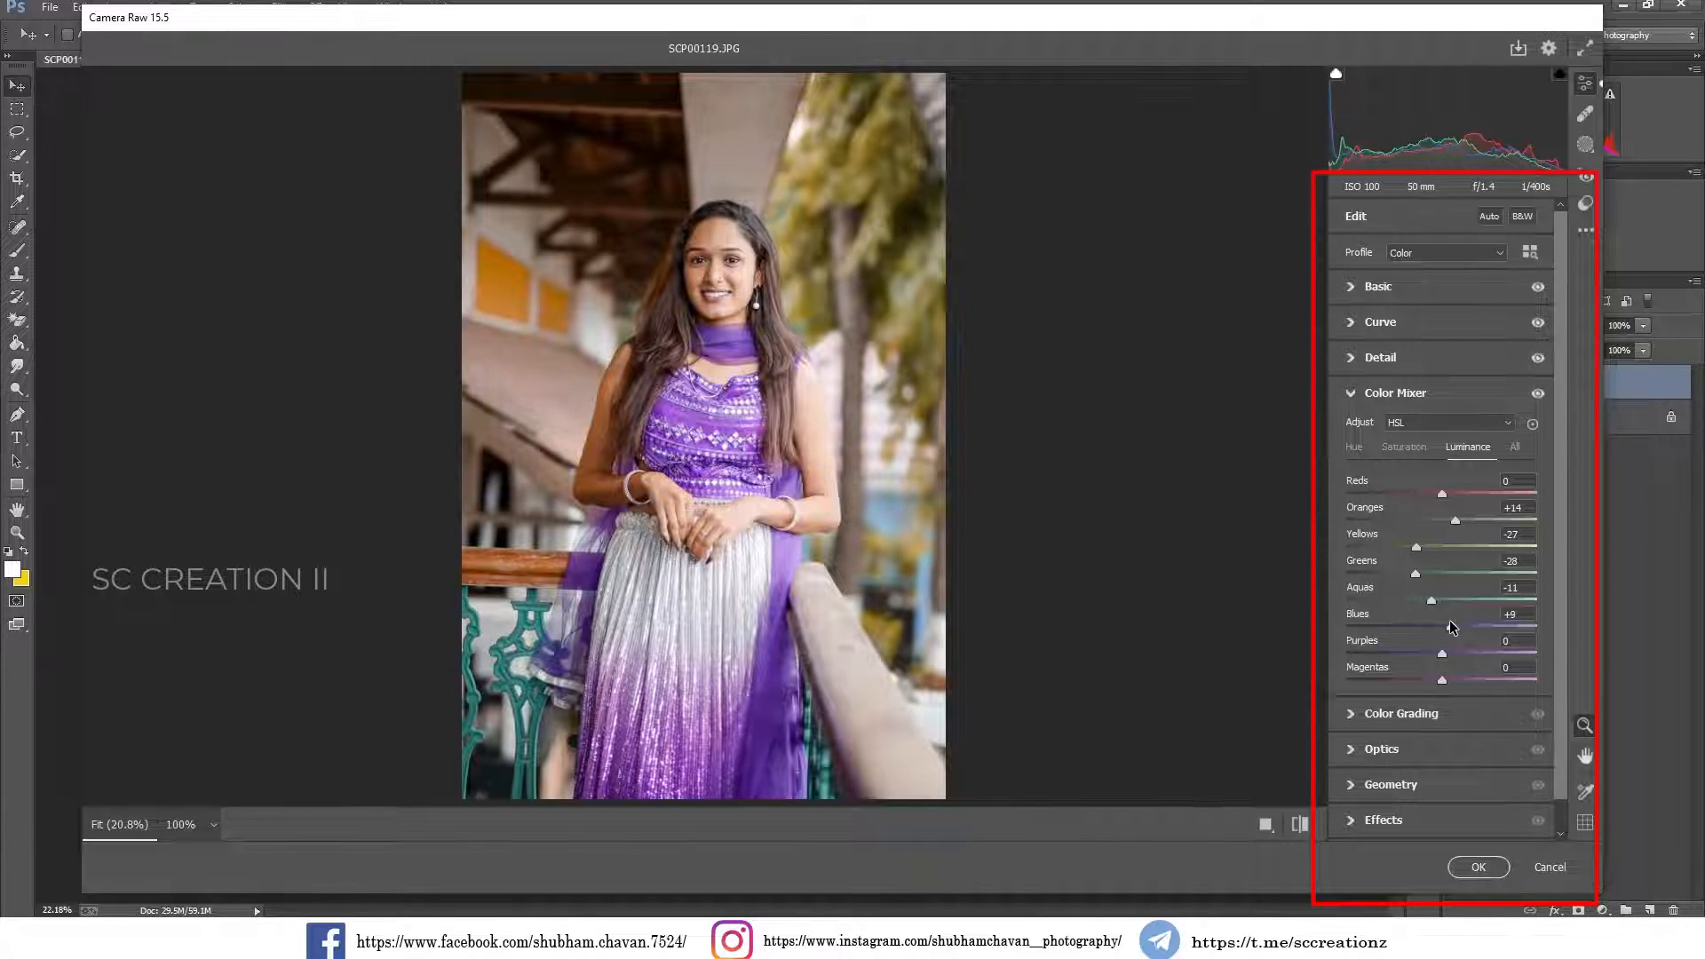
{"action": "left_click", "coordinate": [1404, 447]}
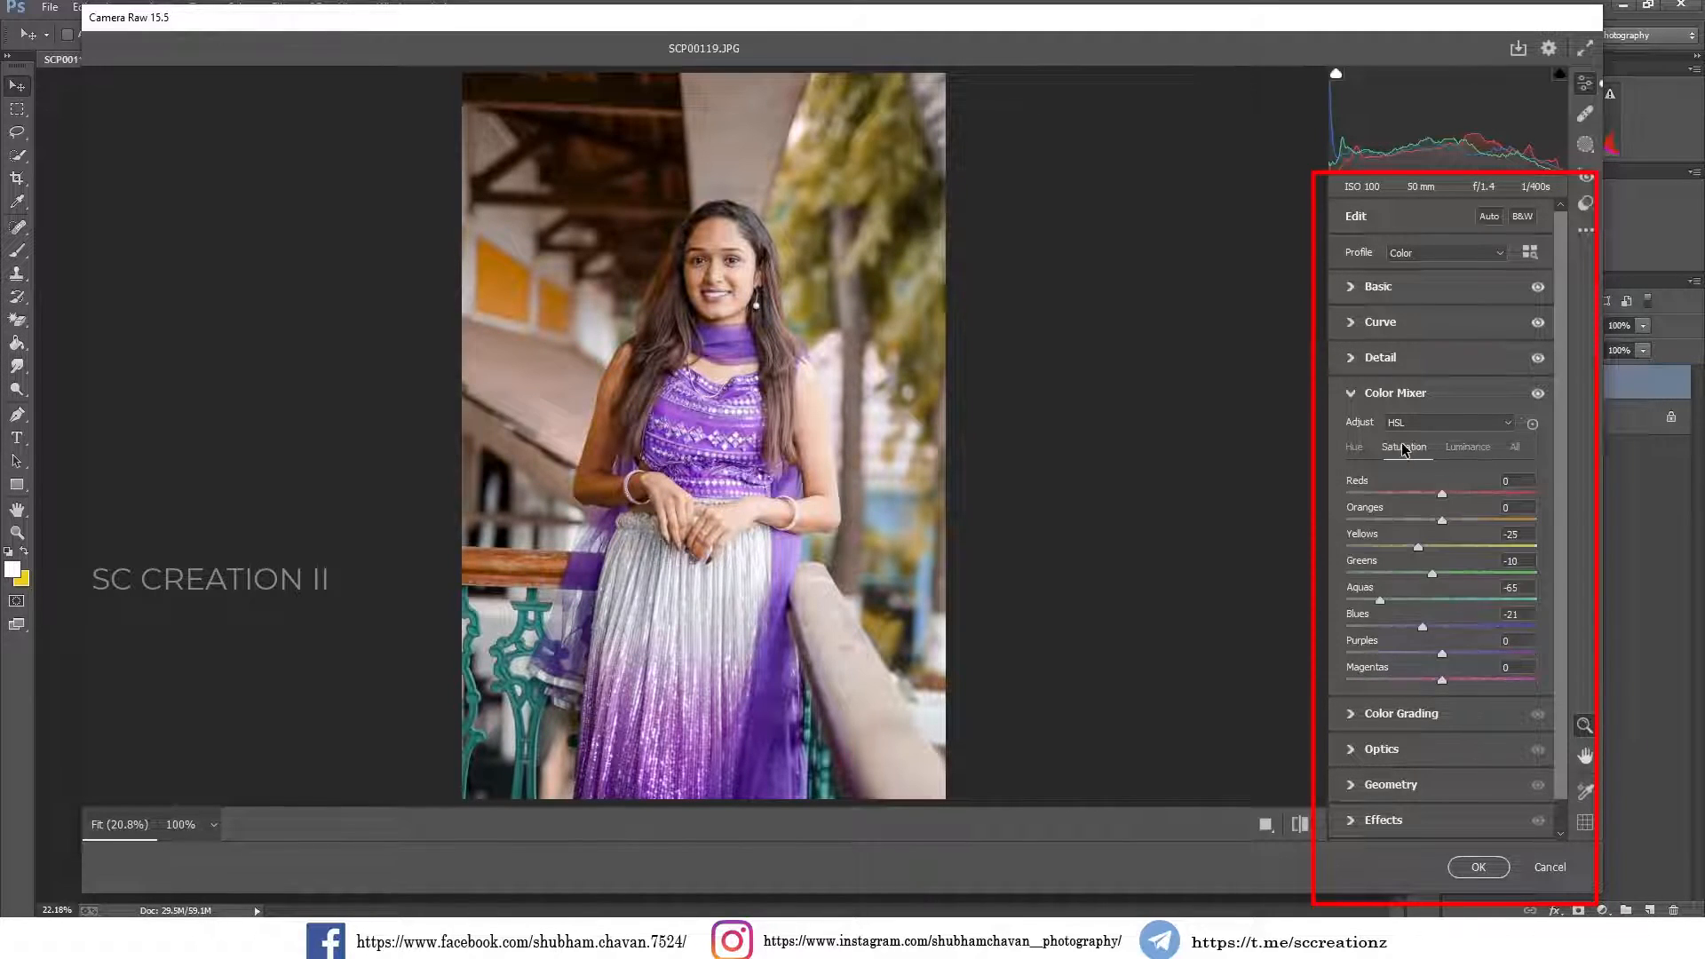
{"action": "left_click", "coordinate": [1353, 446]}
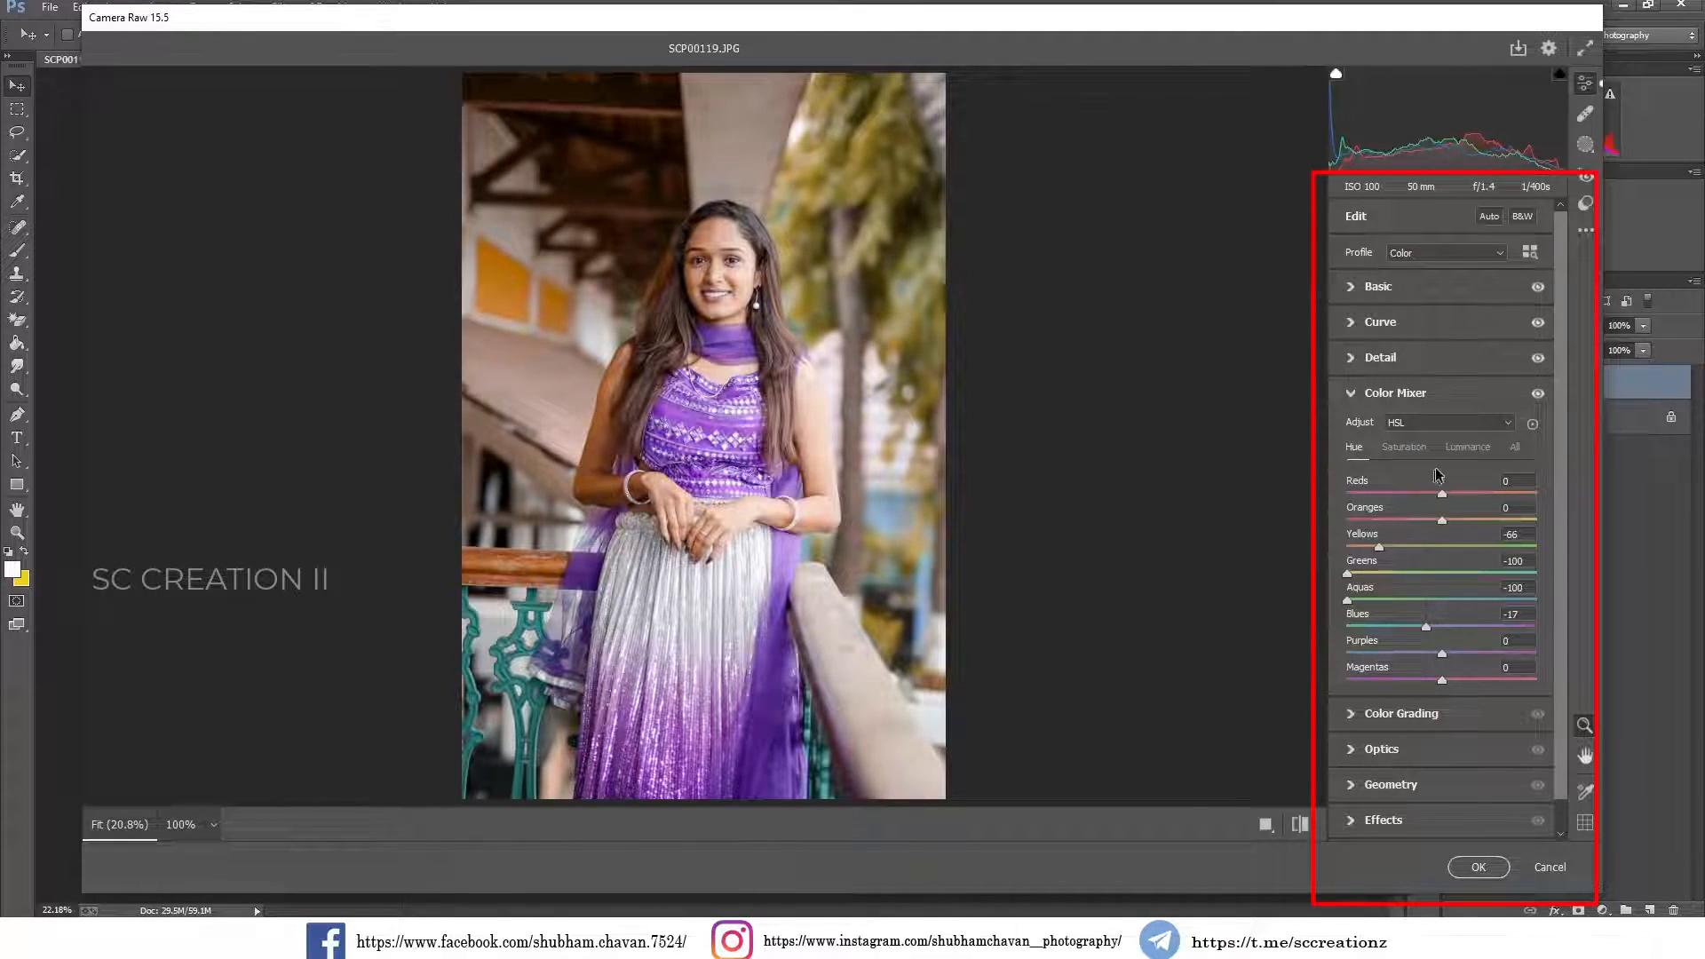
{"action": "left_click", "coordinate": [1412, 424]}
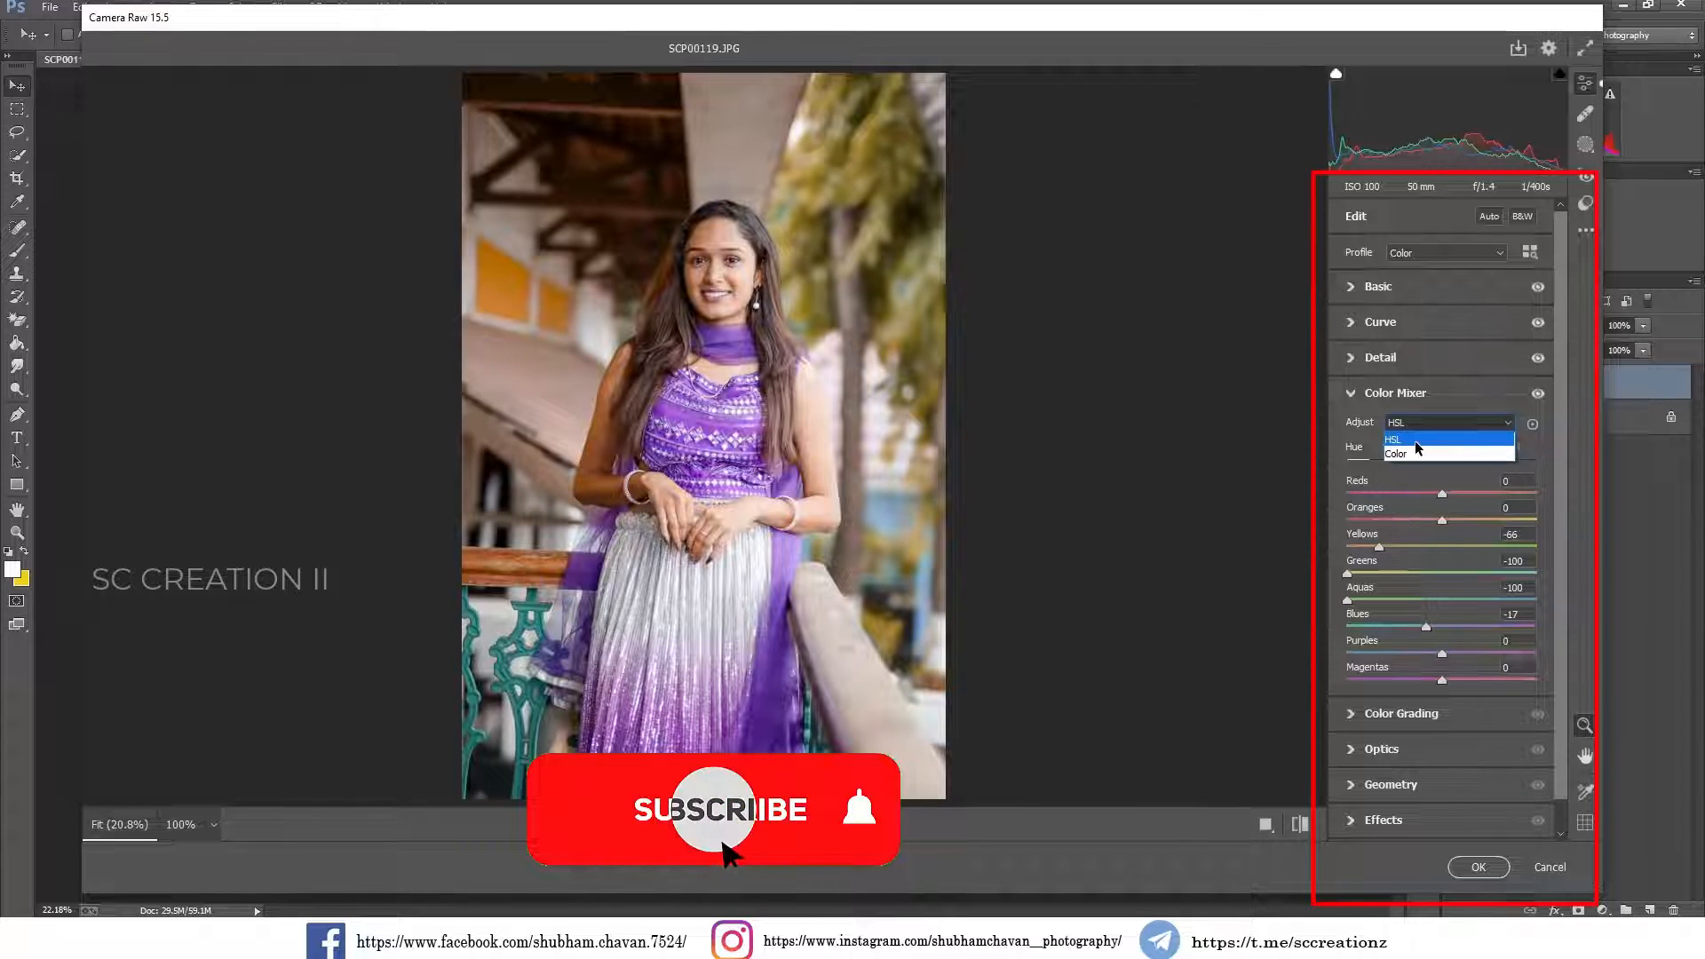
- Color-grade the highlights with Hue 57 and Saturation 11, and set Blending to 100
{"action": "left_click", "coordinate": [1415, 440]}
{"action": "left_click", "coordinate": [1393, 392]}
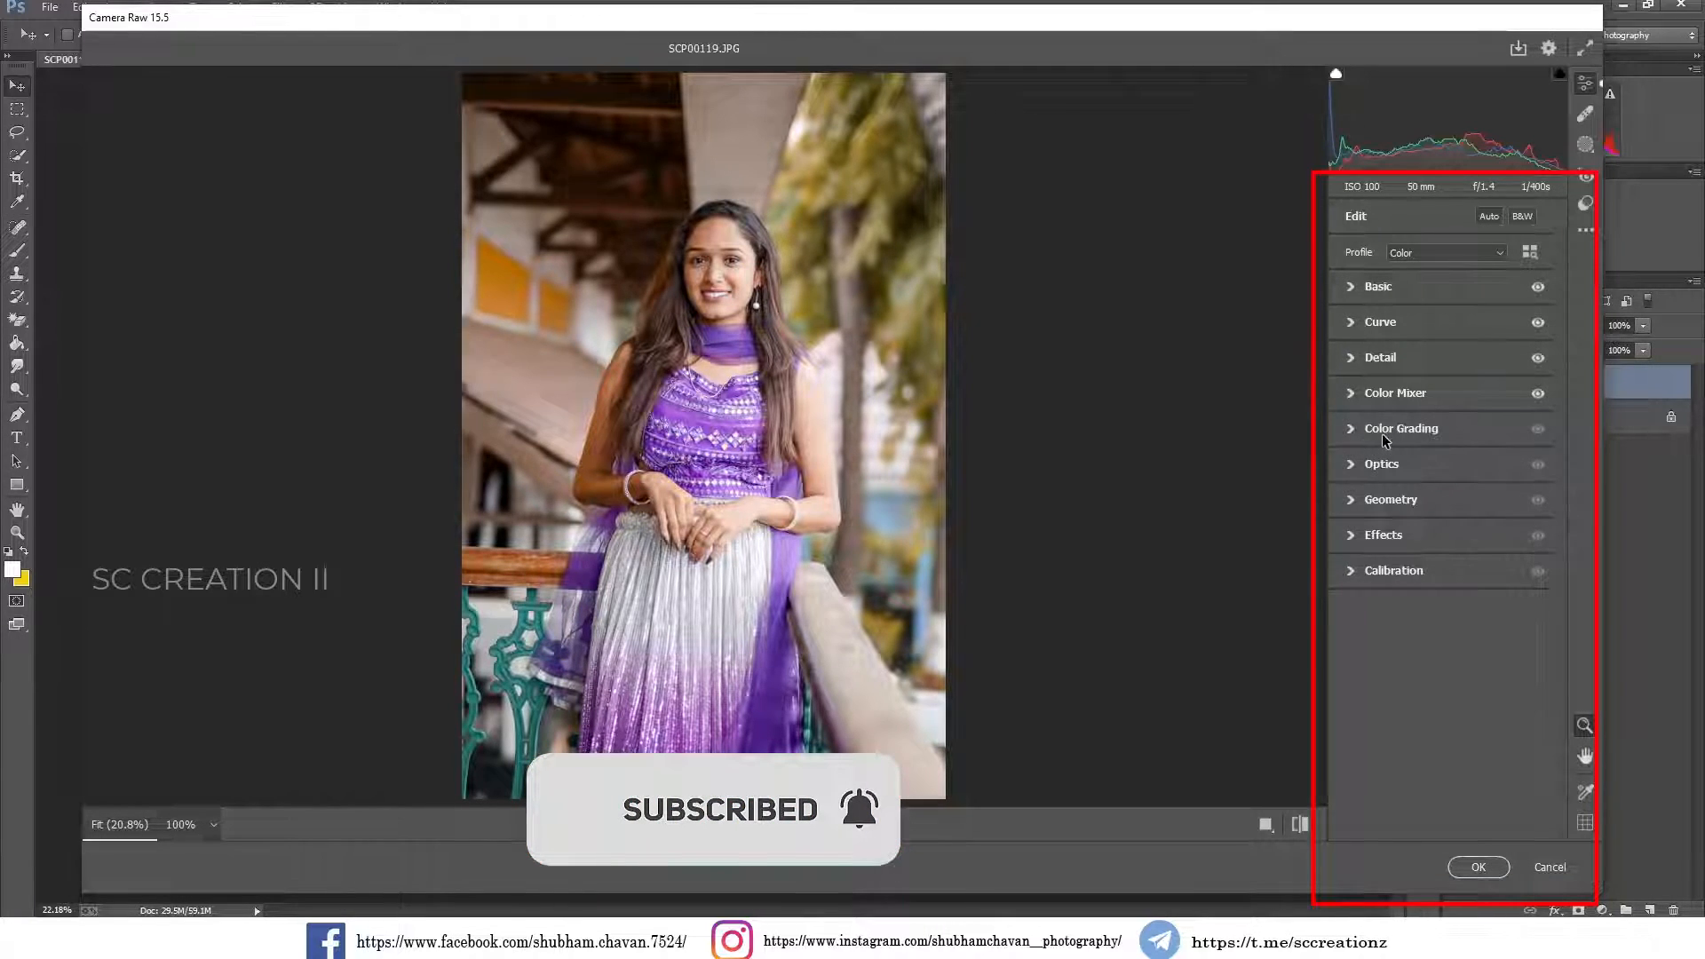
{"action": "left_click", "coordinate": [1390, 434]}
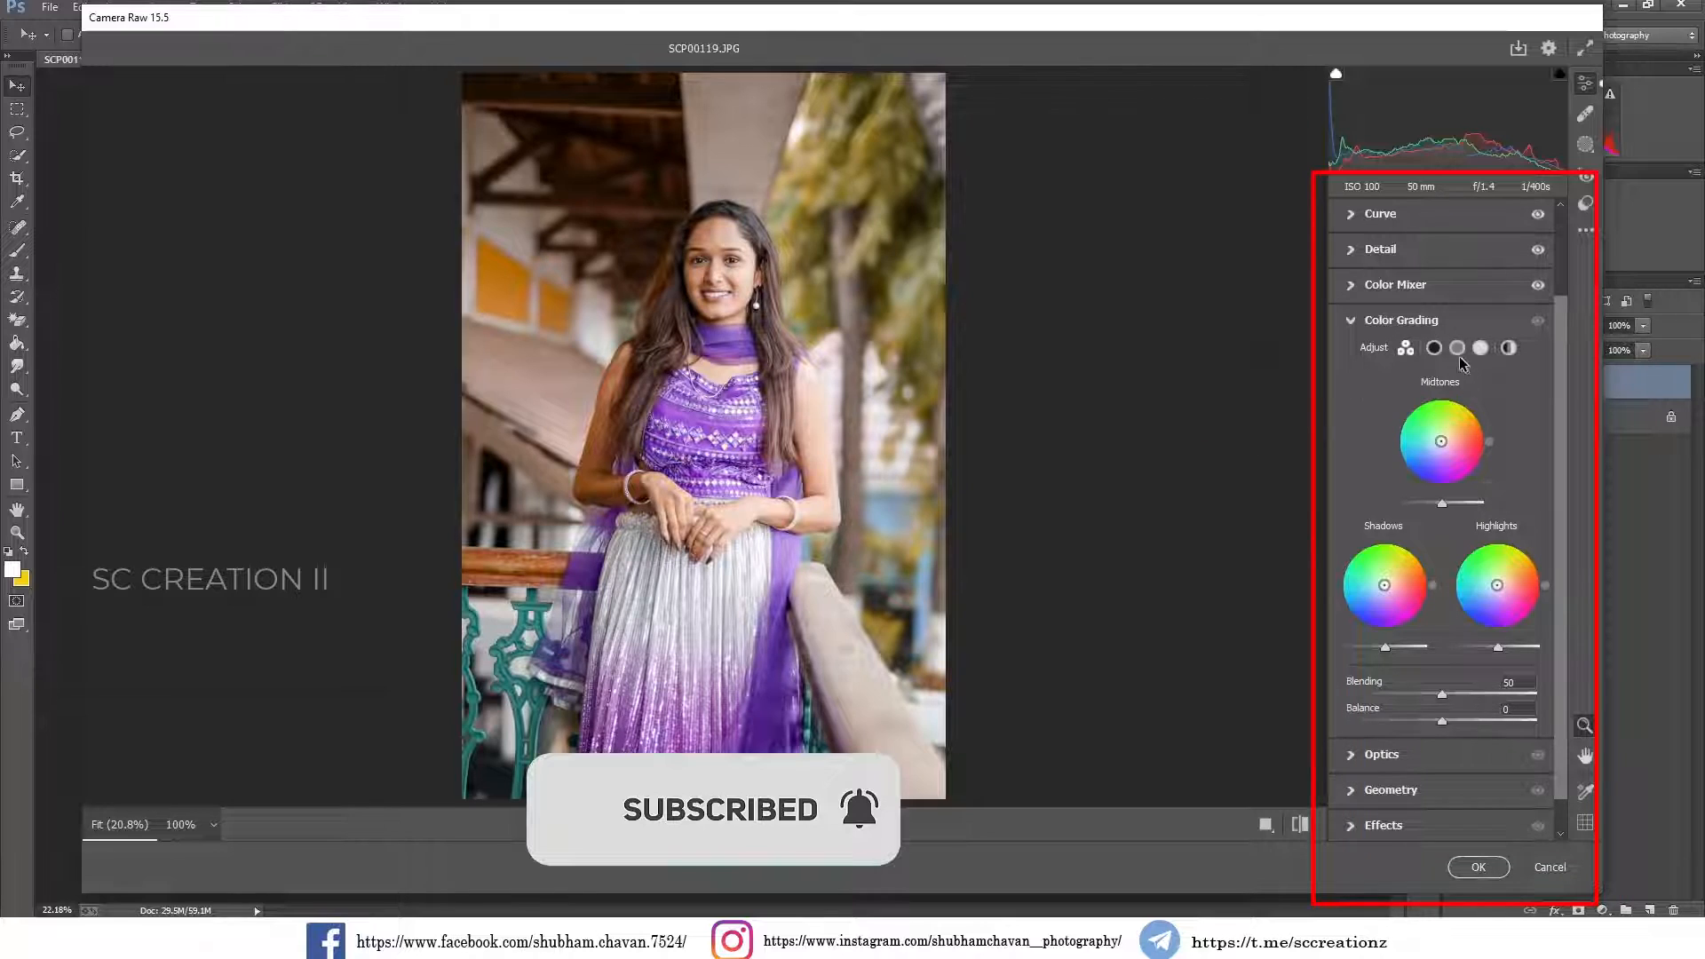
{"action": "left_click", "coordinate": [1479, 349]}
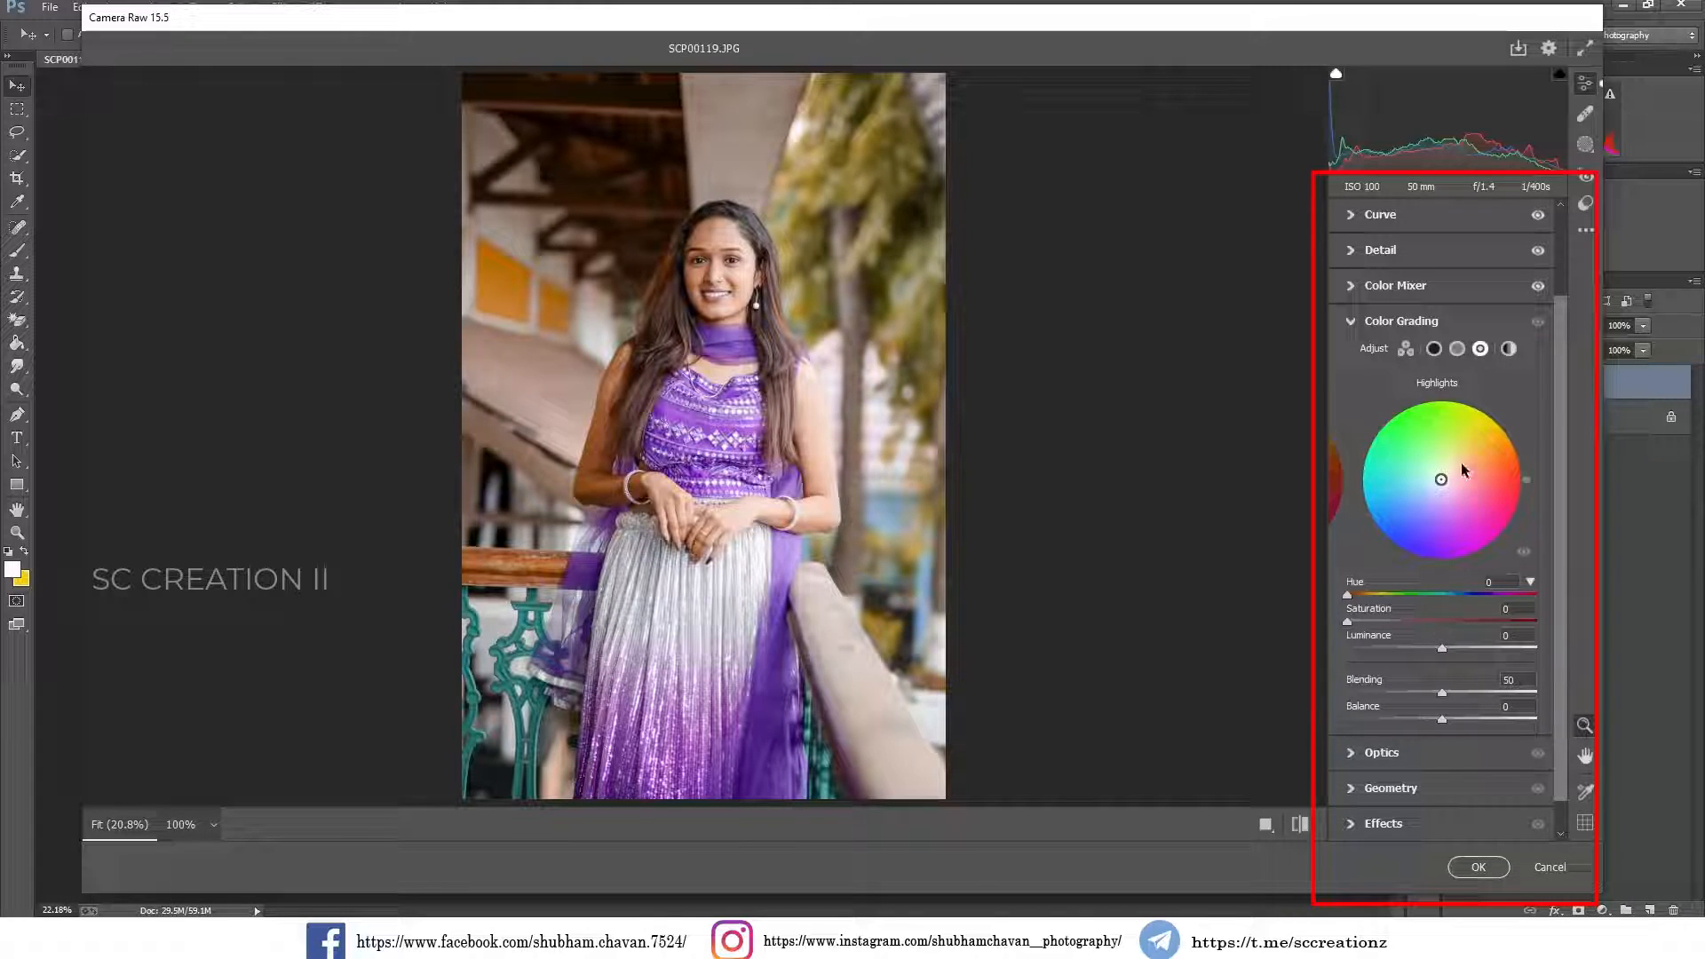
{"action": "left_click", "coordinate": [1495, 584]}
{"action": "type", "text": "7"}
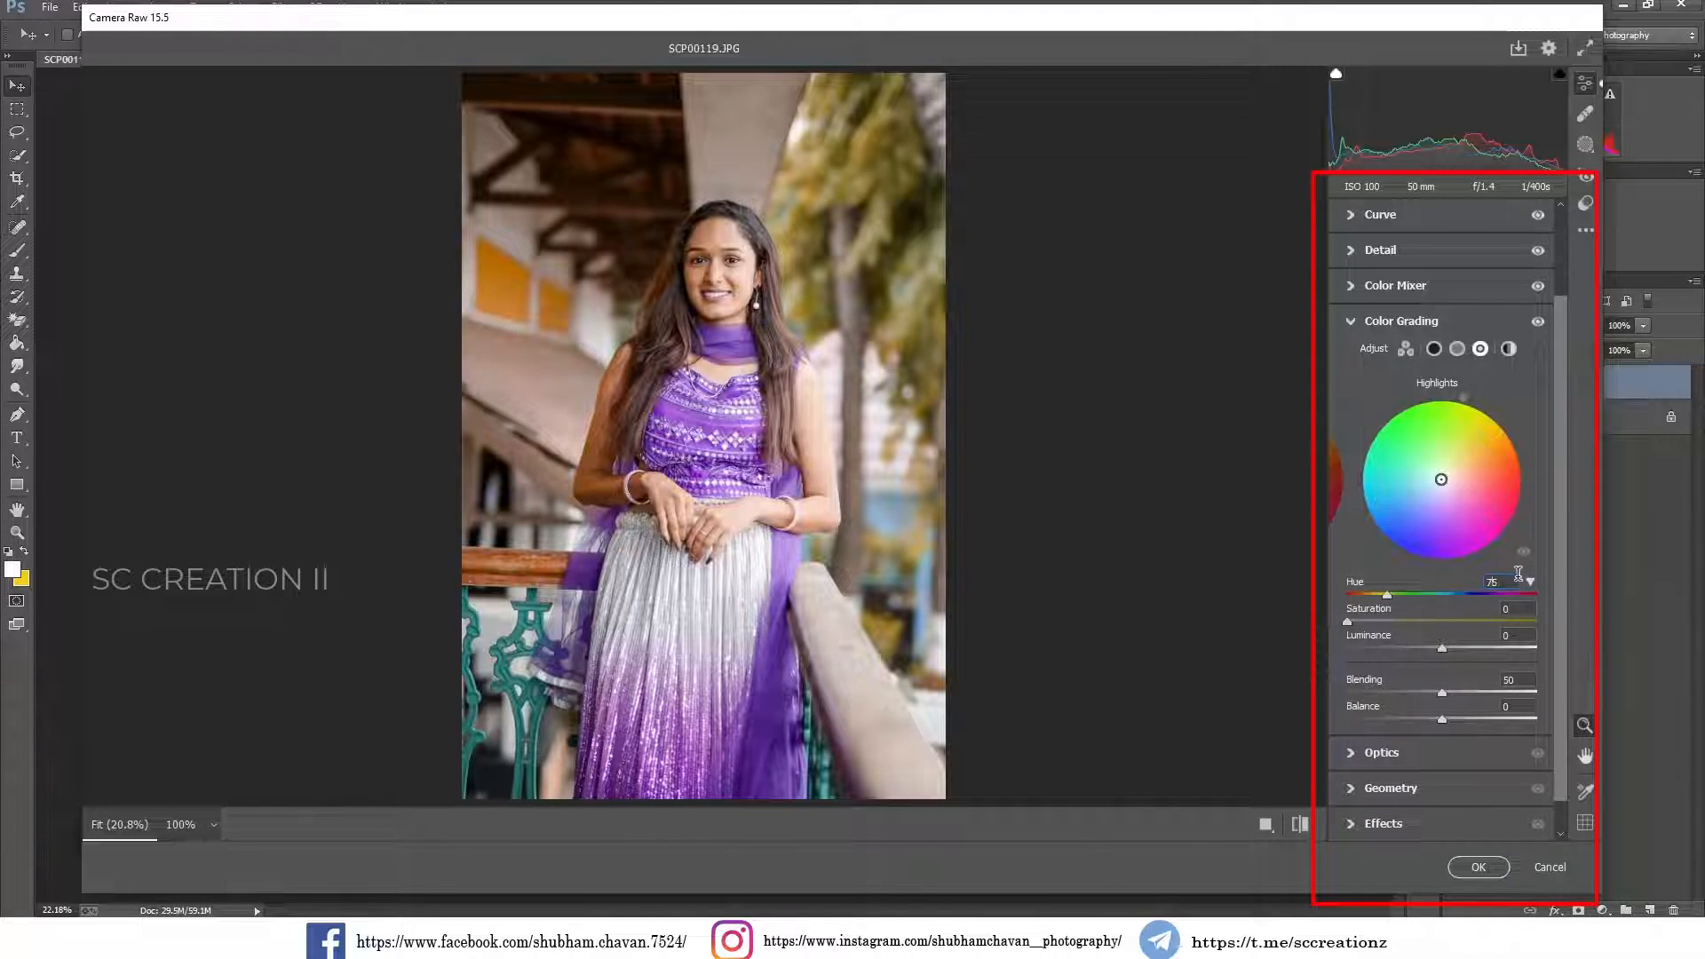
{"action": "type", "text": "57"}
{"action": "left_click_drag", "start_coordinate": [1347, 623], "coordinate": [1371, 628]}
{"action": "left_click_drag", "start_coordinate": [1444, 699], "coordinate": [1620, 712]}
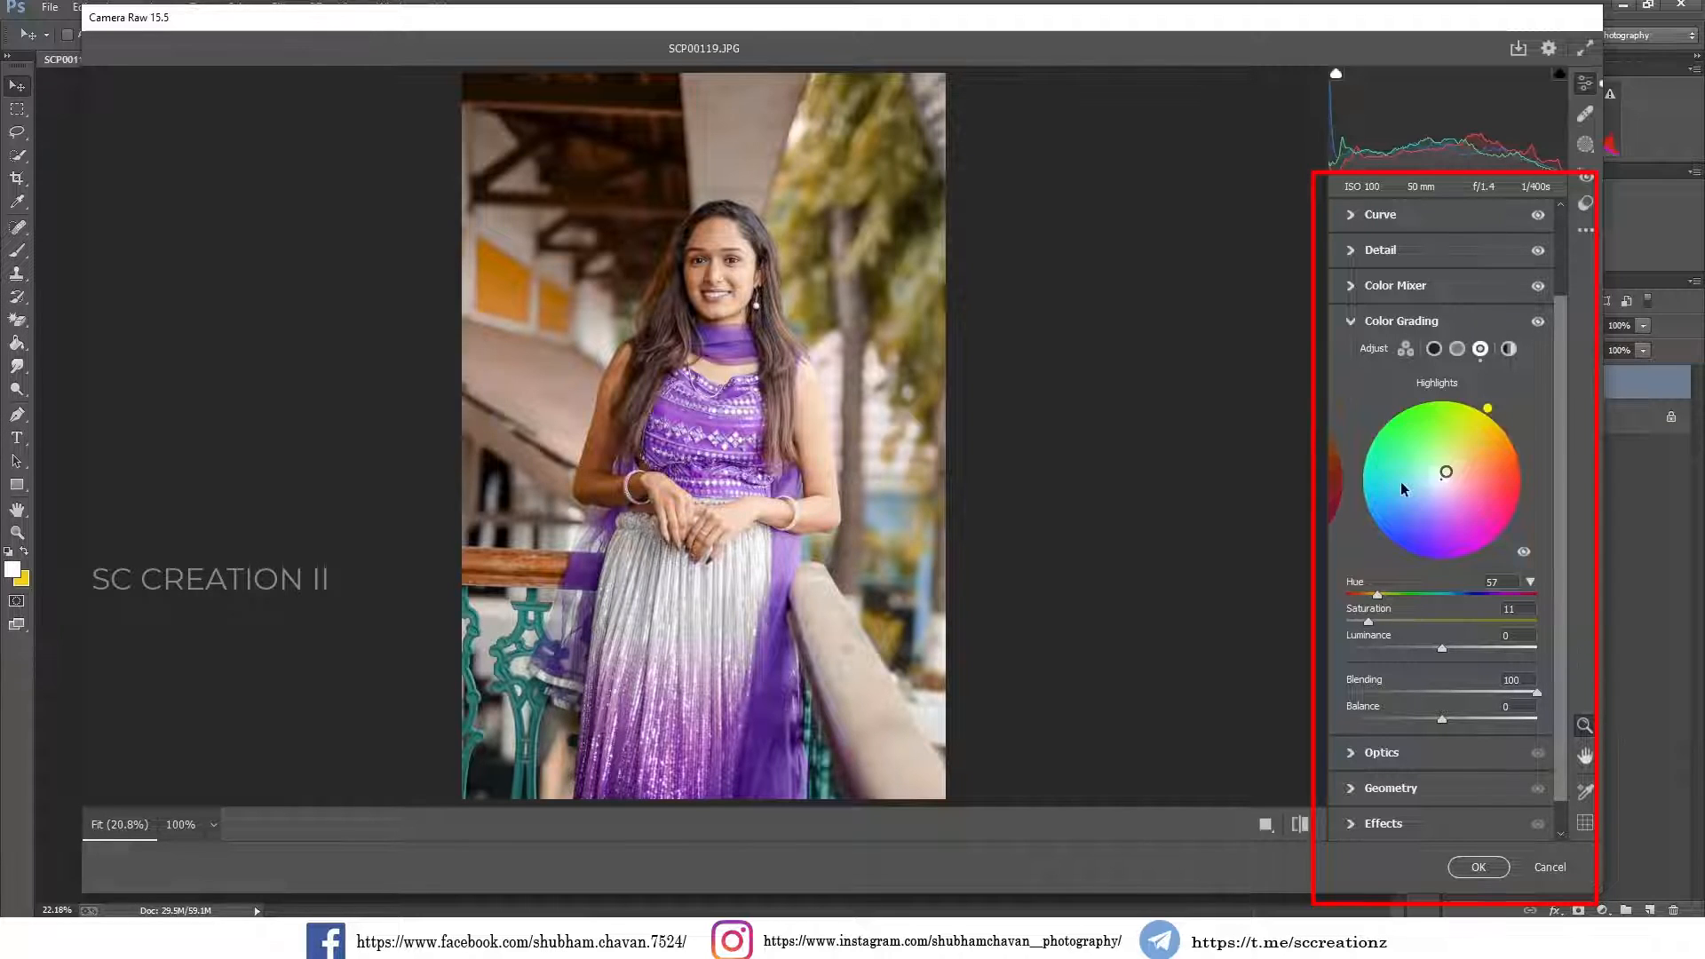
{"action": "left_click", "coordinate": [1373, 322]}
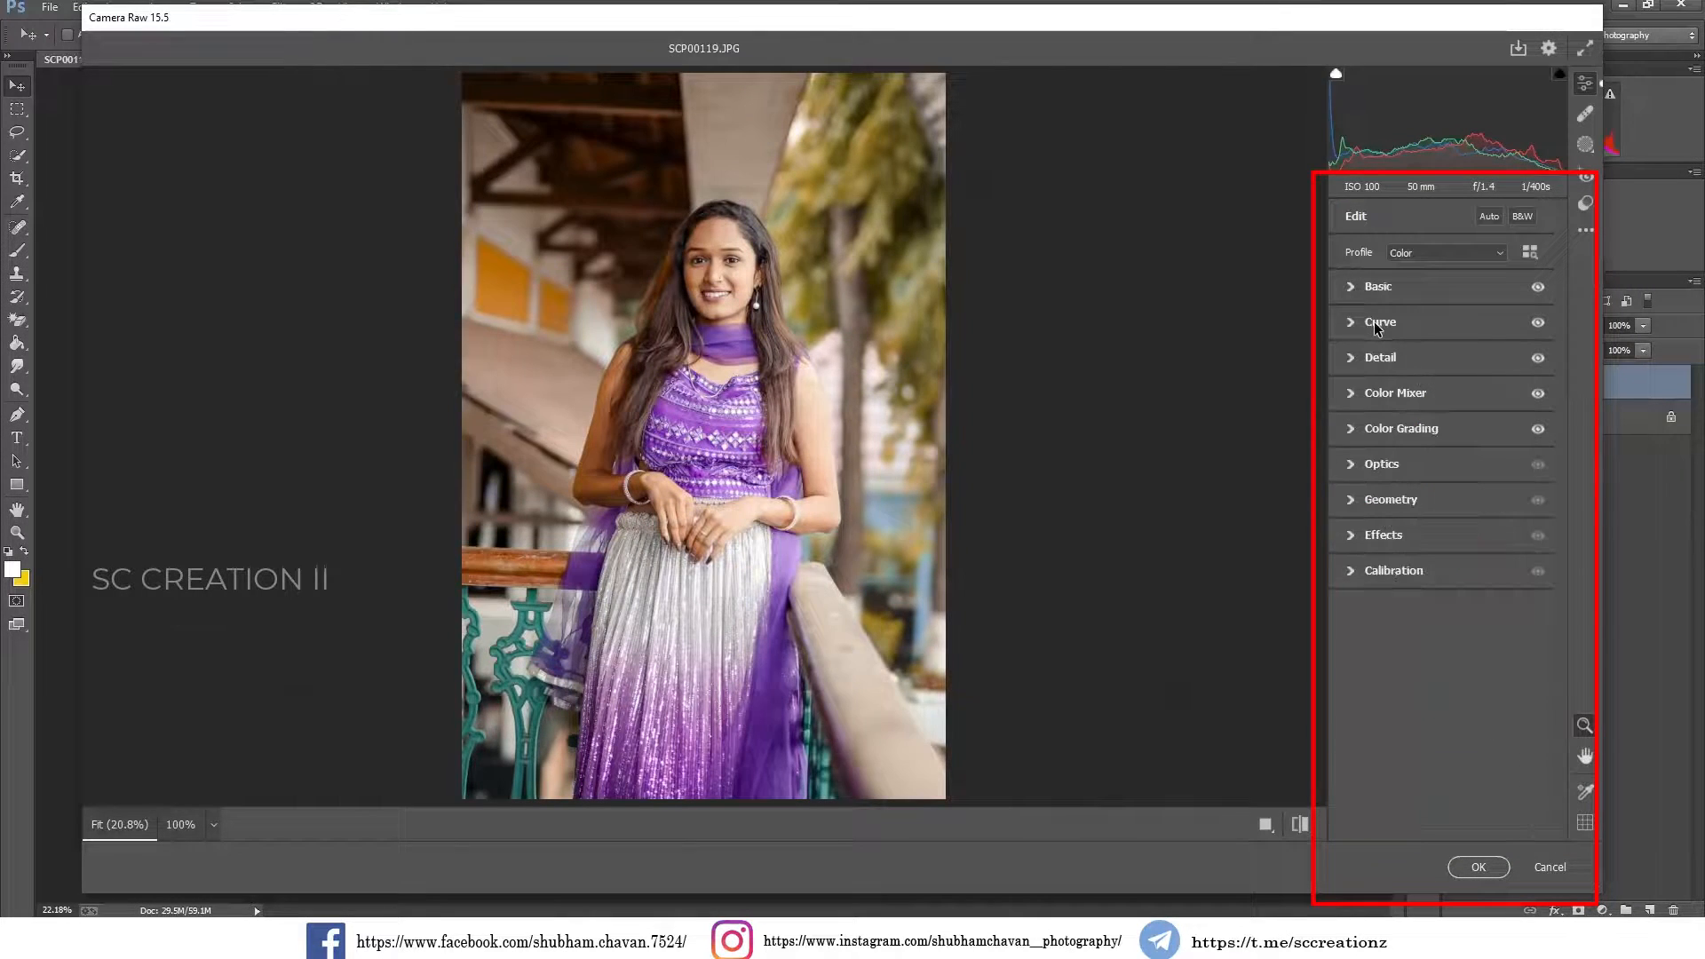
{"action": "left_click", "coordinate": [1393, 429]}
{"action": "left_click", "coordinate": [1393, 429]}
{"action": "left_click", "coordinate": [1372, 429]}
{"action": "left_click", "coordinate": [1372, 428]}
{"action": "left_click", "coordinate": [1372, 465]}
{"action": "left_click", "coordinate": [1372, 466]}
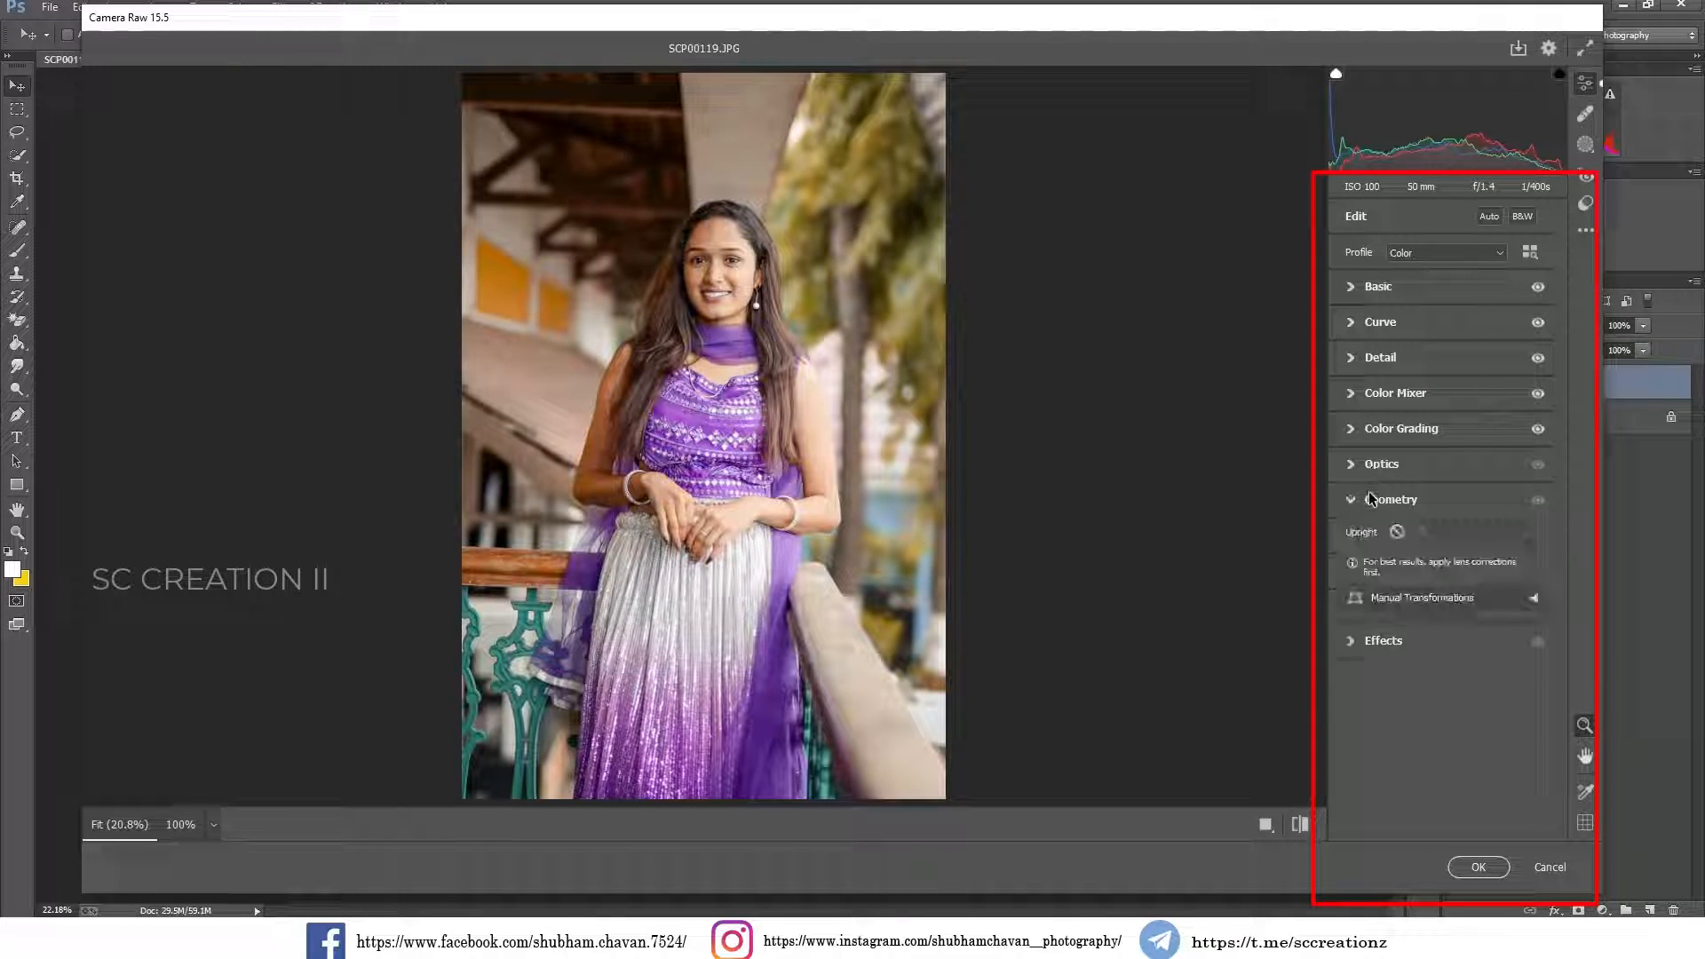
- Add a slight vignette to the portrait by setting Vignetting to -8
{"action": "left_click", "coordinate": [1384, 535]}
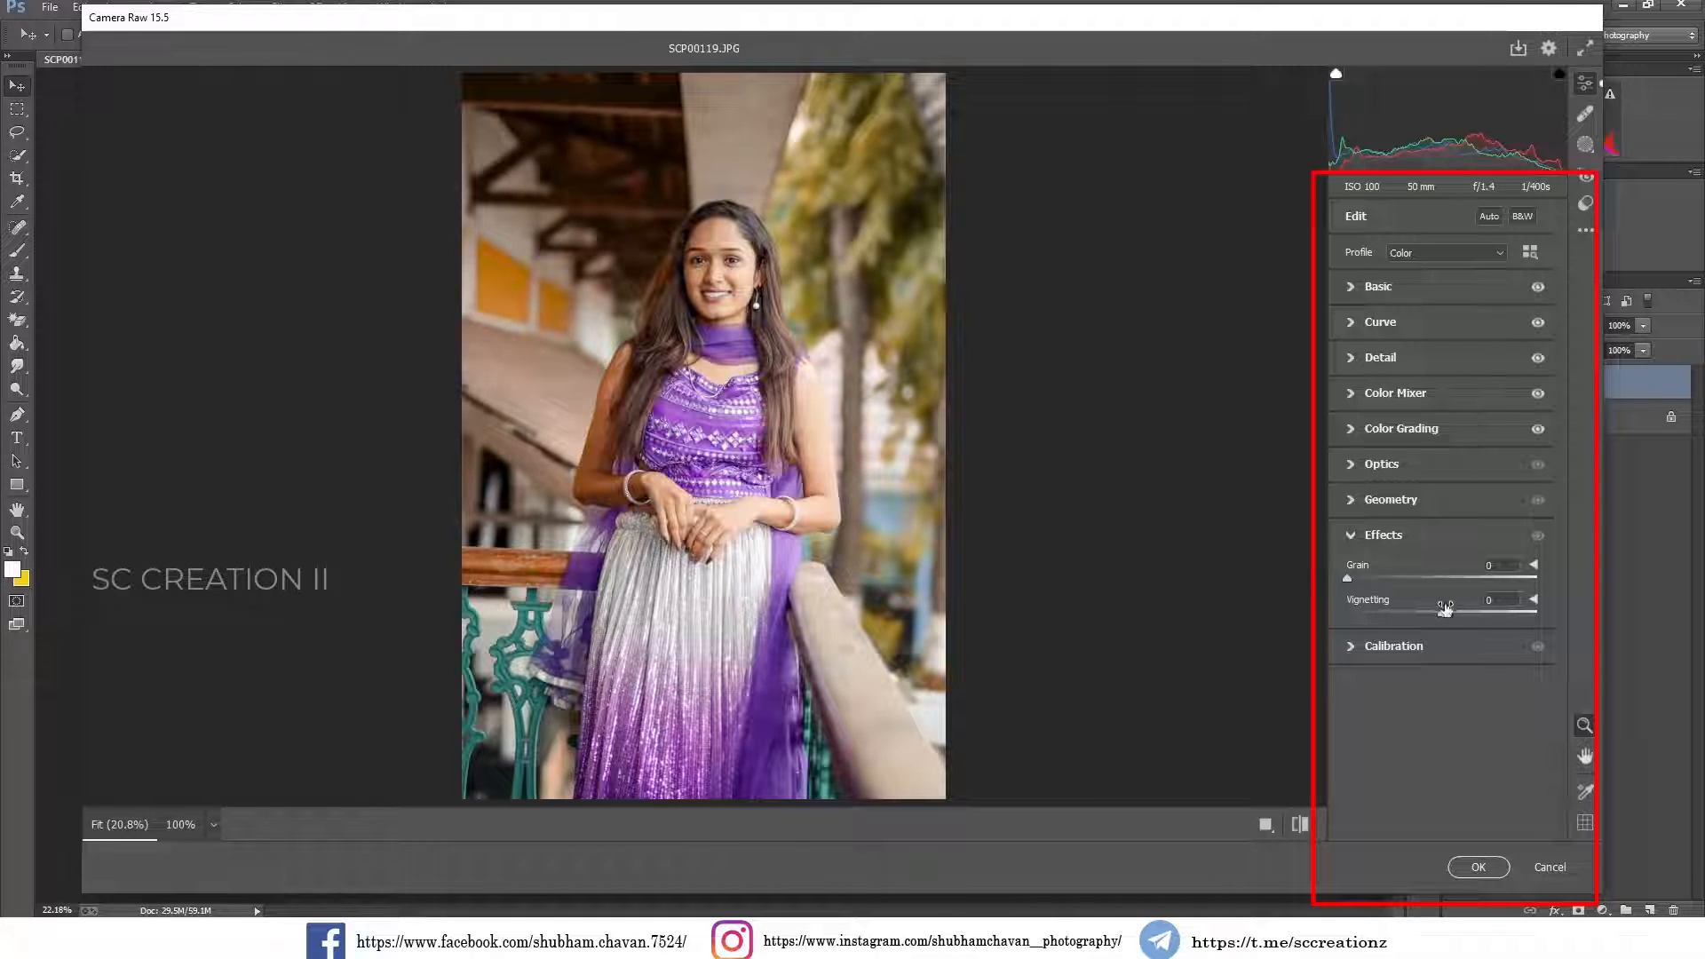
{"action": "left_click_drag", "start_coordinate": [1440, 615], "coordinate": [1434, 615]}
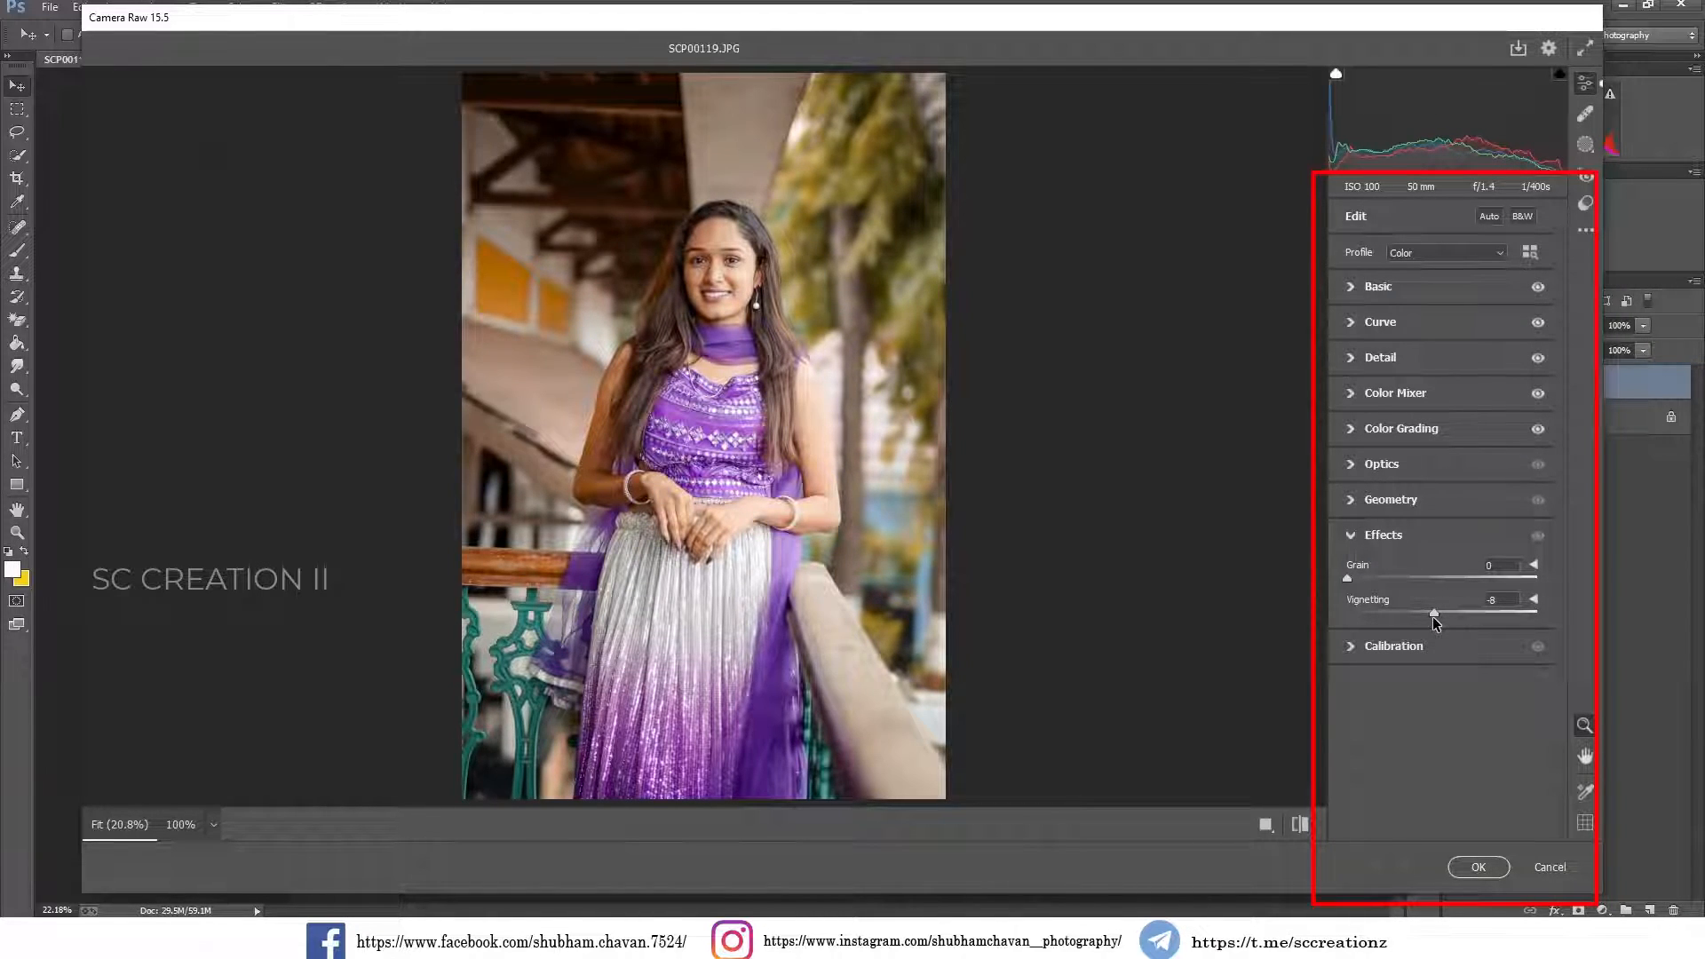
{"action": "left_click", "coordinate": [1408, 537]}
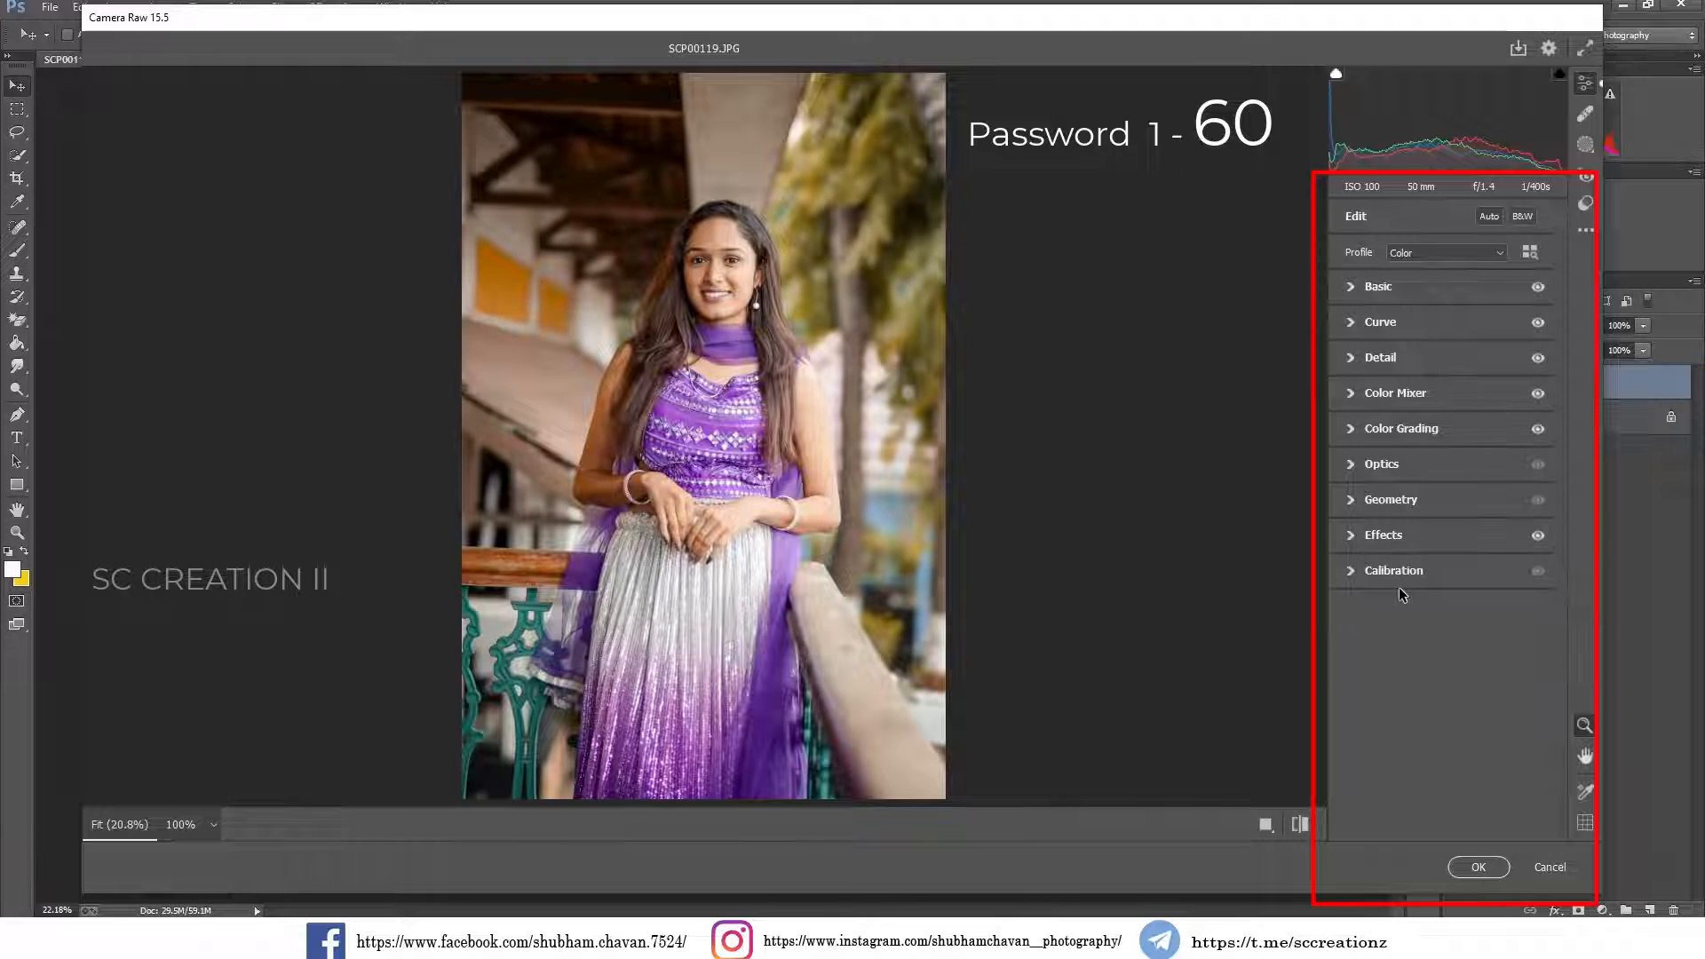
- Calibrate the Green Primary to Hue -14 and Saturation +13, and the Blue Primary to Saturation +14
{"action": "left_click", "coordinate": [1394, 572]}
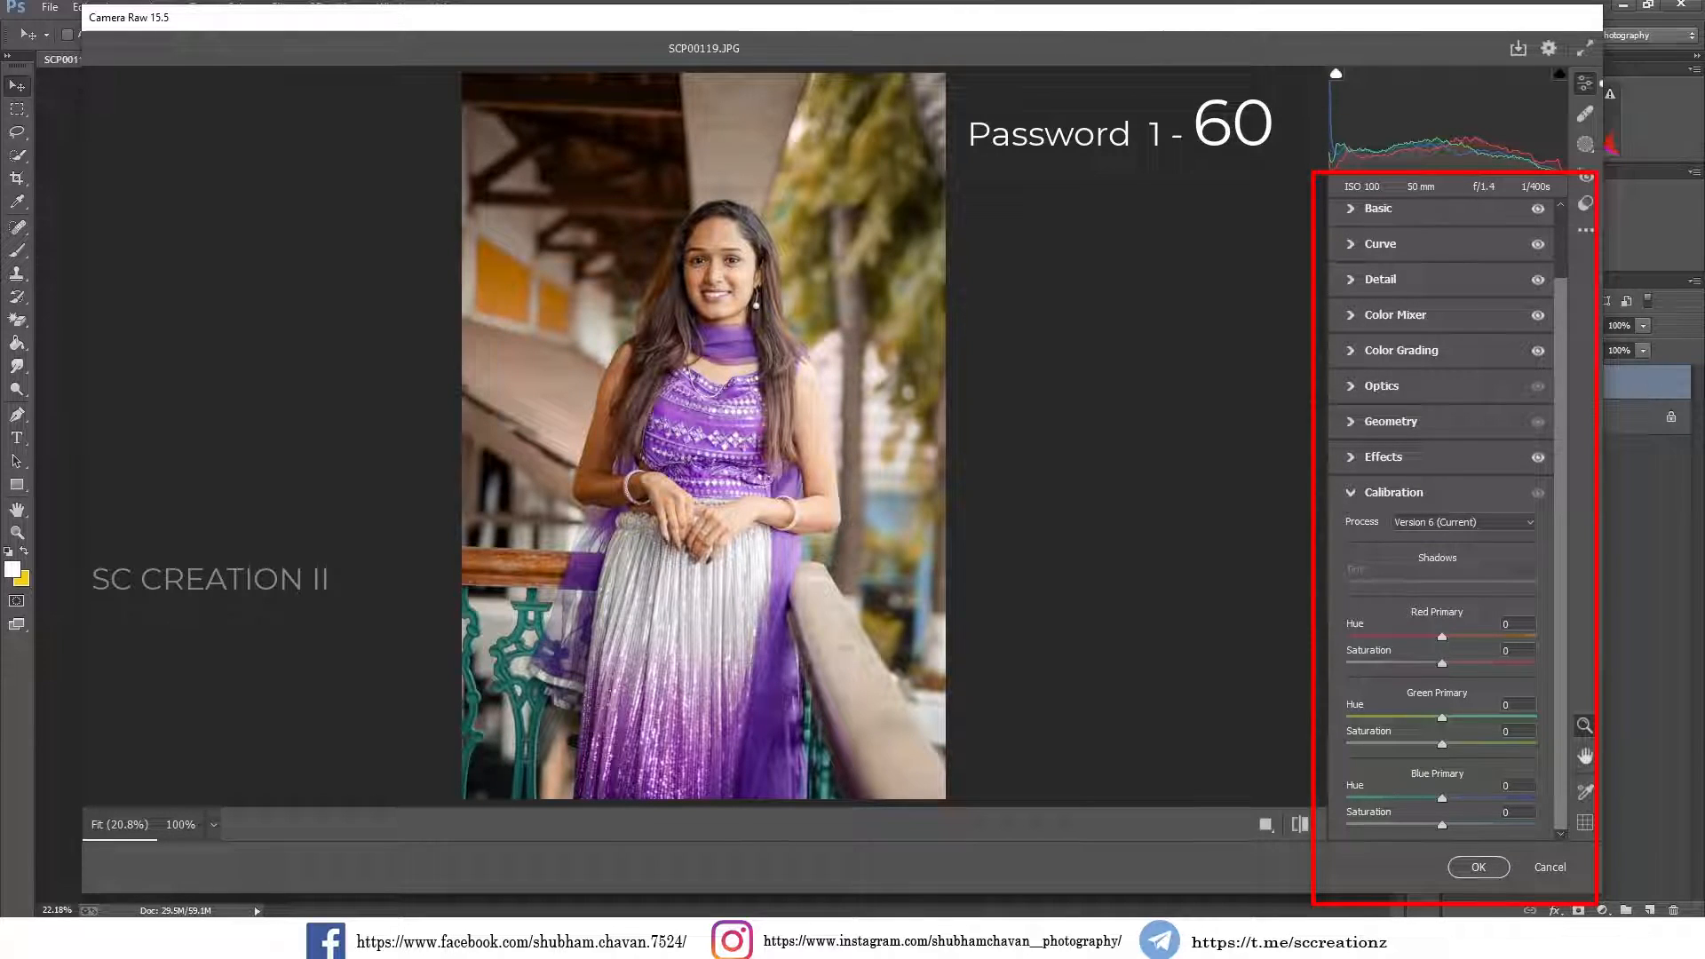
{"action": "mouse_move", "coordinate": [1441, 717]}
{"action": "left_mouse_down"}
{"action": "mouse_move", "coordinate": [1424, 716]}
{"action": "mouse_move", "coordinate": [1454, 744]}
{"action": "left_mouse_up"}
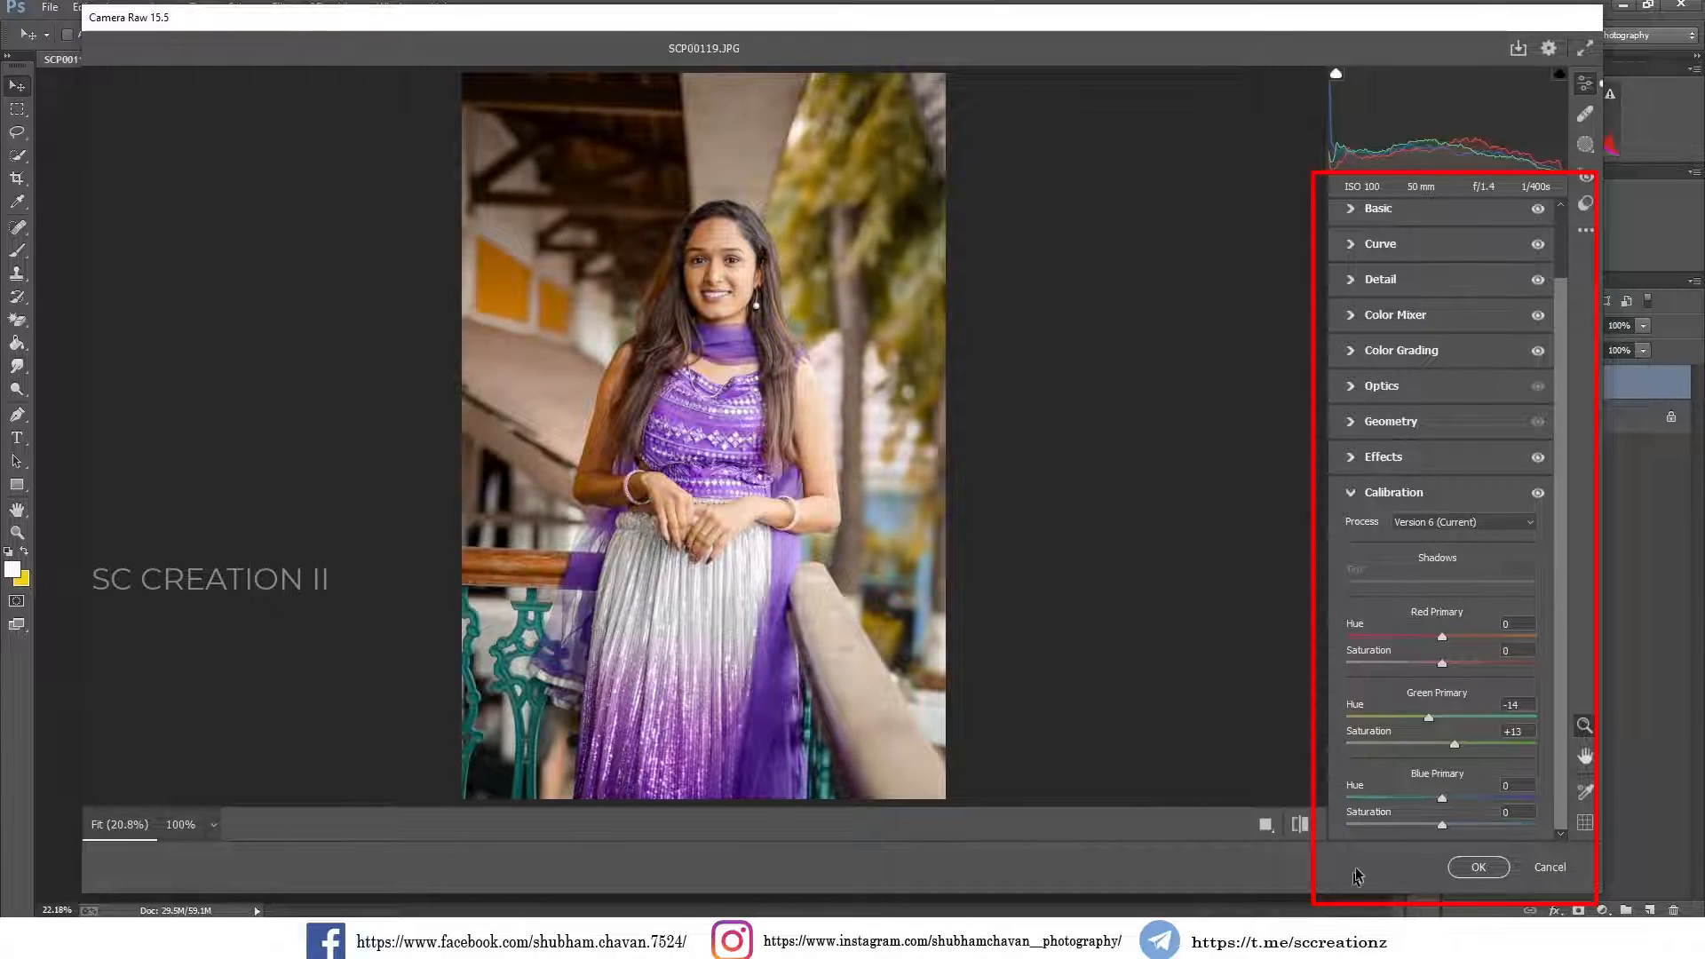
{"action": "mouse_move", "coordinate": [1444, 825]}
{"action": "left_mouse_down"}
{"action": "mouse_move", "coordinate": [1474, 828]}
{"action": "mouse_move", "coordinate": [1459, 828]}
{"action": "left_mouse_up"}
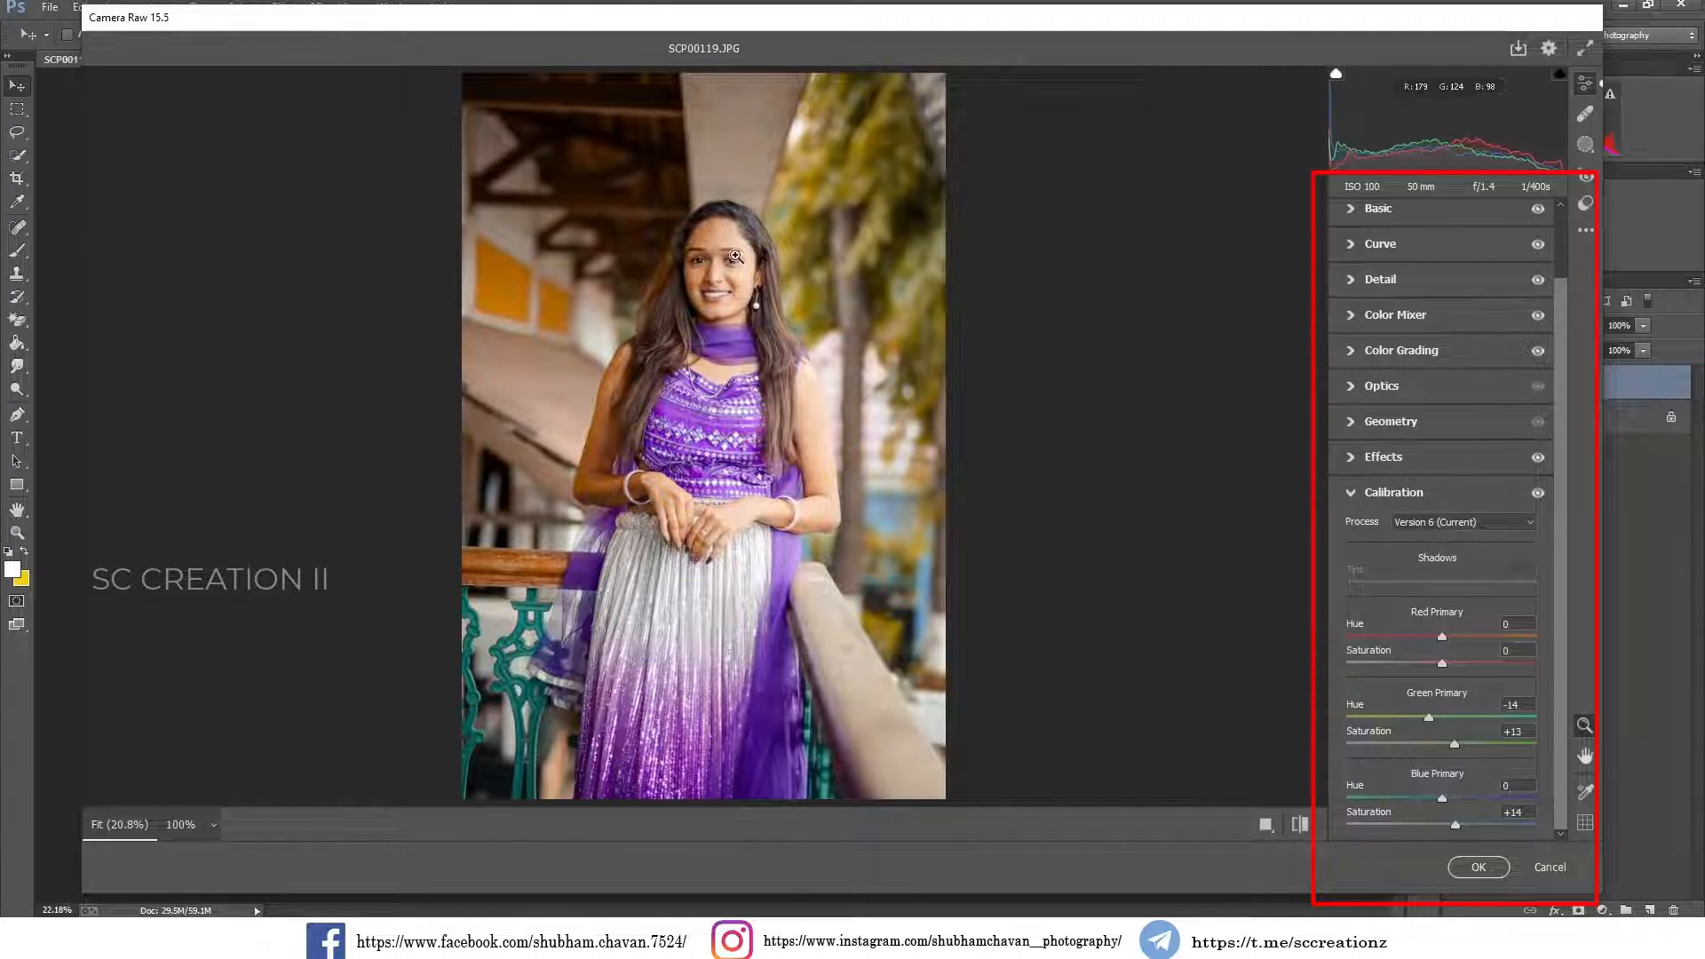
- Compare the graded portrait with the original in a side-by-side before/after view
{"action": "left_click_drag", "start_coordinate": [738, 270], "coordinate": [864, 362]}
{"action": "left_click", "coordinate": [867, 362]}
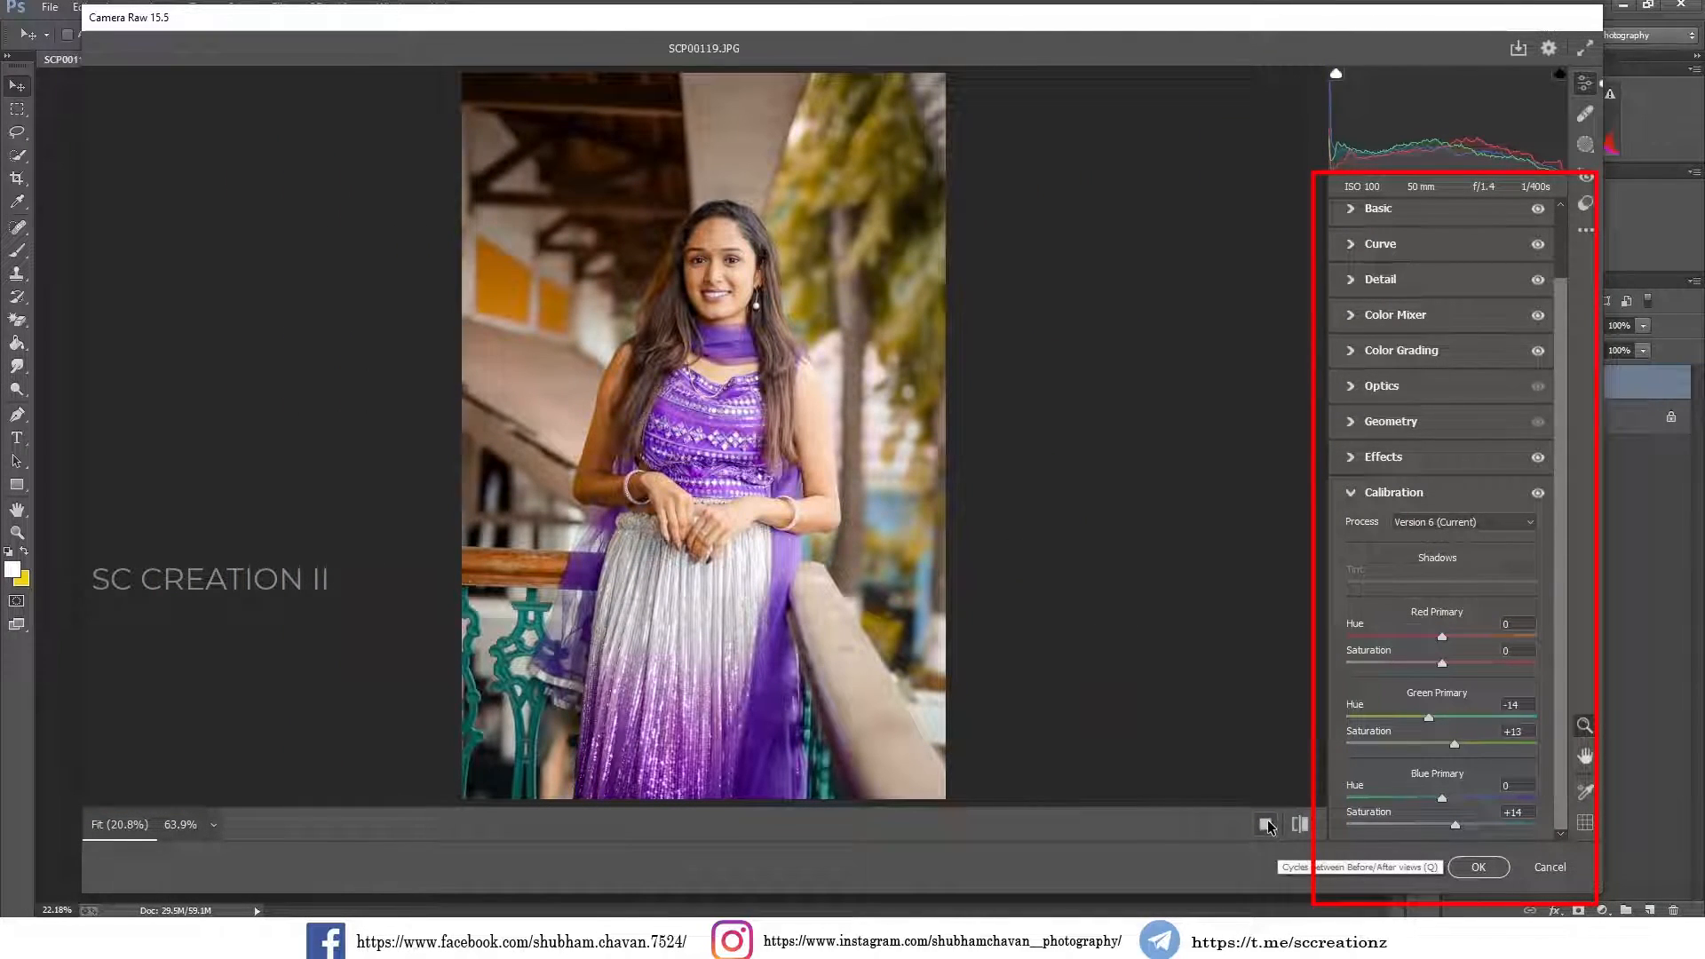
{"action": "left_click", "coordinate": [1299, 824]}
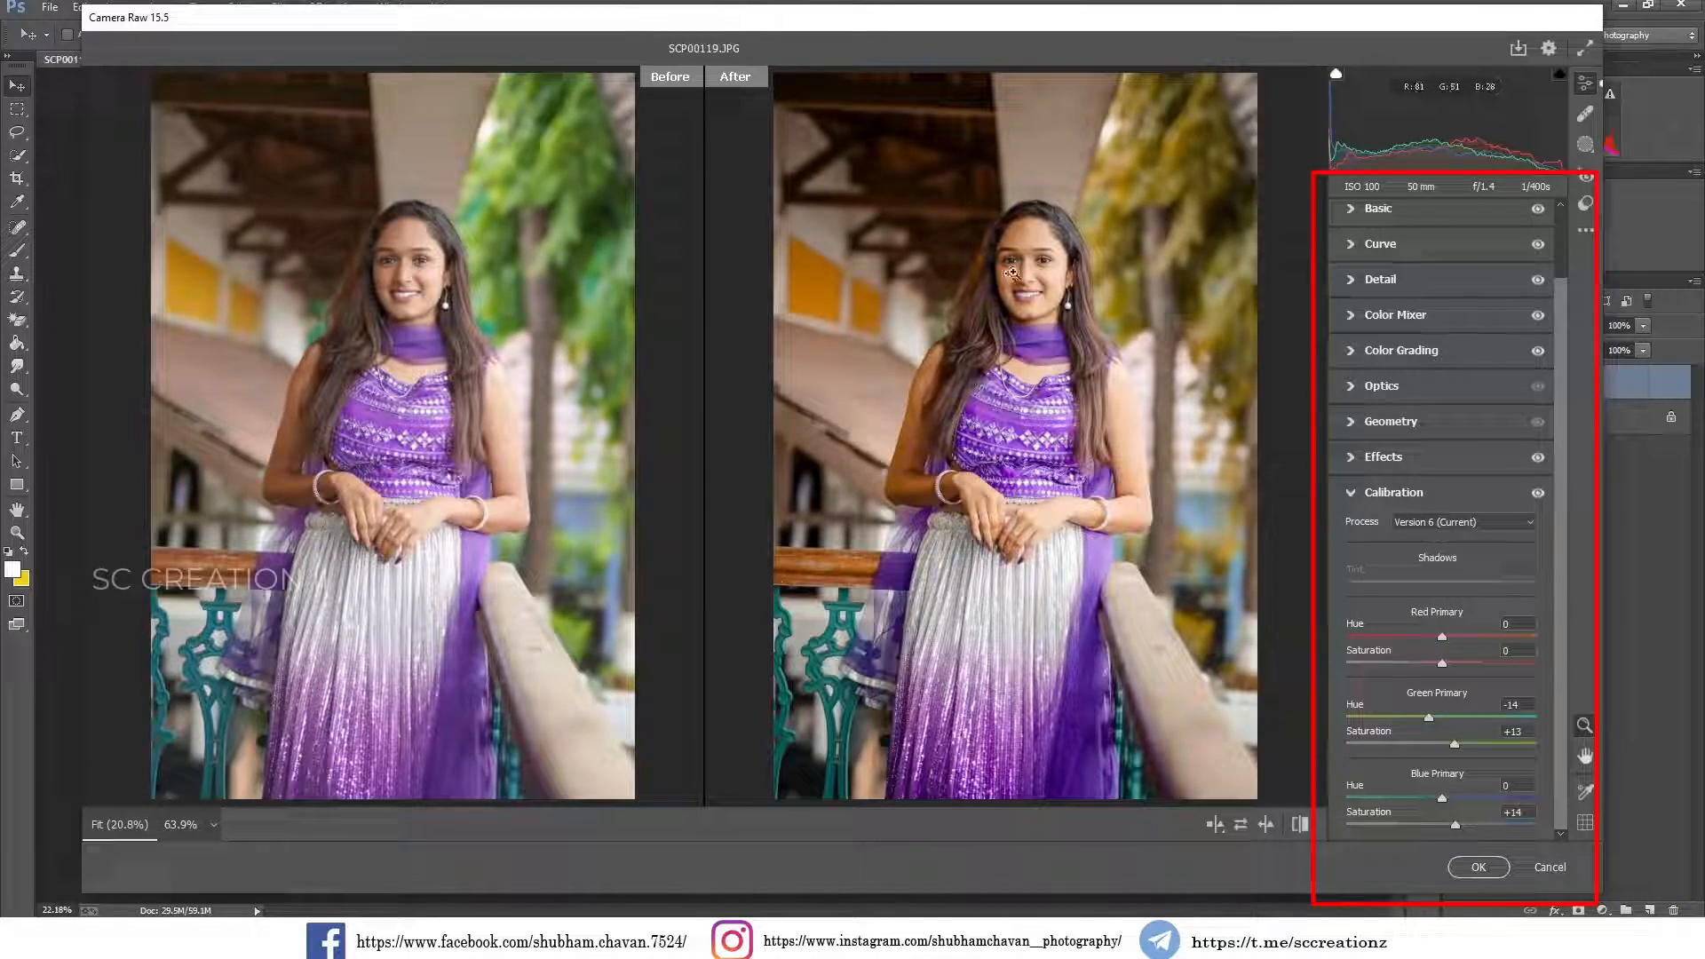
{"action": "left_click", "coordinate": [1044, 259]}
{"action": "left_click", "coordinate": [1090, 334]}
- Save all the Camera Raw adjustments as an XMP settings file named "outdoor portrait" on the Desktop
{"action": "left_click", "coordinate": [1584, 230]}
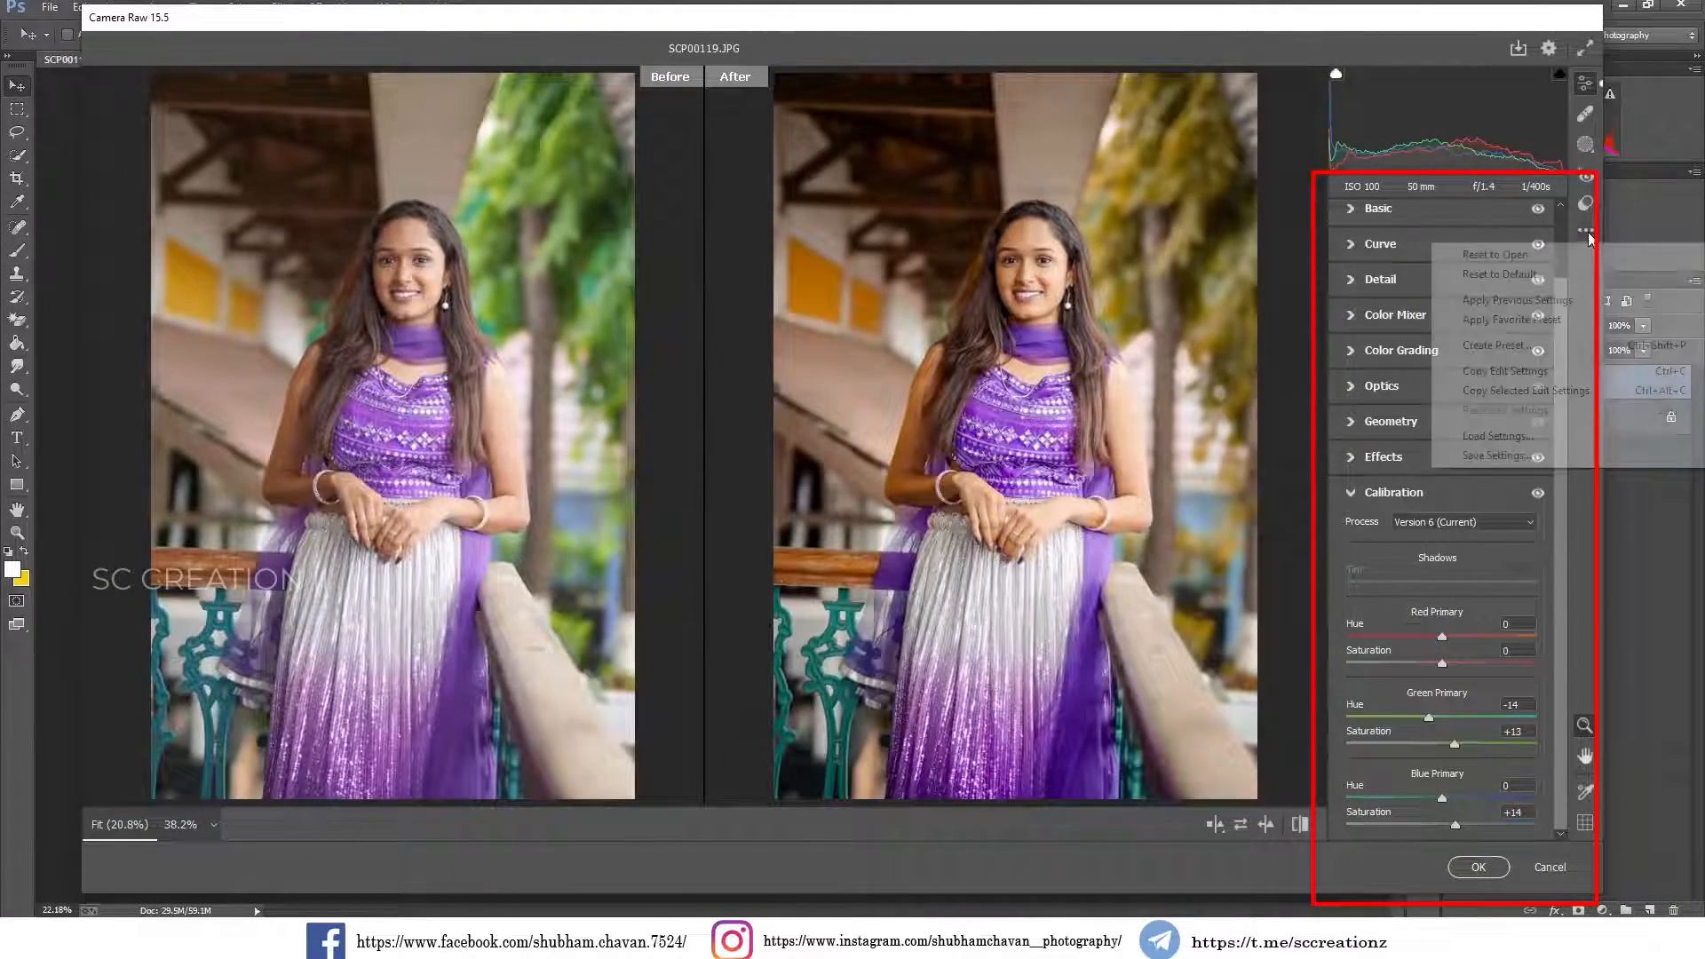
{"action": "left_click", "coordinate": [1497, 455]}
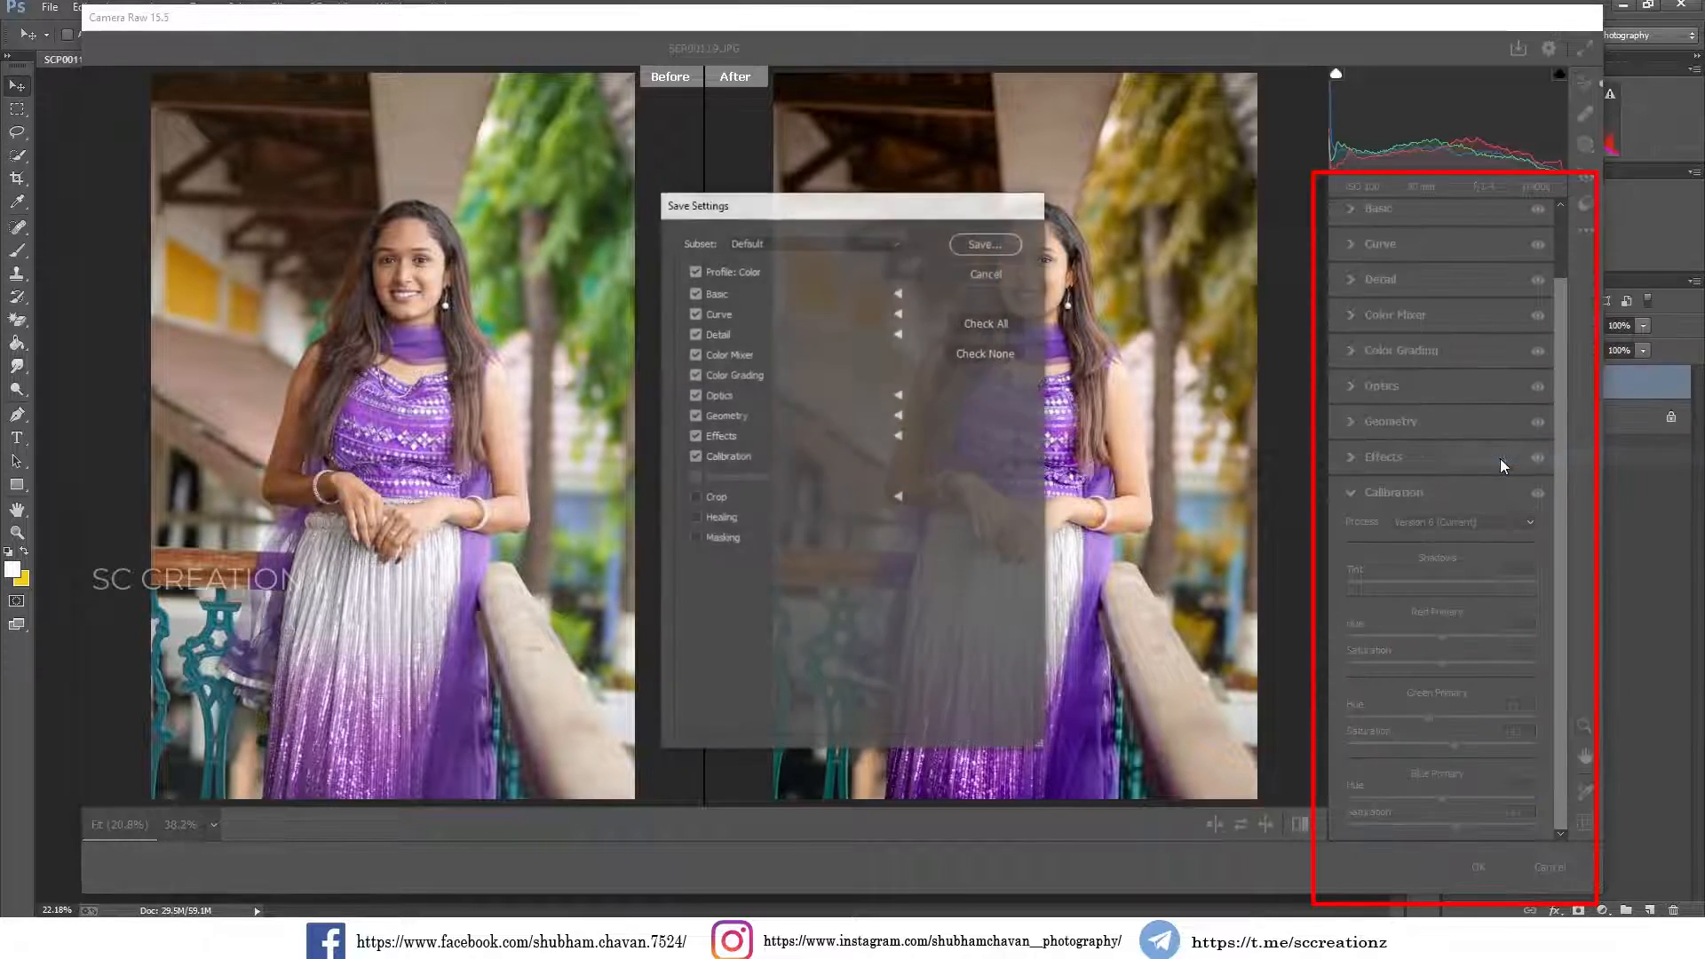
{"action": "left_click", "coordinate": [986, 242]}
{"action": "double_click", "coordinate": [142, 835]}
{"action": "type", "text": "outdoor portrai"}
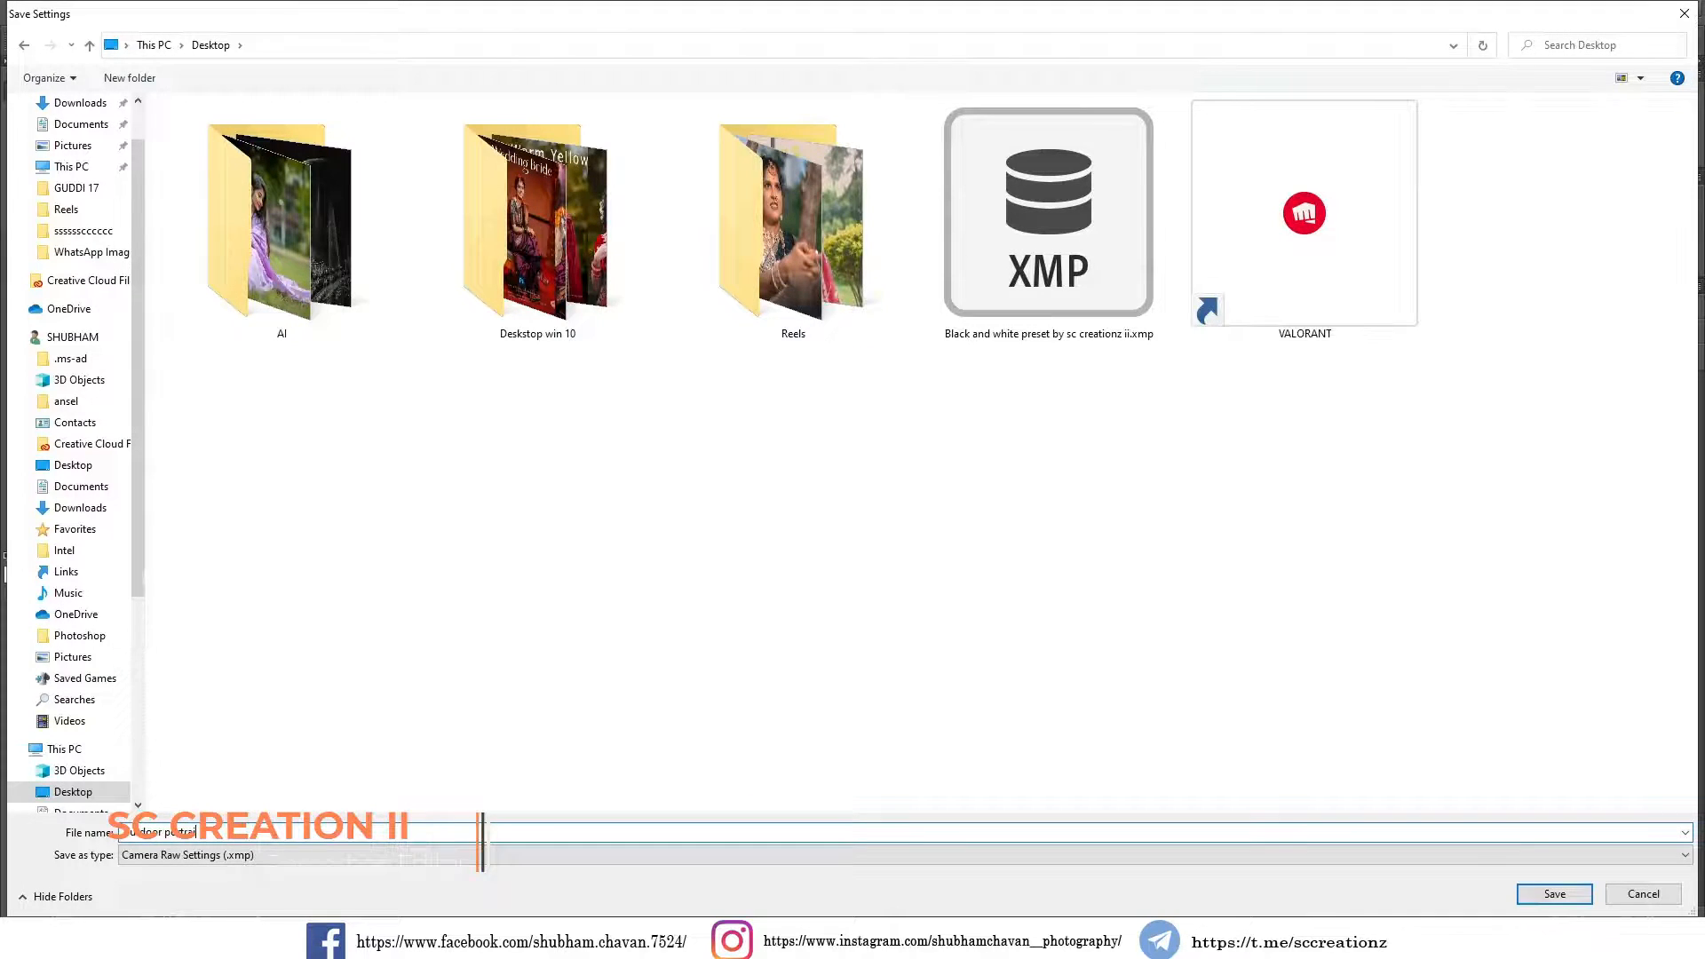
{"action": "left_click", "coordinate": [1518, 898]}
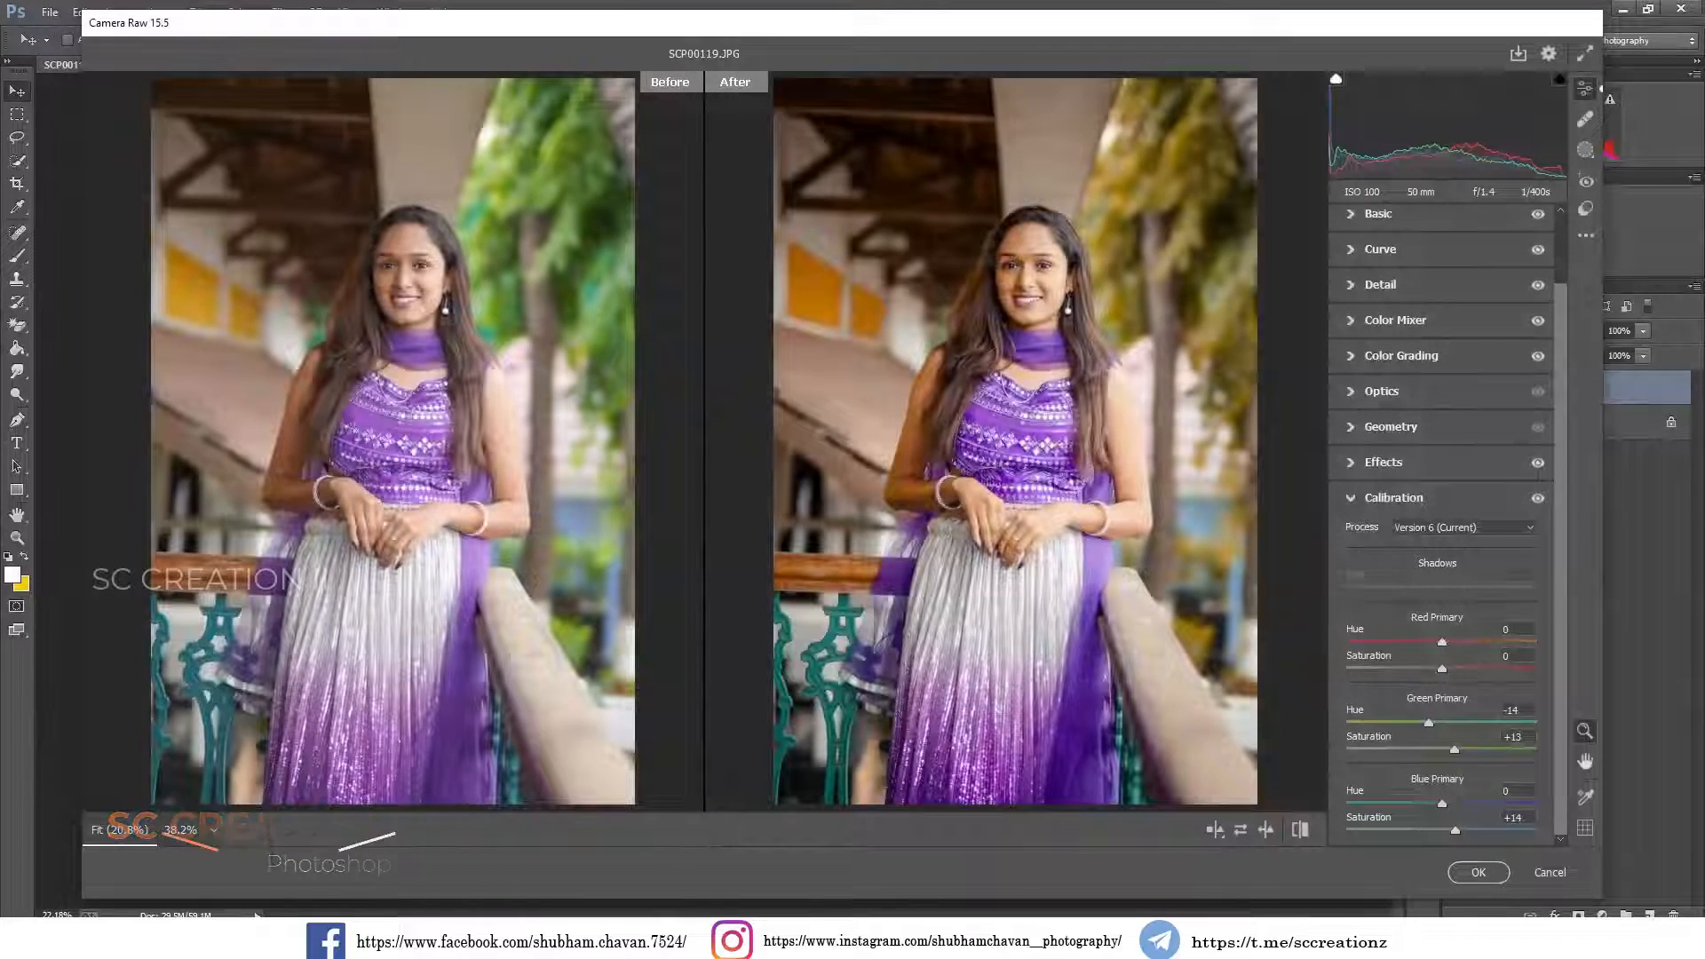
- Apply the Camera Raw adjustments to the color layer and toggle its visibility to compare with the original
{"action": "left_click", "coordinate": [1481, 872]}
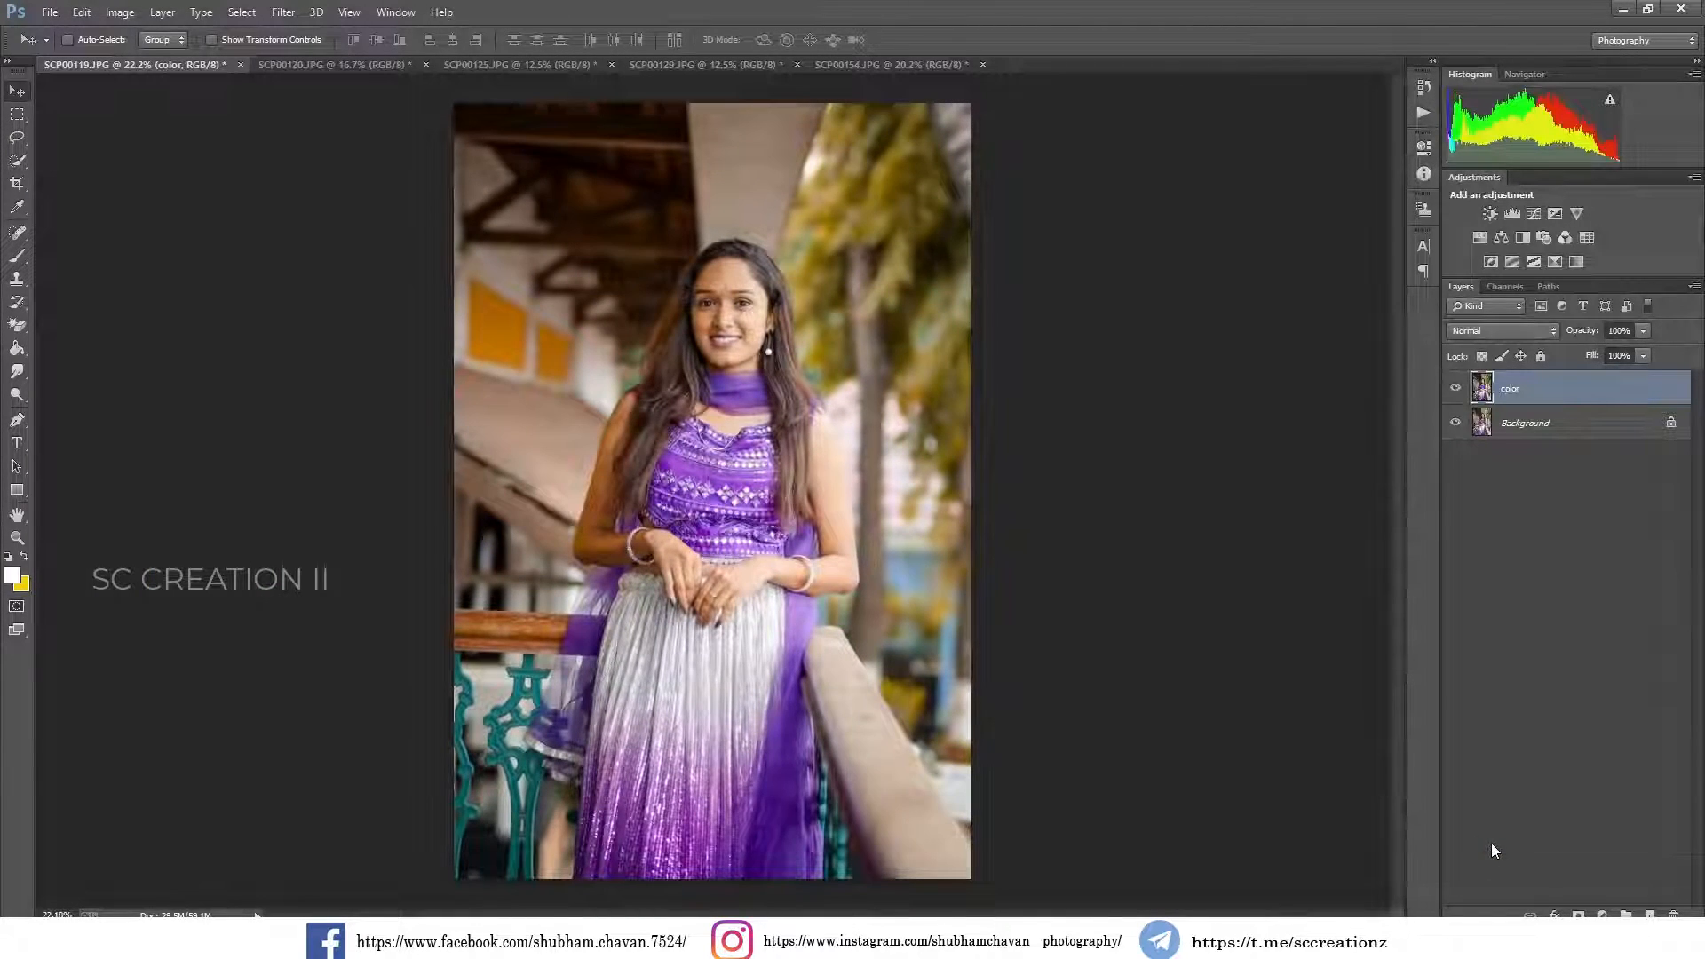
{"action": "left_click", "coordinate": [1455, 390]}
{"action": "left_click", "coordinate": [1456, 389]}
- Start the Imagenomic Portraiture filter on the color layer and sample the woman's facial skin for the skin tones mask
{"action": "scroll", "coordinate": [728, 231], "scroll_direction": "up", "scroll_amount": 5}
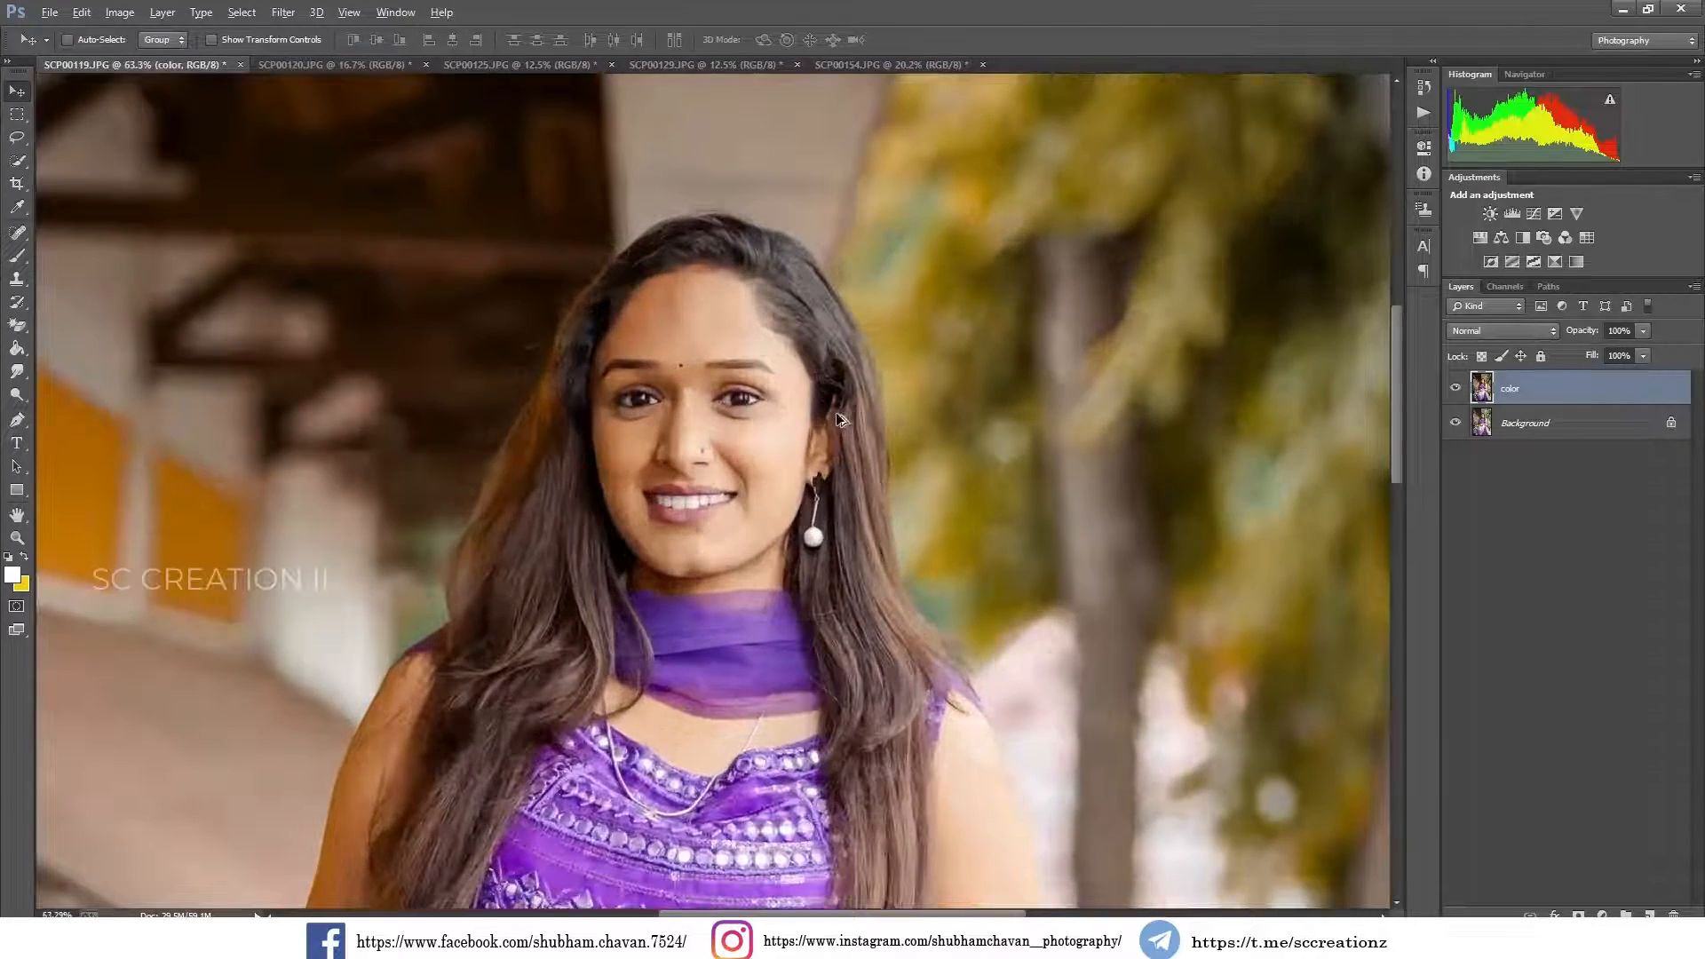
{"action": "left_click", "coordinate": [282, 11]}
{"action": "mouse_move", "coordinate": [356, 452]}
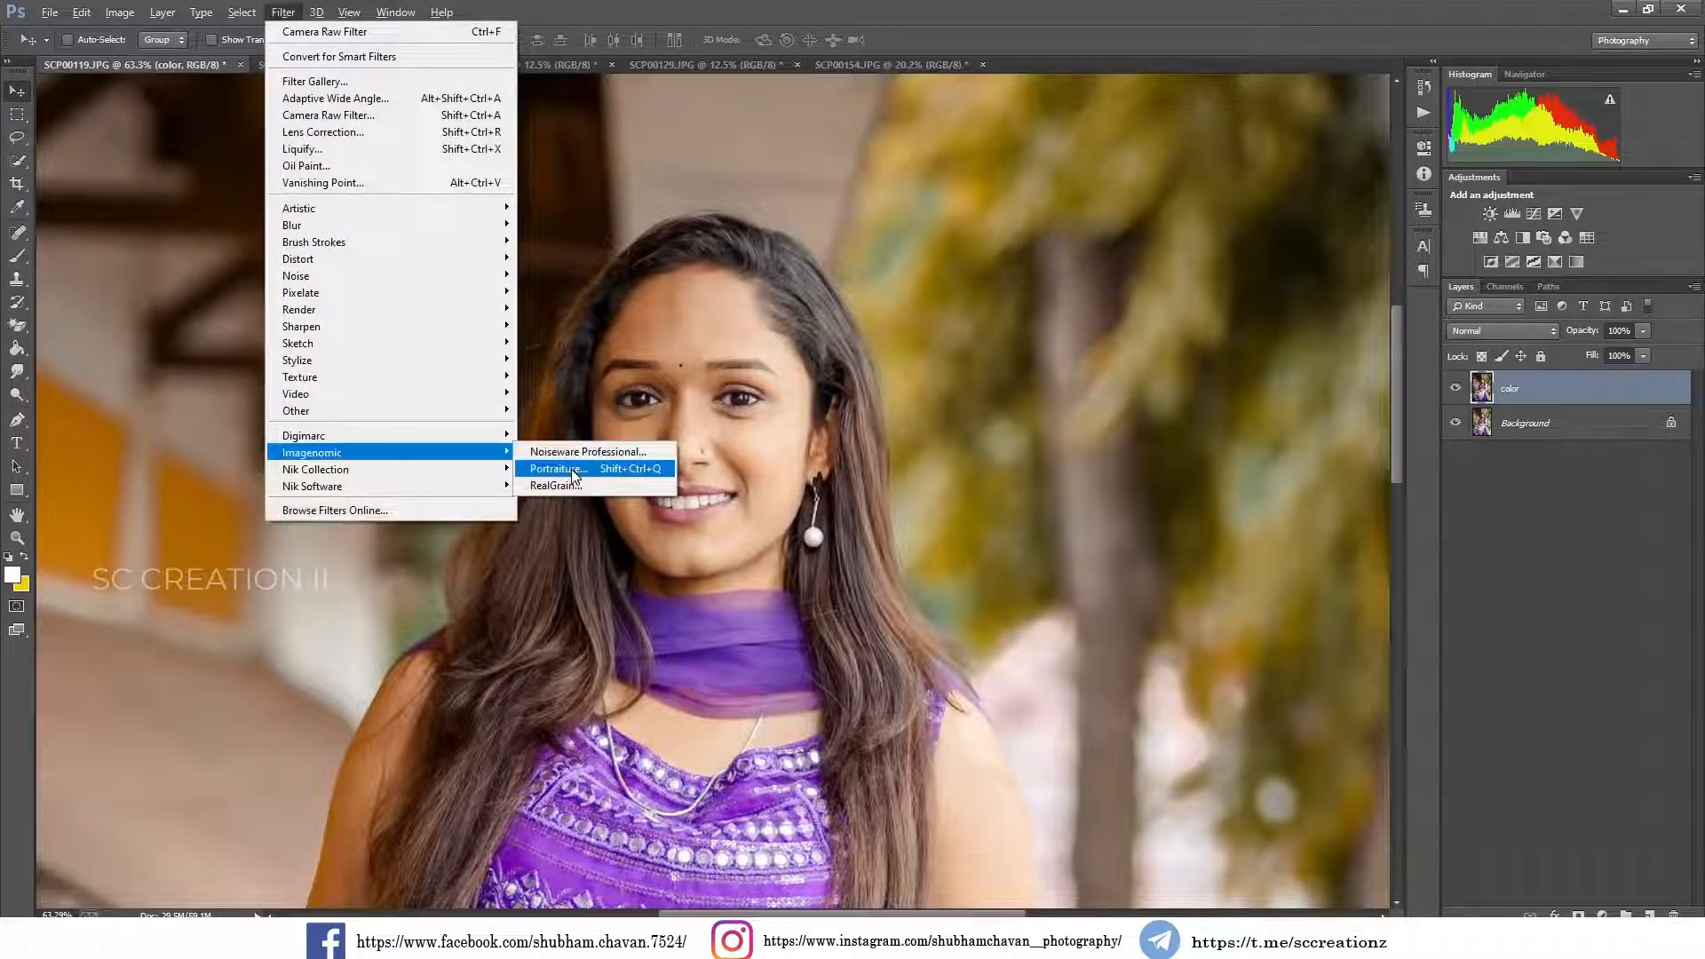
{"action": "left_click", "coordinate": [613, 469]}
{"action": "left_click", "coordinate": [481, 536]}
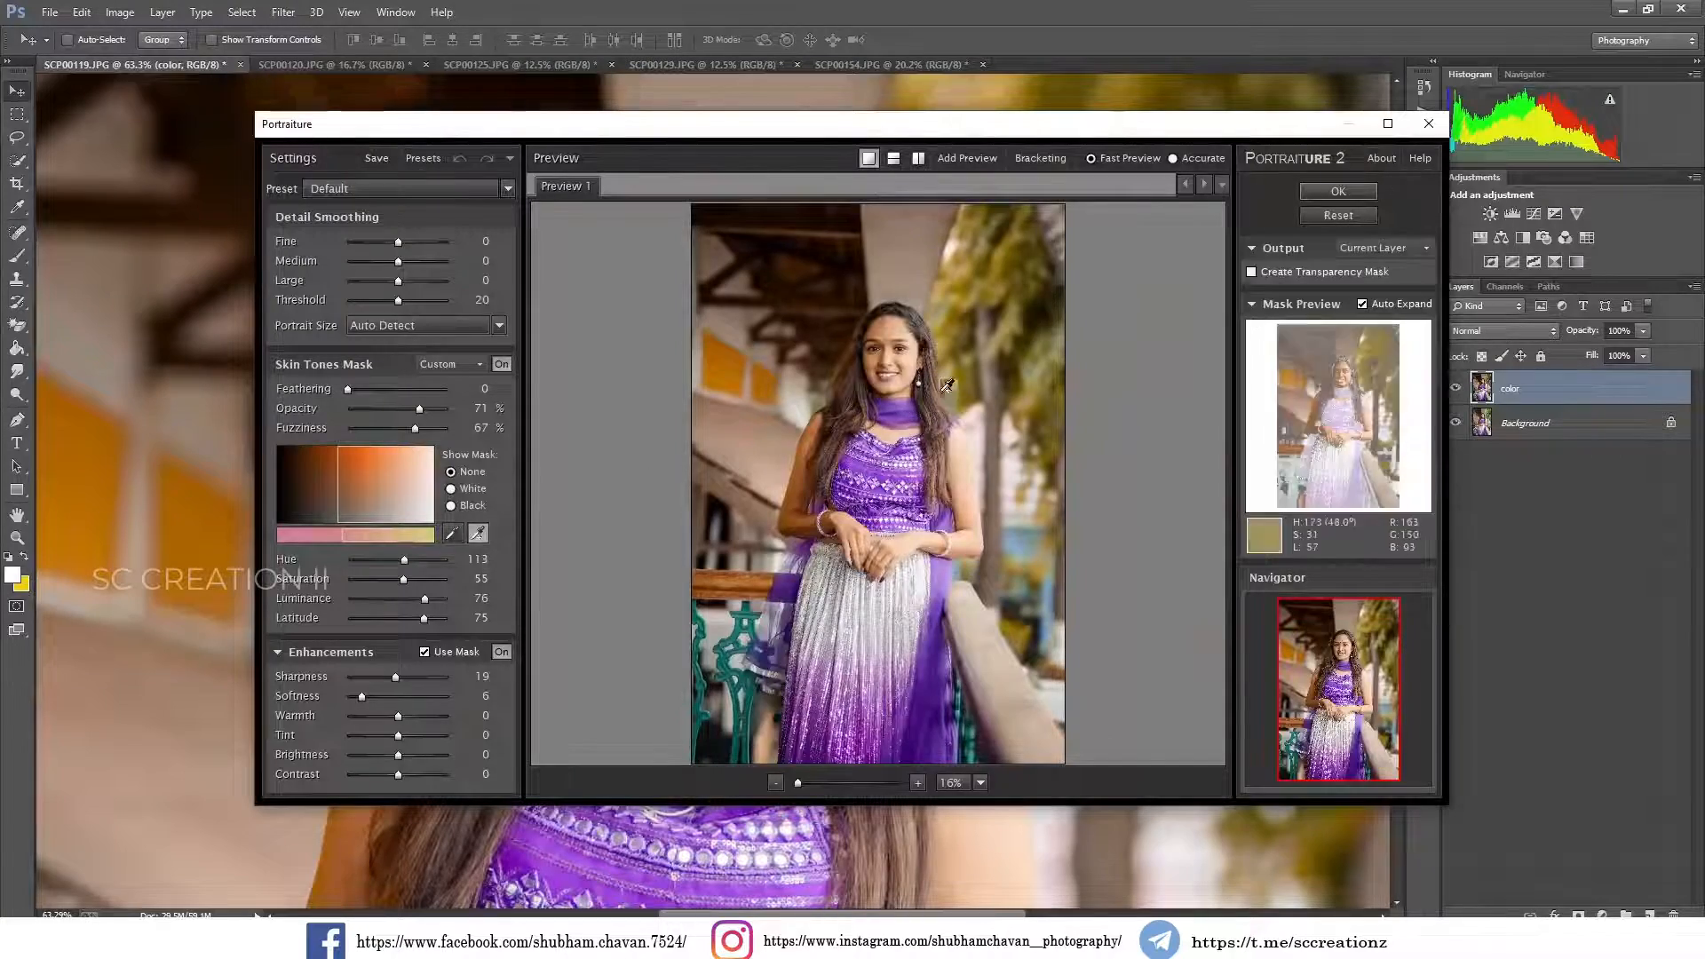
{"action": "scroll", "coordinate": [904, 366], "scroll_direction": "up", "scroll_amount": 3}
{"action": "left_click", "coordinate": [934, 316]}
{"action": "scroll", "coordinate": [926, 305], "scroll_direction": "up", "scroll_amount": 3}
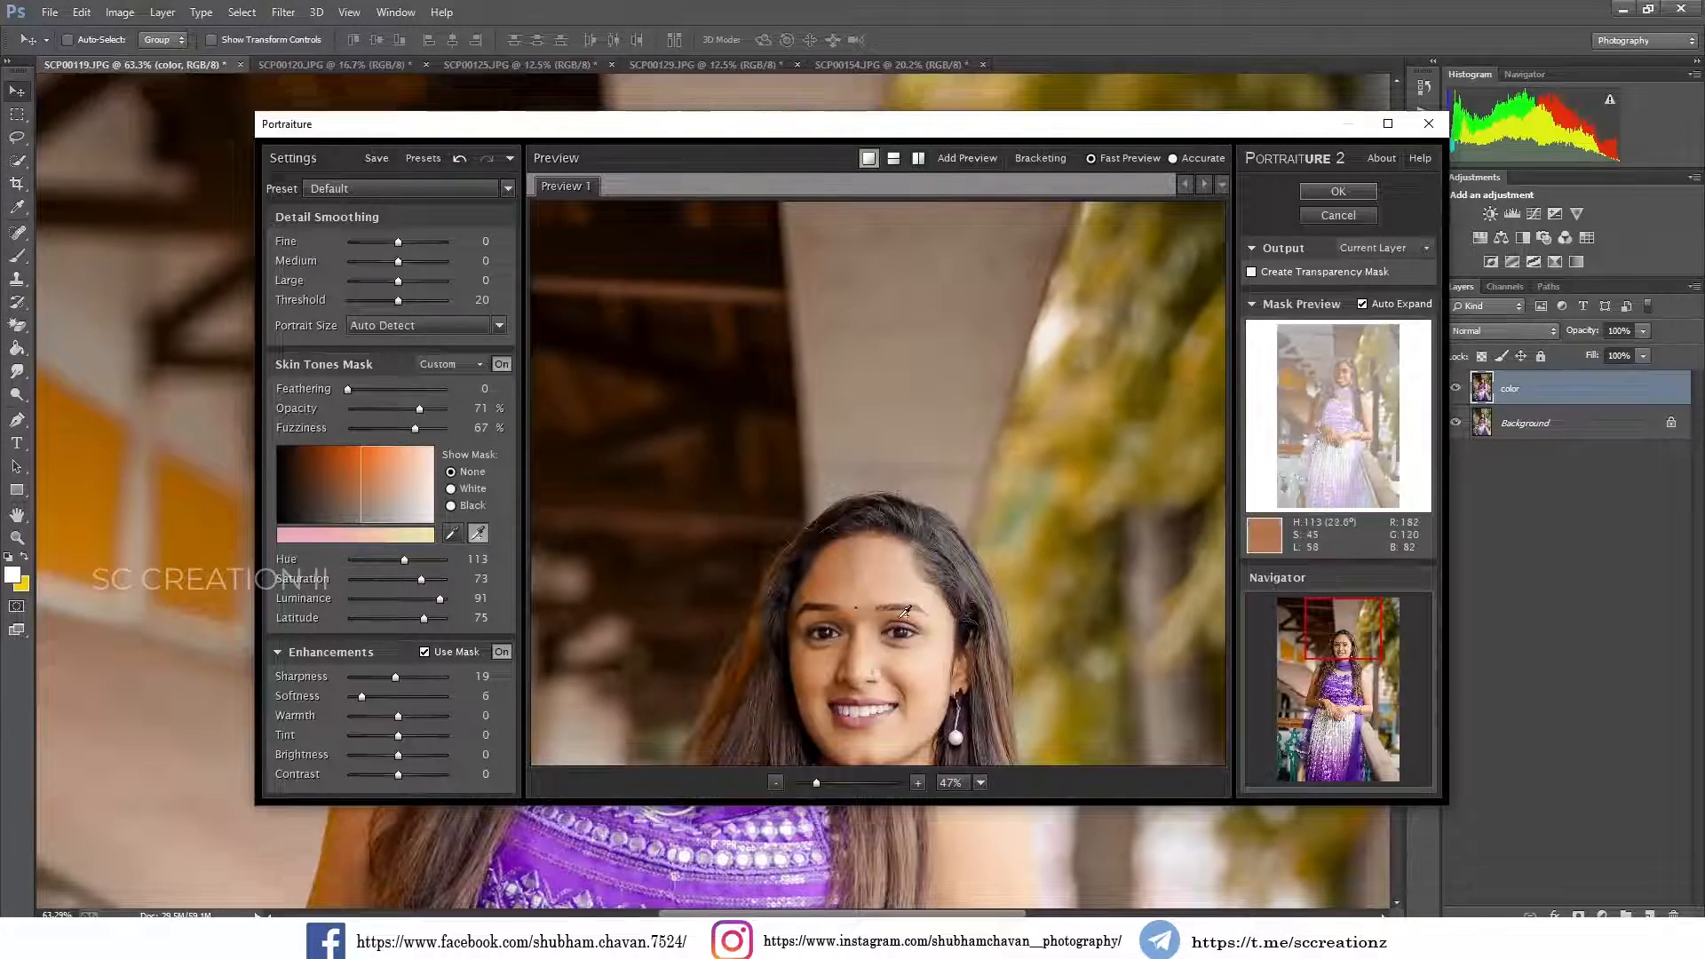
{"action": "scroll", "coordinate": [902, 590], "scroll_direction": "down", "scroll_amount": 3}
{"action": "scroll", "coordinate": [879, 364], "scroll_direction": "up", "scroll_amount": 3}
{"action": "left_click_drag", "start_coordinate": [908, 516], "coordinate": [946, 258]}
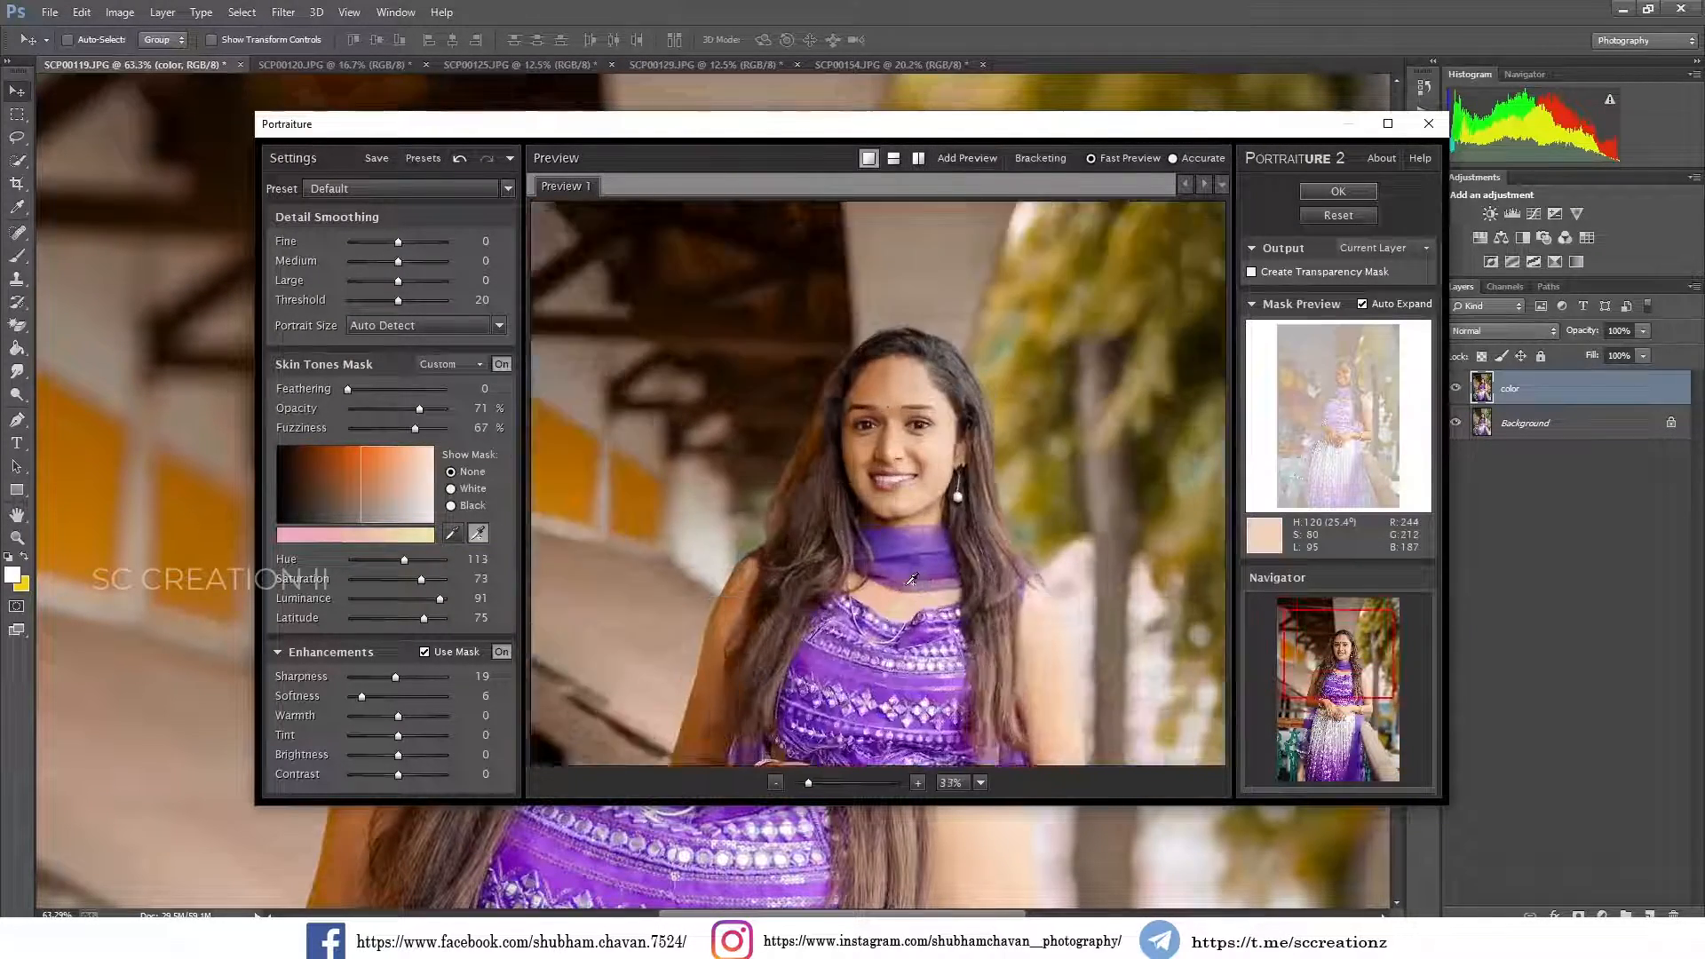
{"action": "scroll", "coordinate": [963, 388], "scroll_direction": "up", "scroll_amount": 1}
{"action": "left_click", "coordinate": [962, 388]}
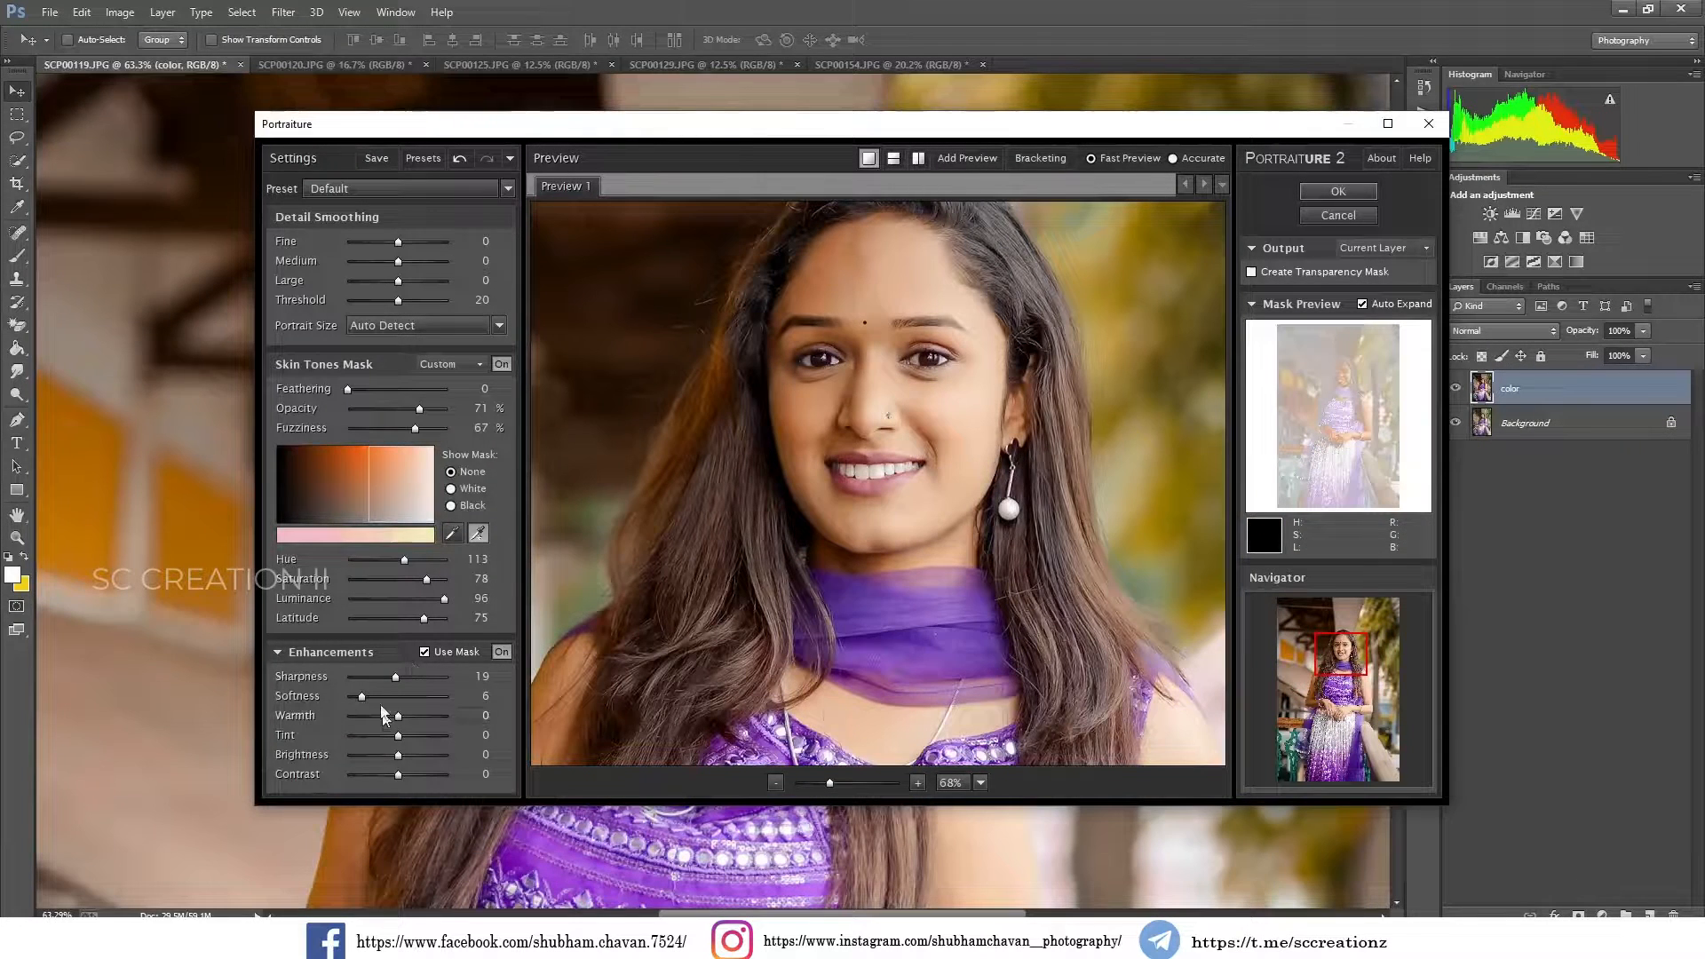
- Choose the Smoothing: Medium preset, slightly lower the mask's Latitude, and apply the skin smoothing
{"action": "left_click", "coordinate": [399, 194]}
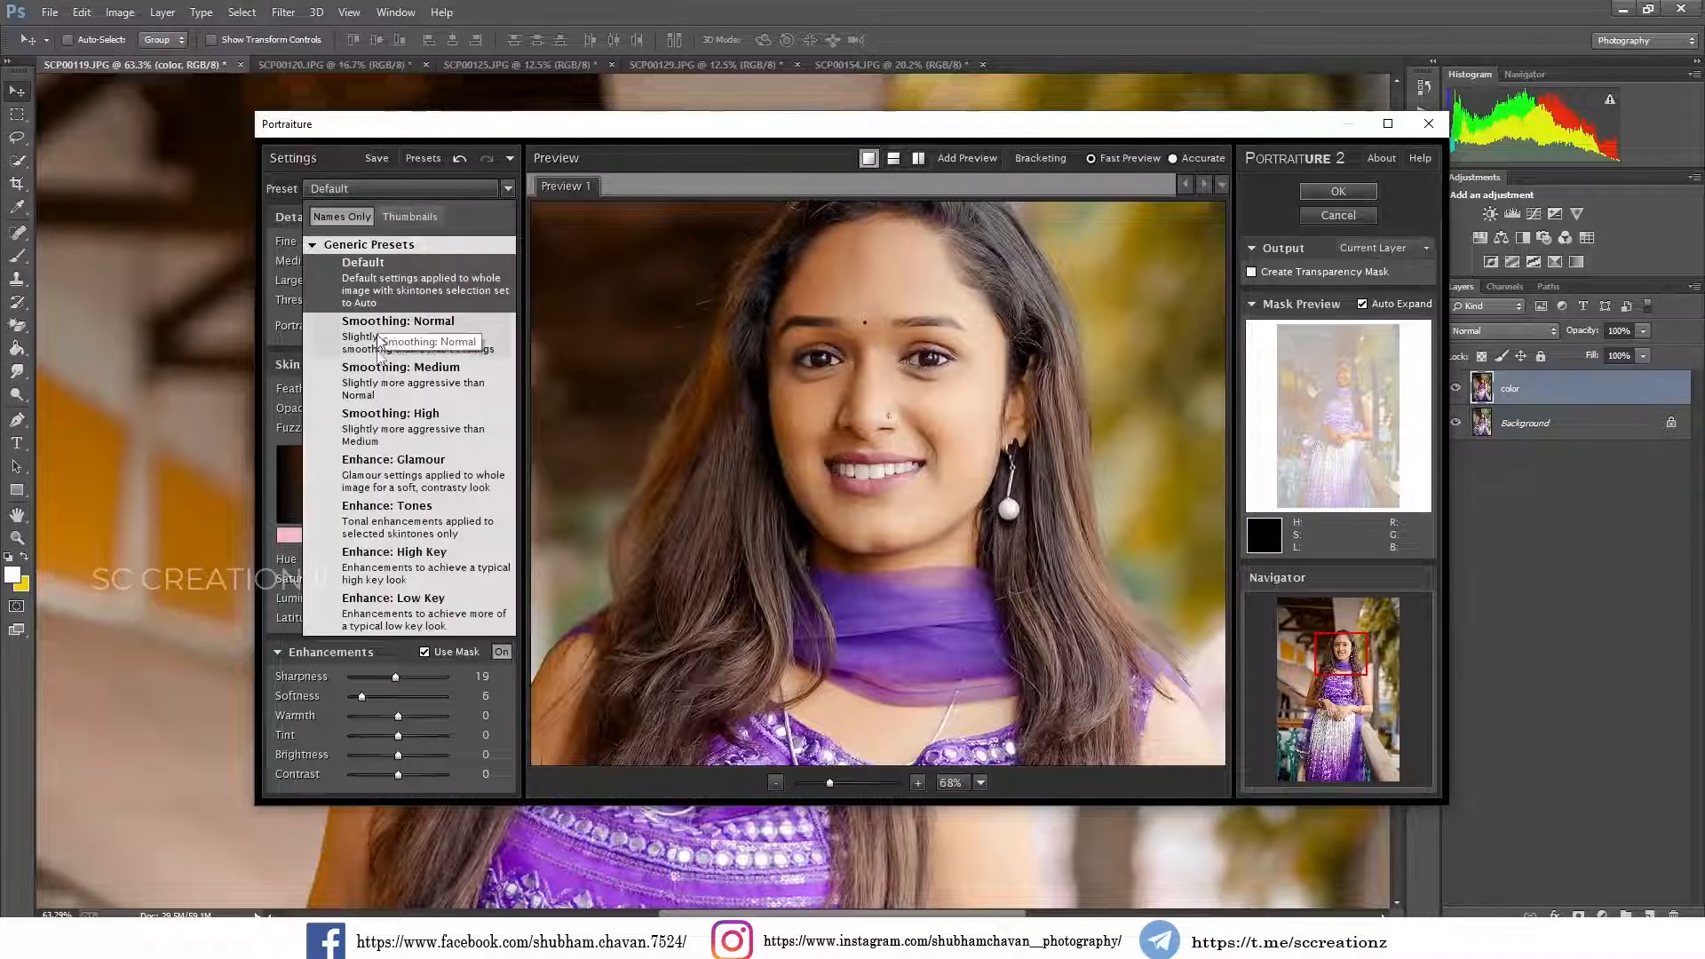
{"action": "left_click", "coordinate": [429, 382]}
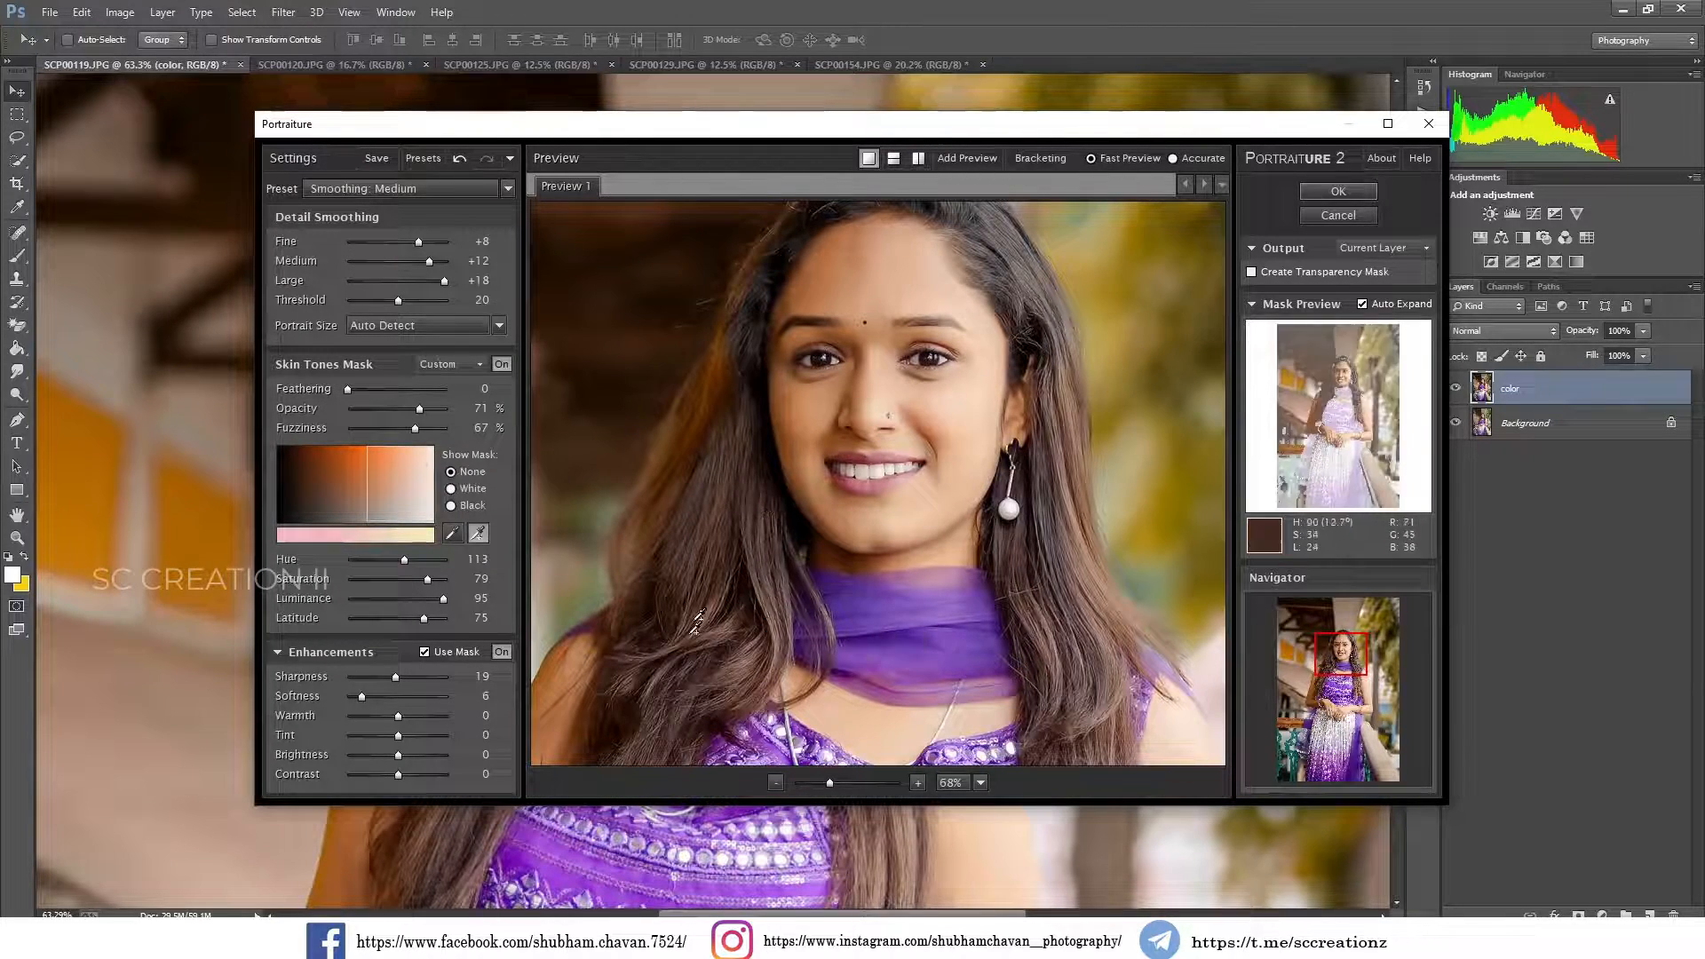
{"action": "left_click_drag", "start_coordinate": [423, 618], "coordinate": [421, 618]}
{"action": "key", "text": "Return"}
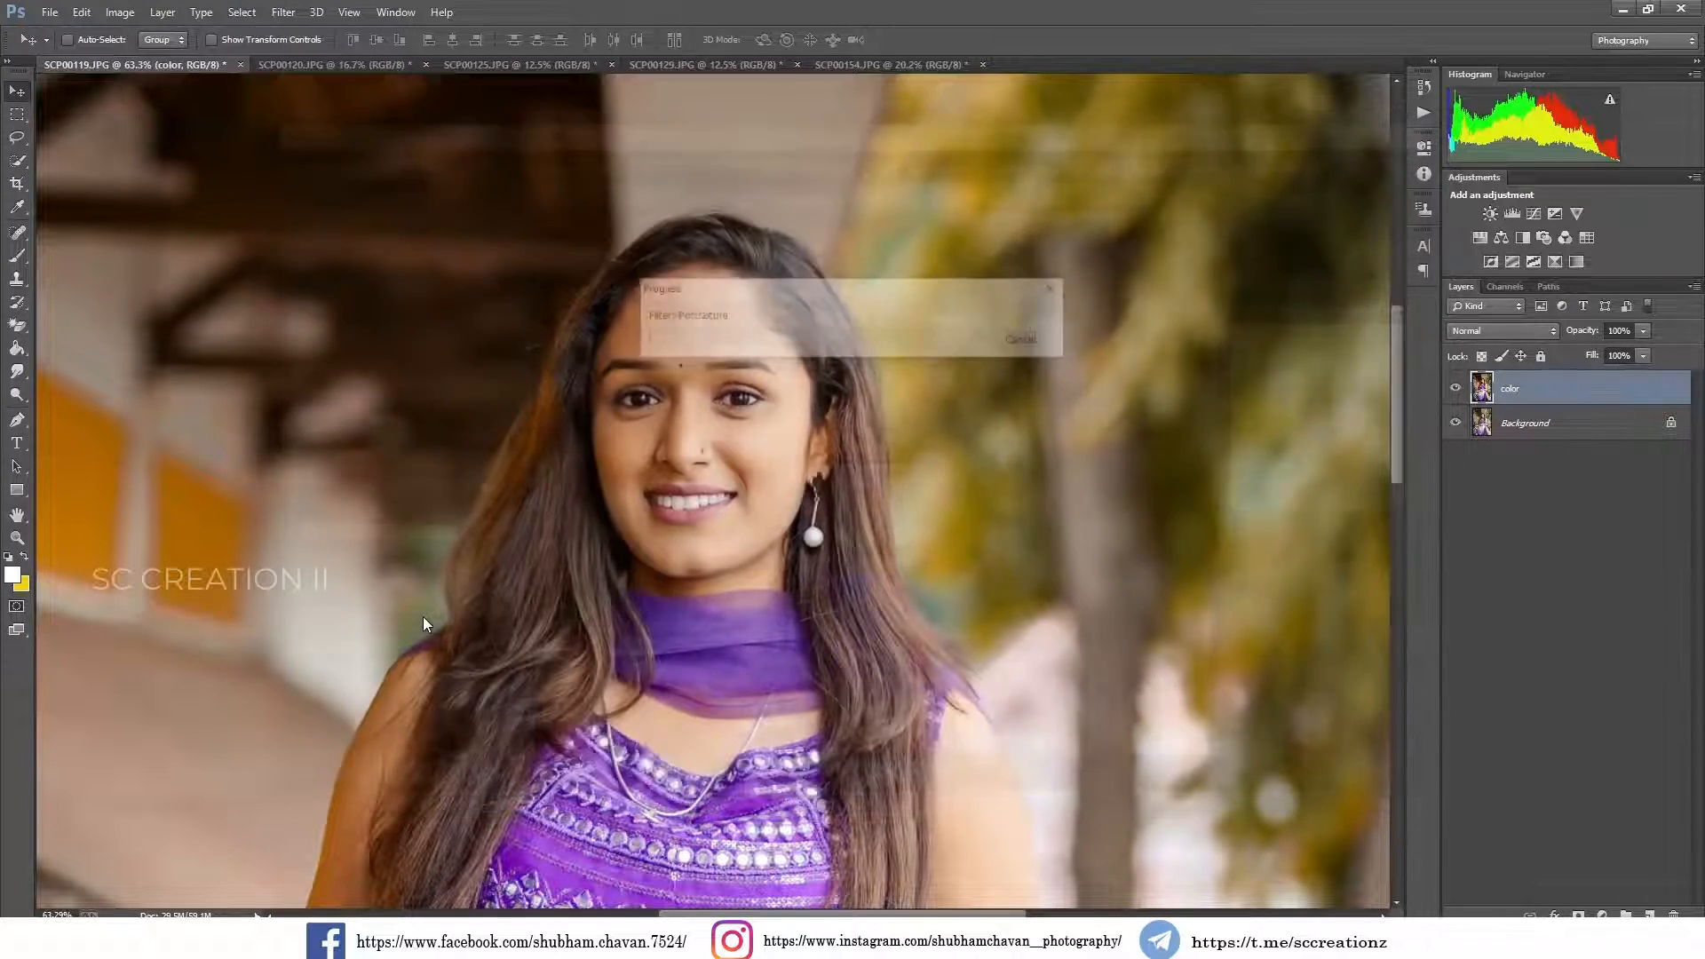
- Toggle the color layer's visibility to compare the retouched portrait with the original, both close up and in full
{"action": "left_click", "coordinate": [1454, 389]}
{"action": "left_click", "coordinate": [1453, 389]}
{"action": "left_click", "coordinate": [1452, 394]}
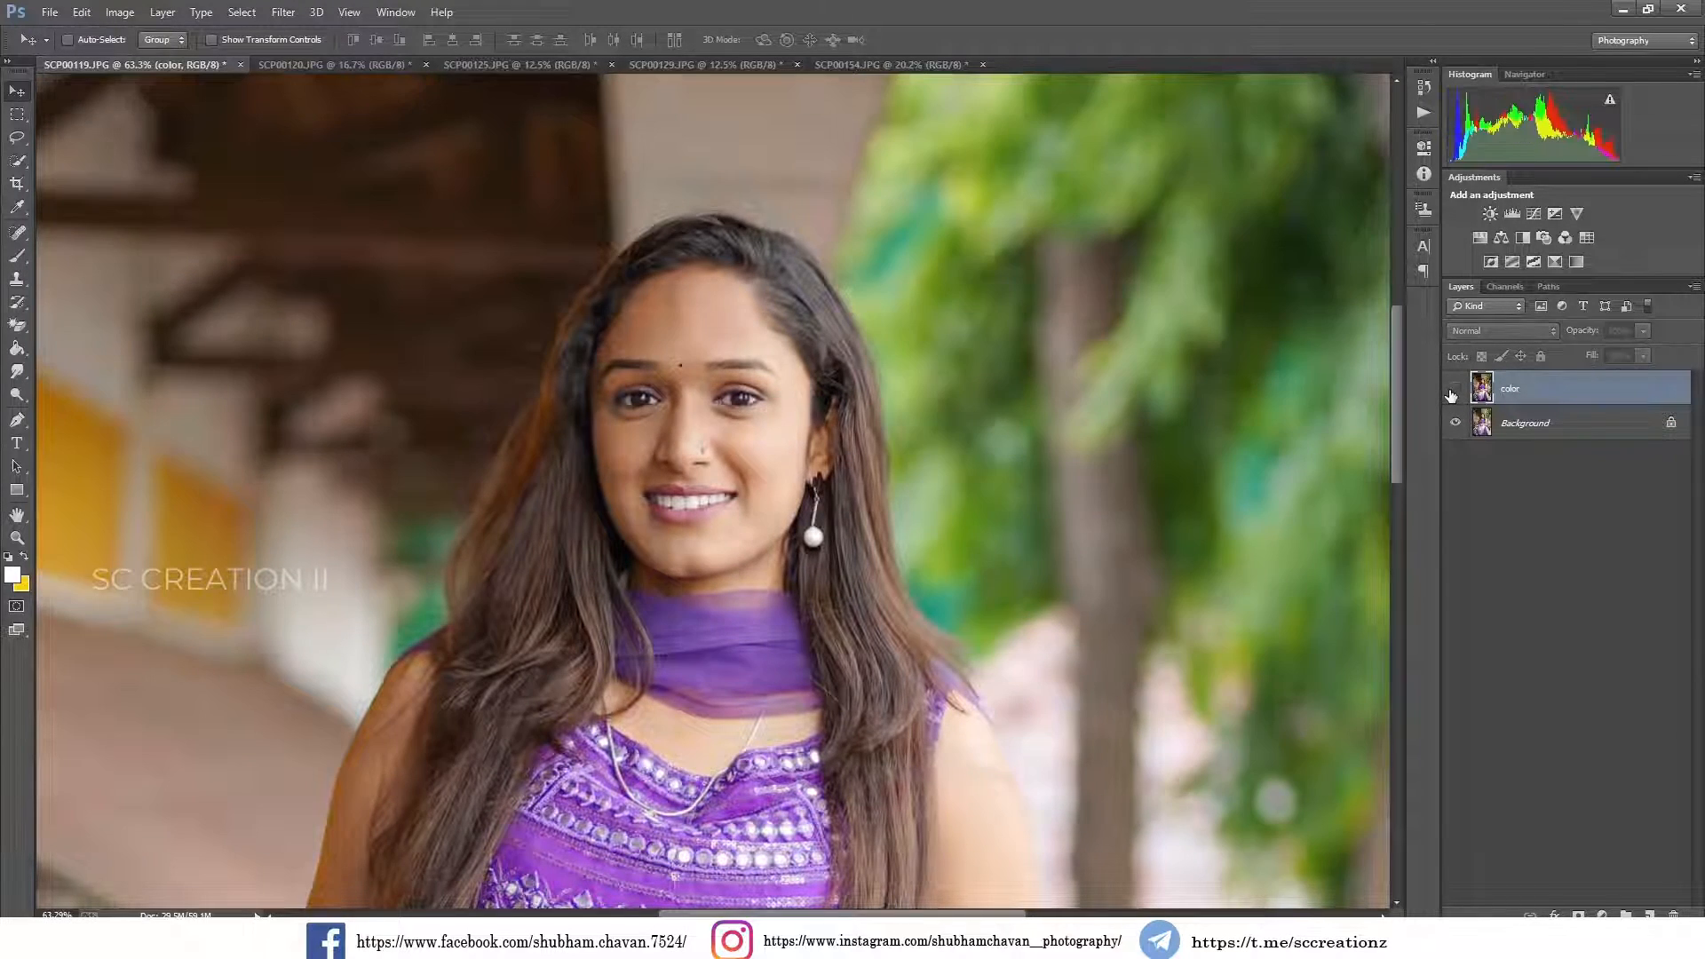
{"action": "left_click", "coordinate": [1452, 393]}
{"action": "left_click", "coordinate": [1452, 393]}
{"action": "left_click", "coordinate": [1452, 394]}
{"action": "scroll", "coordinate": [915, 454], "scroll_direction": "down", "scroll_amount": 4}
{"action": "scroll", "coordinate": [908, 453], "scroll_direction": "down", "scroll_amount": 2}
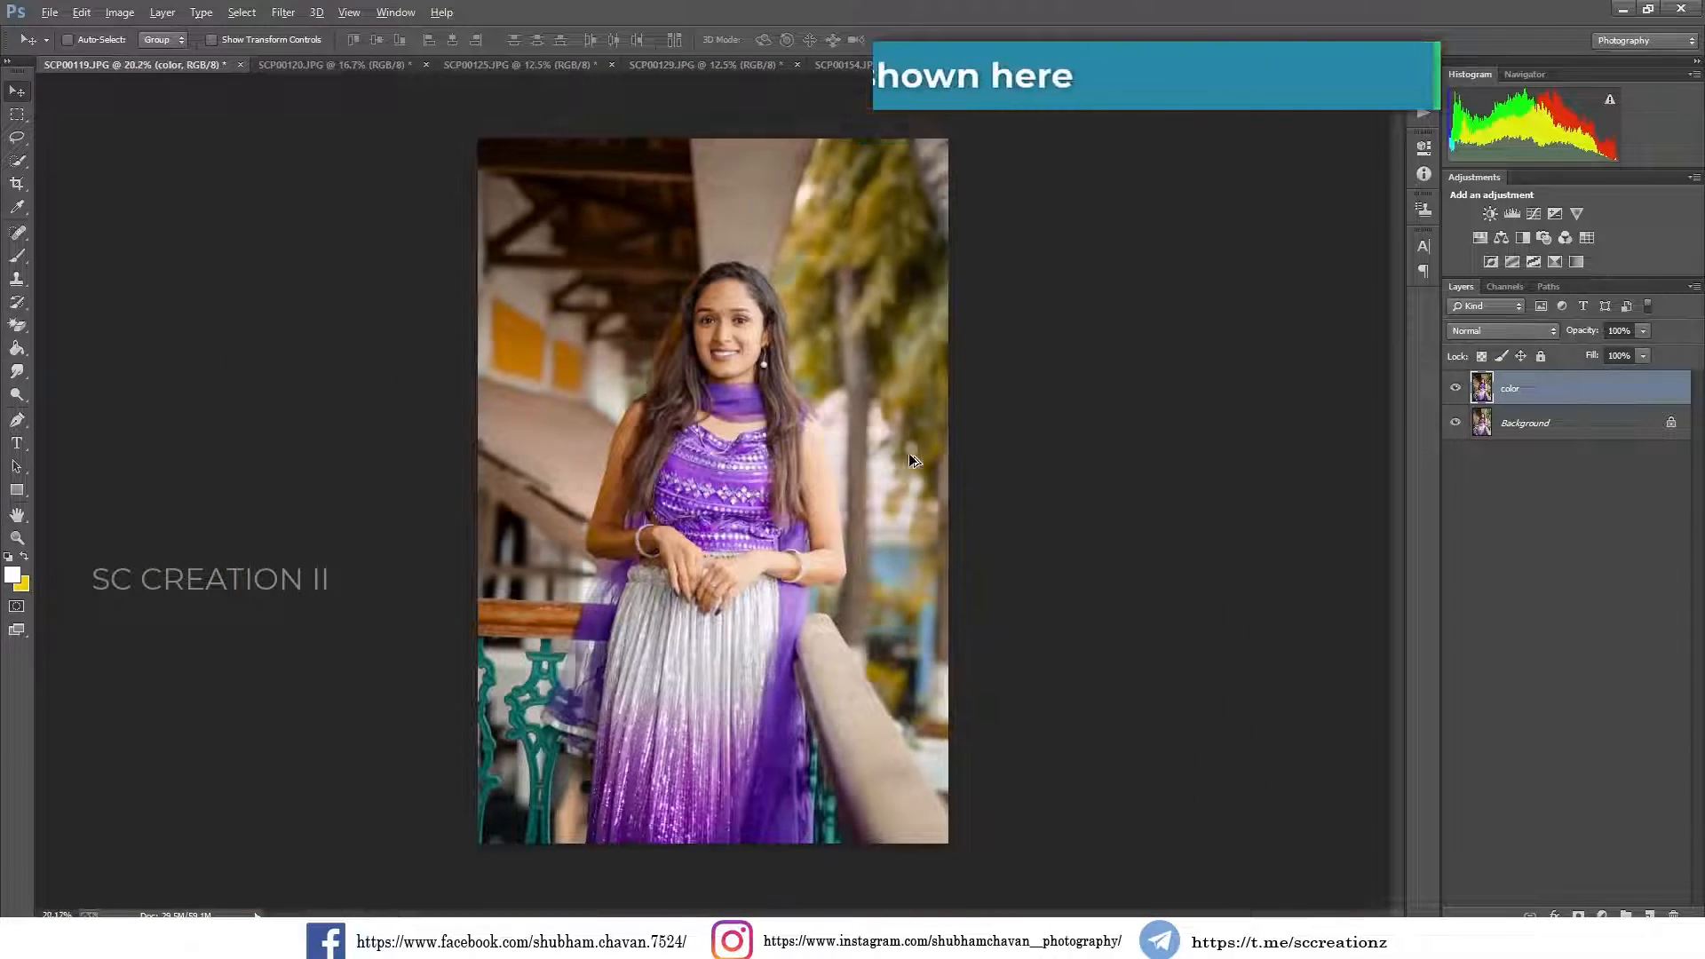
{"action": "scroll", "coordinate": [934, 442], "scroll_direction": "up", "scroll_amount": 1}
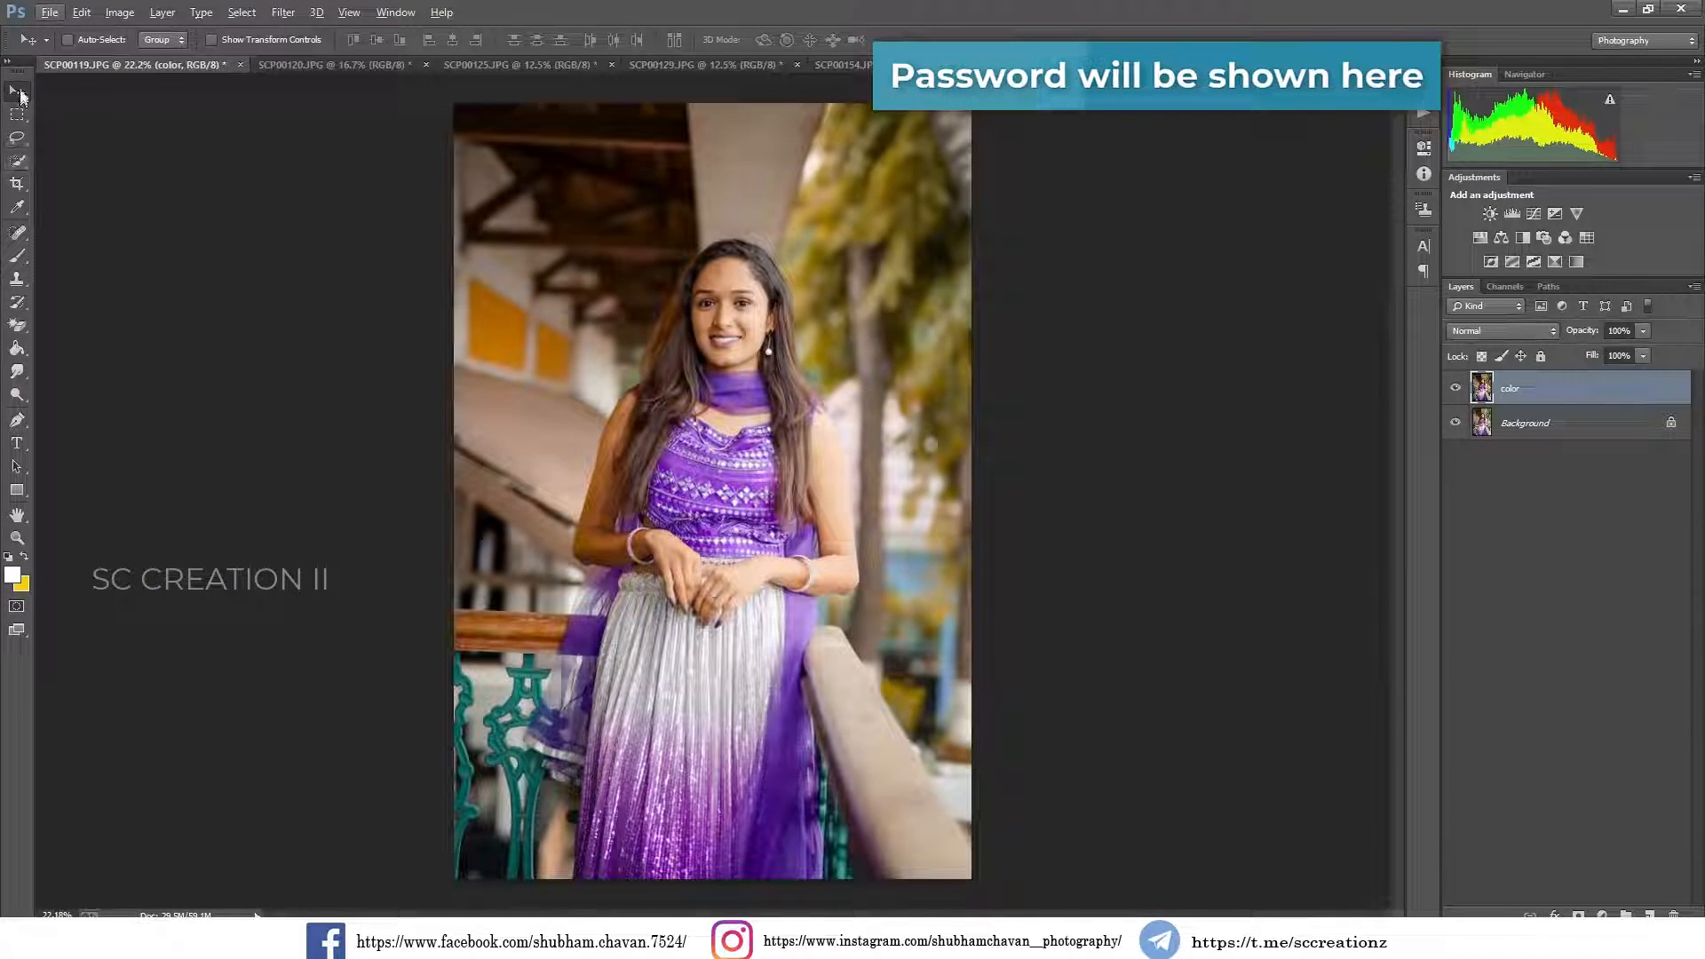
- Switch to SCP00120.JPG and duplicate its Background layer within the same document
{"action": "left_click", "coordinate": [302, 63]}
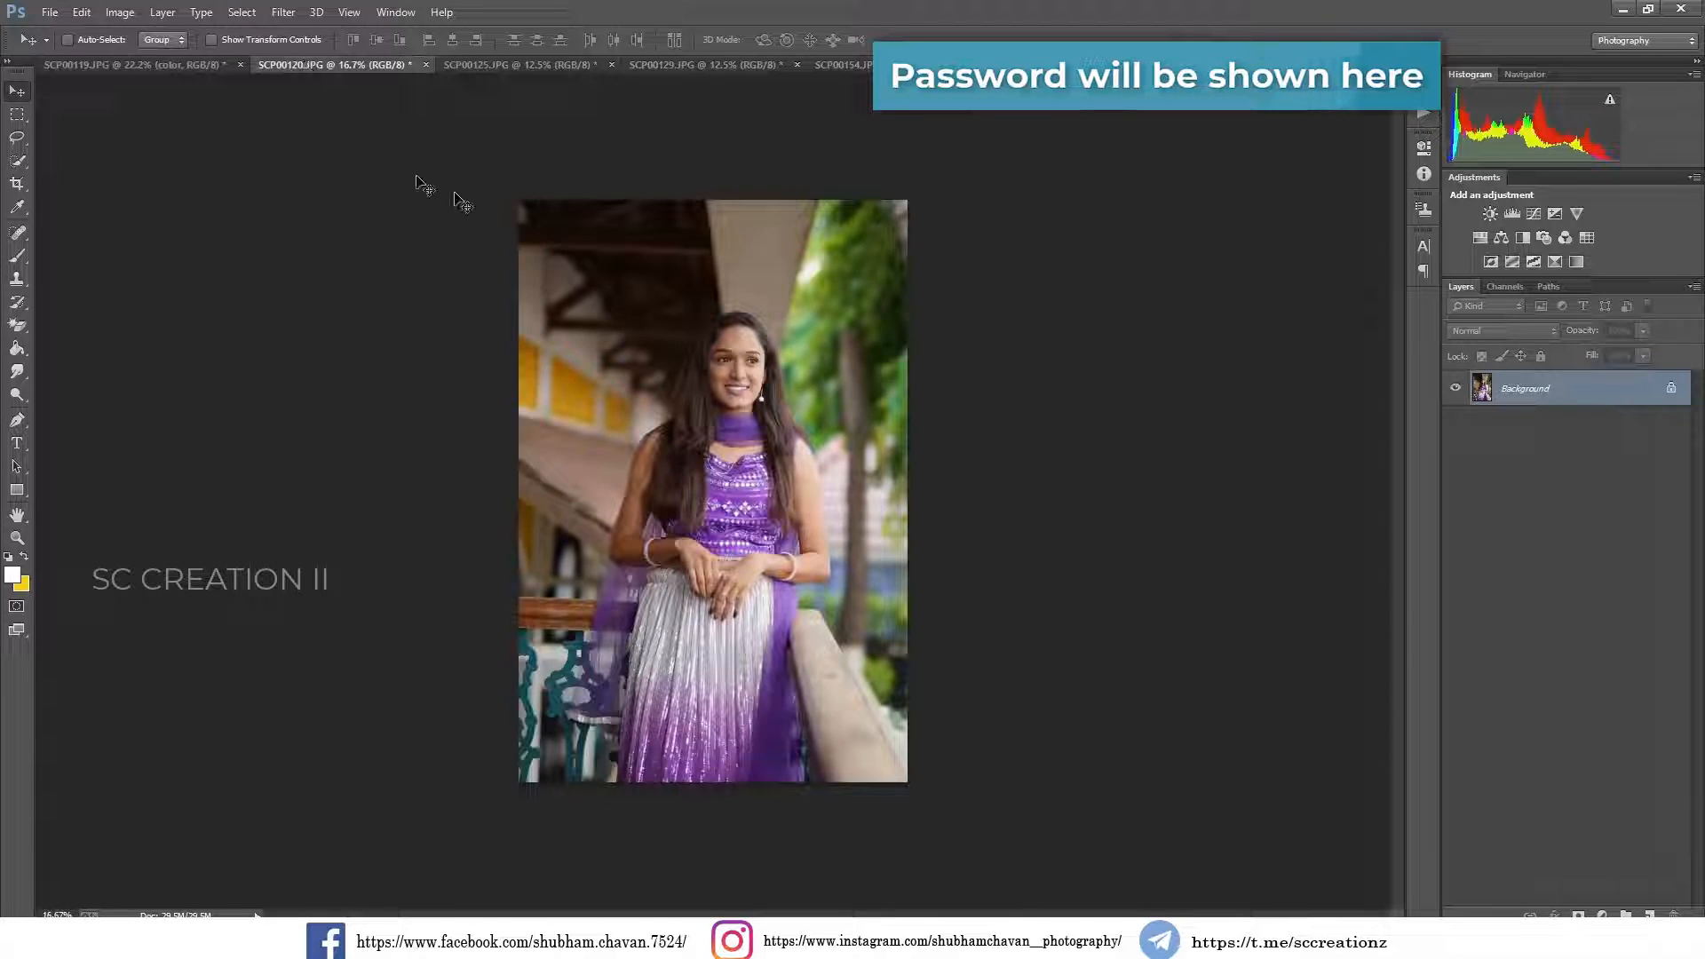
{"action": "right_click", "coordinate": [1507, 390]}
{"action": "left_click", "coordinate": [1544, 430]}
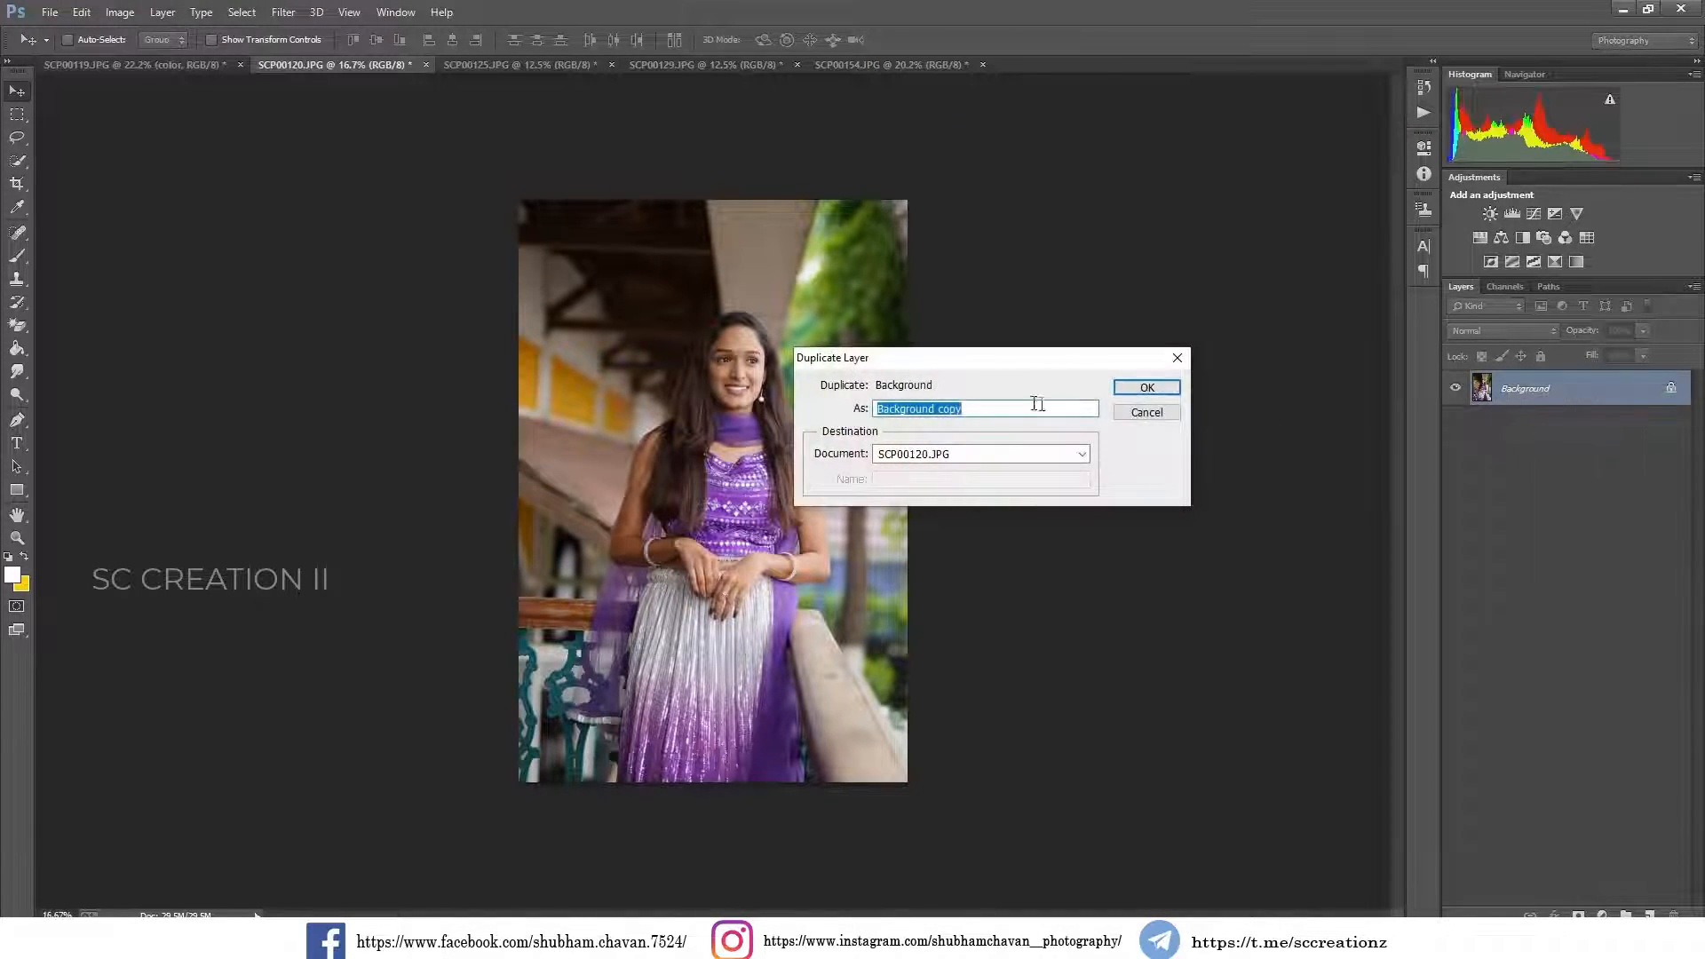
{"action": "left_click", "coordinate": [1146, 387]}
- Start the Camera Raw filter on SCP00120.JPG's Background copy and load the saved settings file outdoor portrait.xmp
{"action": "left_click", "coordinate": [283, 11]}
{"action": "left_click", "coordinate": [352, 118]}
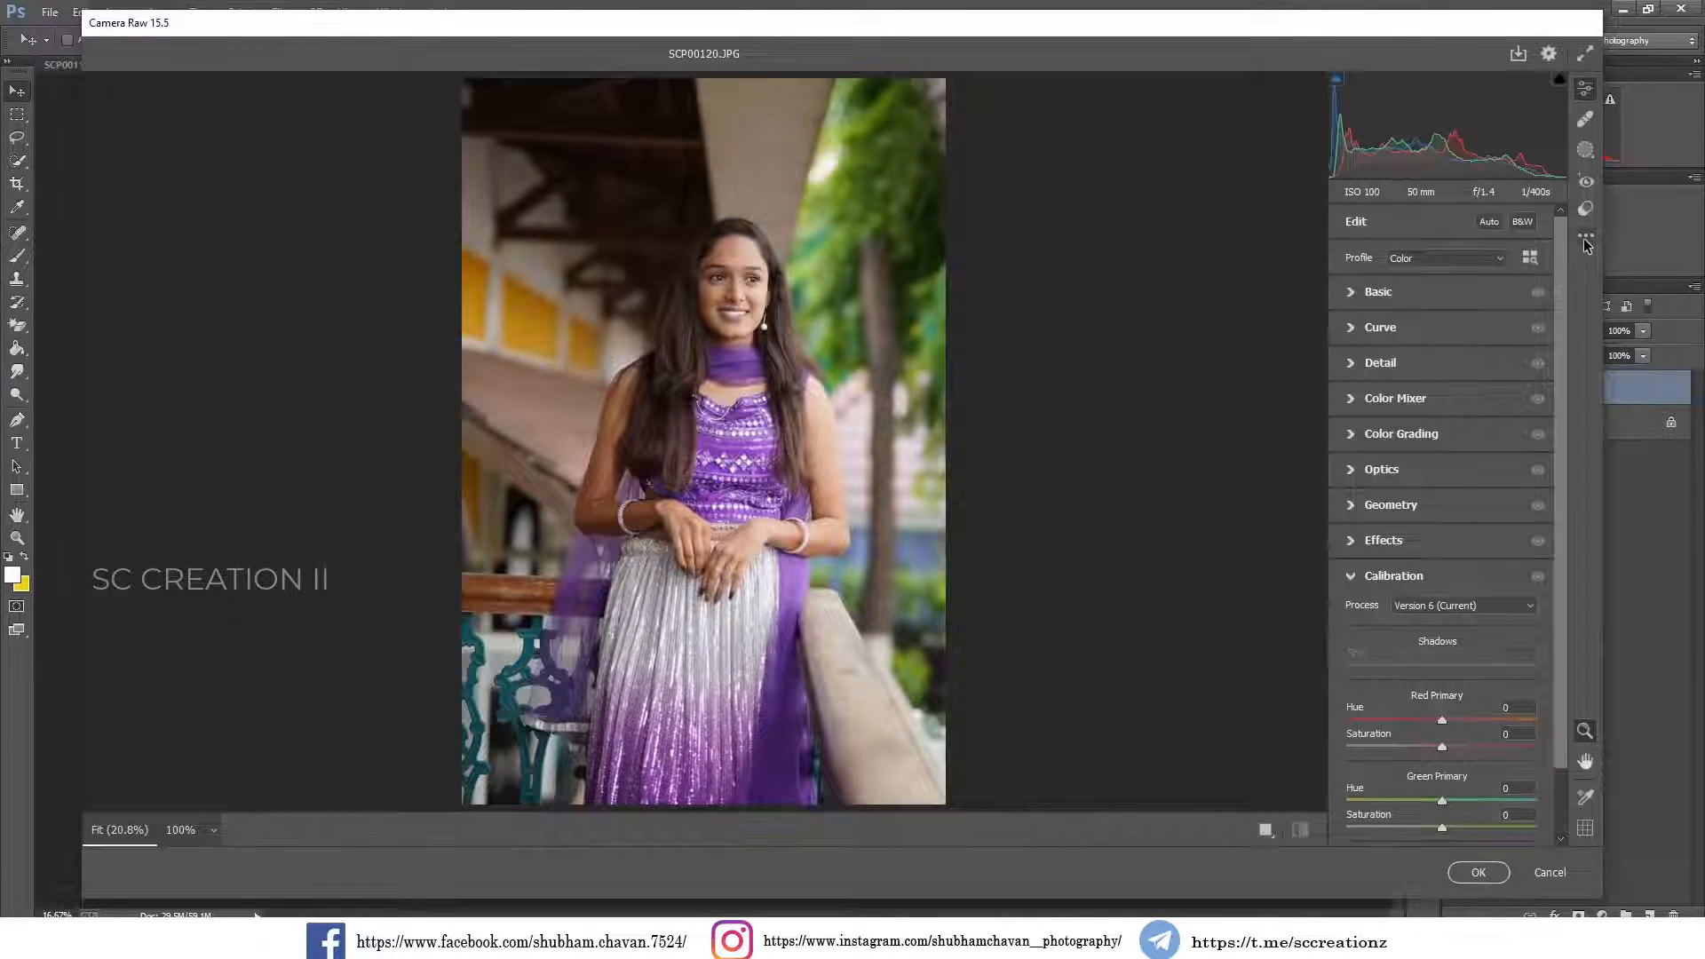
{"action": "left_click", "coordinate": [1584, 237]}
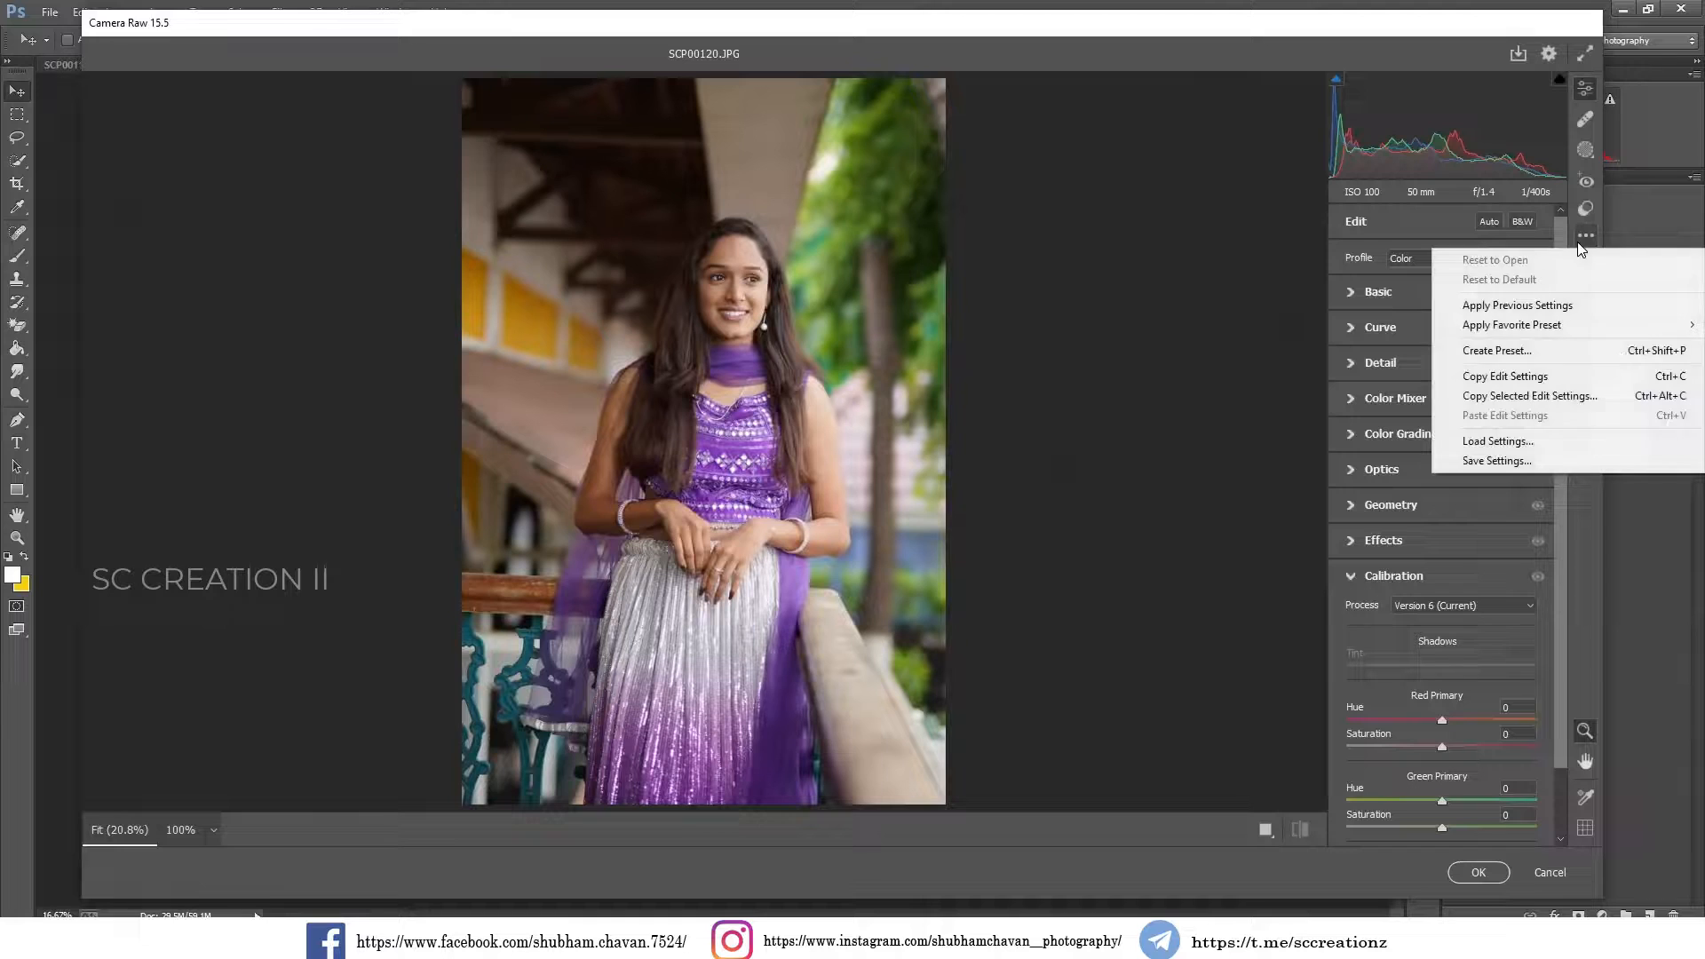
{"action": "left_click", "coordinate": [1496, 441]}
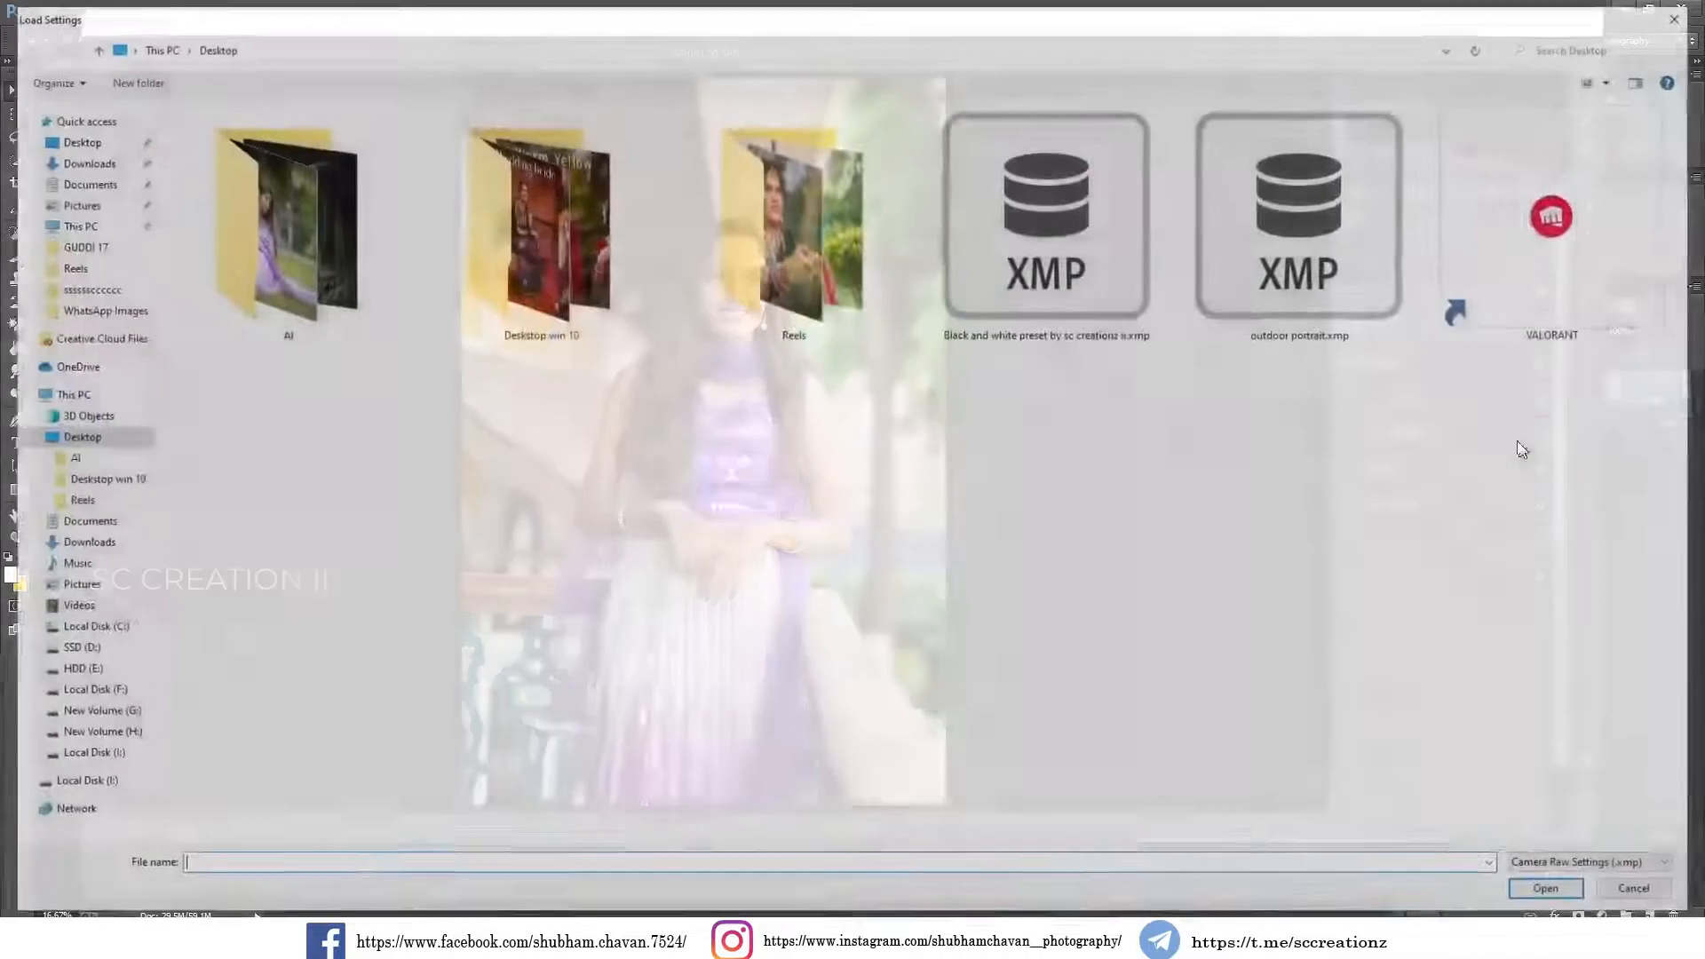
{"action": "left_click", "coordinate": [1341, 282]}
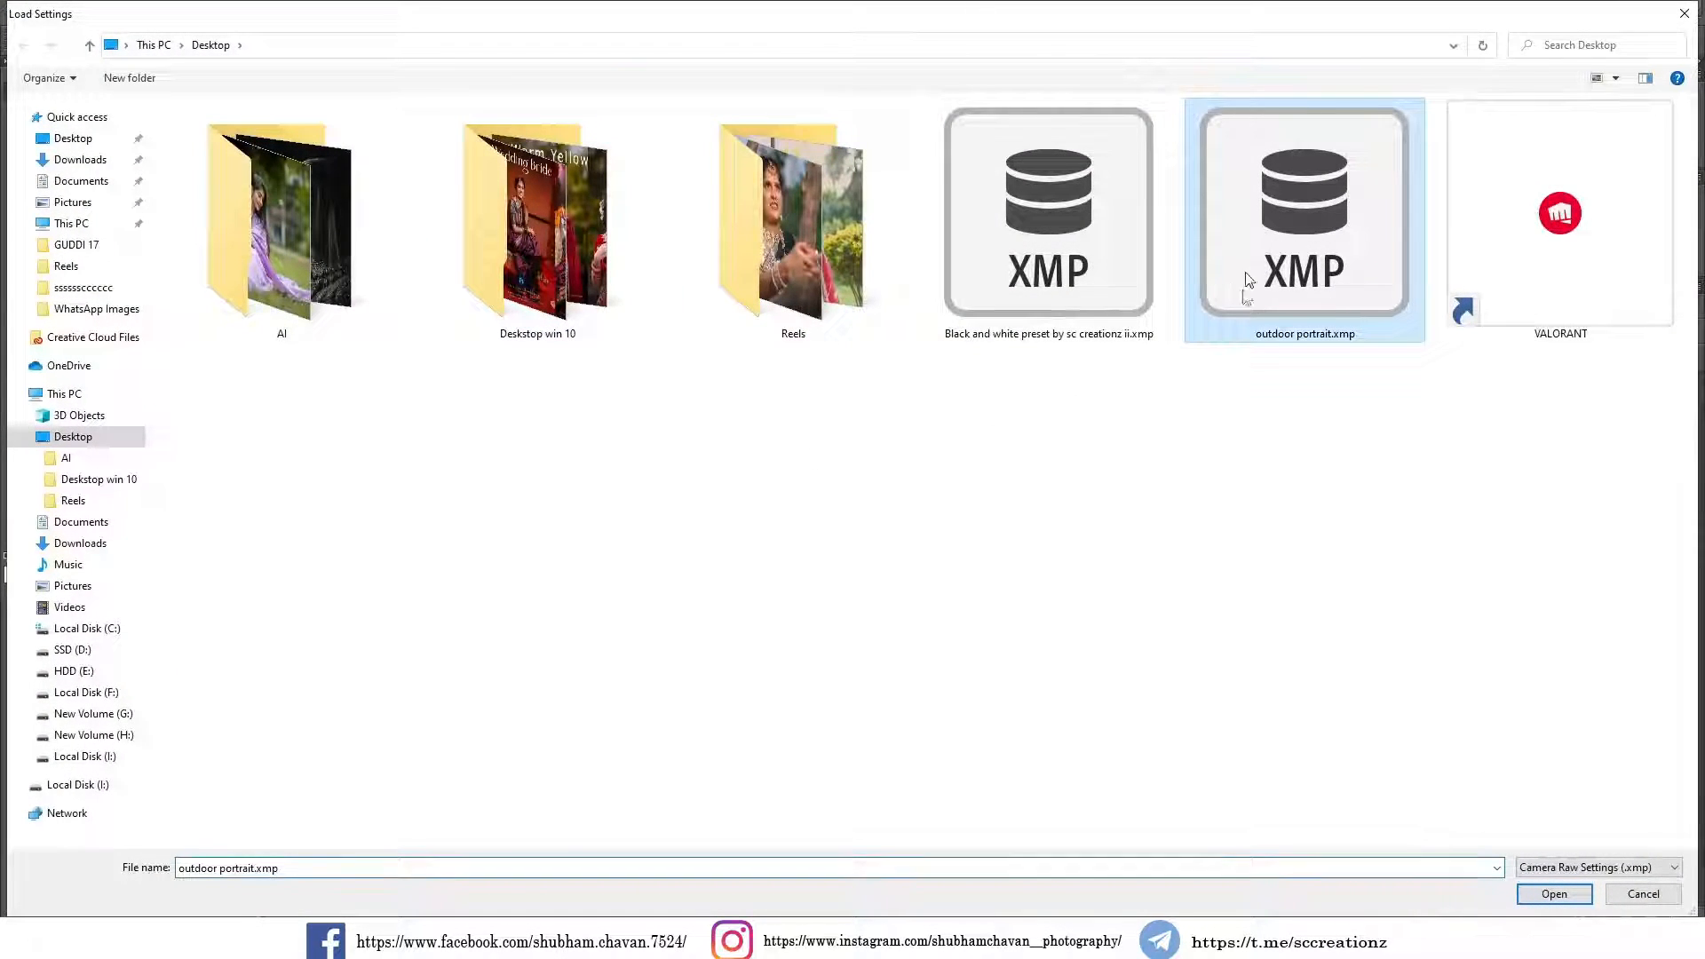
{"action": "left_click", "coordinate": [1554, 893]}
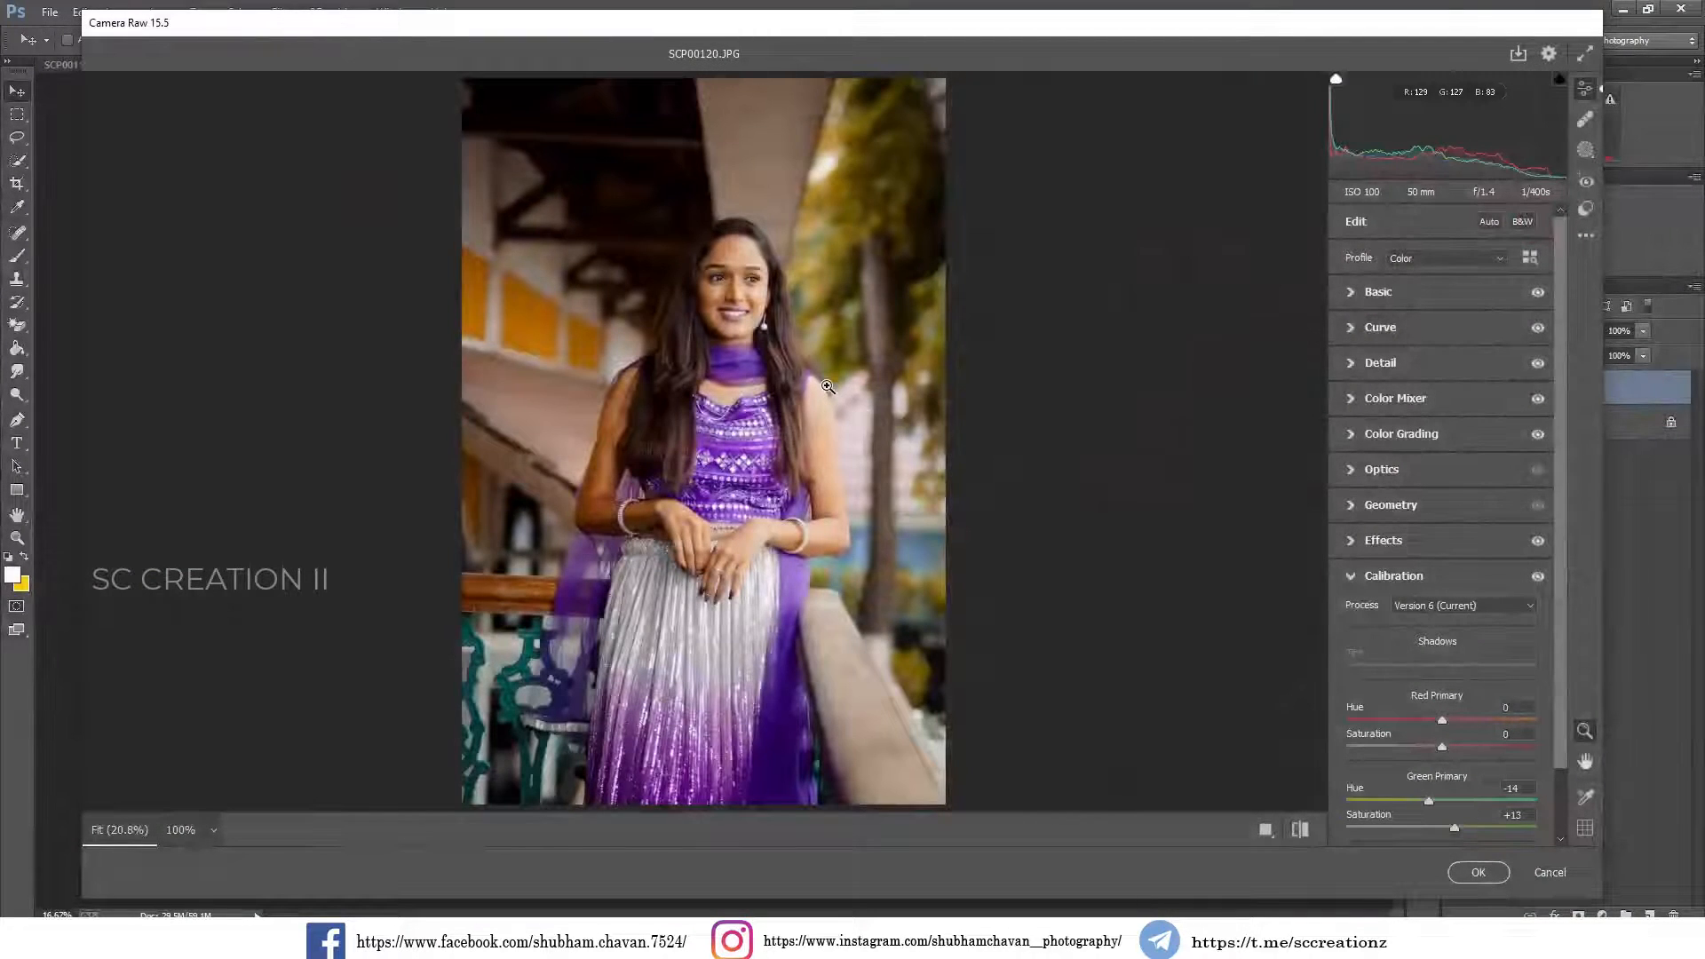
- Set Exposure to +0.25, Highlights to -21, Whites to +2 and Blacks to -24, and apply the Camera Raw grade
{"action": "left_click", "coordinate": [1366, 289]}
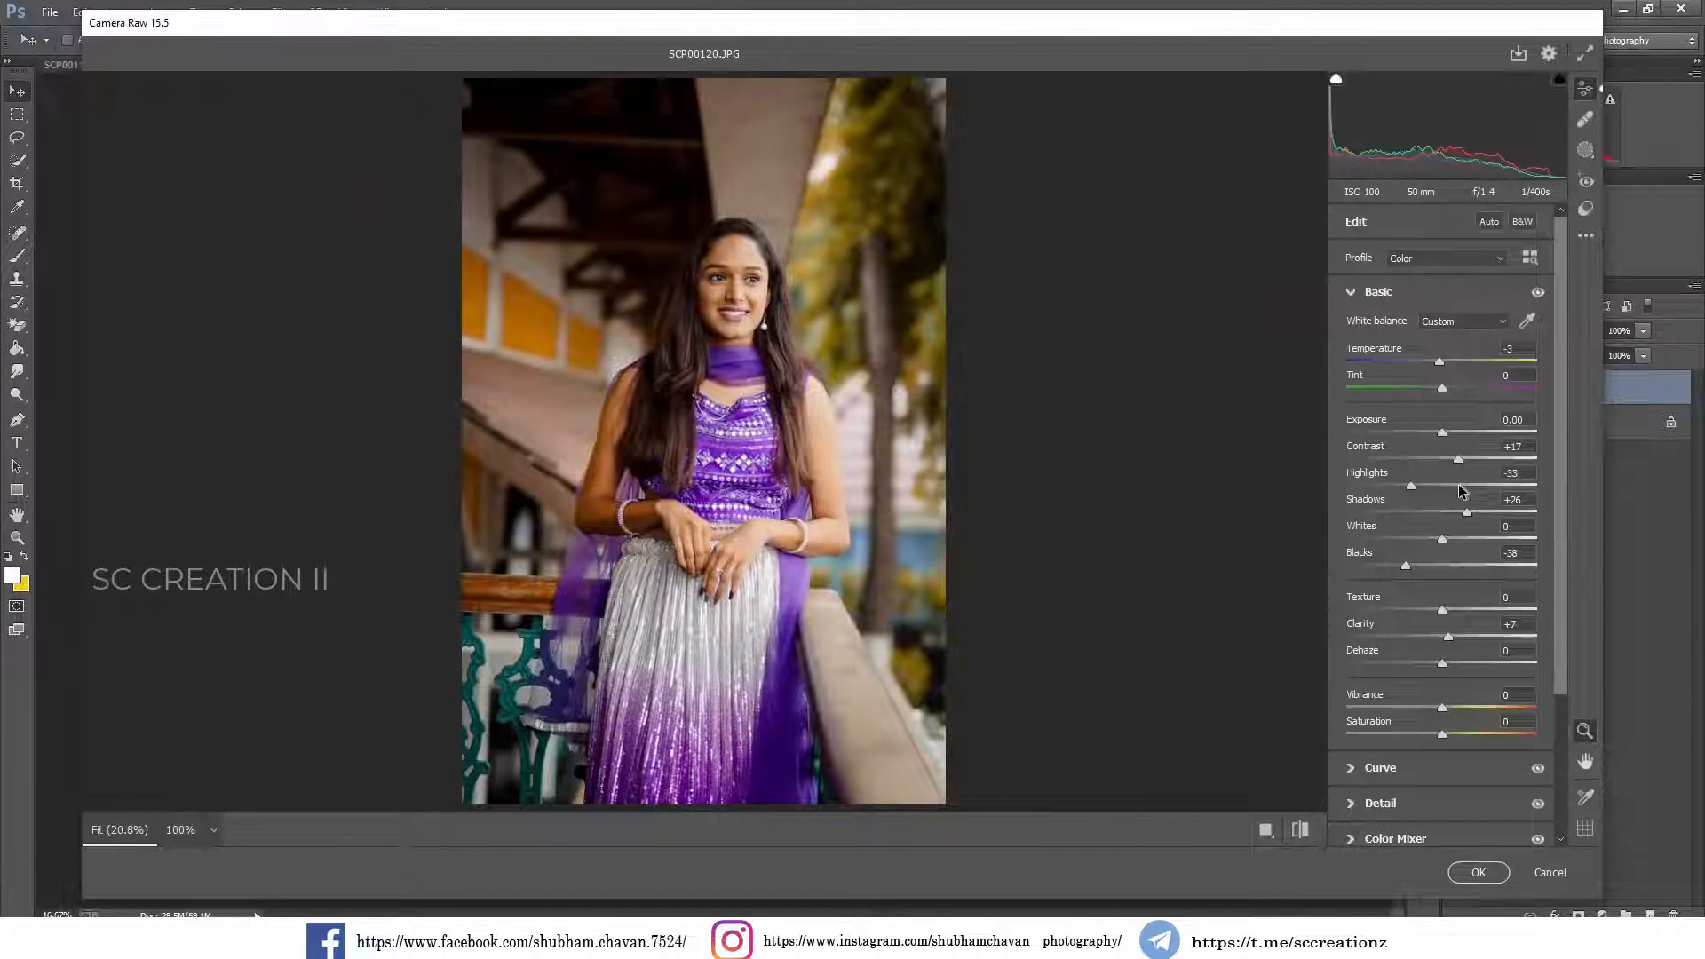
{"action": "left_click_drag", "start_coordinate": [1414, 488], "coordinate": [1447, 432]}
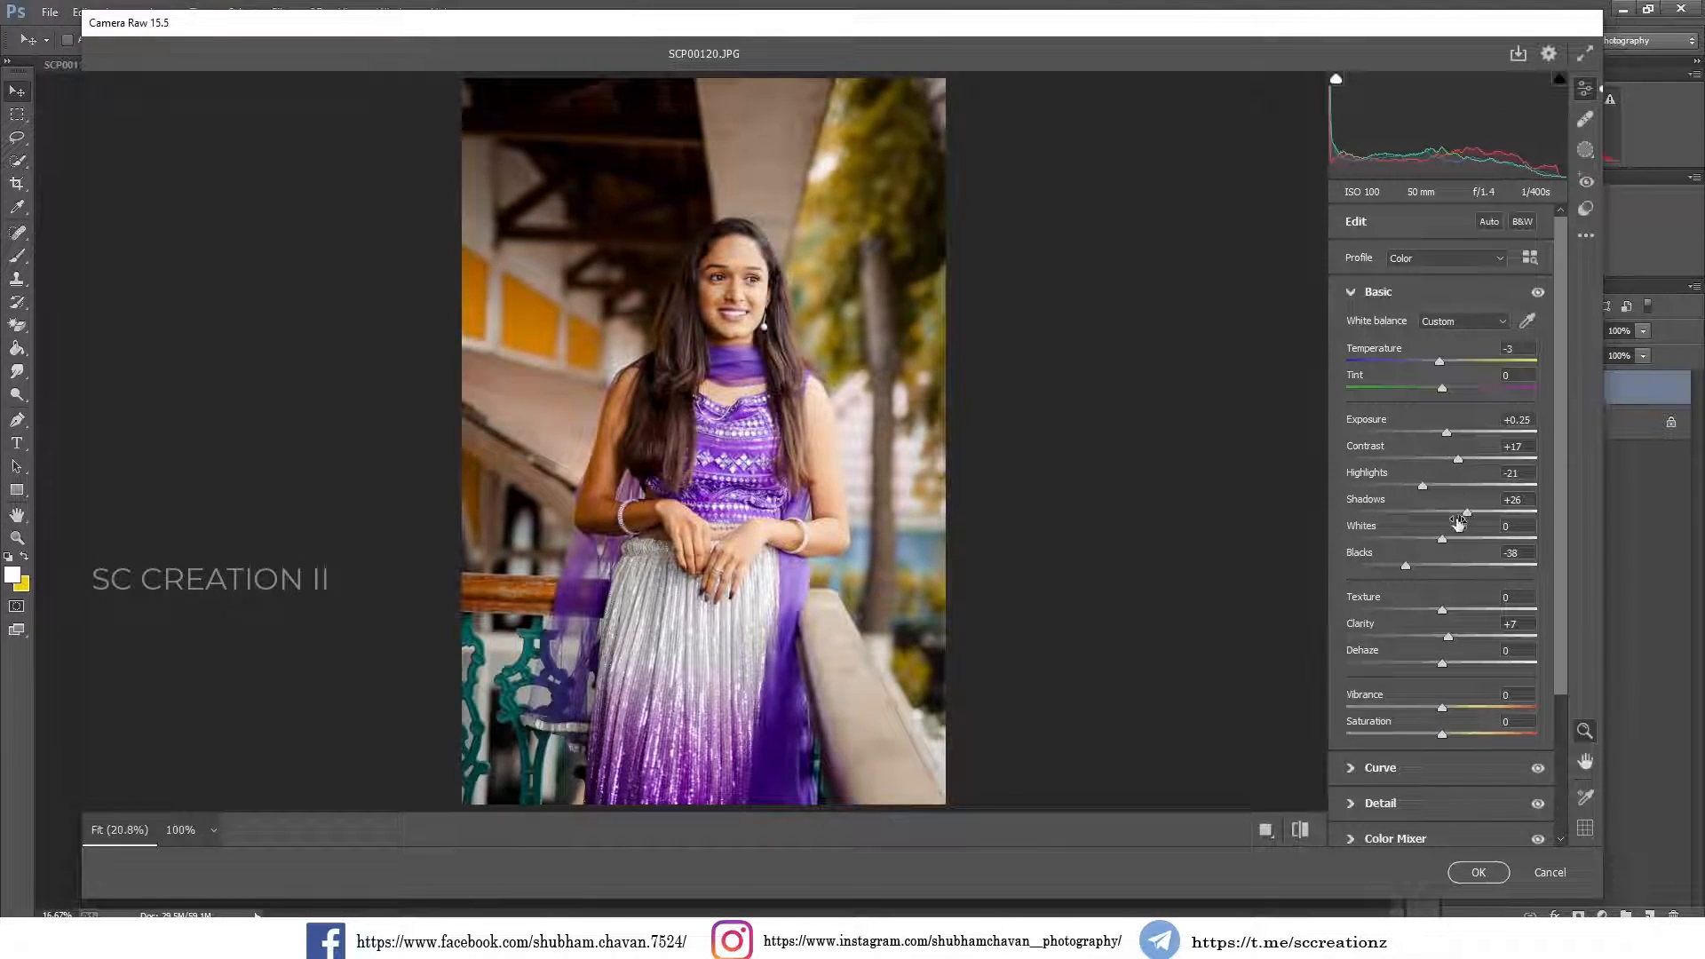
{"action": "left_click_drag", "start_coordinate": [1414, 565], "coordinate": [1446, 540]}
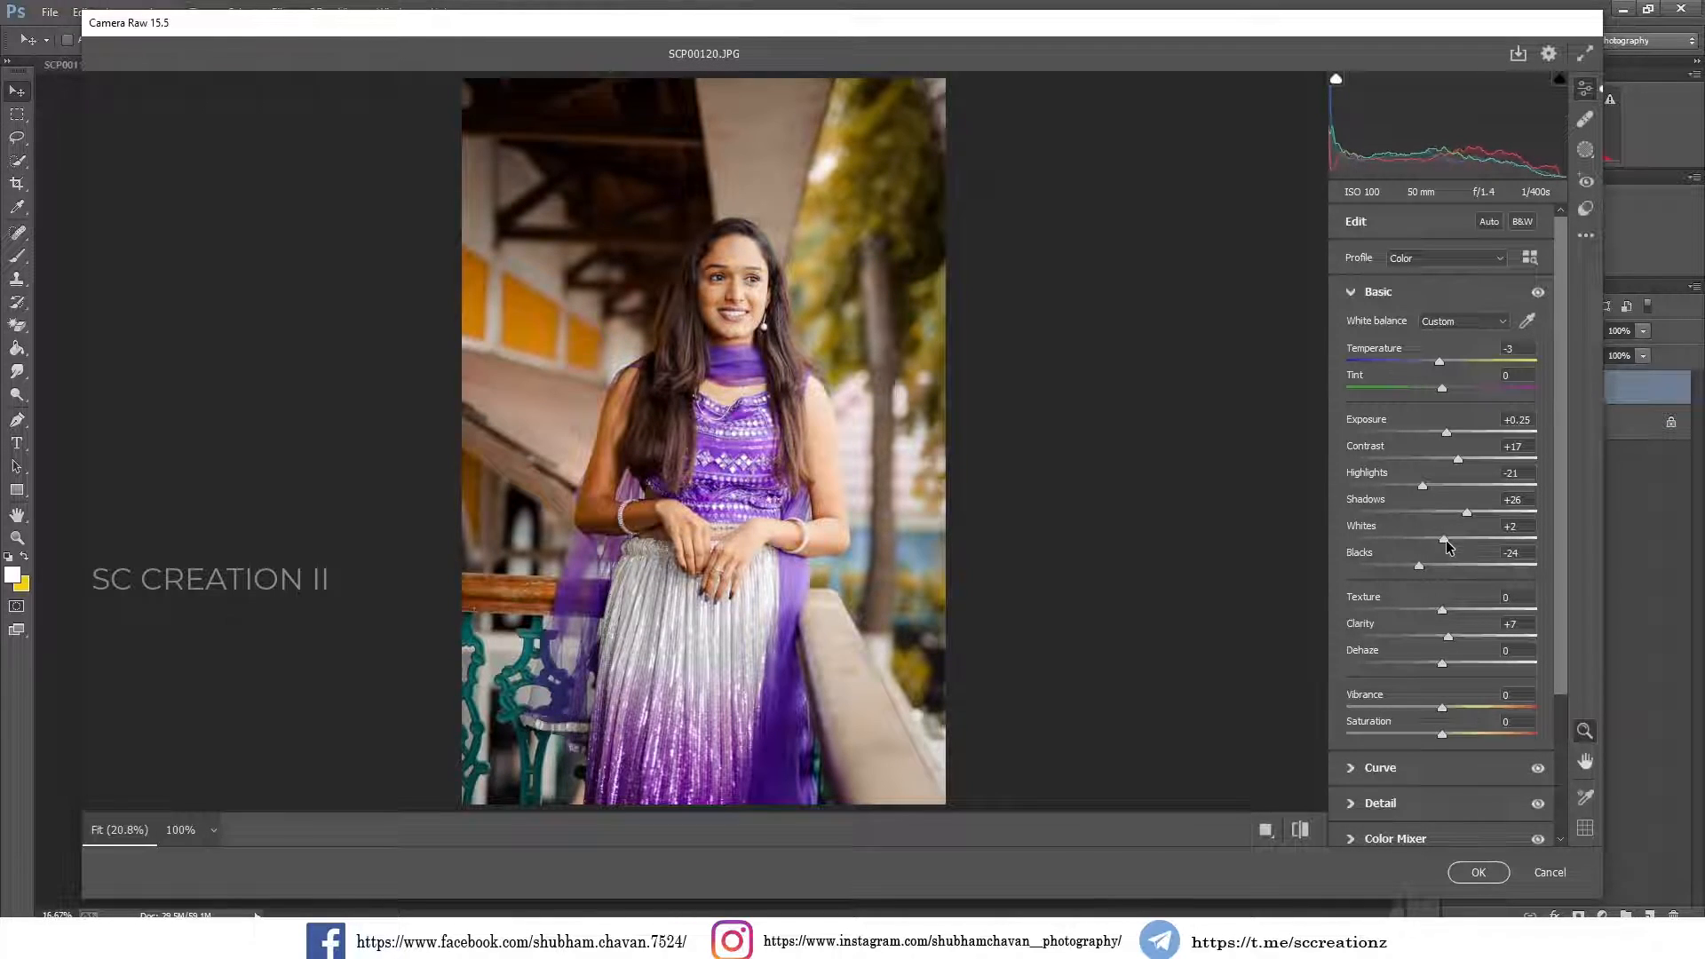
{"action": "left_click", "coordinate": [1399, 837]}
{"action": "left_click", "coordinate": [1465, 453]}
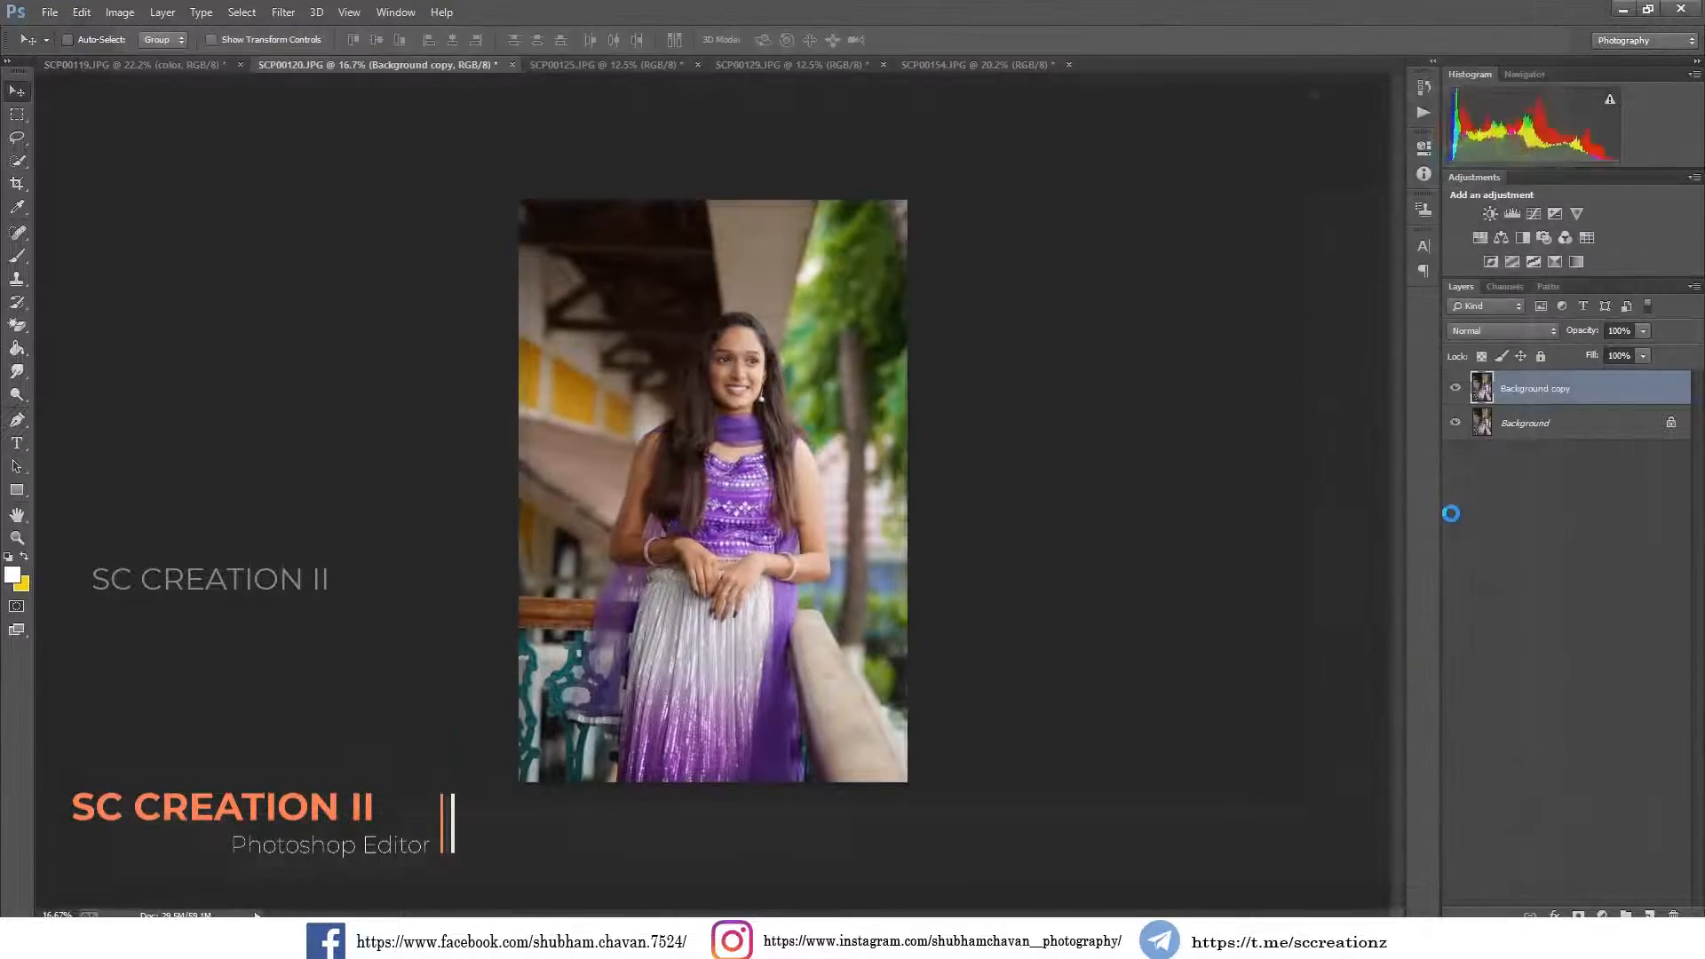
- Toggle the Background copy's visibility to compare the graded SCP00120.JPG with the original
{"action": "left_click", "coordinate": [1460, 394]}
{"action": "left_click", "coordinate": [1460, 395]}
{"action": "left_click", "coordinate": [1460, 394]}
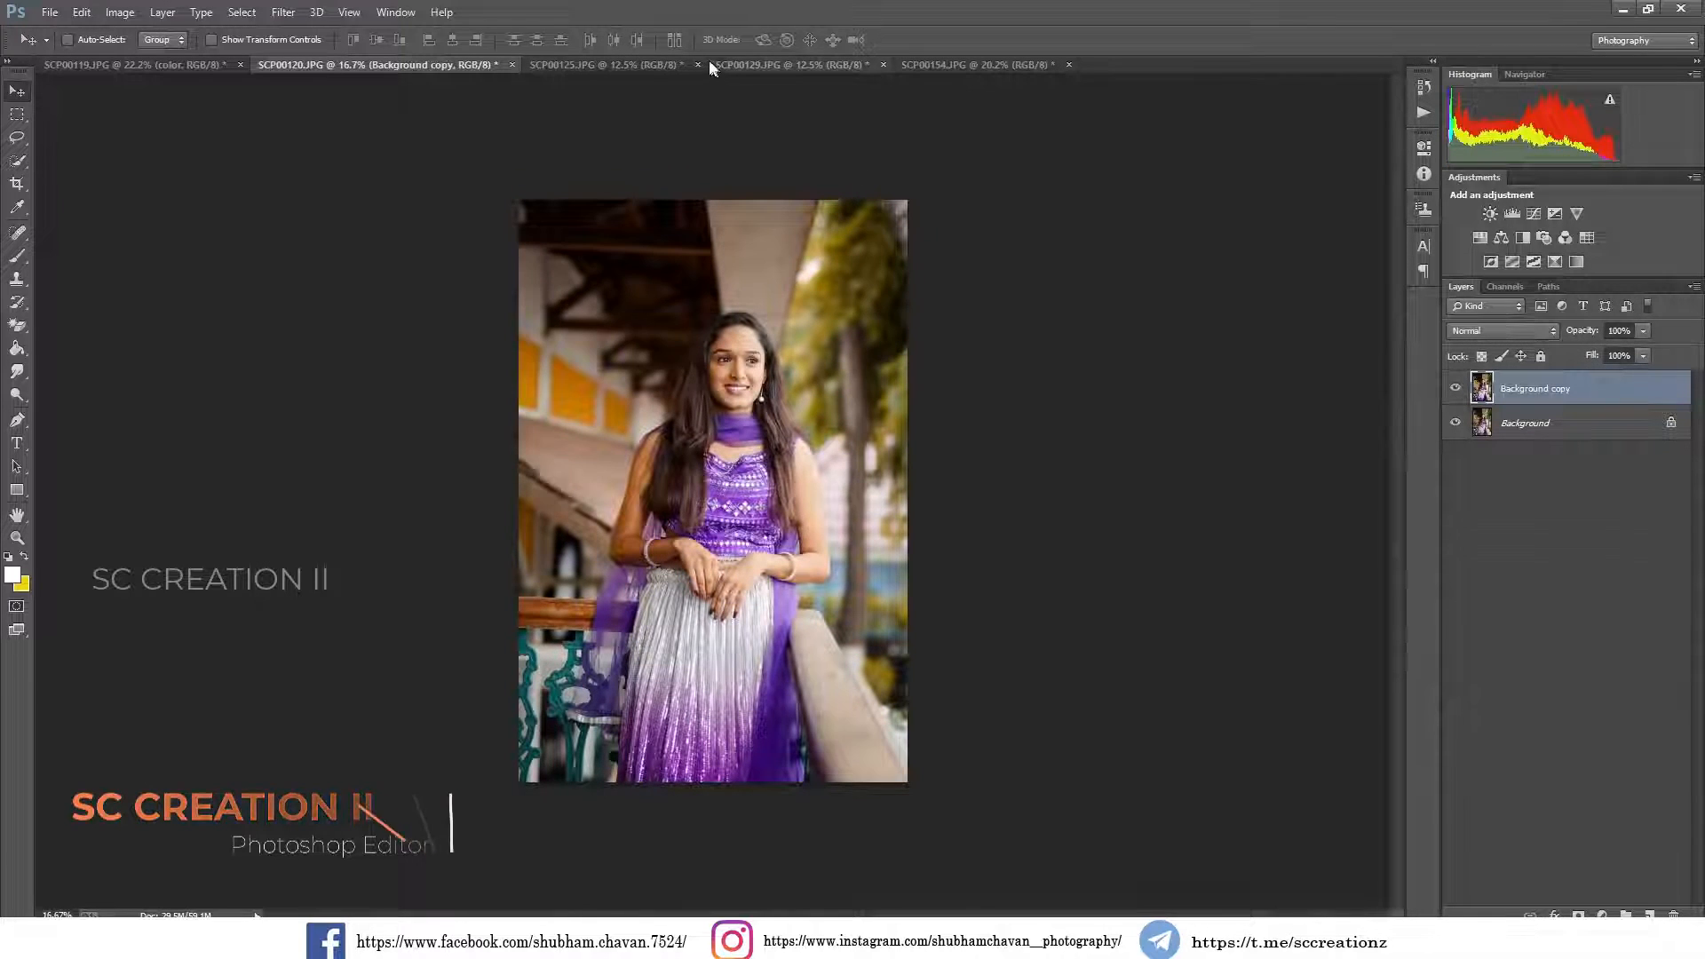
- Switch to SCP00125.JPG and reapply the last Camera Raw filter to its Background layer
{"action": "left_click", "coordinate": [617, 64]}
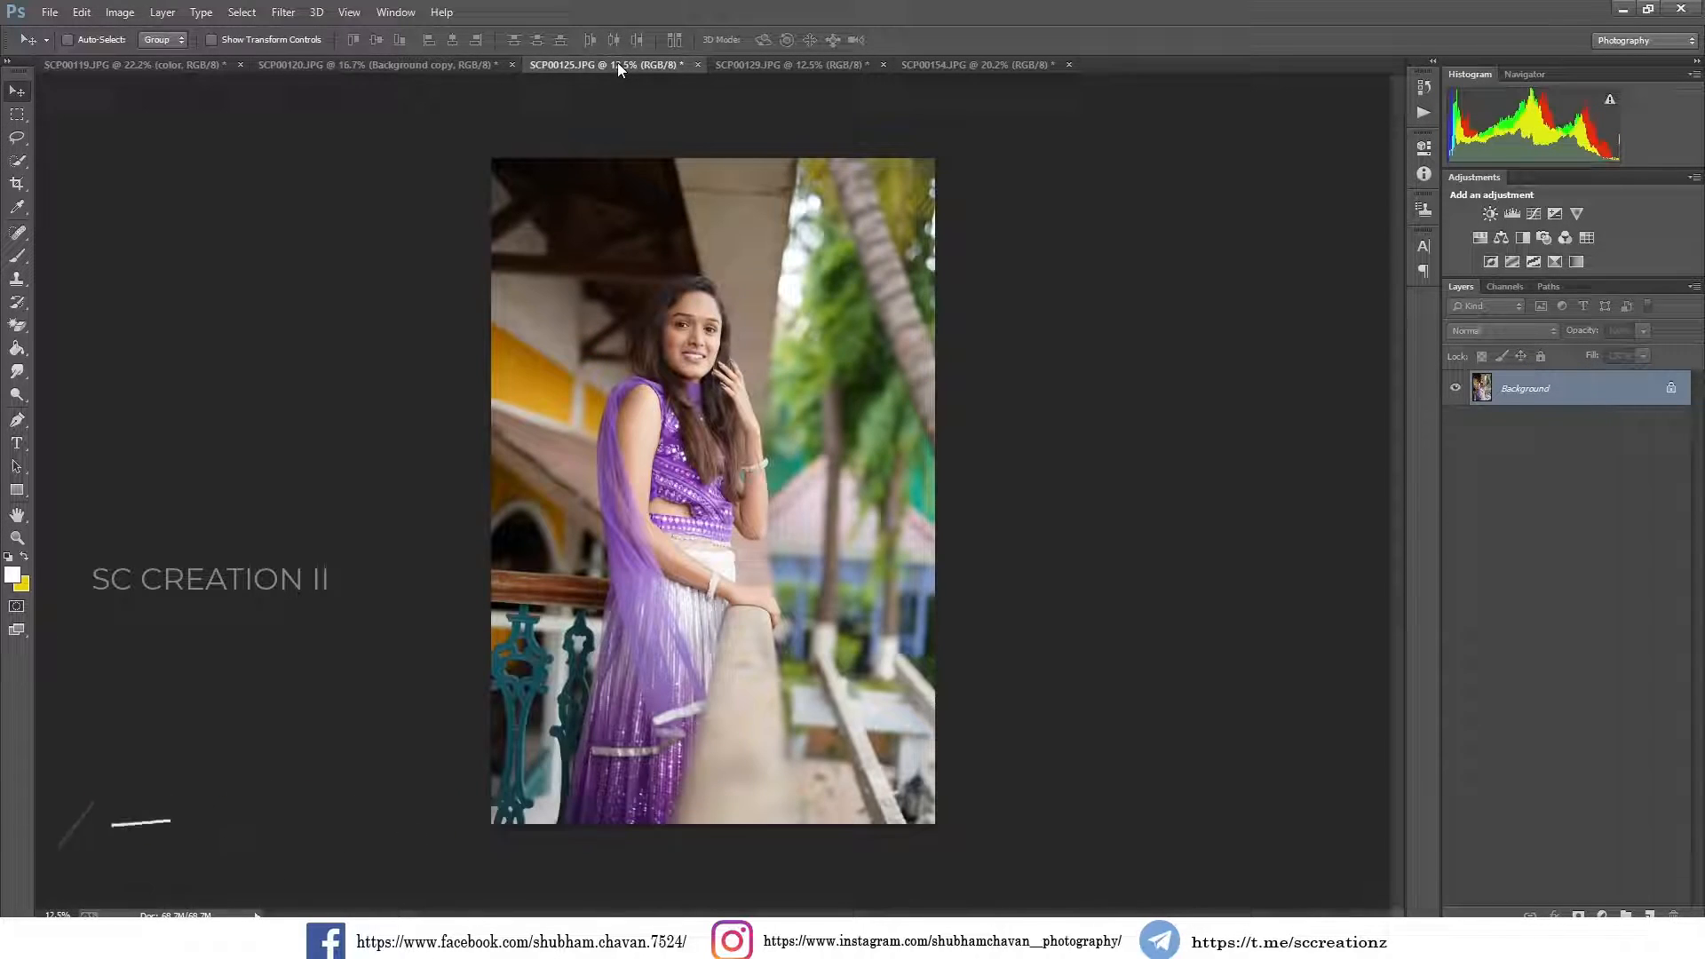
{"action": "left_click", "coordinate": [288, 13]}
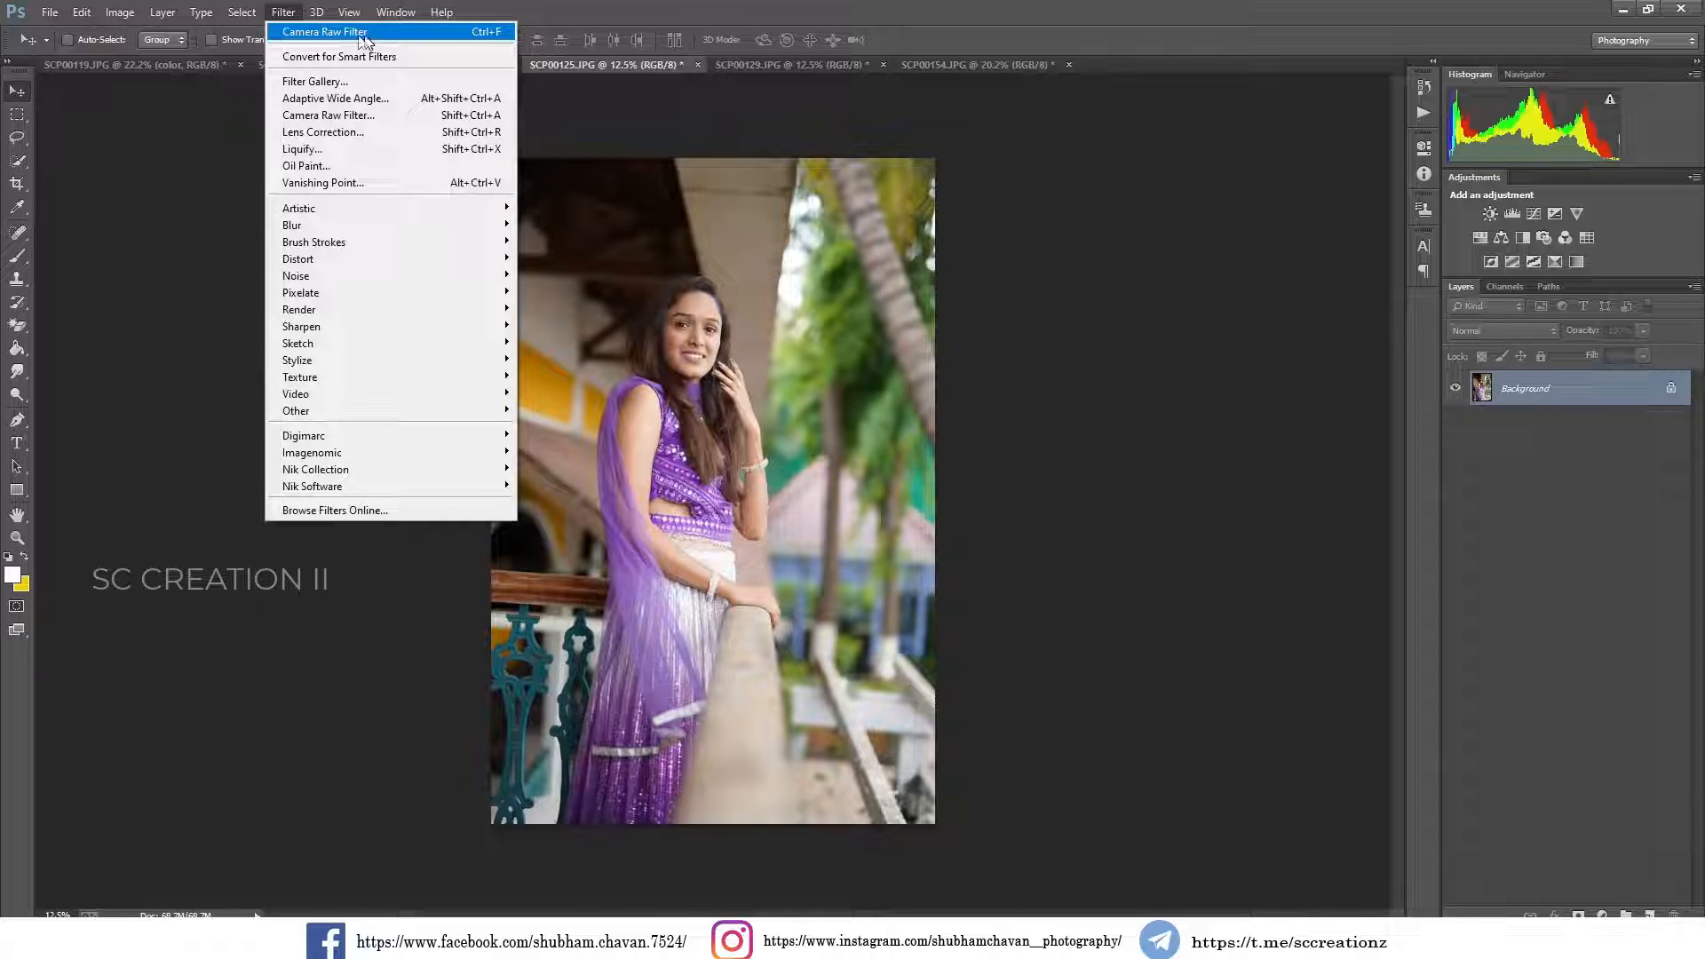
{"action": "left_click", "coordinate": [354, 35]}
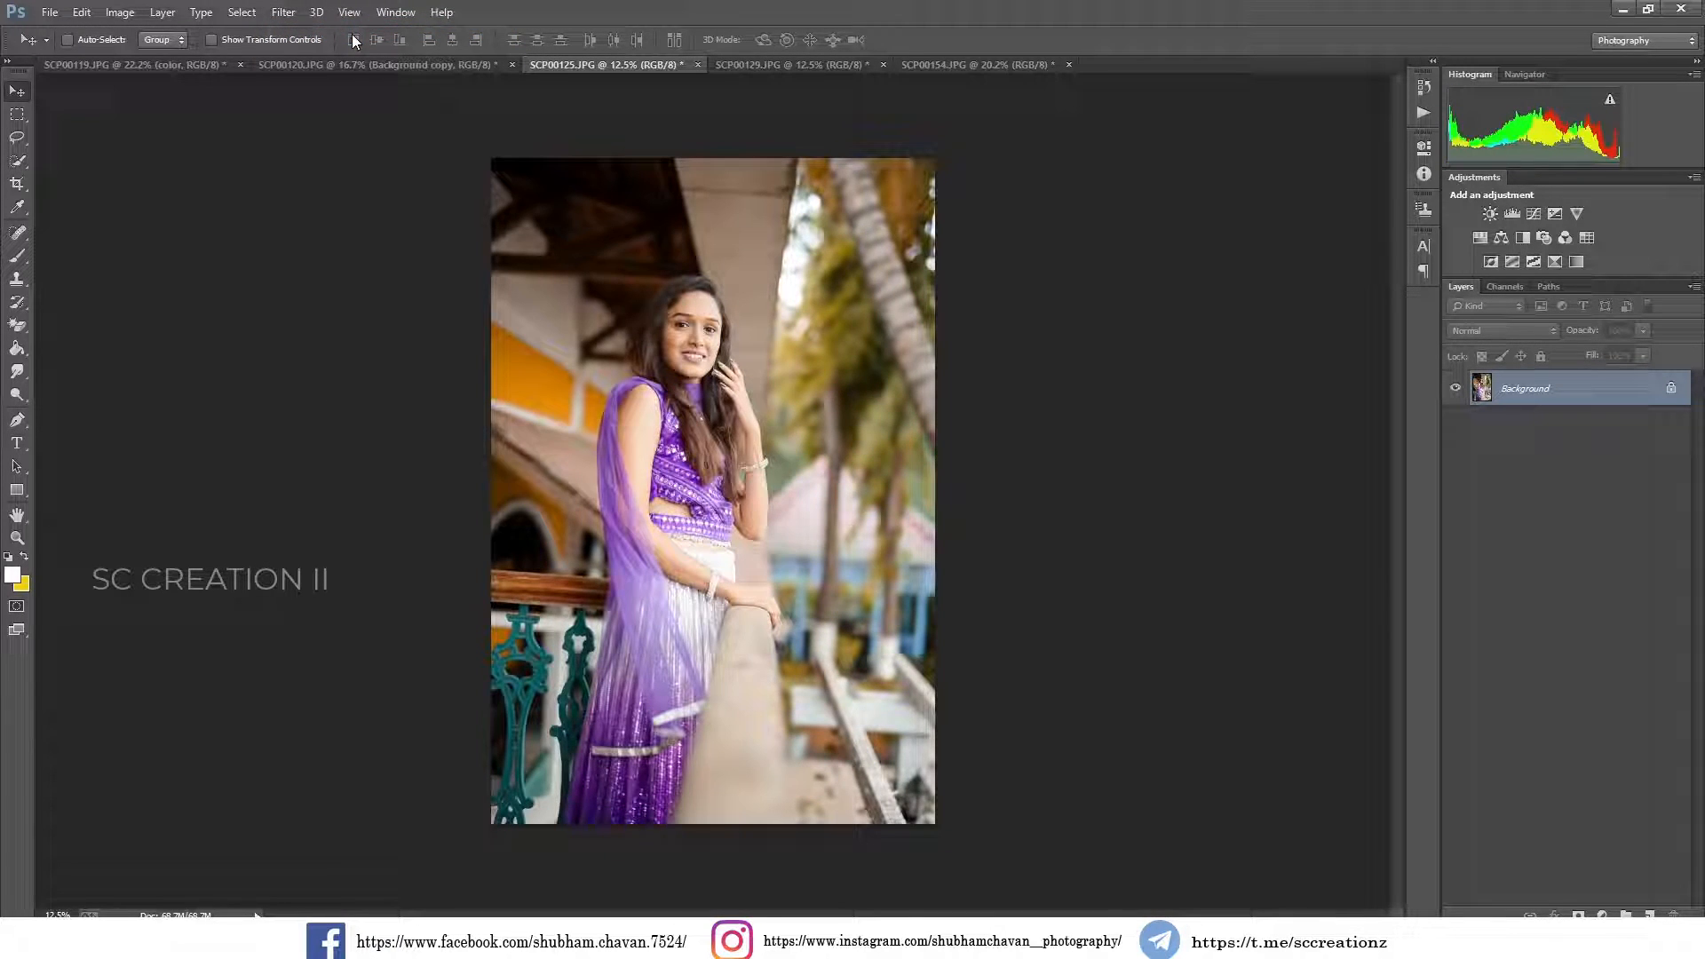
- Undo and redo the filter repeatedly to compare SCP00125.JPG before and after grading, keeping the graded version
{"action": "key", "text": "ctrl+z"}
{"action": "key", "text": "ctrl+z"}
{"action": "key", "text": "ctrl+z"}
{"action": "key", "text": "ctrl+z"}
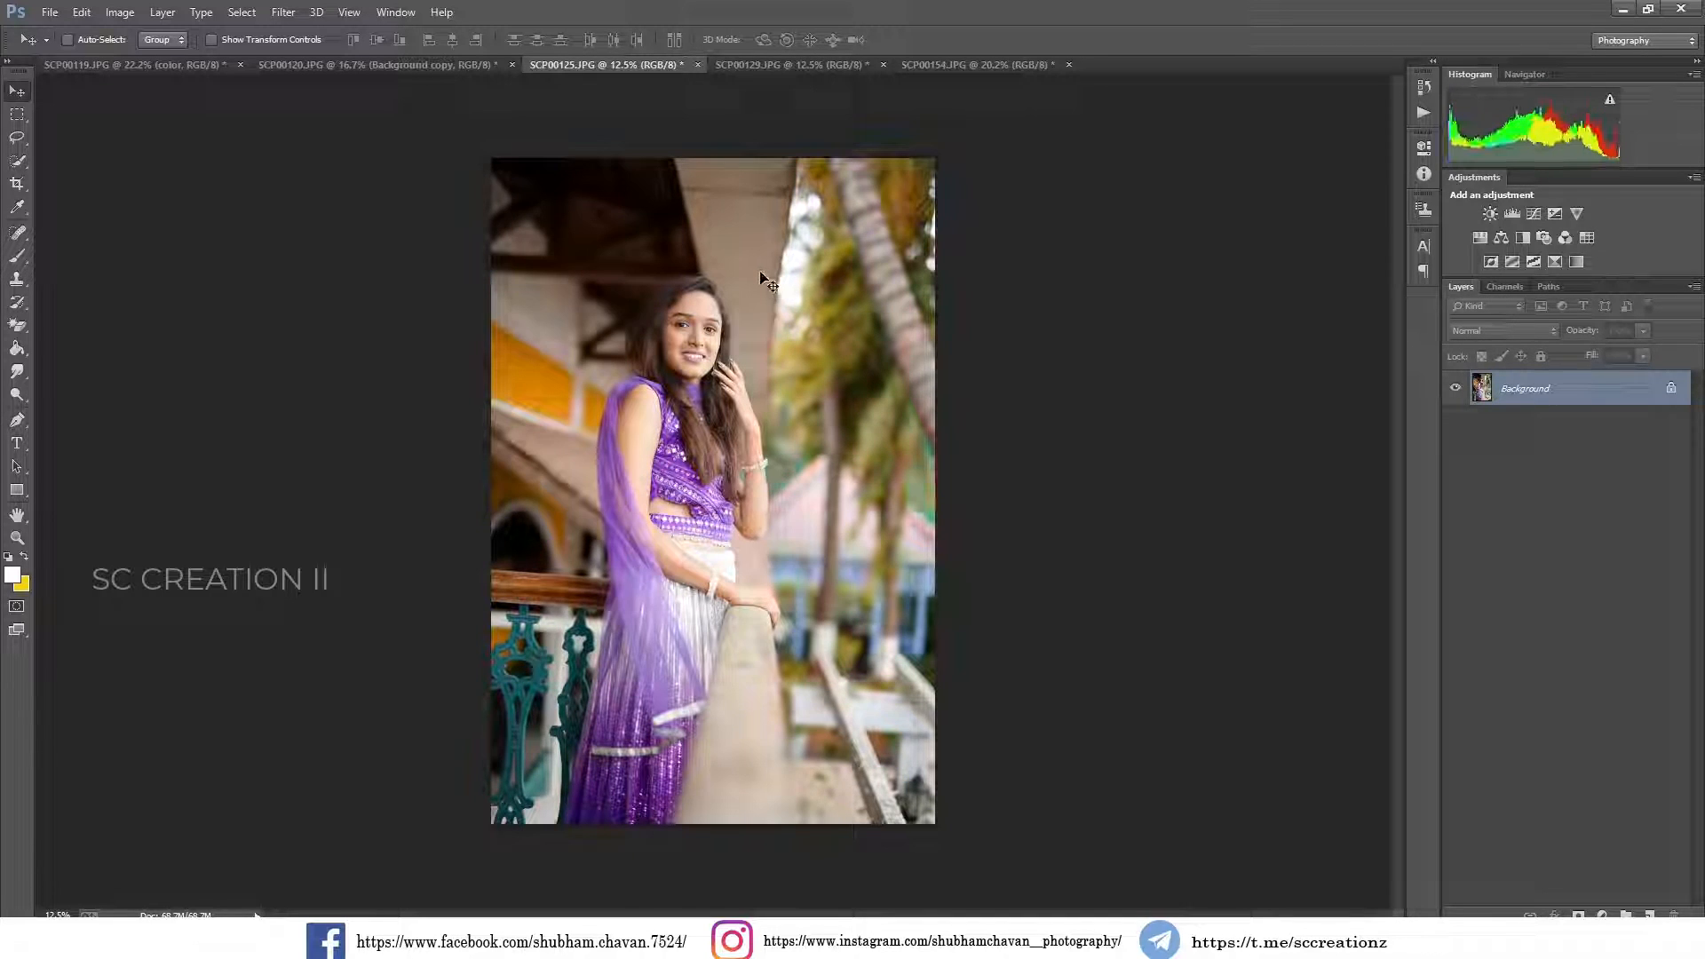
{"action": "scroll", "coordinate": [673, 338], "scroll_direction": "up", "scroll_amount": 1}
{"action": "key", "text": "ctrl+z"}
{"action": "key", "text": "ctrl+z"}
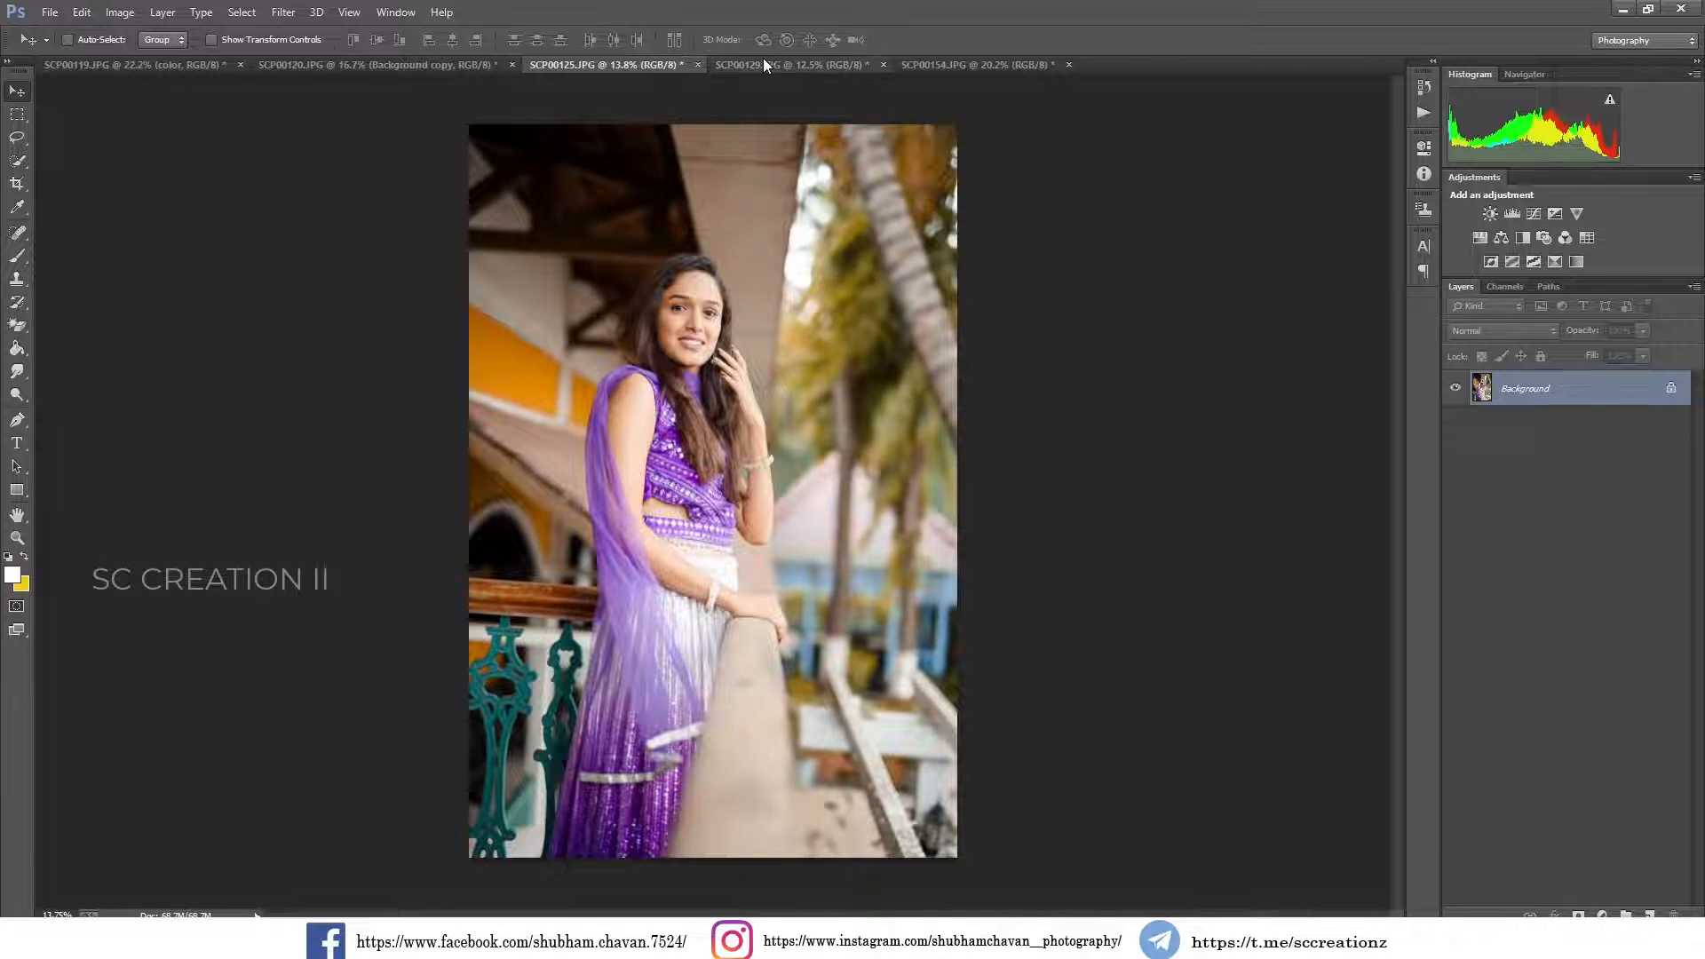
- Switch to SCP00129.JPG and reapply the last Camera Raw filter to its Background layer
{"action": "left_click", "coordinate": [764, 64]}
{"action": "scroll", "coordinate": [722, 403], "scroll_direction": "up", "scroll_amount": 1}
{"action": "left_click", "coordinate": [284, 12]}
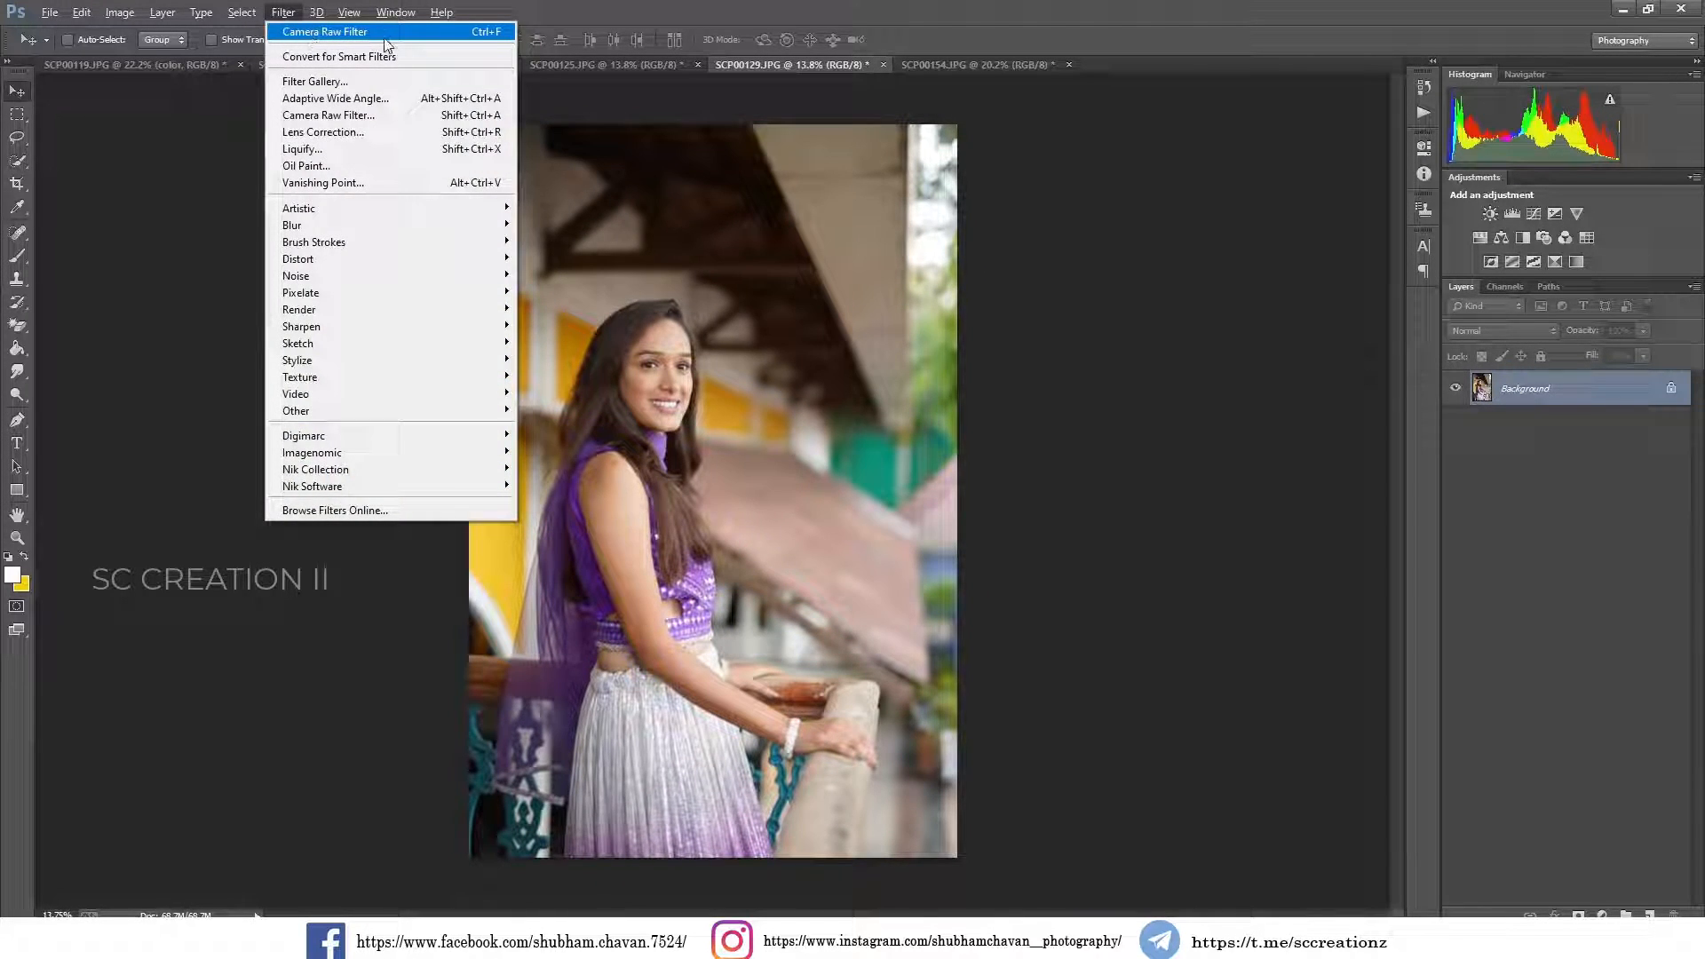
{"action": "left_click", "coordinate": [385, 36]}
{"action": "scroll", "coordinate": [776, 444], "scroll_direction": "down", "scroll_amount": 1}
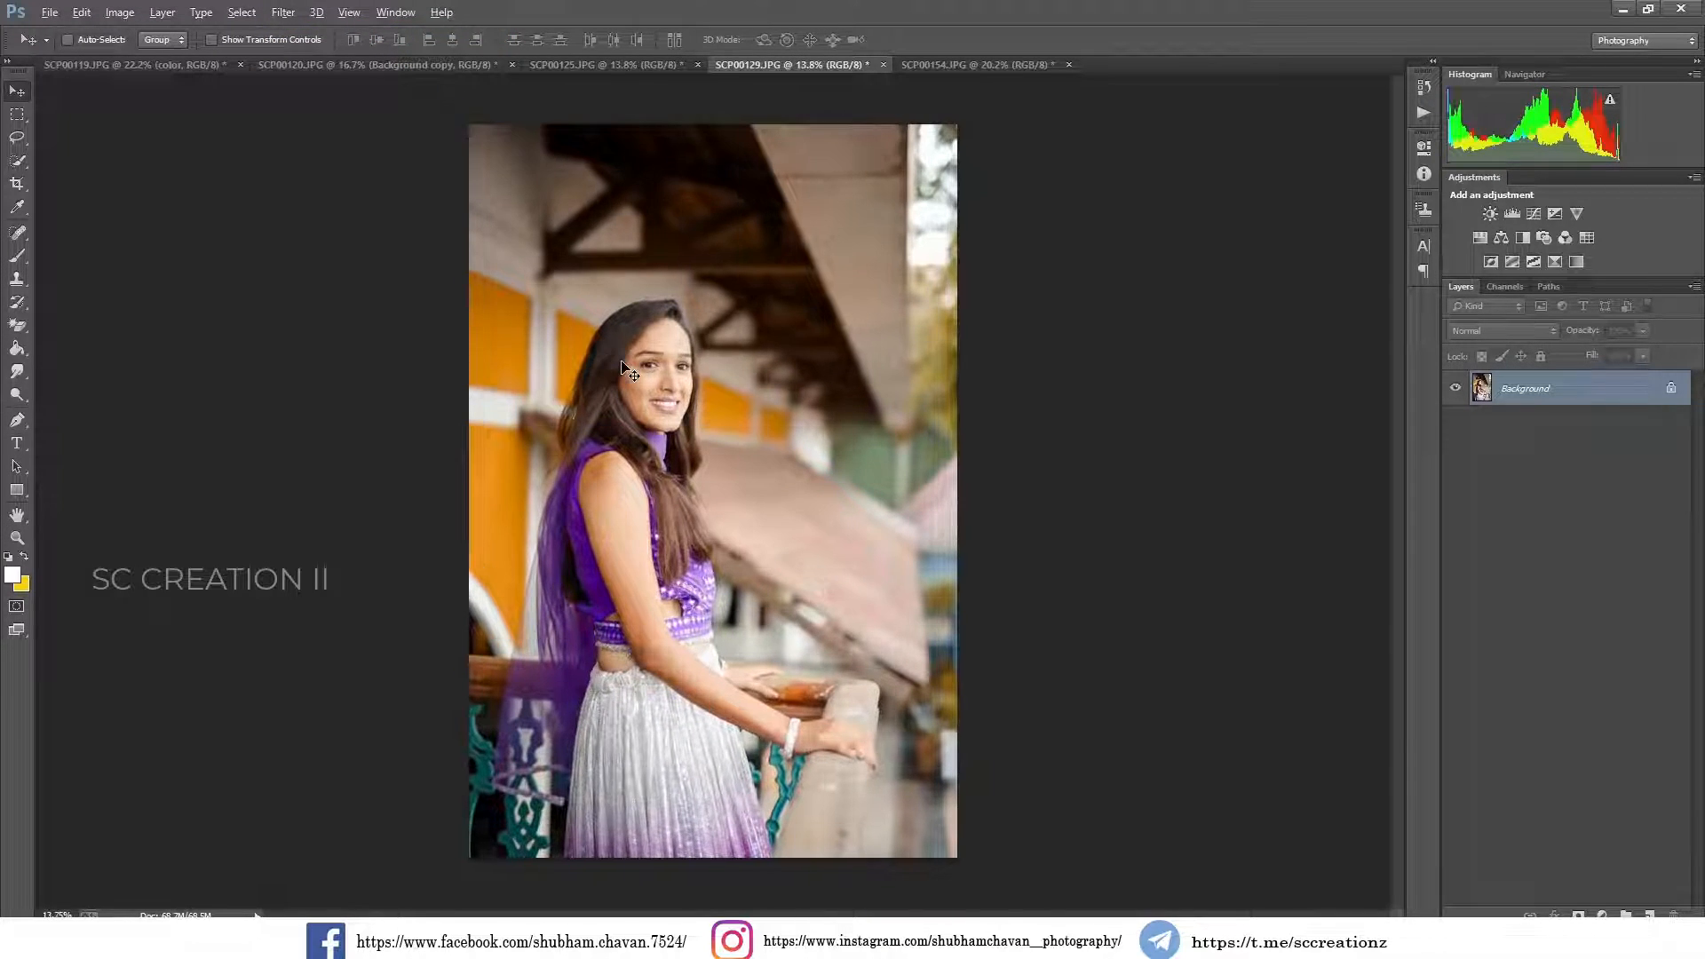
- Add a Selective Color adjustment with Reds at Yellow -1% and Black +7%, and merge it into the Background
{"action": "left_click", "coordinate": [1602, 916]}
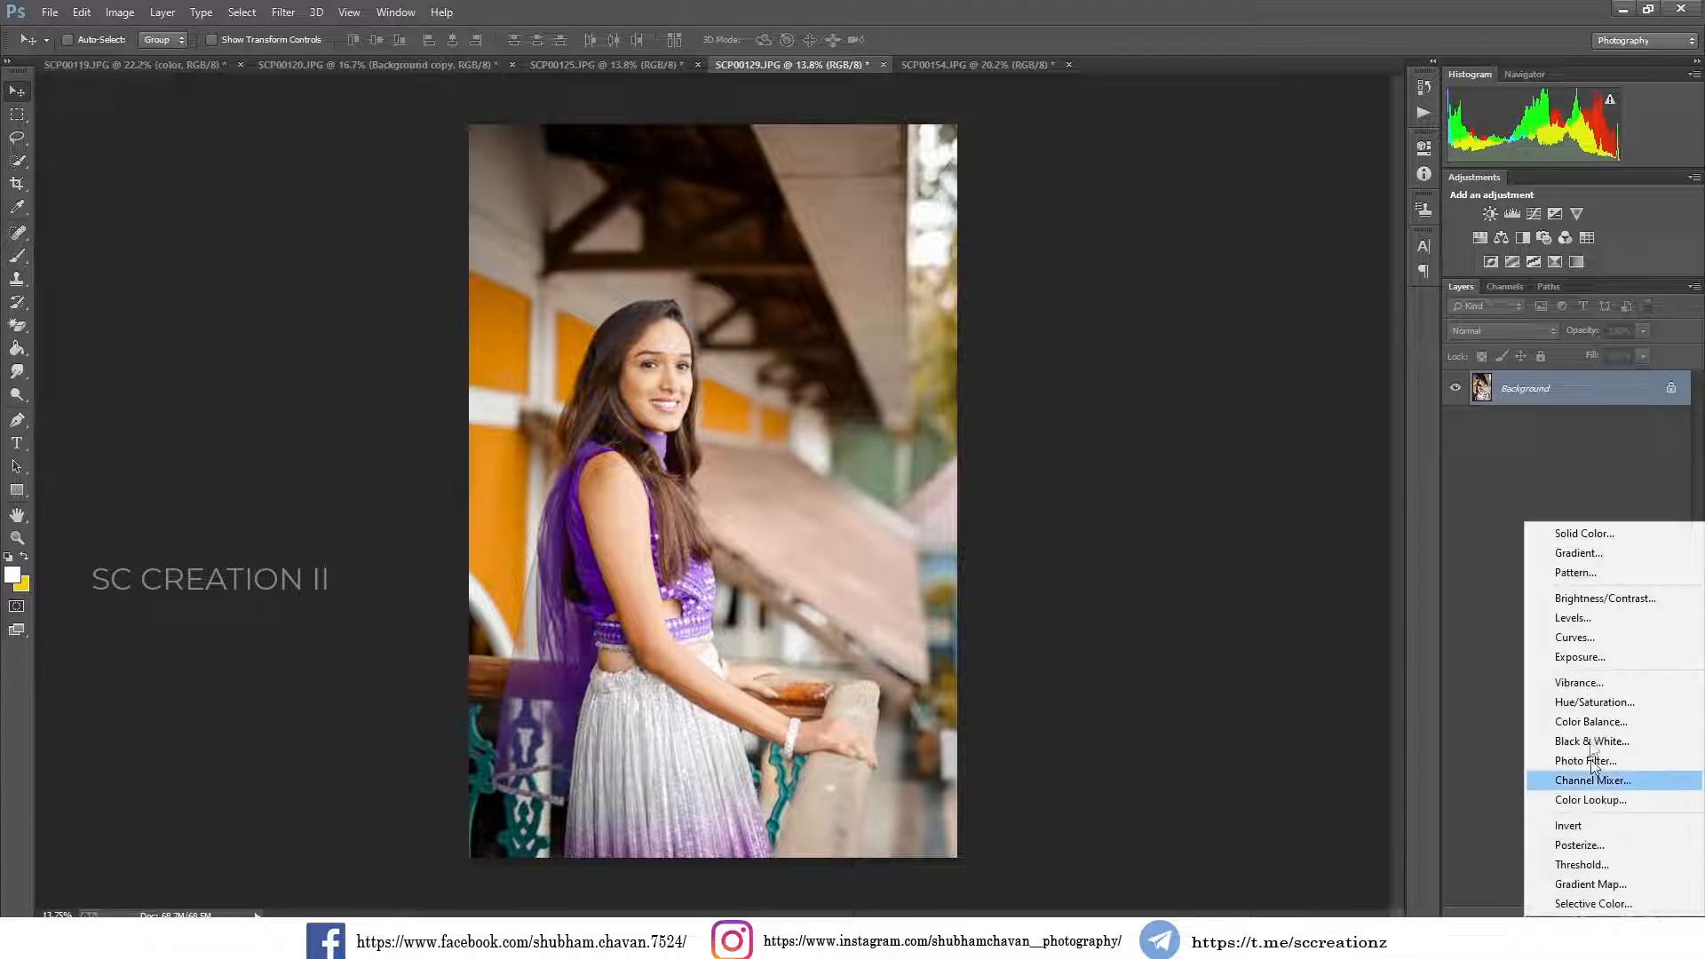
{"action": "left_click", "coordinate": [1590, 903]}
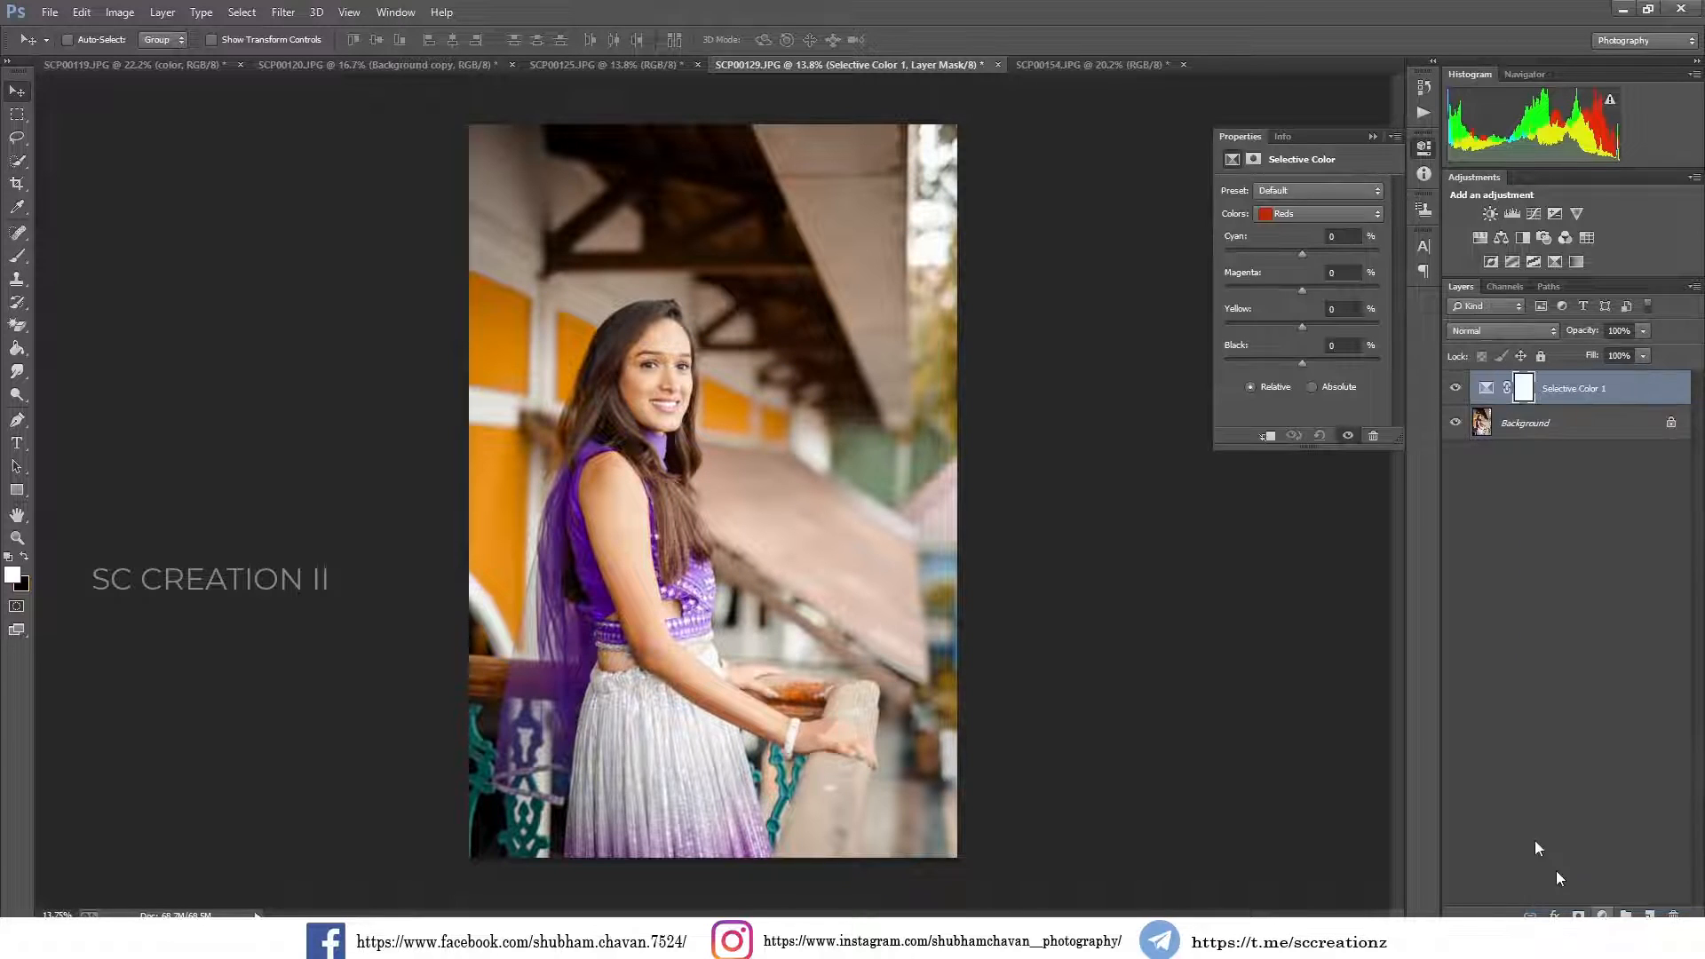
{"action": "left_click", "coordinate": [1305, 364]}
{"action": "left_click_drag", "start_coordinate": [1305, 372], "coordinate": [1302, 325]}
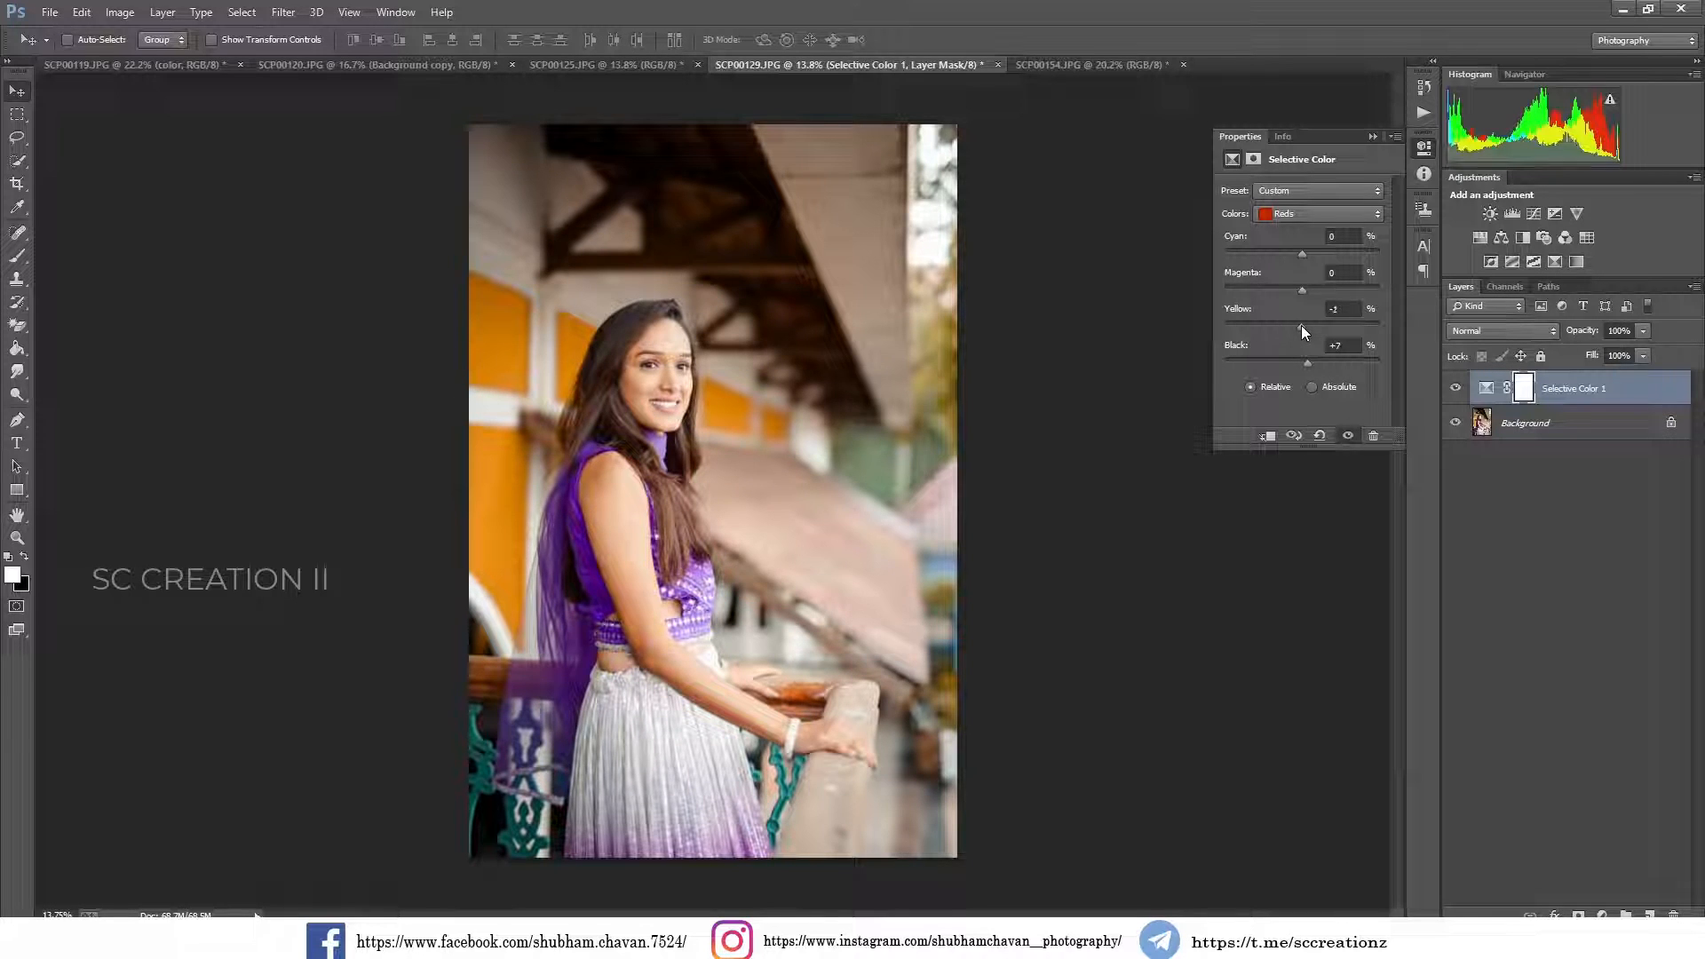
{"action": "left_click", "coordinate": [1372, 137]}
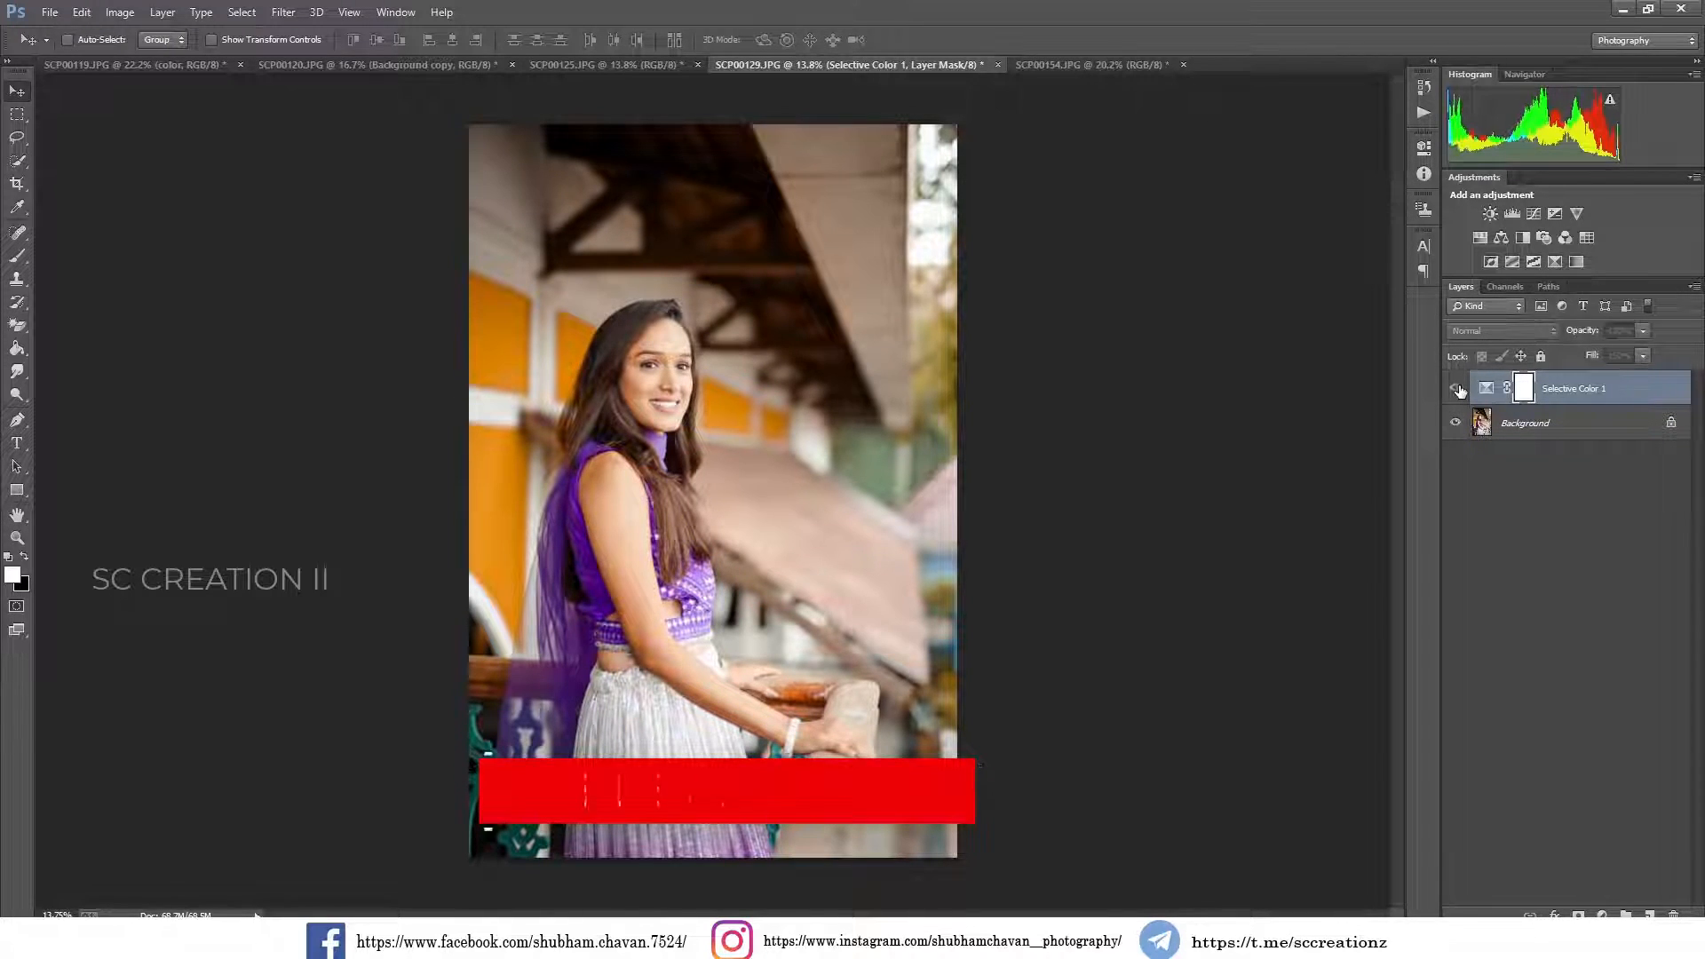
{"action": "right_click", "coordinate": [1623, 399]}
{"action": "left_click", "coordinate": [1425, 664]}
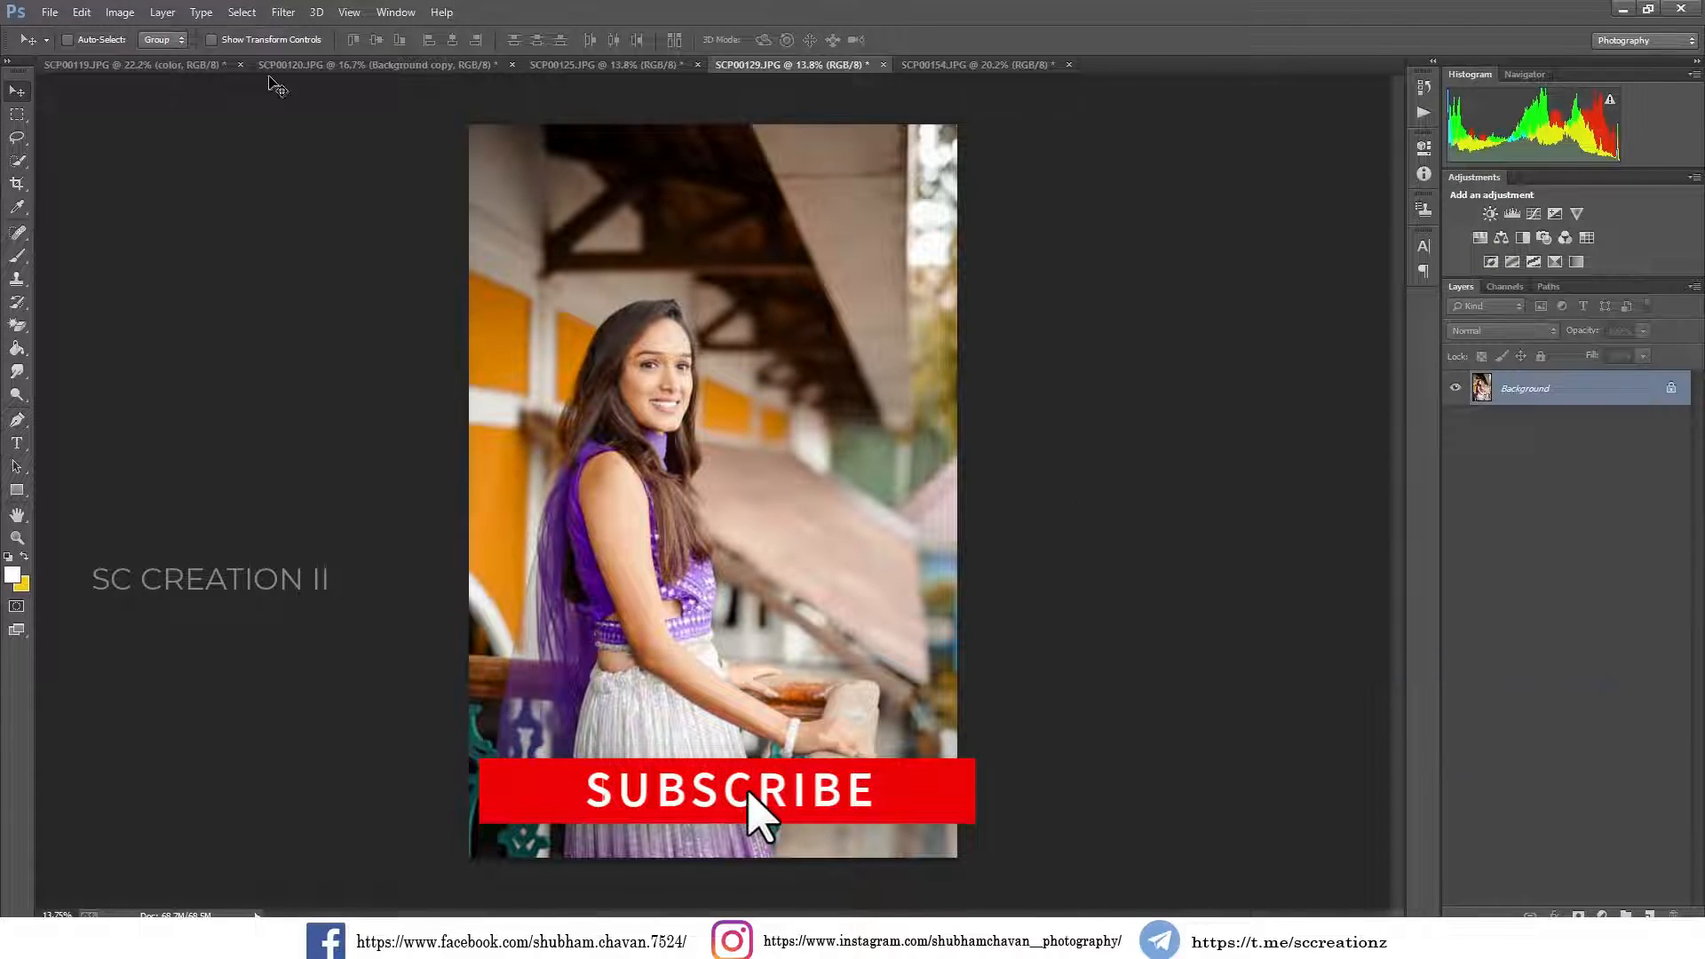
- Darken SCP00129.JPG slightly with a Levels adjustment, setting the RGB midtone input to 0.95
{"action": "left_click", "coordinate": [131, 16]}
{"action": "mouse_move", "coordinate": [146, 57]}
{"action": "left_click", "coordinate": [397, 76]}
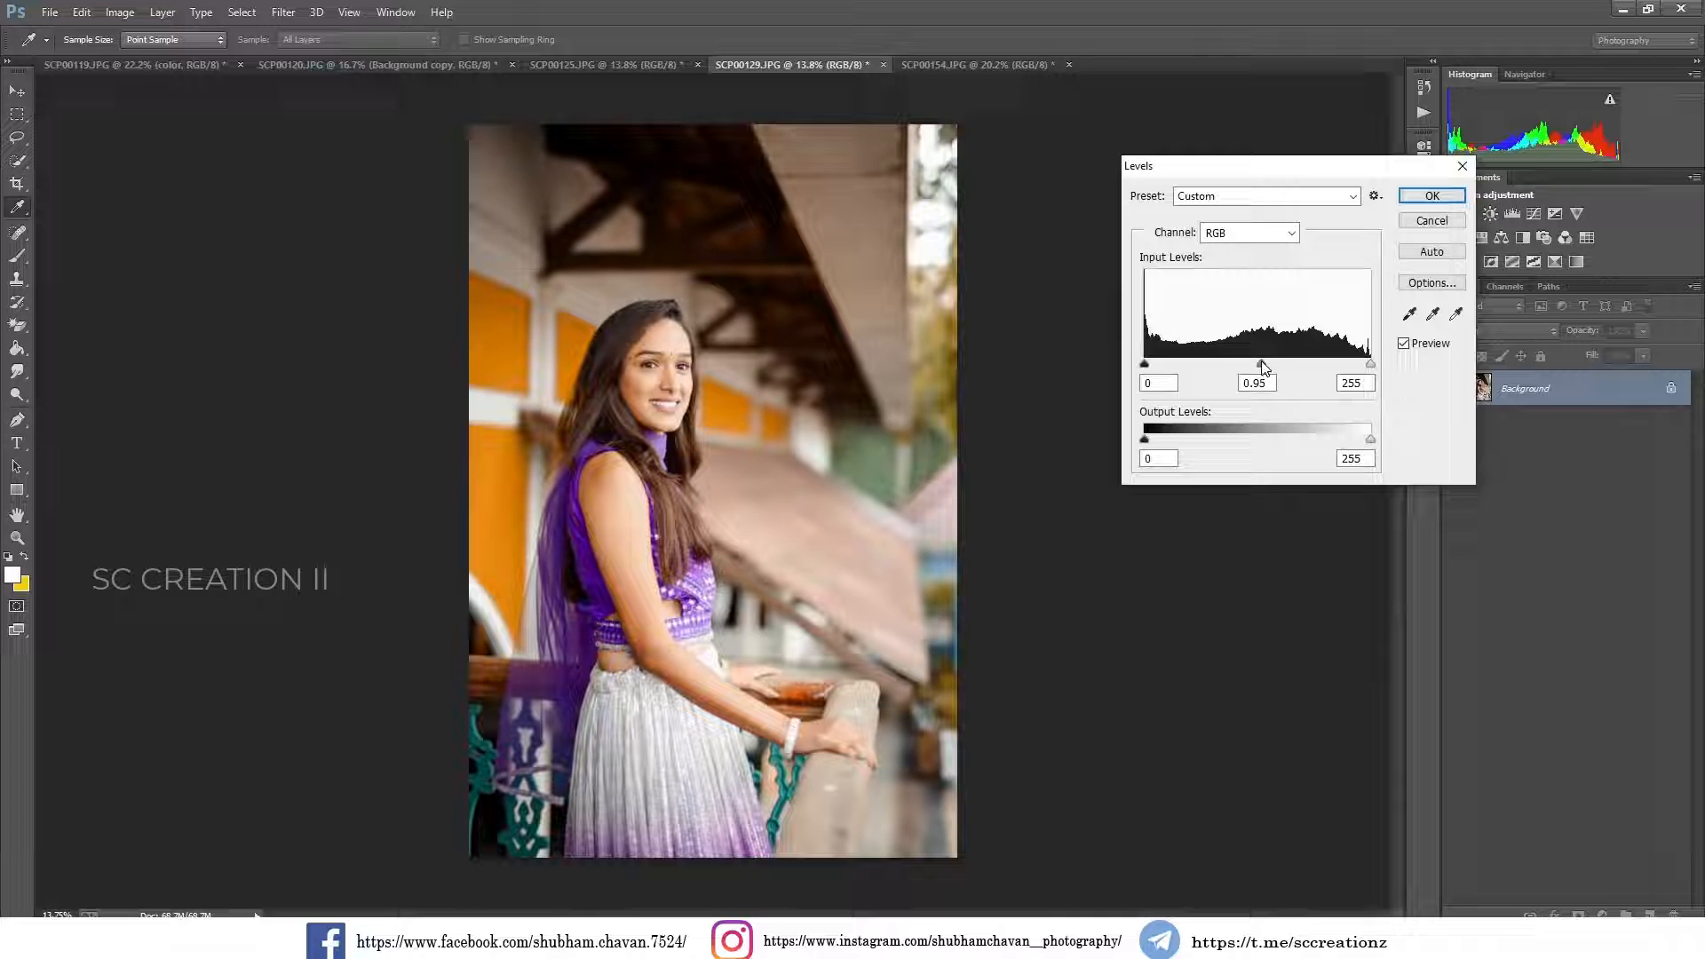
{"action": "key", "text": "Return"}
{"action": "key", "text": "v"}
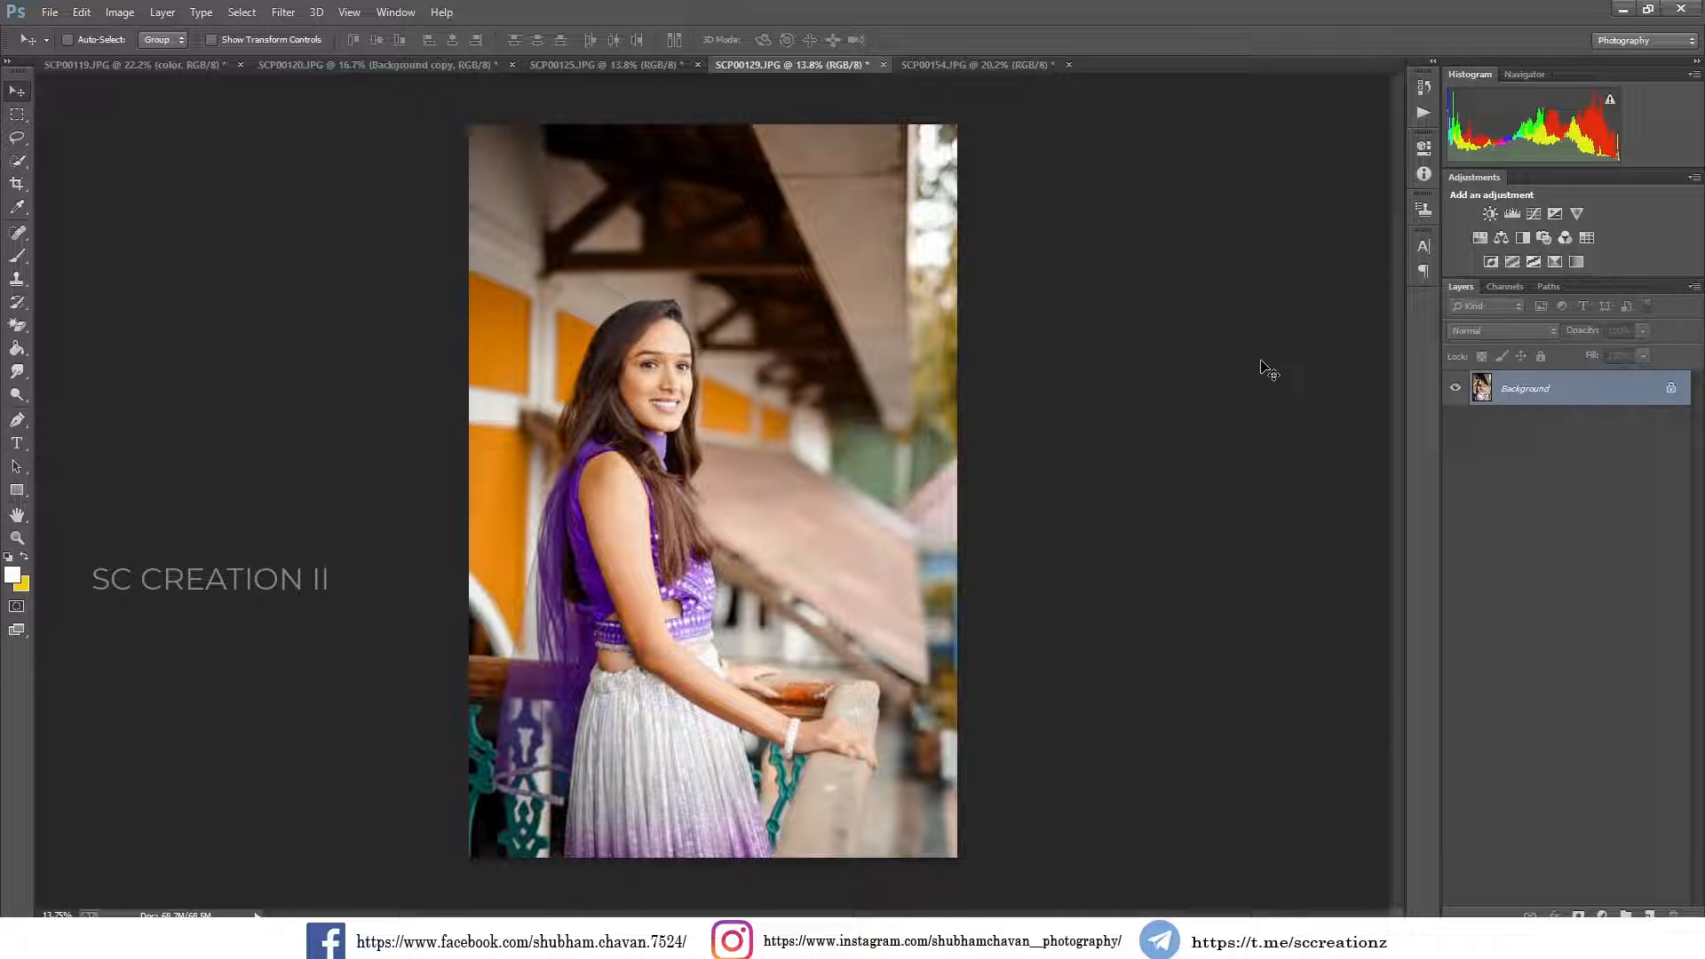
- Switch to SCP00154.JPG, start the Camera Raw filter, load outdoor portrait.xmp and check the face close up
{"action": "left_click", "coordinate": [946, 67]}
{"action": "key", "text": "ctrl+0"}
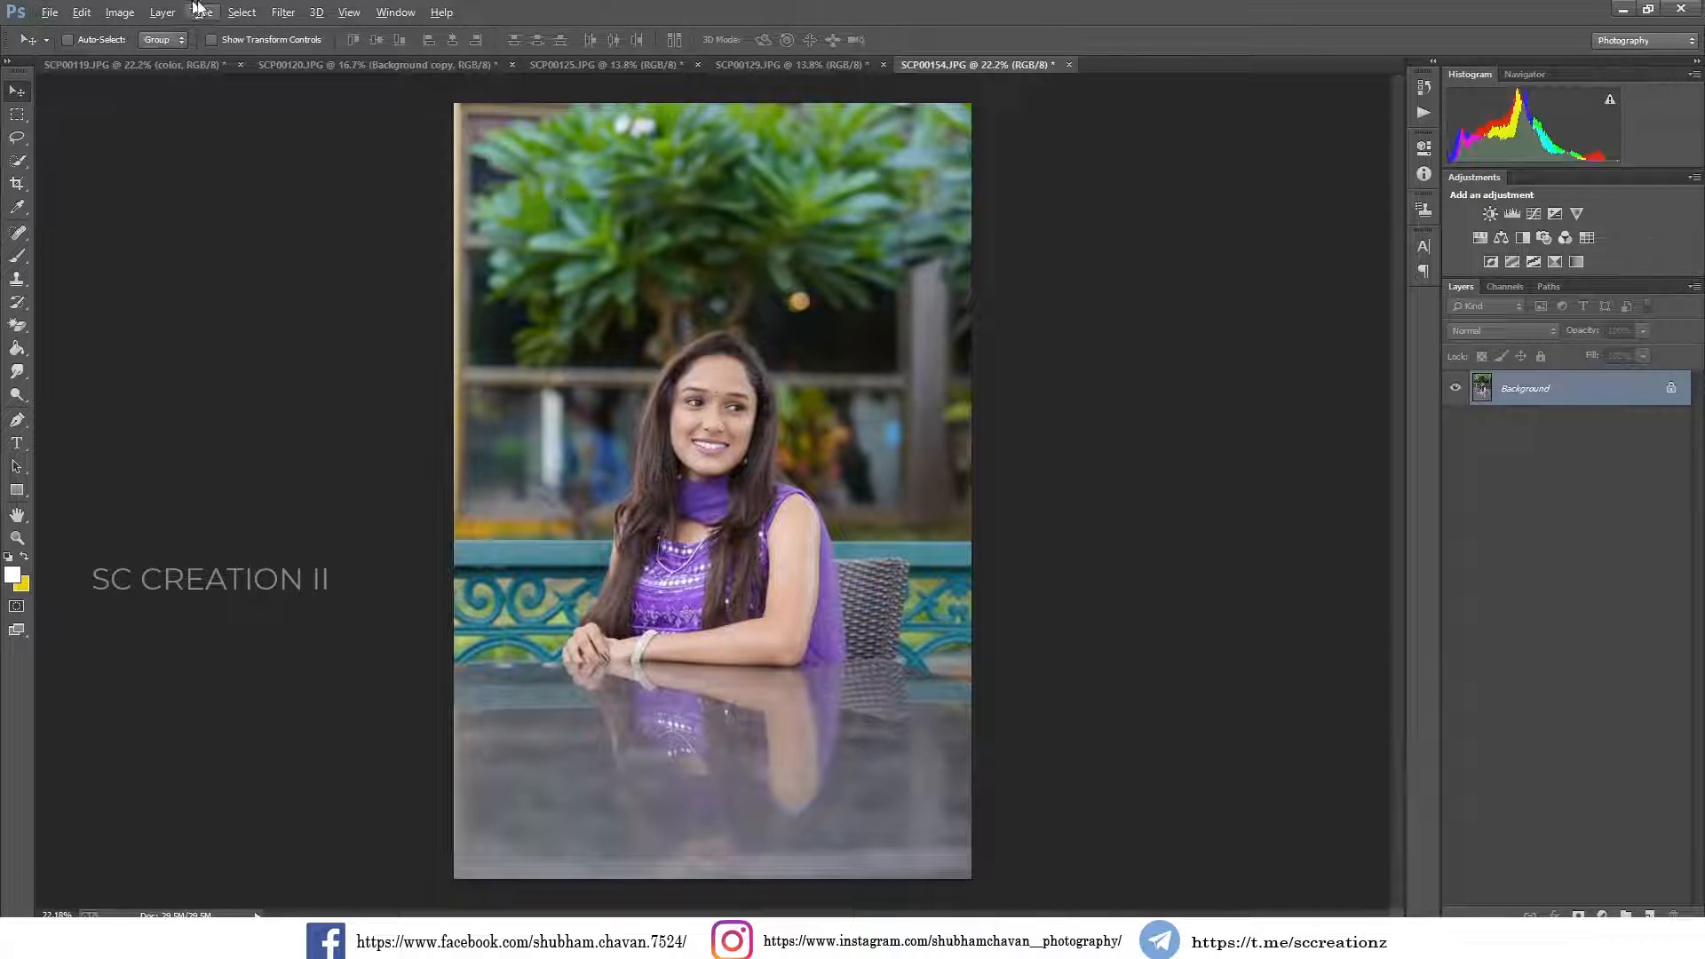
{"action": "left_click", "coordinate": [283, 12]}
{"action": "left_click", "coordinate": [322, 115]}
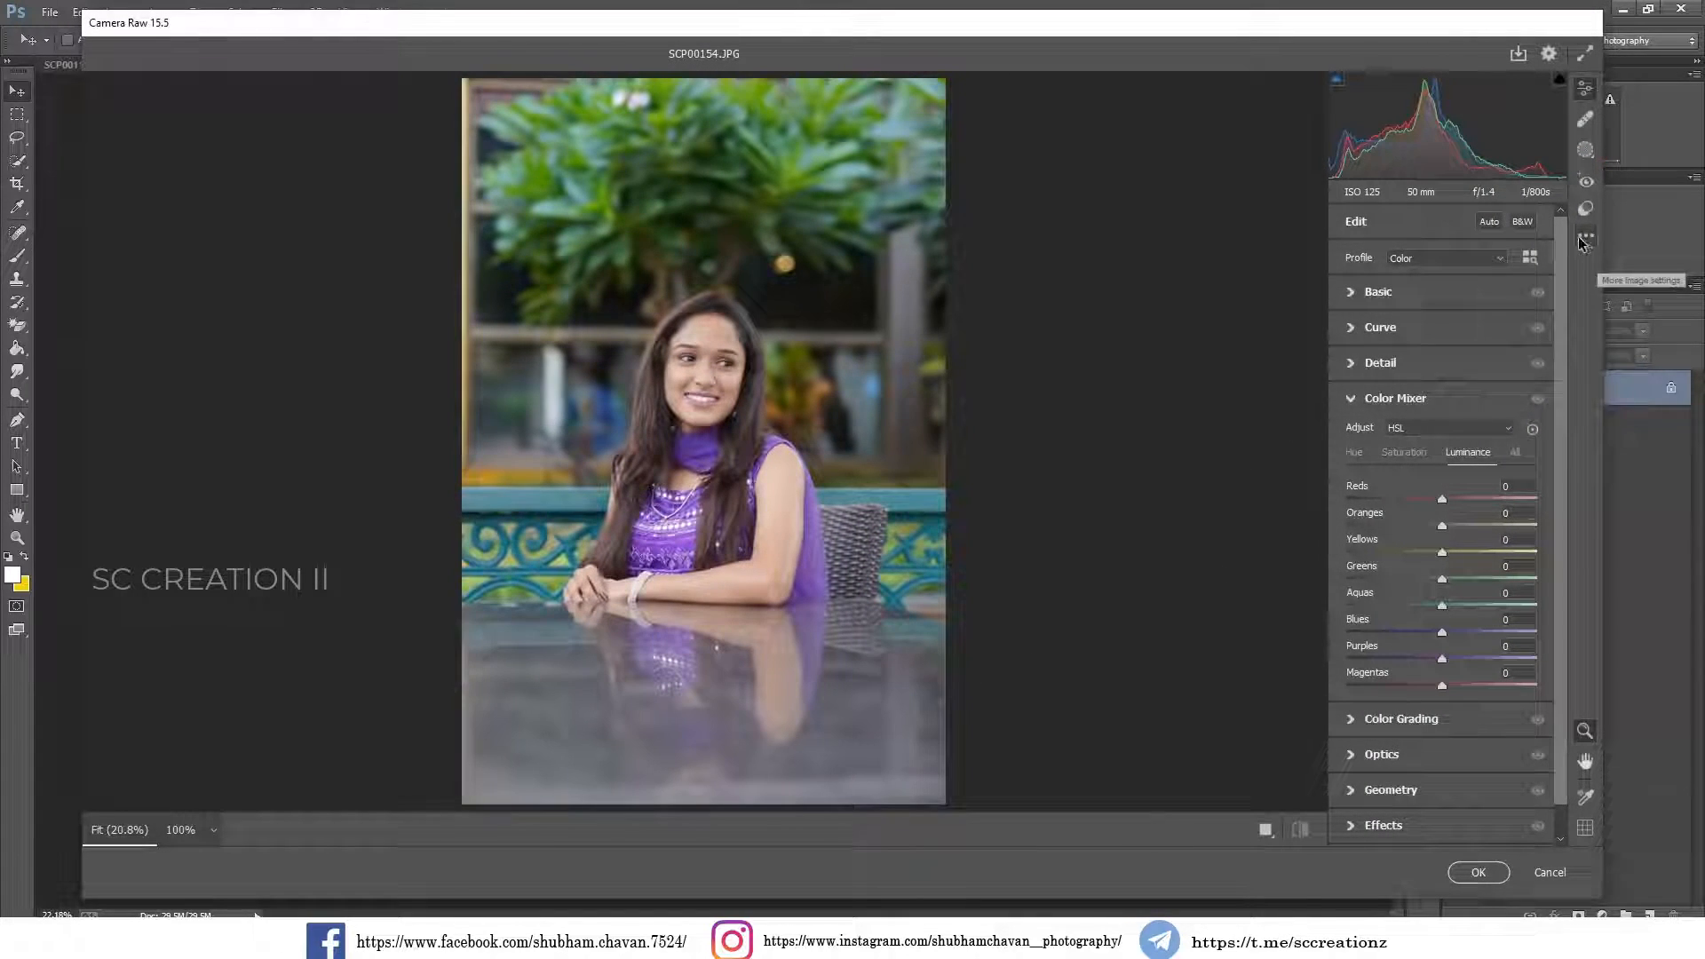
{"action": "left_click", "coordinate": [1585, 235]}
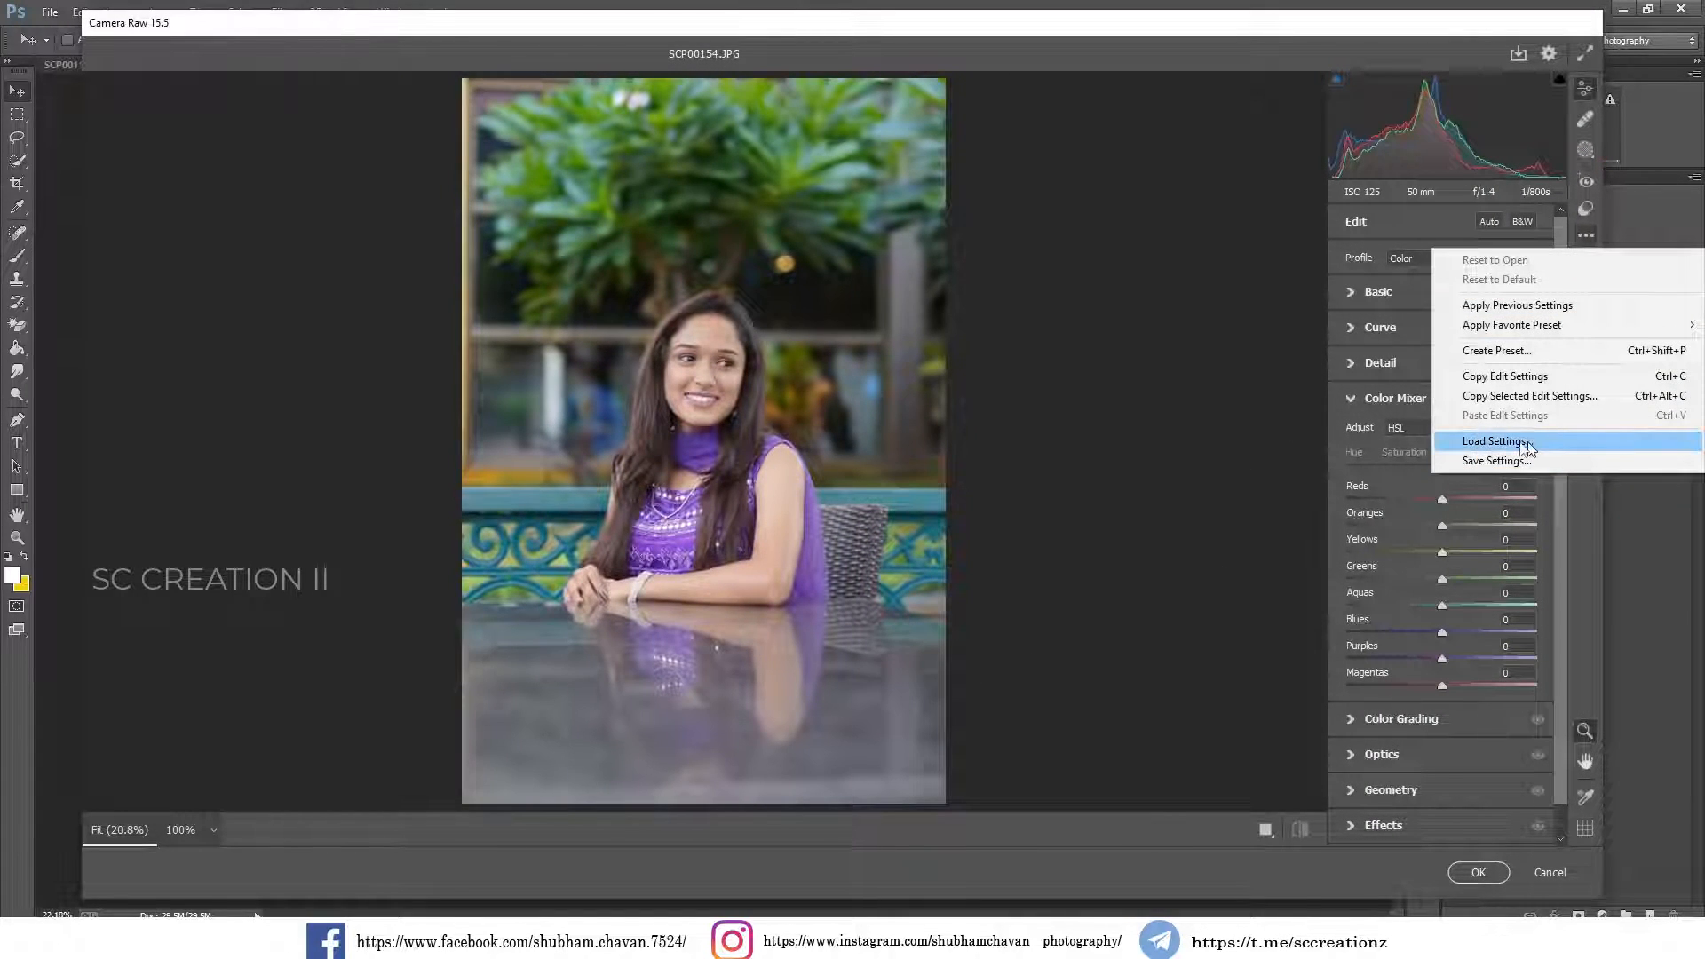
{"action": "left_click", "coordinate": [1499, 441]}
{"action": "double_click", "coordinate": [1289, 296]}
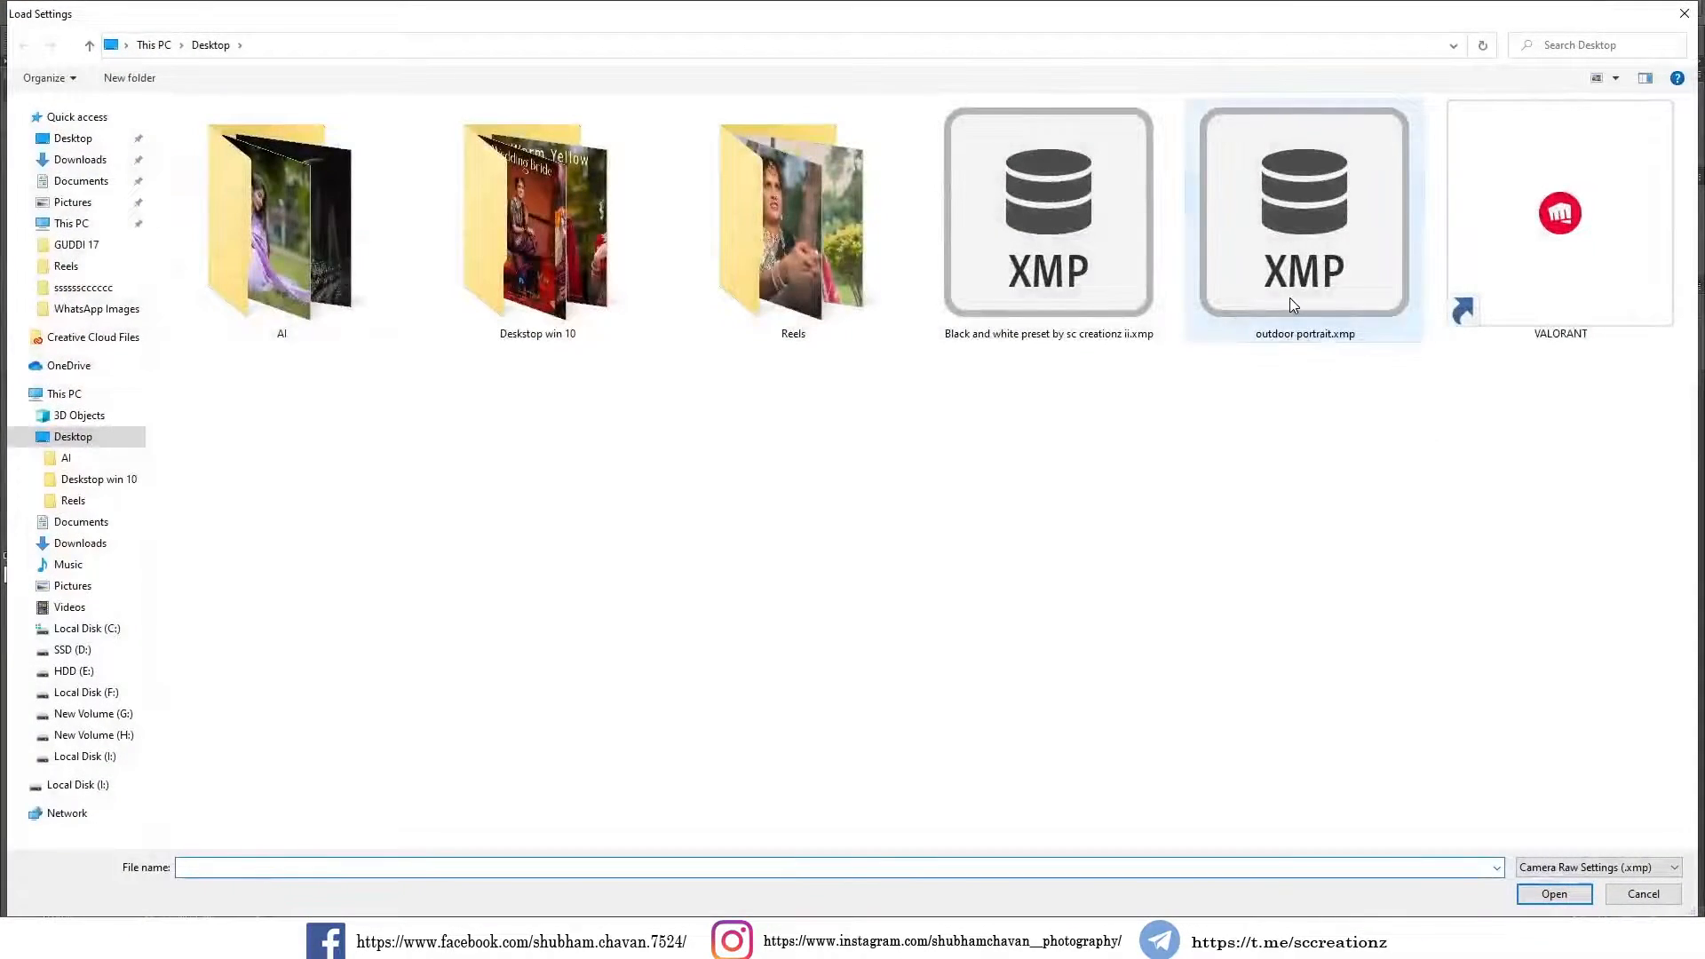
{"action": "scroll", "coordinate": [691, 380], "scroll_direction": "up", "scroll_amount": 5}
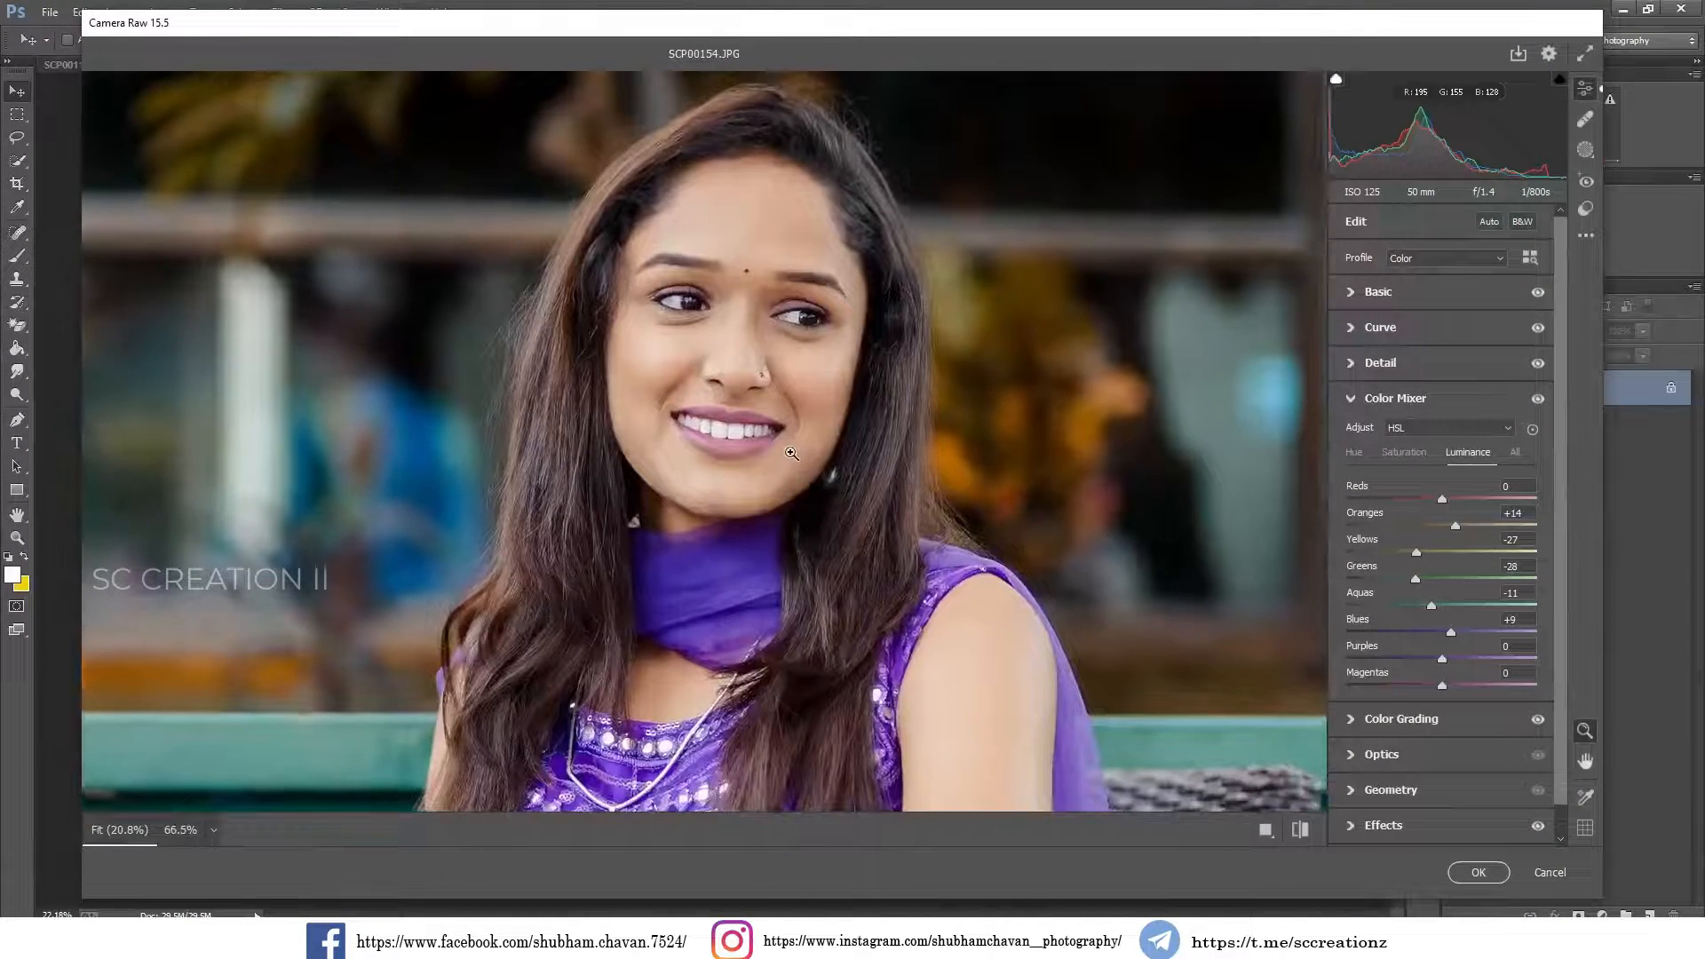
{"action": "scroll", "coordinate": [697, 386], "scroll_direction": "down", "scroll_amount": 5}
{"action": "scroll", "coordinate": [1399, 829], "scroll_direction": "down", "scroll_amount": 1}
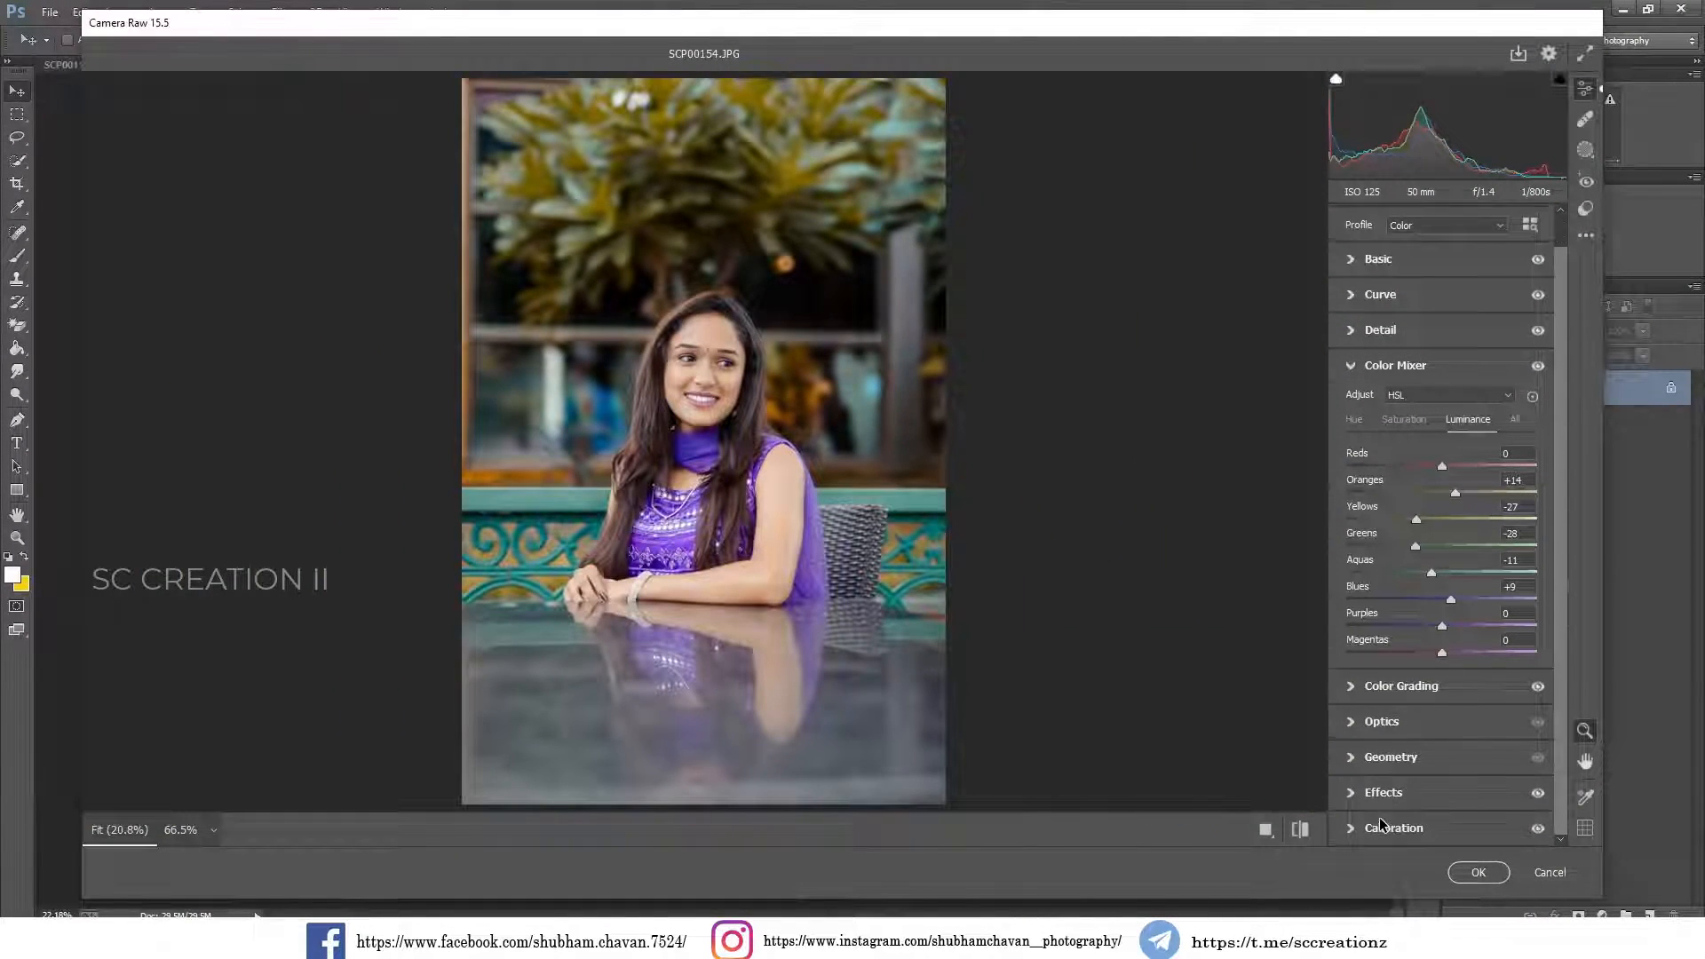
- Set the Green and Blue Primary saturation to +32, slightly raise the Oranges luminance, and apply the grade
{"action": "left_click", "coordinate": [1381, 835]}
{"action": "left_click_drag", "start_coordinate": [1457, 827], "coordinate": [1473, 828]}
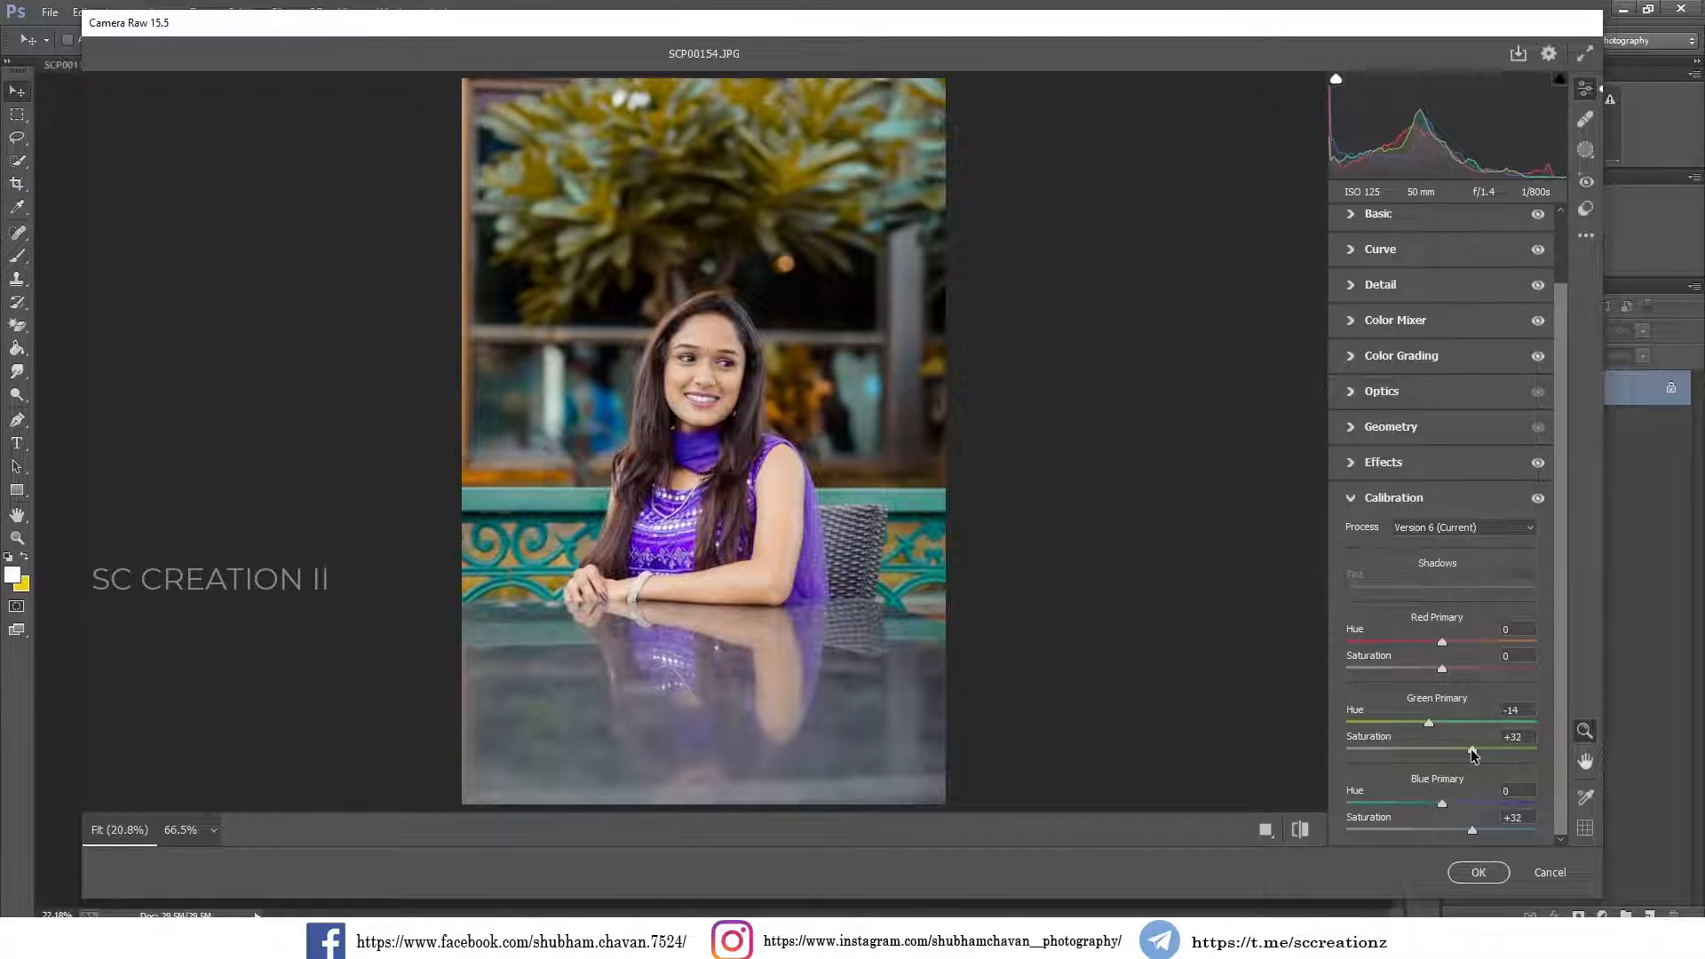
{"action": "left_click", "coordinate": [1367, 333]}
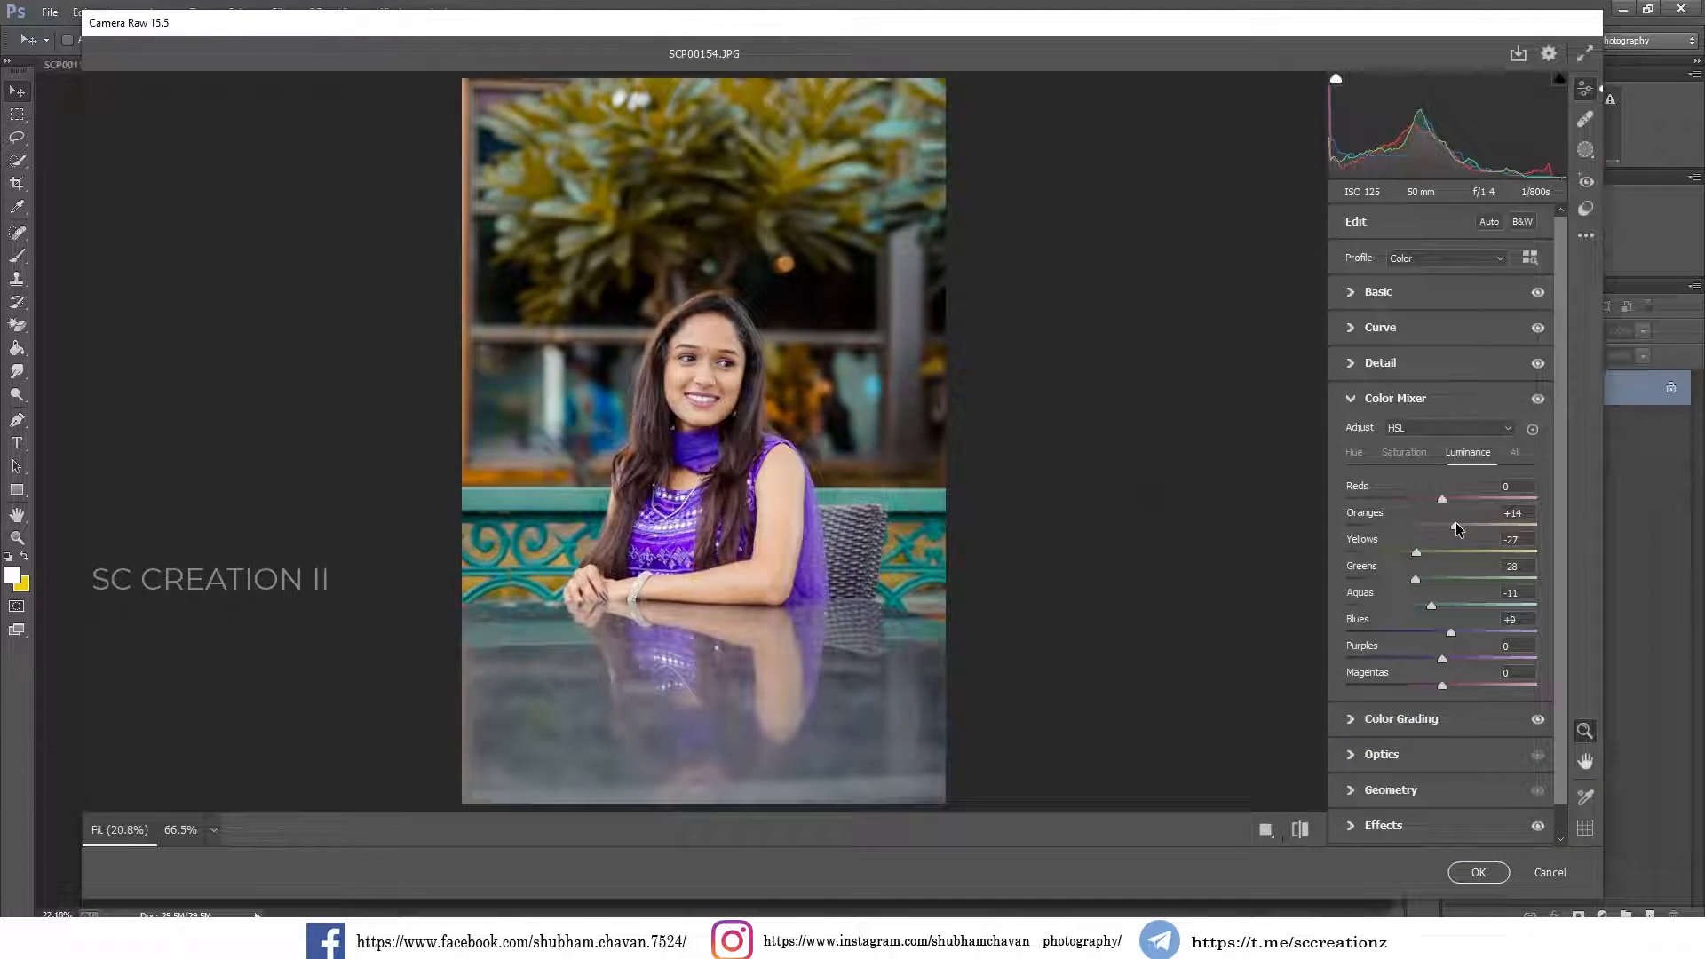
{"action": "left_click_drag", "start_coordinate": [1455, 524], "coordinate": [1466, 526]}
{"action": "key", "text": "Return"}
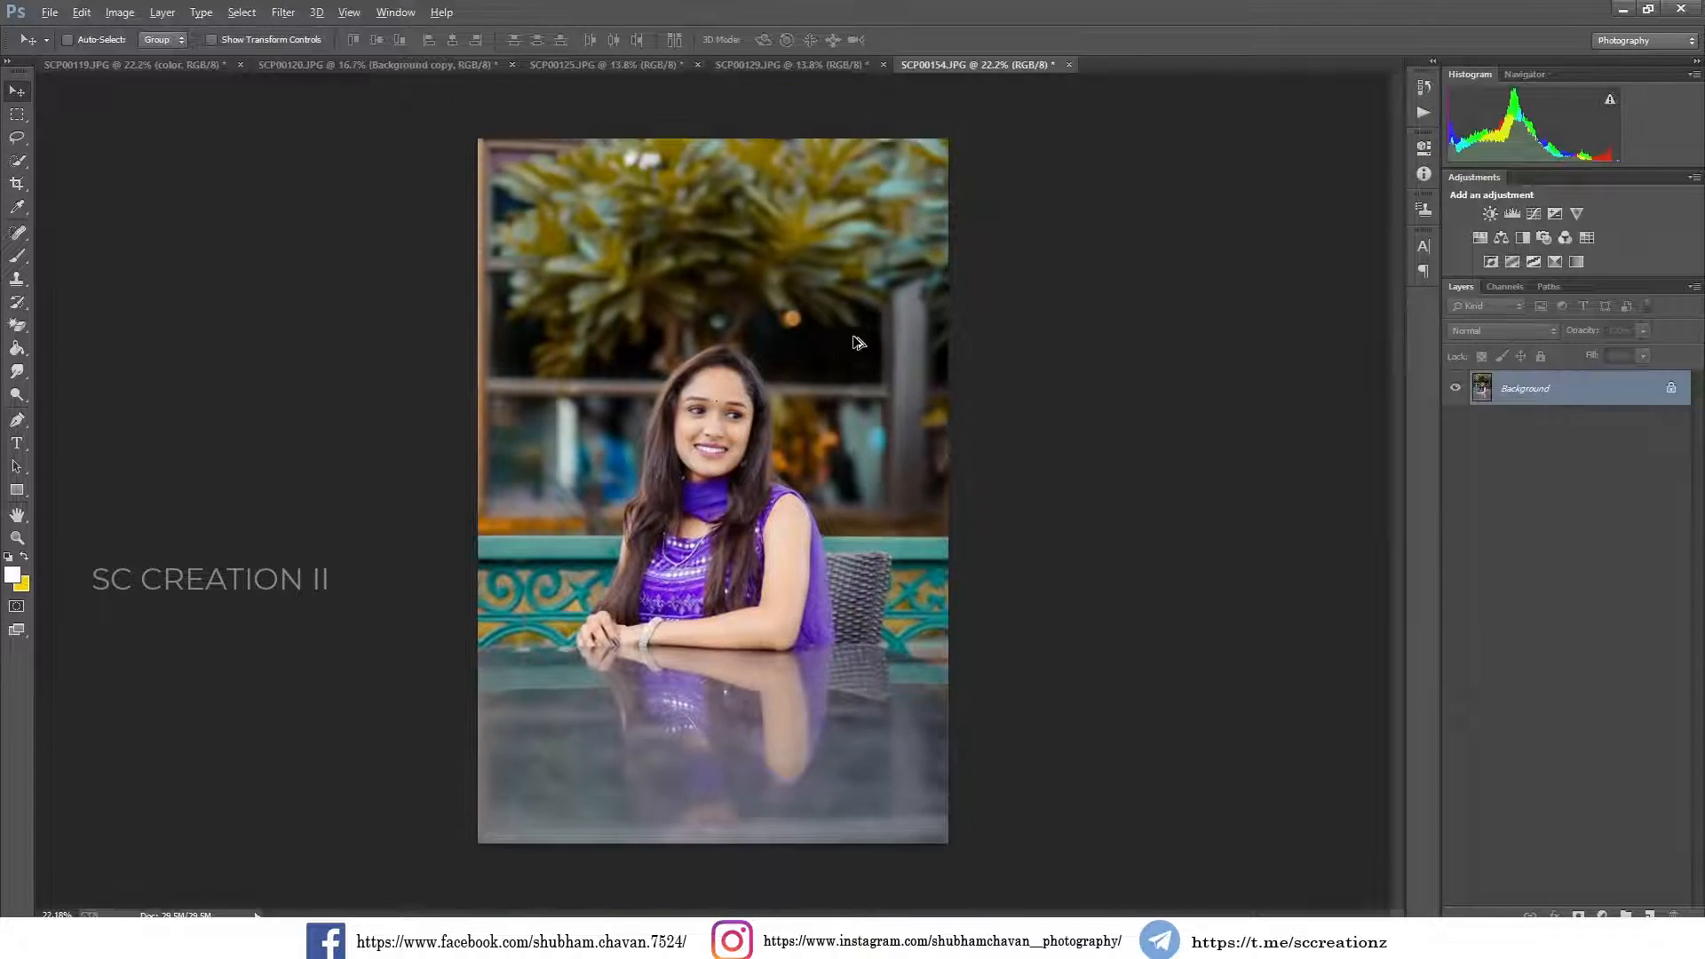
- Review the graded SCP00129.JPG, SCP00125.JPG and SCP00120.JPG one after another
{"action": "left_click", "coordinate": [796, 62]}
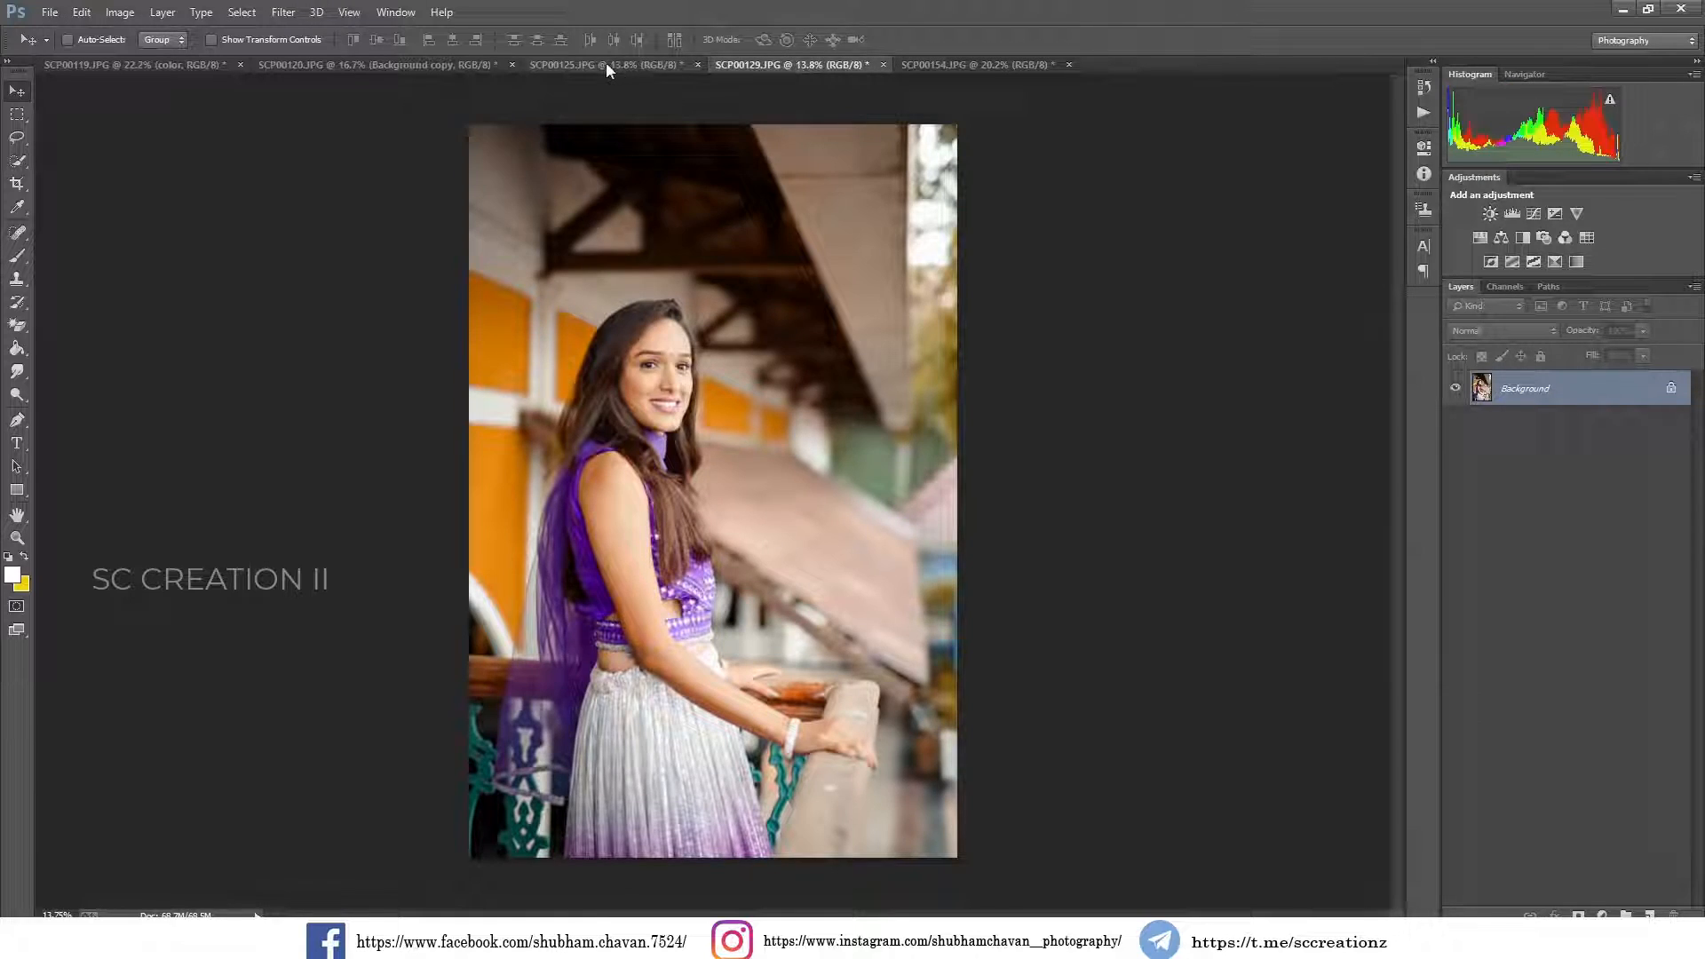
{"action": "left_click", "coordinate": [534, 64]}
{"action": "left_click", "coordinate": [391, 66]}
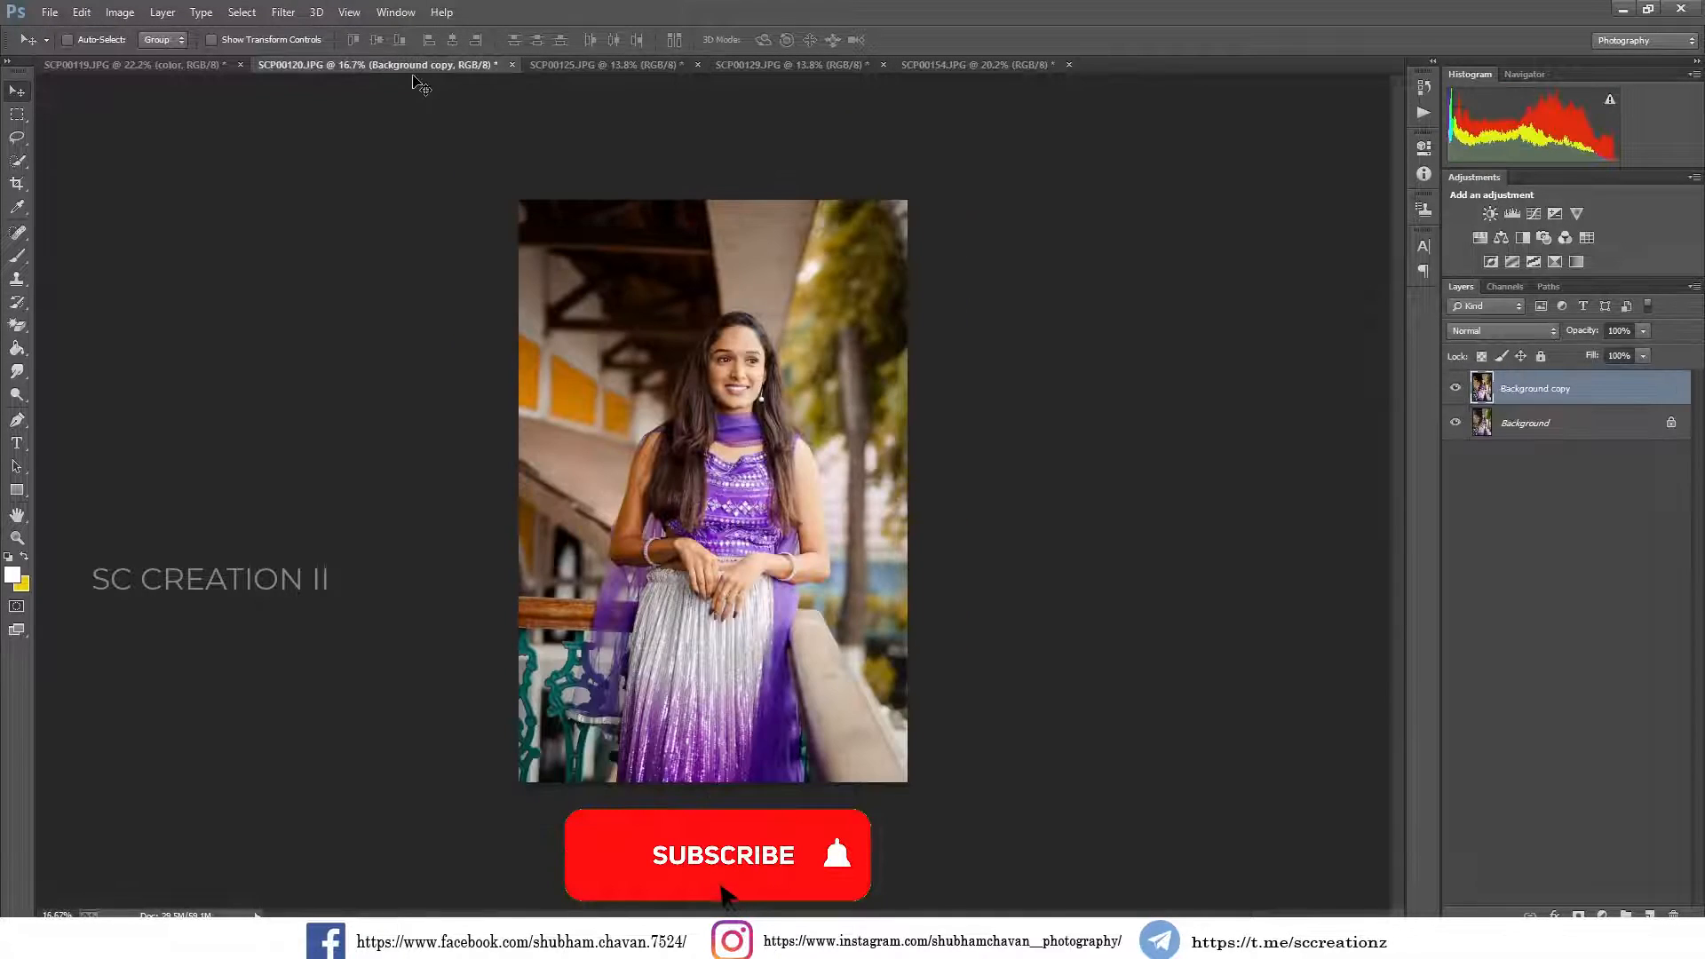
- Glance at SCP00119.JPG for comparison, return to SCP00120.JPG and brighten it with Levels, setting the white input to 244 and slightly lifting the midtones
{"action": "left_click", "coordinate": [138, 63]}
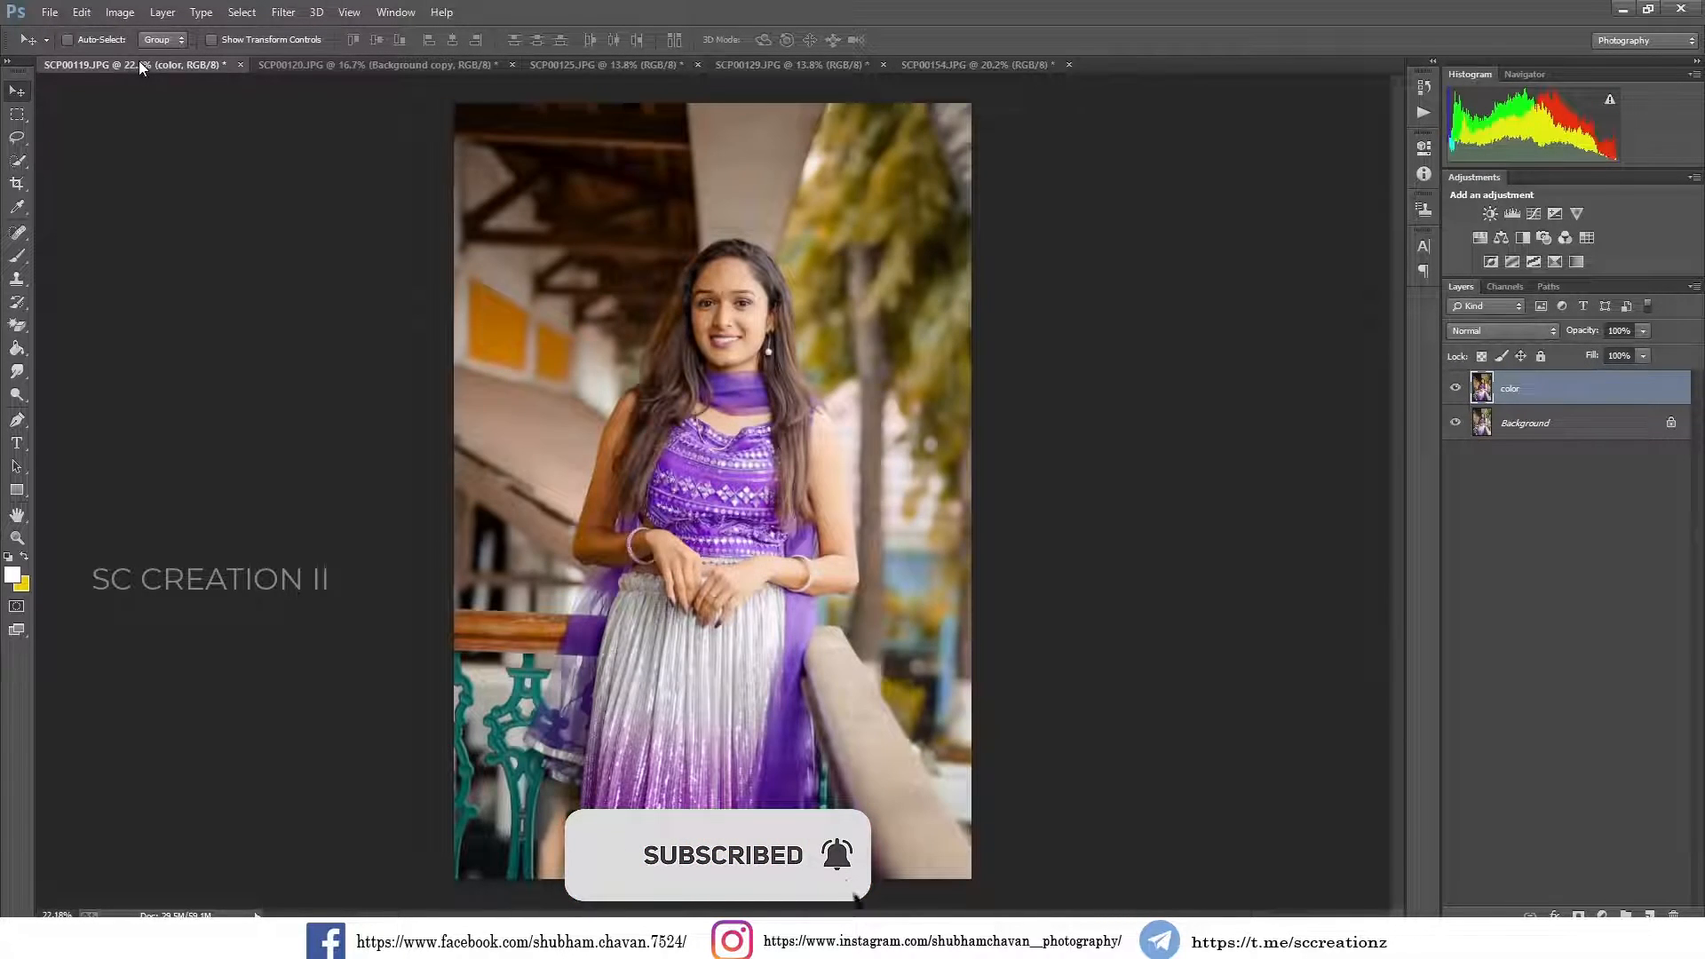
{"action": "left_click", "coordinate": [350, 62]}
{"action": "left_click", "coordinate": [120, 12]}
{"action": "mouse_move", "coordinate": [147, 52]}
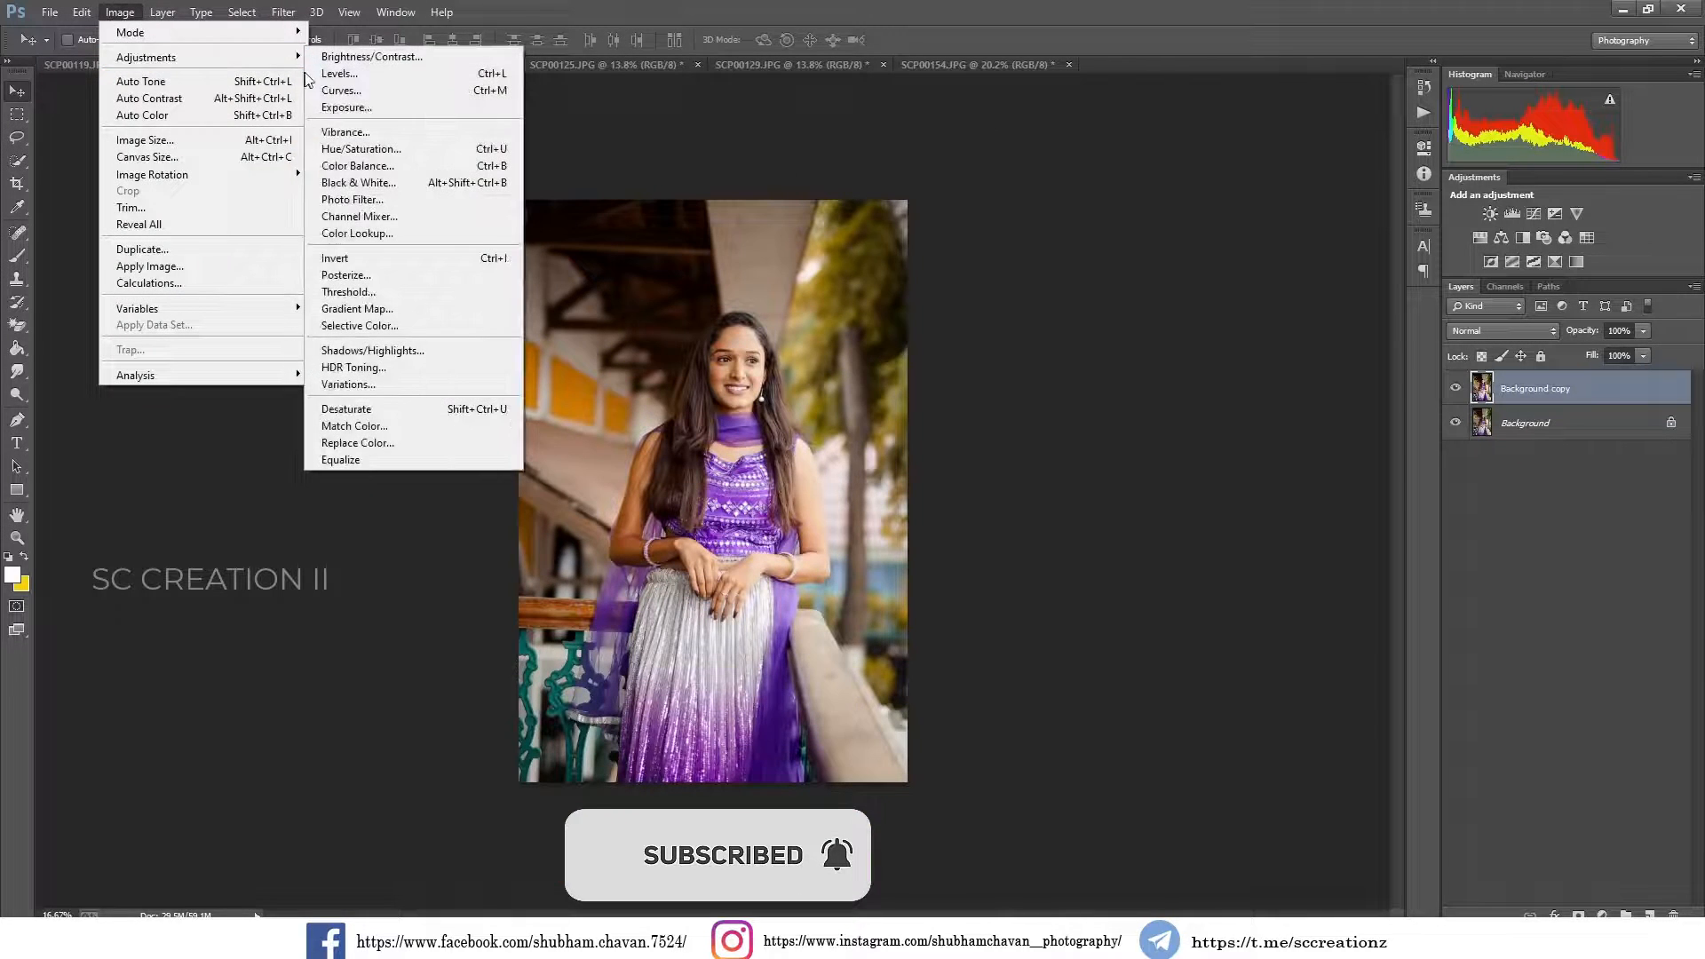
{"action": "left_click", "coordinate": [355, 73]}
{"action": "left_click_drag", "start_coordinate": [1370, 366], "coordinate": [1361, 366]}
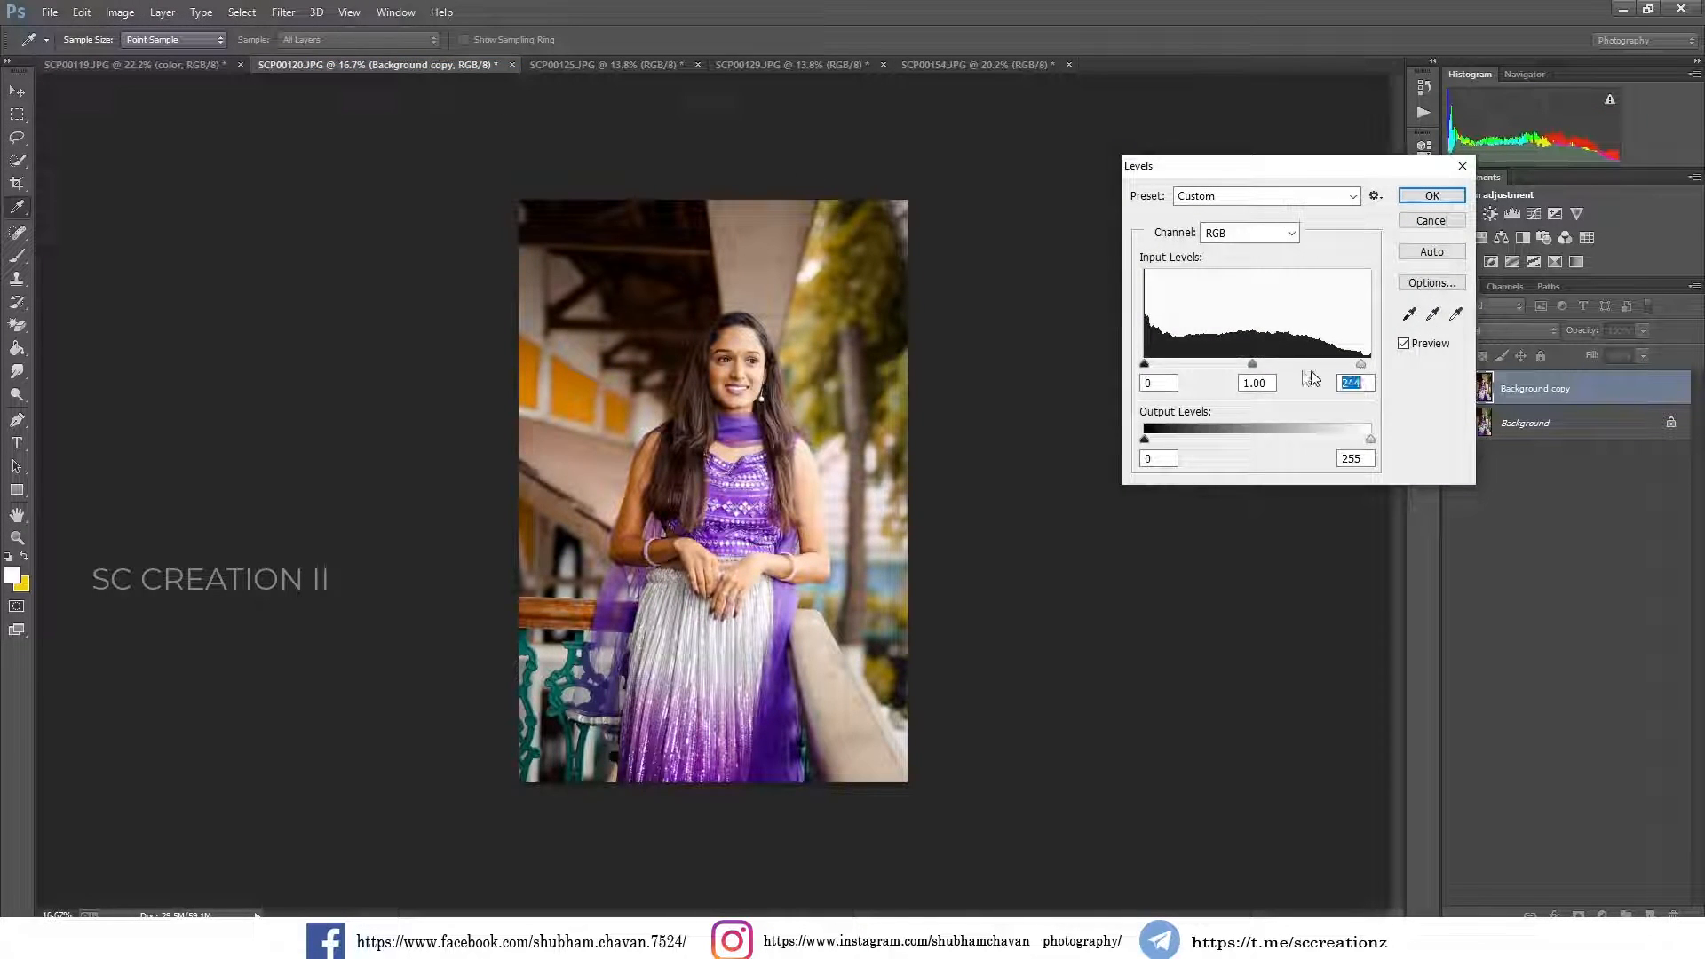
{"action": "left_click_drag", "start_coordinate": [1256, 365], "coordinate": [1245, 365]}
{"action": "key", "text": "Return"}
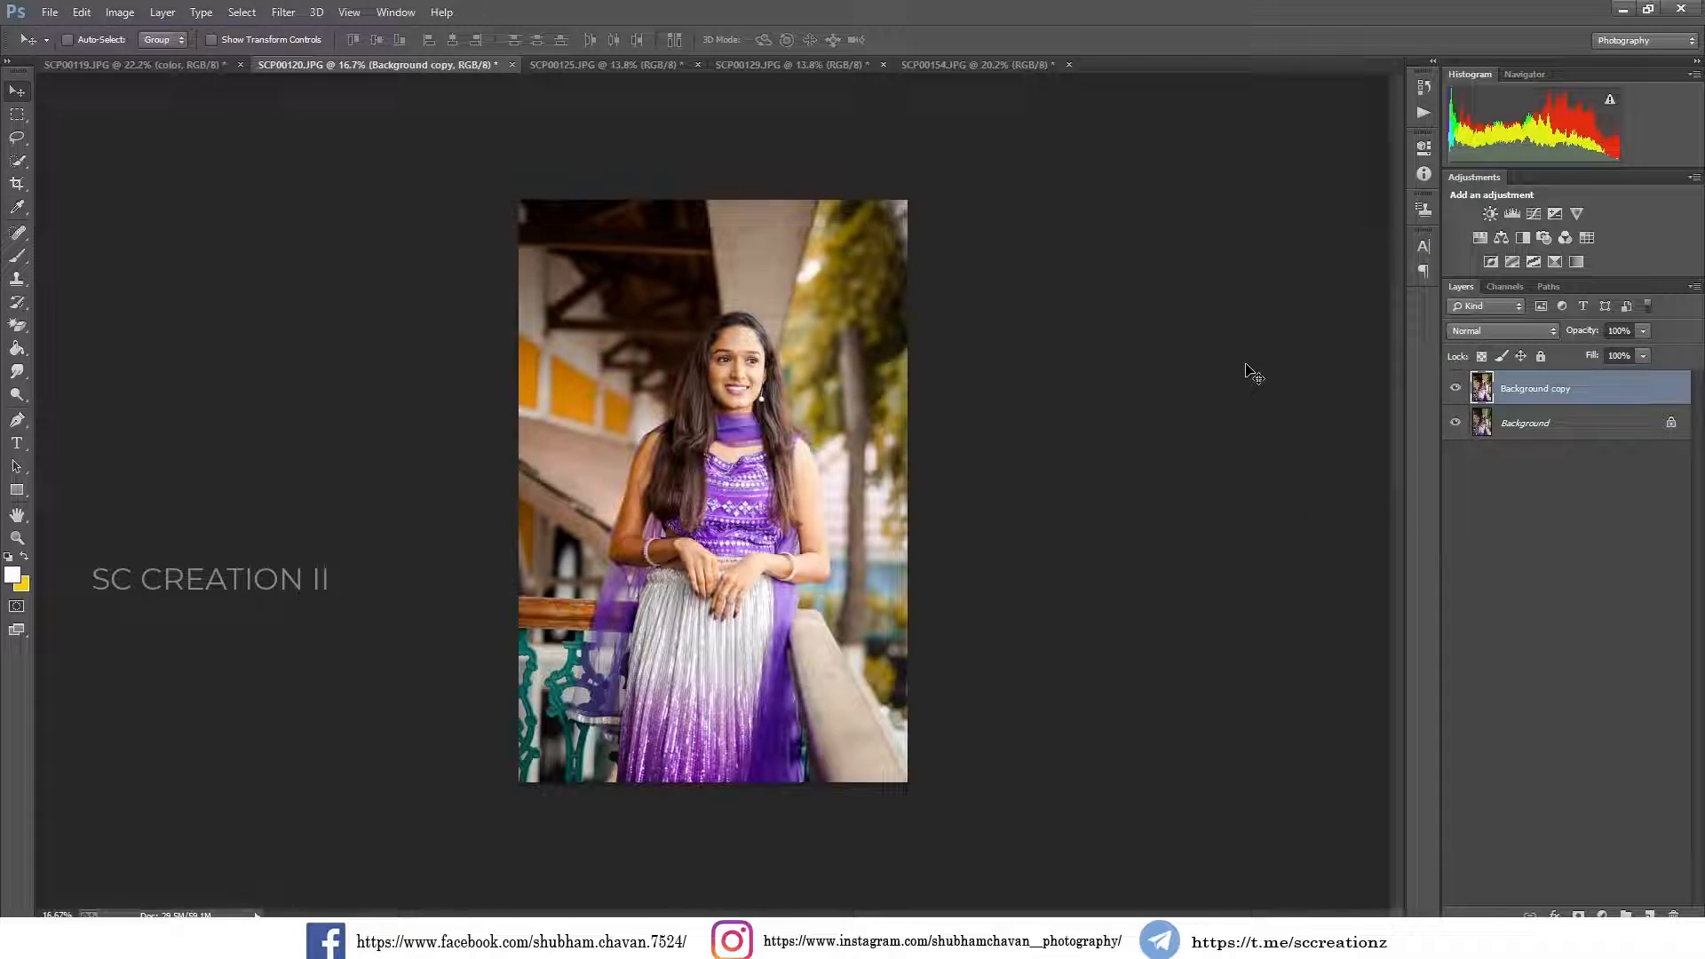
- Examine SCP00120.JPG enlarged, switch to SCP00119.JPG and compare it with and without its color layer
{"action": "left_click", "coordinate": [1424, 112]}
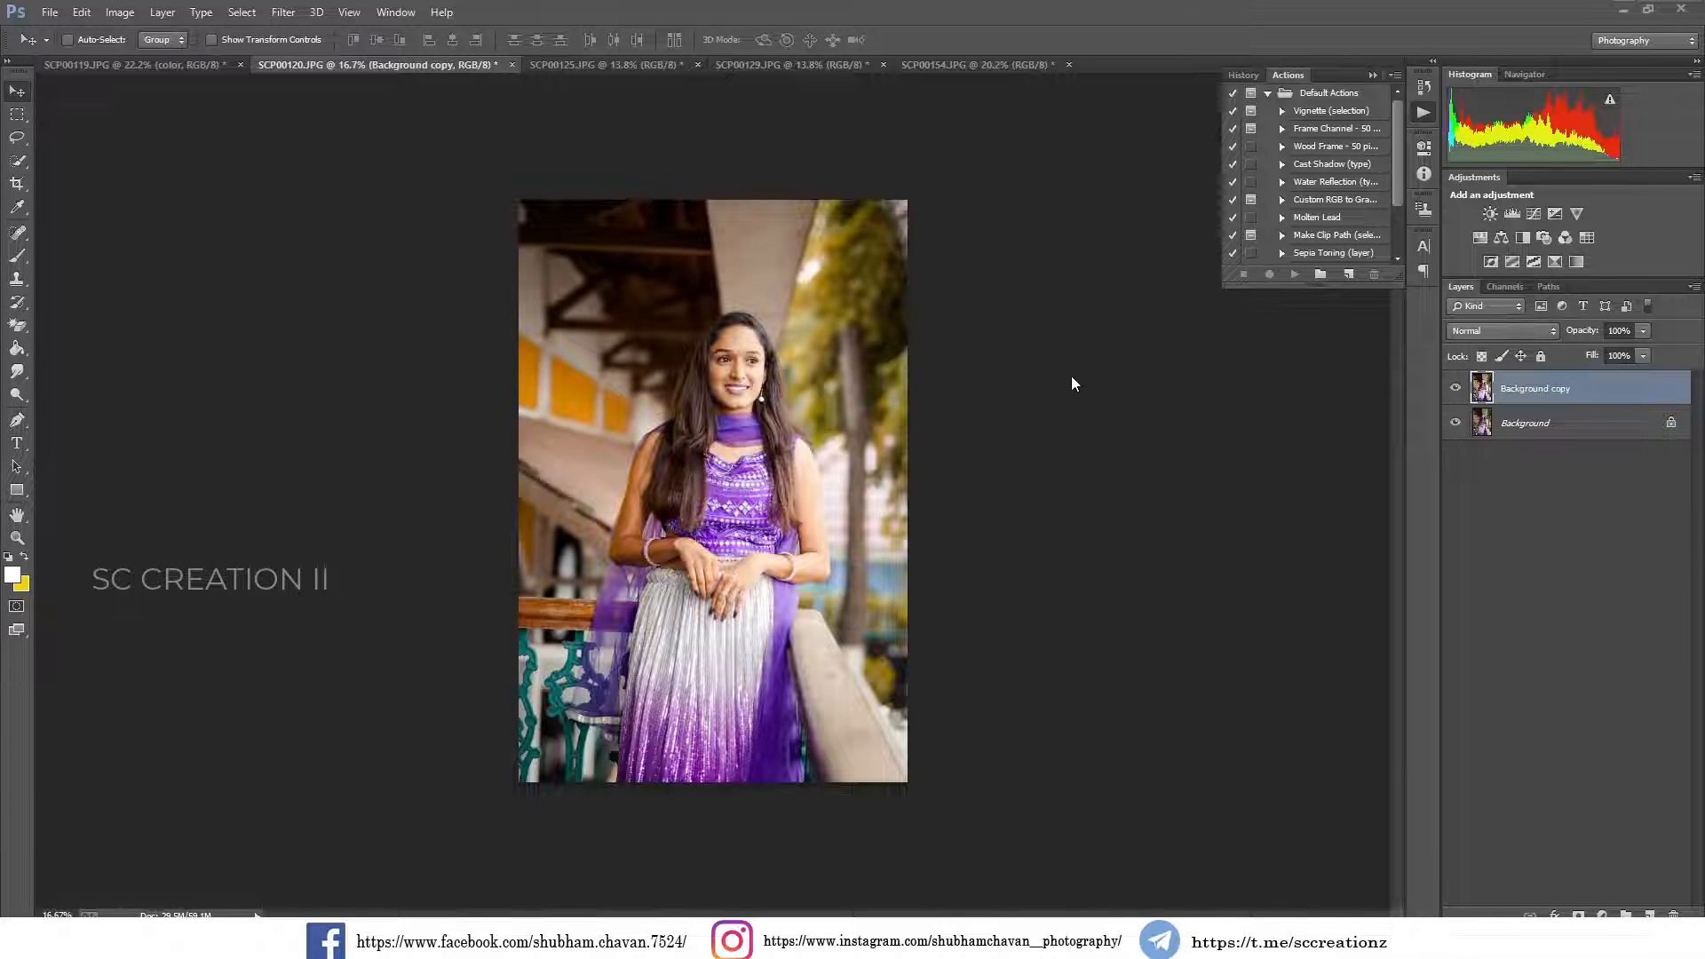
{"action": "left_click", "coordinate": [1373, 75]}
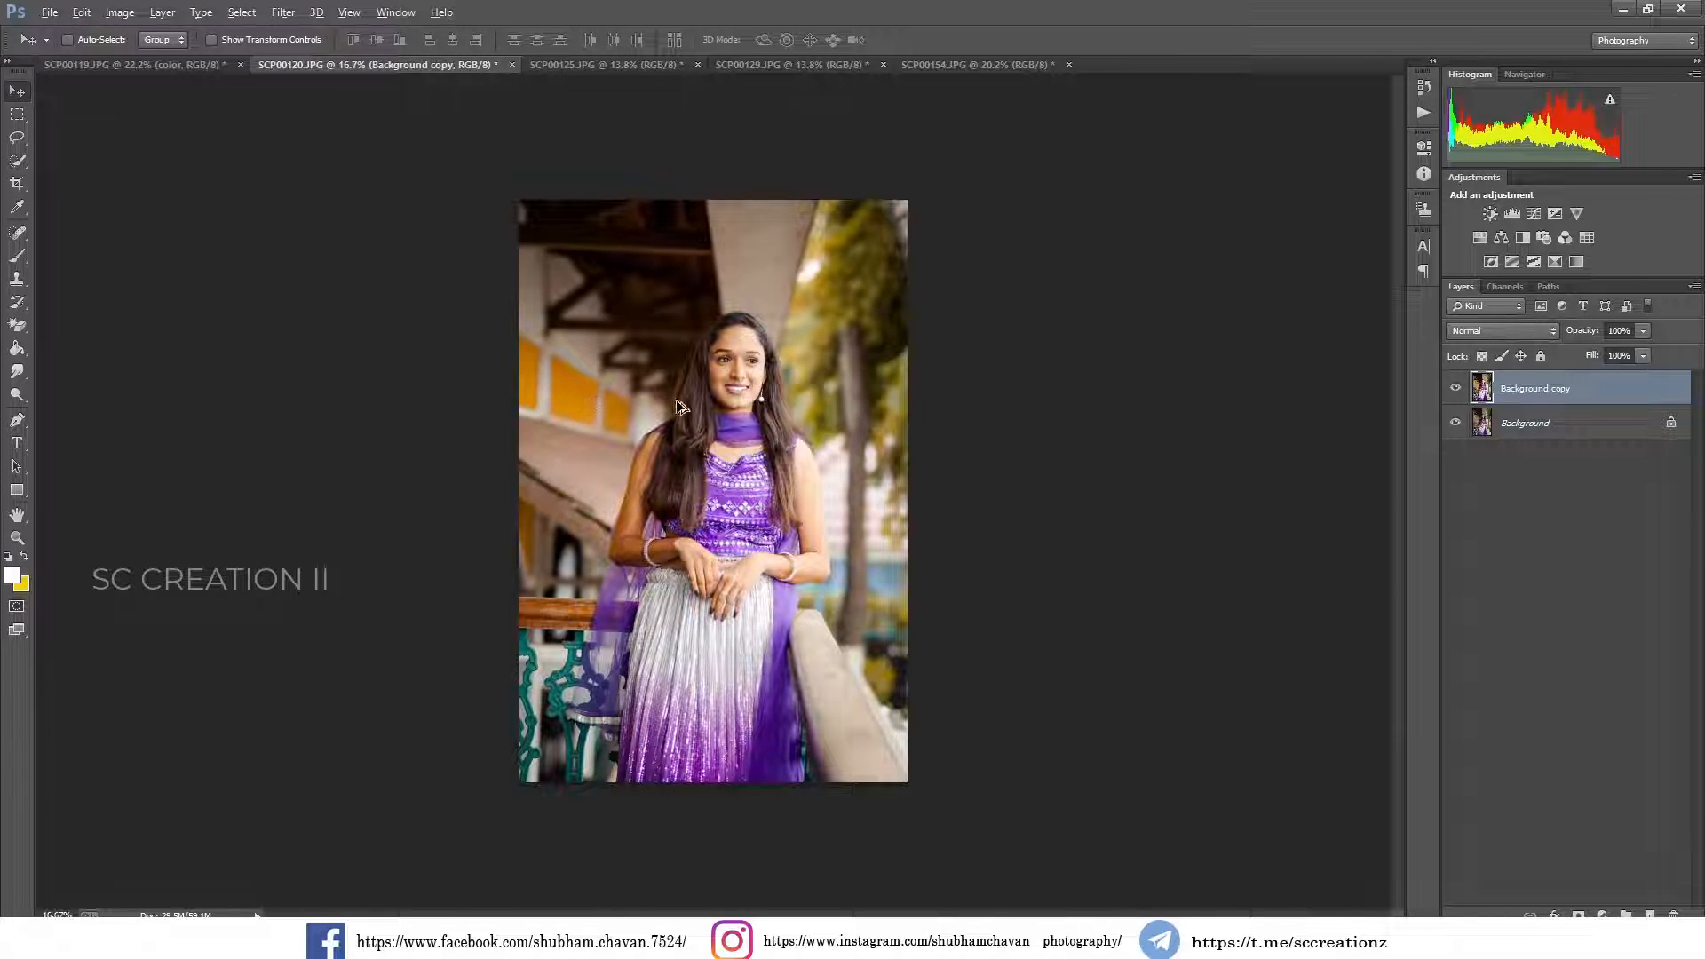
{"action": "key", "text": "ctrl+plus"}
{"action": "scroll", "coordinate": [678, 402], "scroll_direction": "up", "scroll_amount": 1}
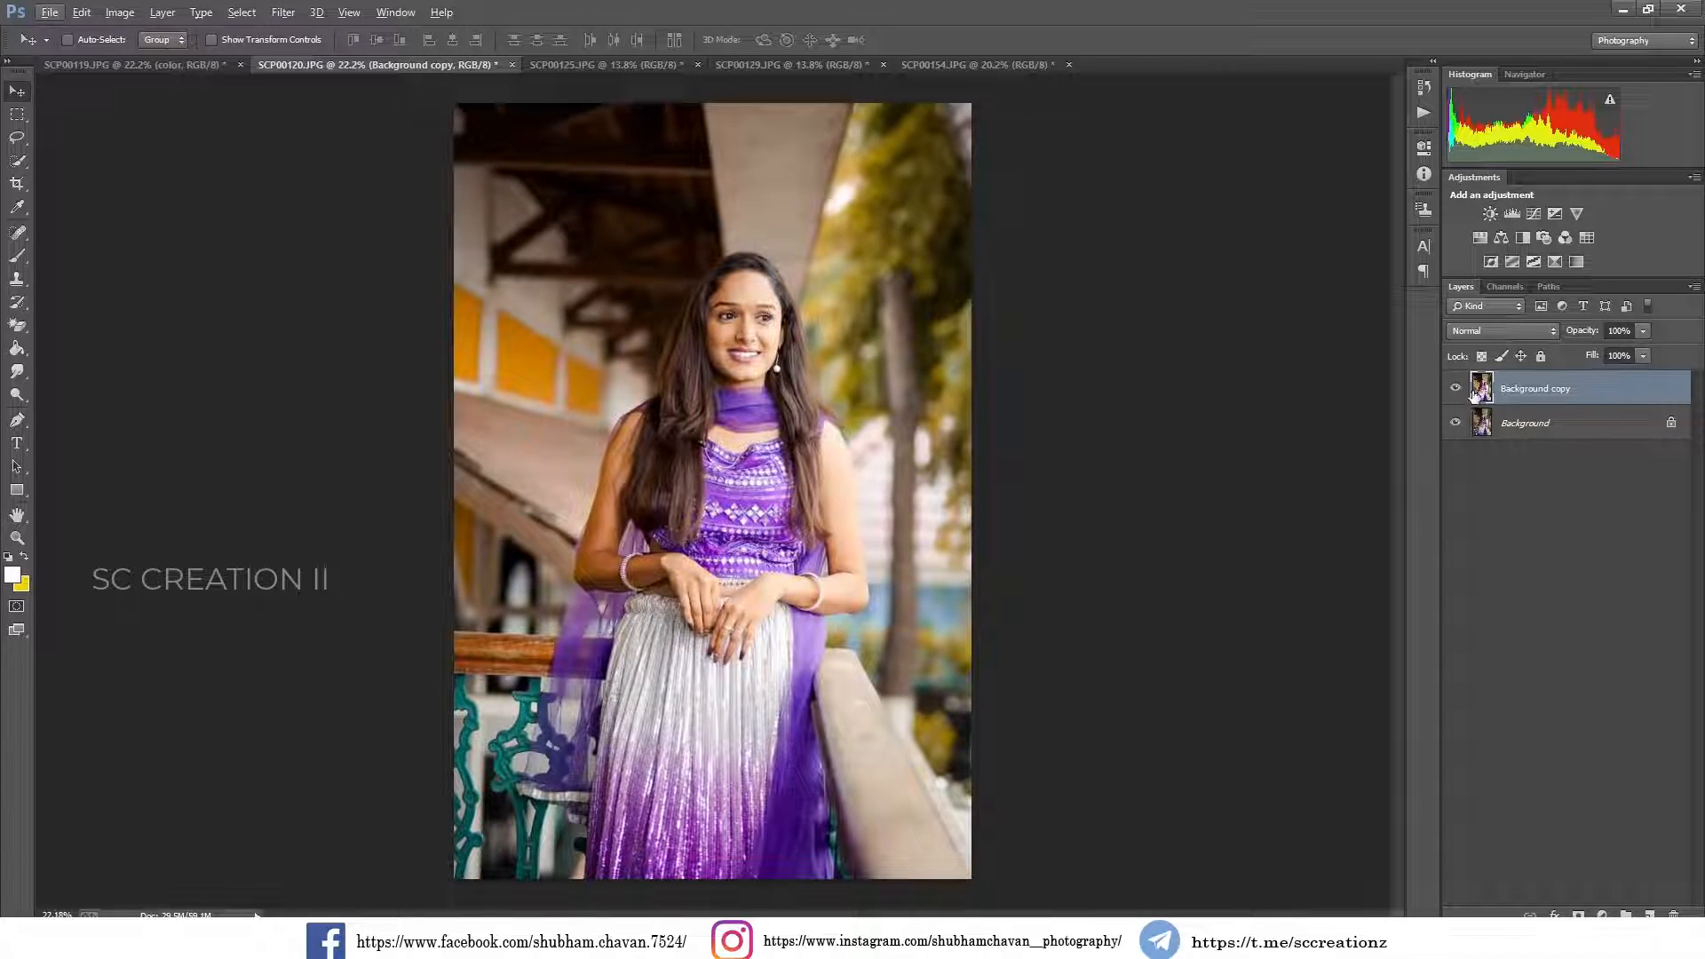
{"action": "left_click", "coordinate": [190, 66]}
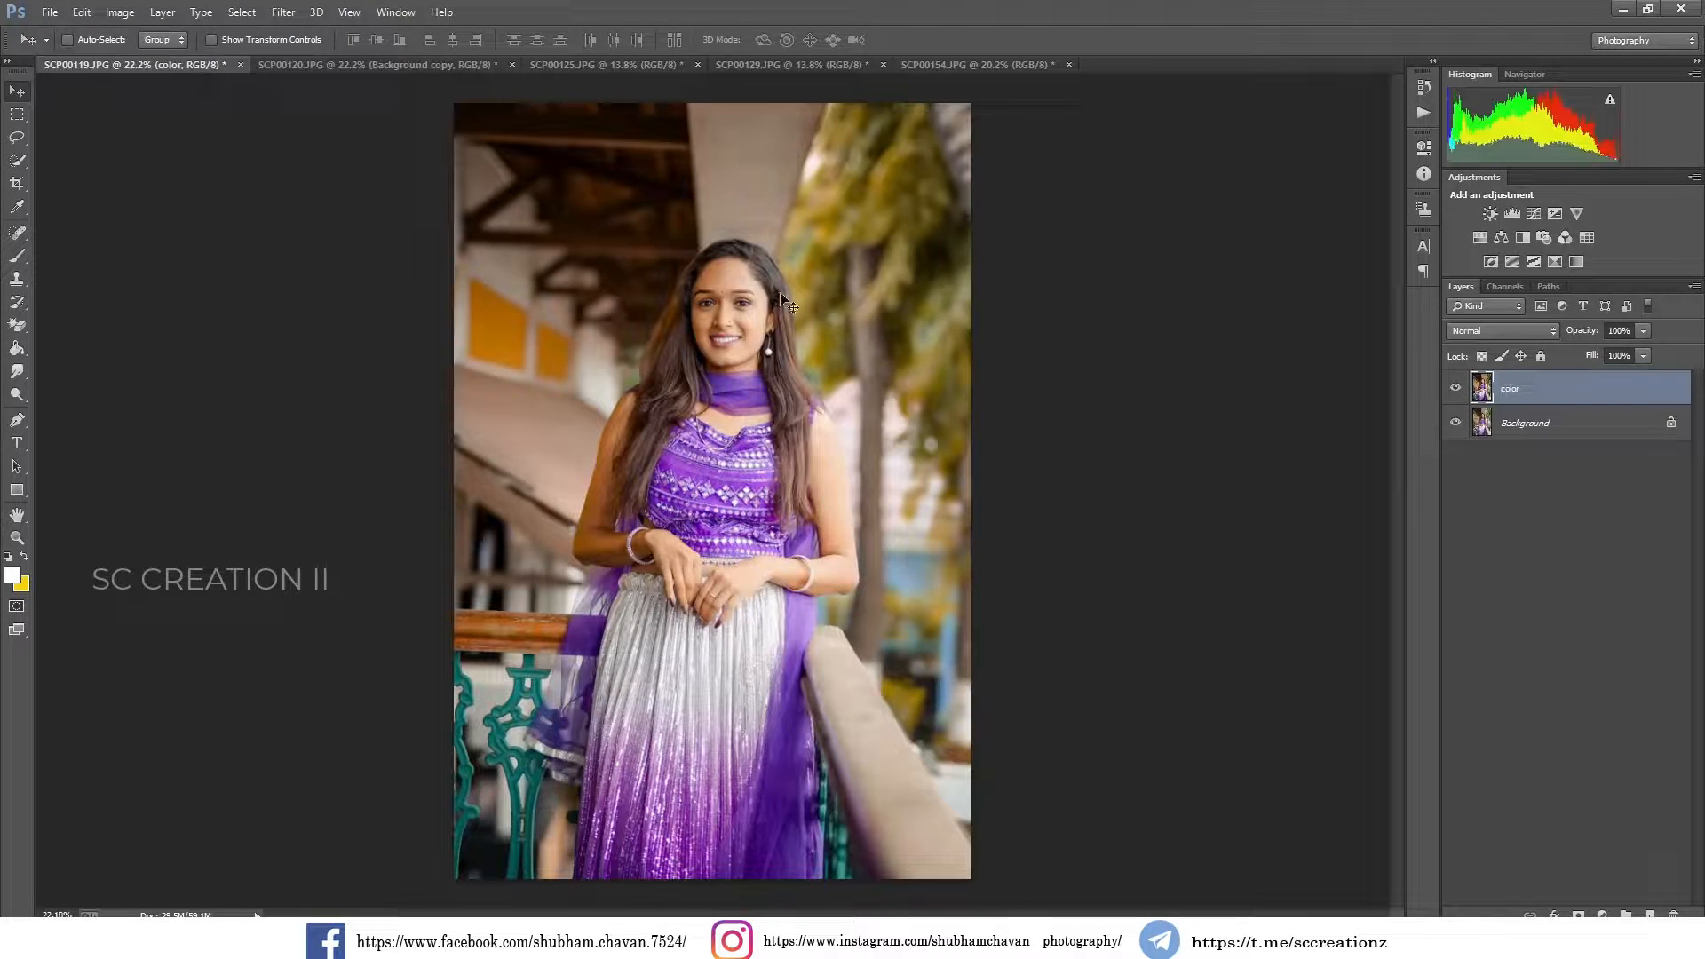
{"action": "left_click", "coordinate": [1457, 391]}
{"action": "left_click", "coordinate": [1457, 390]}
{"action": "scroll", "coordinate": [826, 405], "scroll_direction": "up", "scroll_amount": 2}
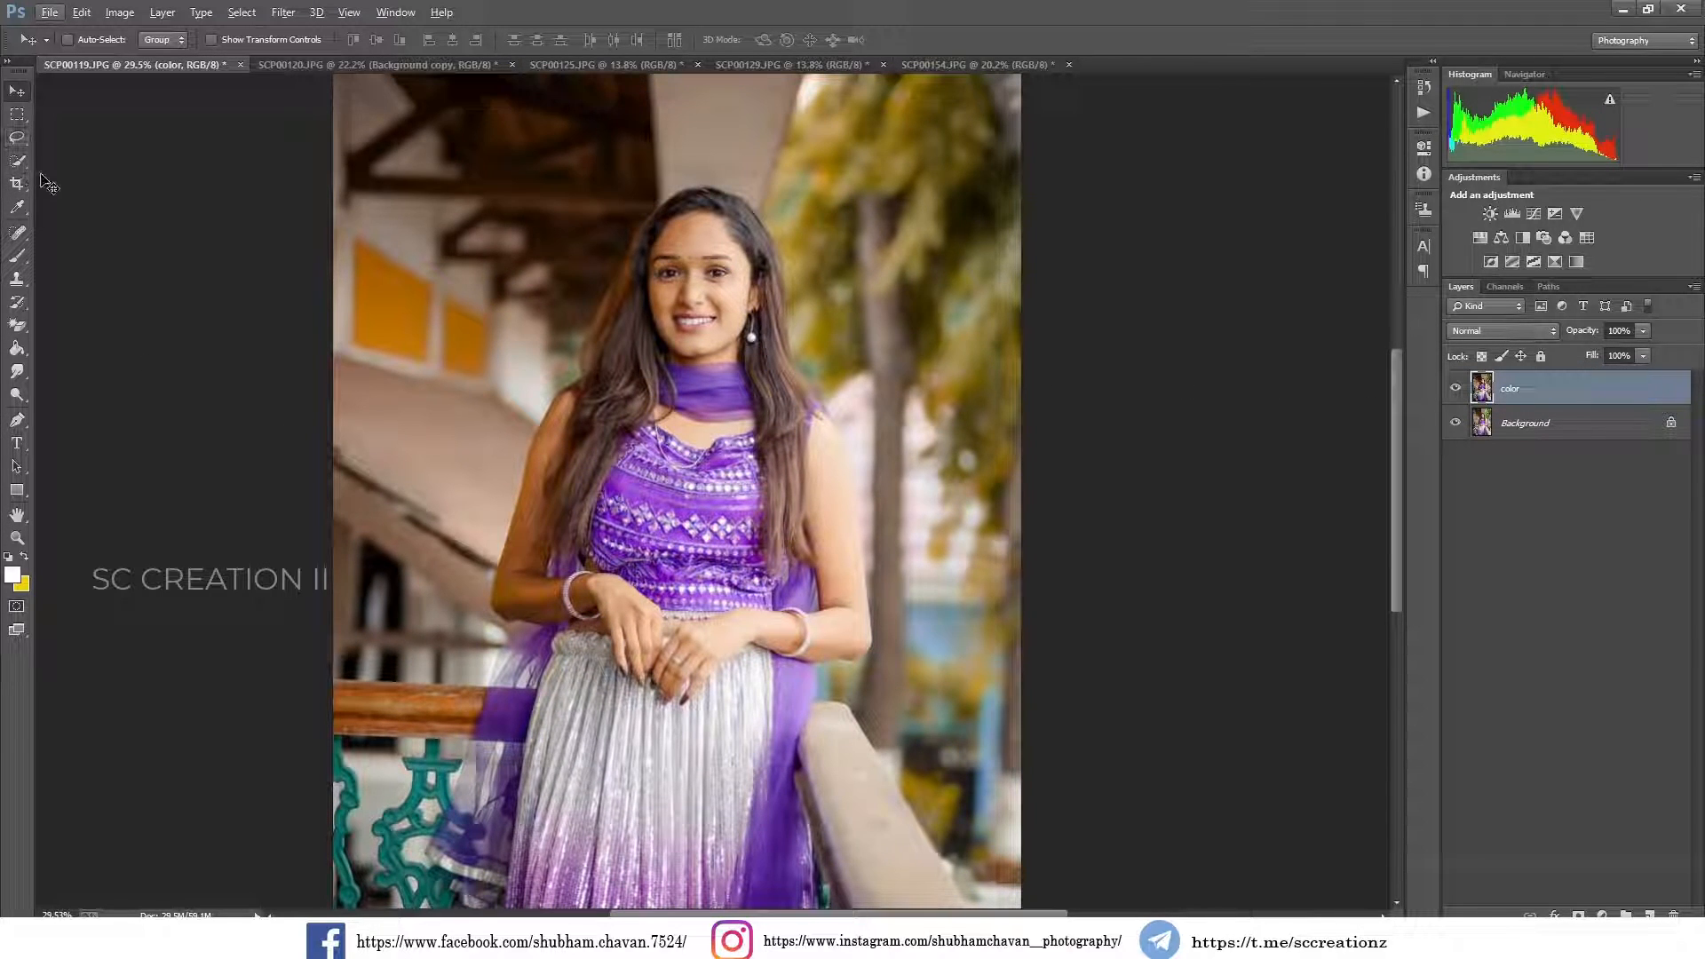
- Select the shaded arm in SCP00119.JPG with the Quick Selection tool and duplicate the color layer
{"action": "scroll", "coordinate": [459, 276], "scroll_direction": "up", "scroll_amount": 1}
{"action": "left_click", "coordinate": [17, 161]}
{"action": "mouse_move", "coordinate": [559, 499]}
{"action": "left_mouse_down"}
{"action": "mouse_move", "coordinate": [514, 613]}
{"action": "mouse_move", "coordinate": [582, 641]}
{"action": "left_mouse_up"}
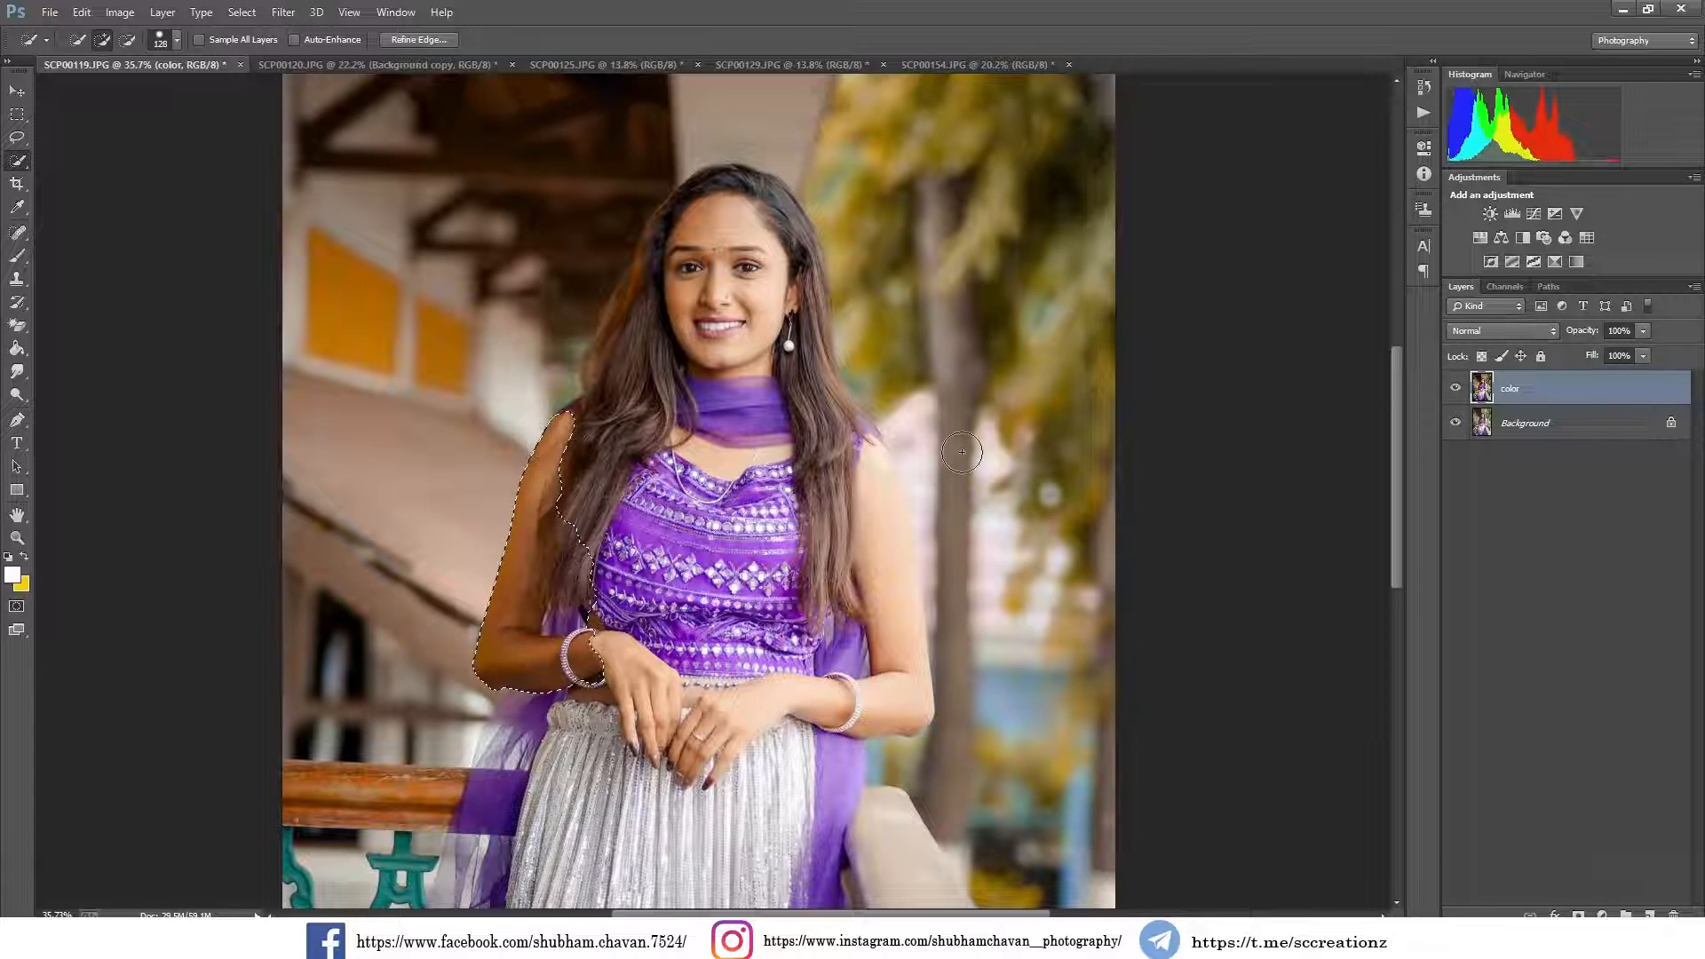
{"action": "left_click_drag", "start_coordinate": [1570, 410], "coordinate": [1649, 915]}
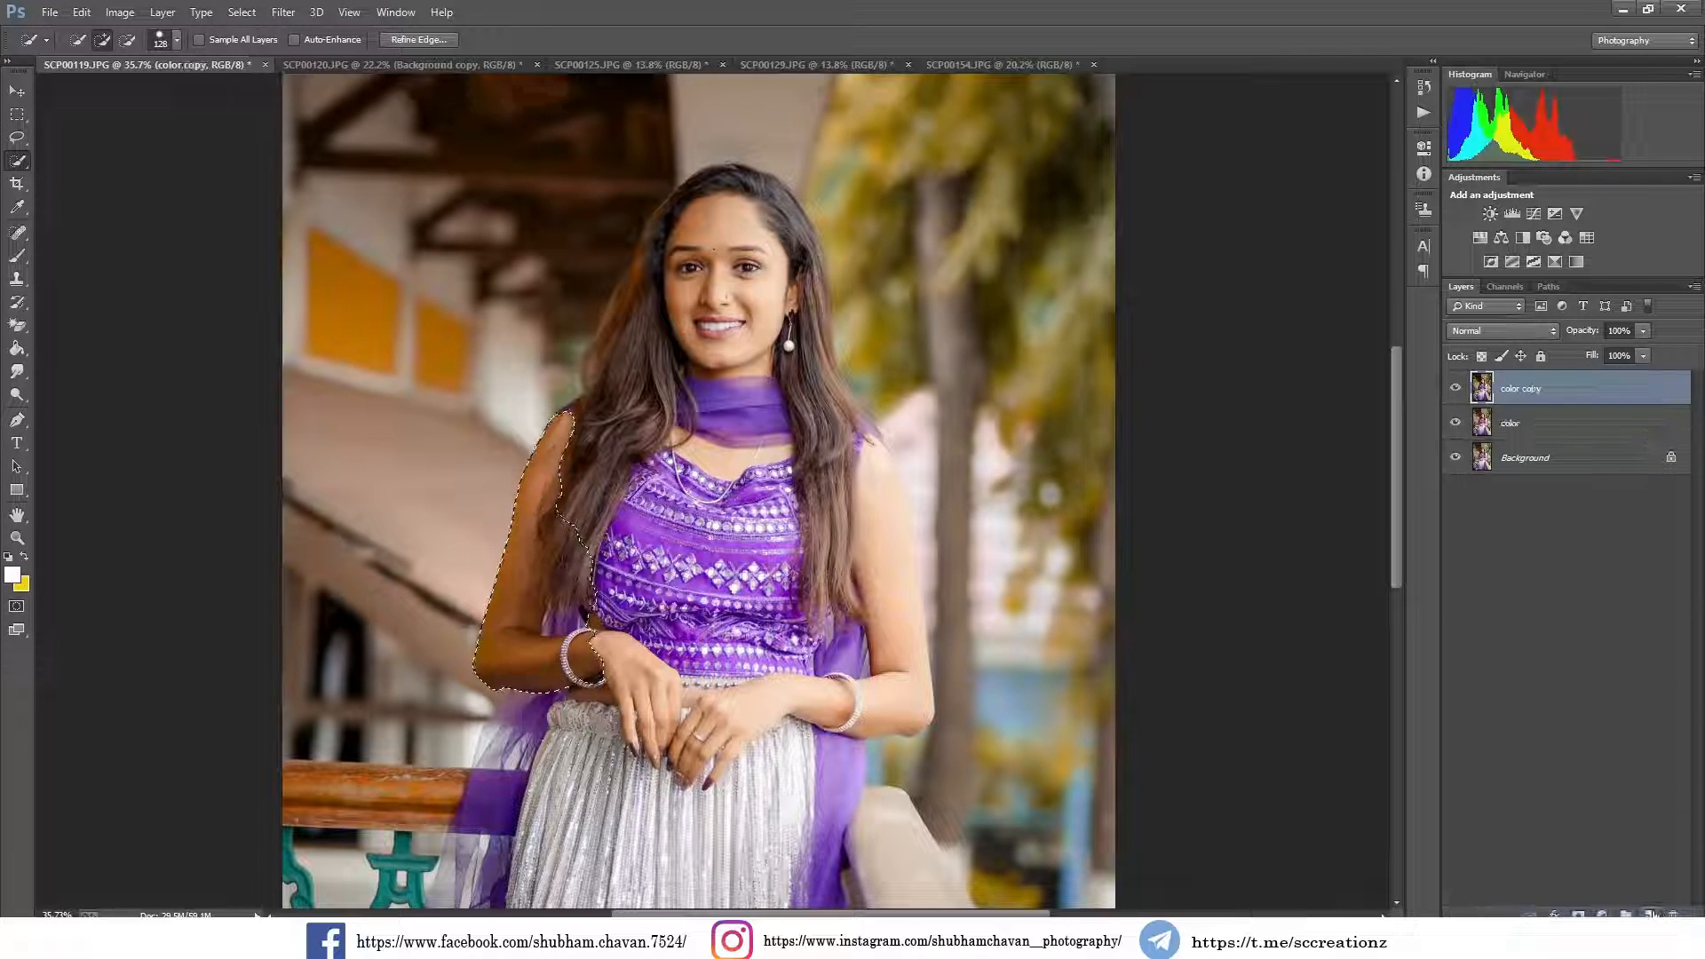
- Lighten the selected arm with the Camera Raw filter: Oranges luminance +38, Oranges saturation -25 and Yellows saturation -45
{"action": "left_click", "coordinate": [284, 13]}
{"action": "left_click", "coordinate": [366, 116]}
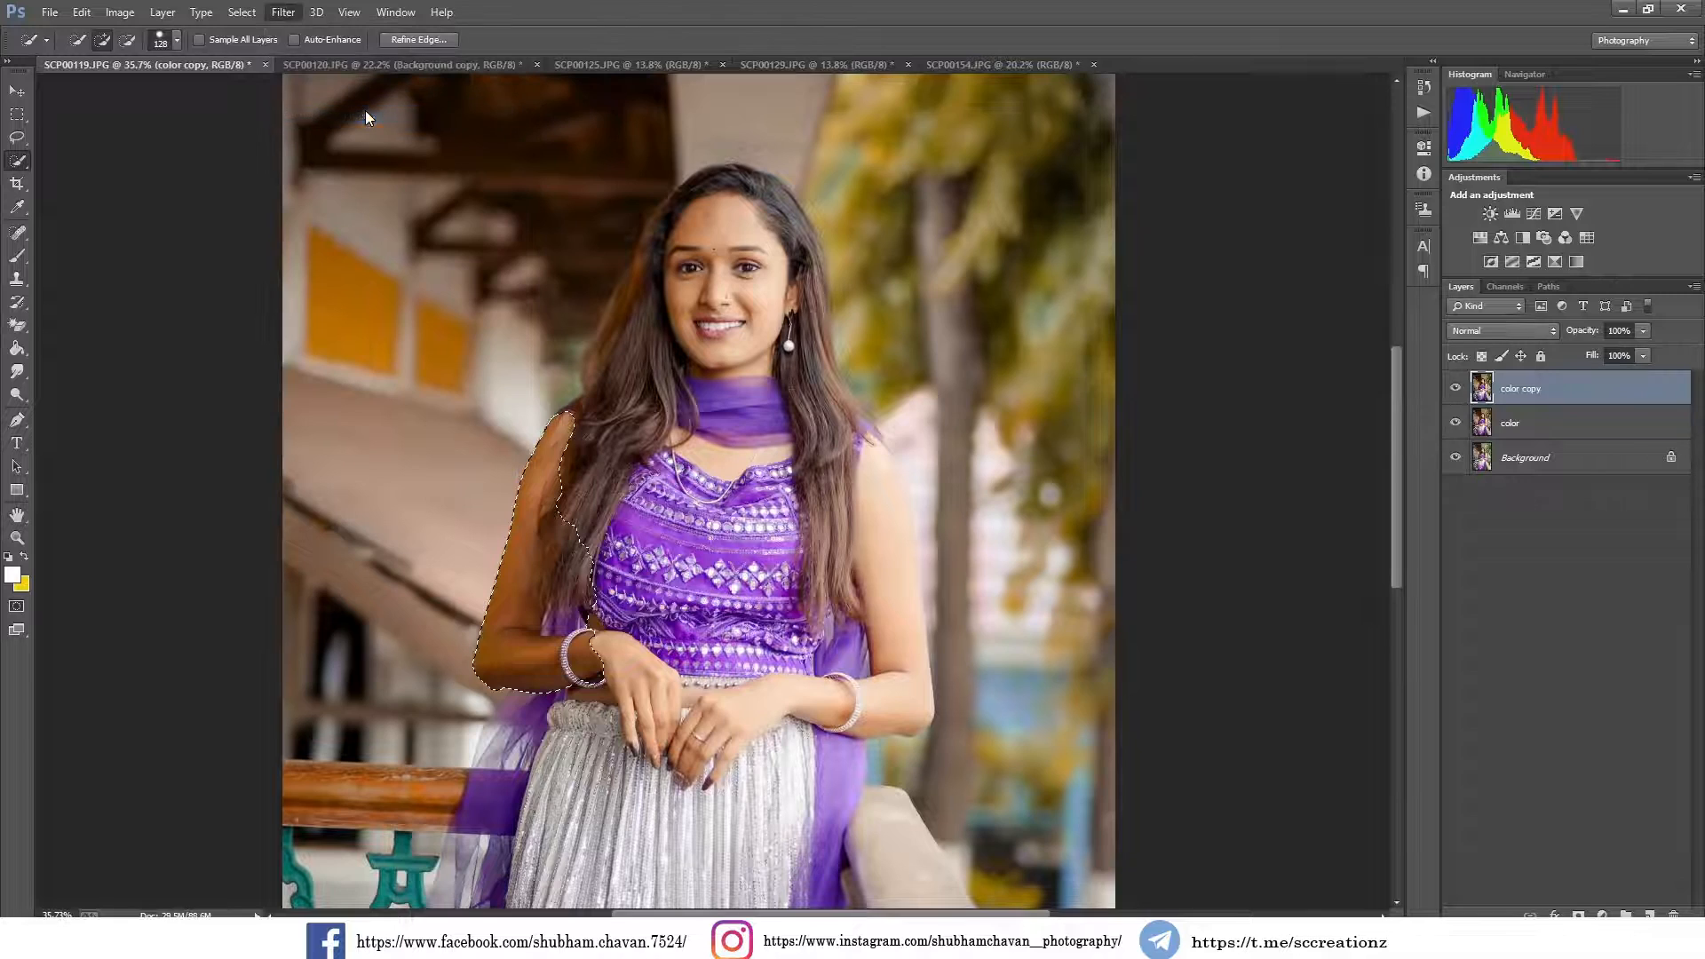
{"action": "left_click", "coordinate": [1403, 453]}
{"action": "left_click_drag", "start_coordinate": [1438, 525], "coordinate": [1480, 527]}
{"action": "left_click", "coordinate": [1467, 453]}
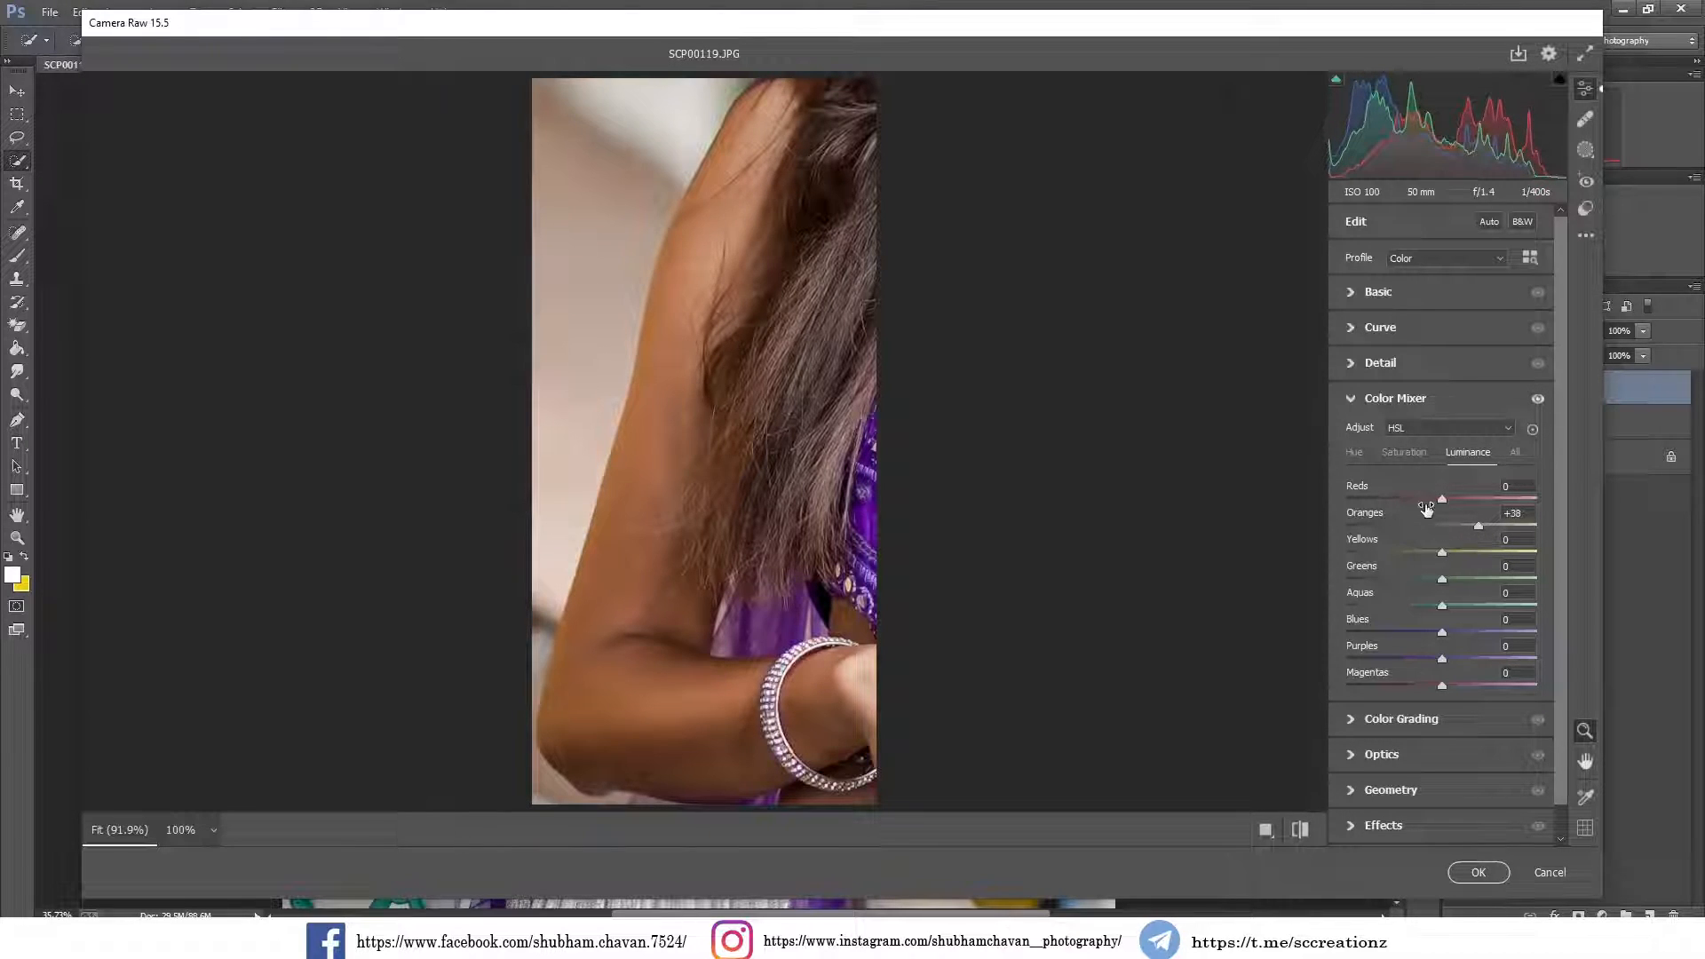
{"action": "left_click", "coordinate": [1402, 453]}
{"action": "mouse_move", "coordinate": [1416, 552]}
{"action": "left_mouse_down"}
{"action": "mouse_move", "coordinate": [1396, 554]}
{"action": "mouse_move", "coordinate": [1388, 523]}
{"action": "mouse_move", "coordinate": [1426, 529]}
{"action": "left_mouse_up"}
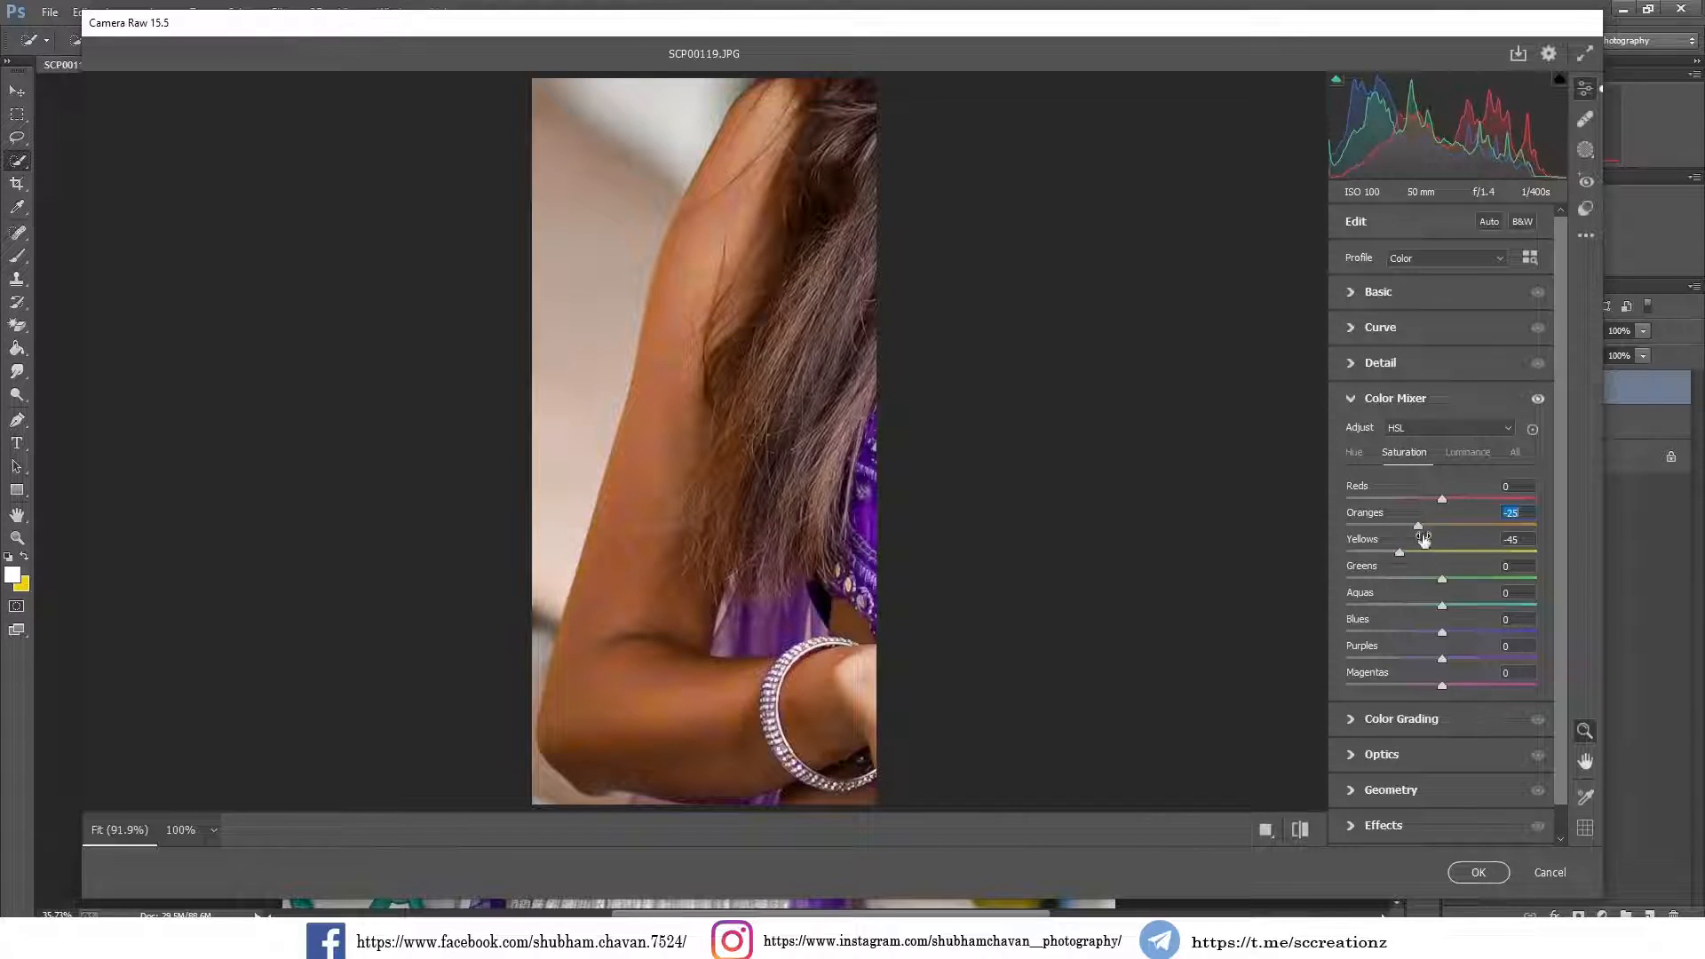
{"action": "left_click", "coordinate": [1477, 871]}
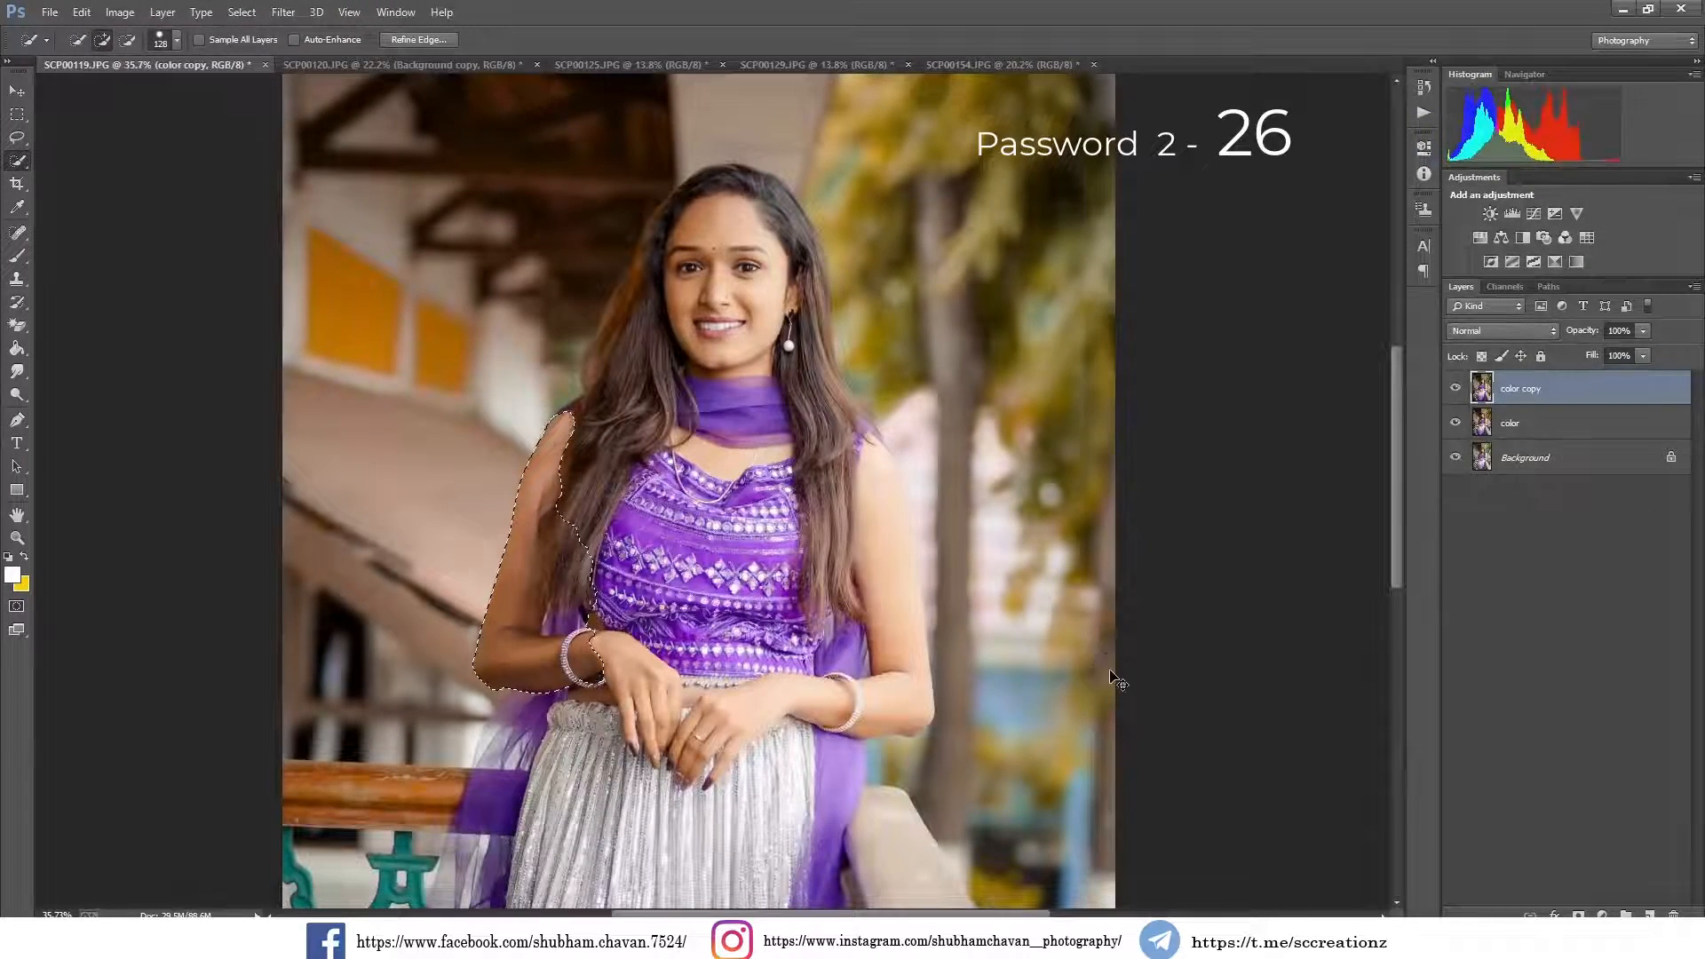
- Deselect the arm and merge the color copy layer down into the color layer
{"action": "key", "text": "ctrl+d"}
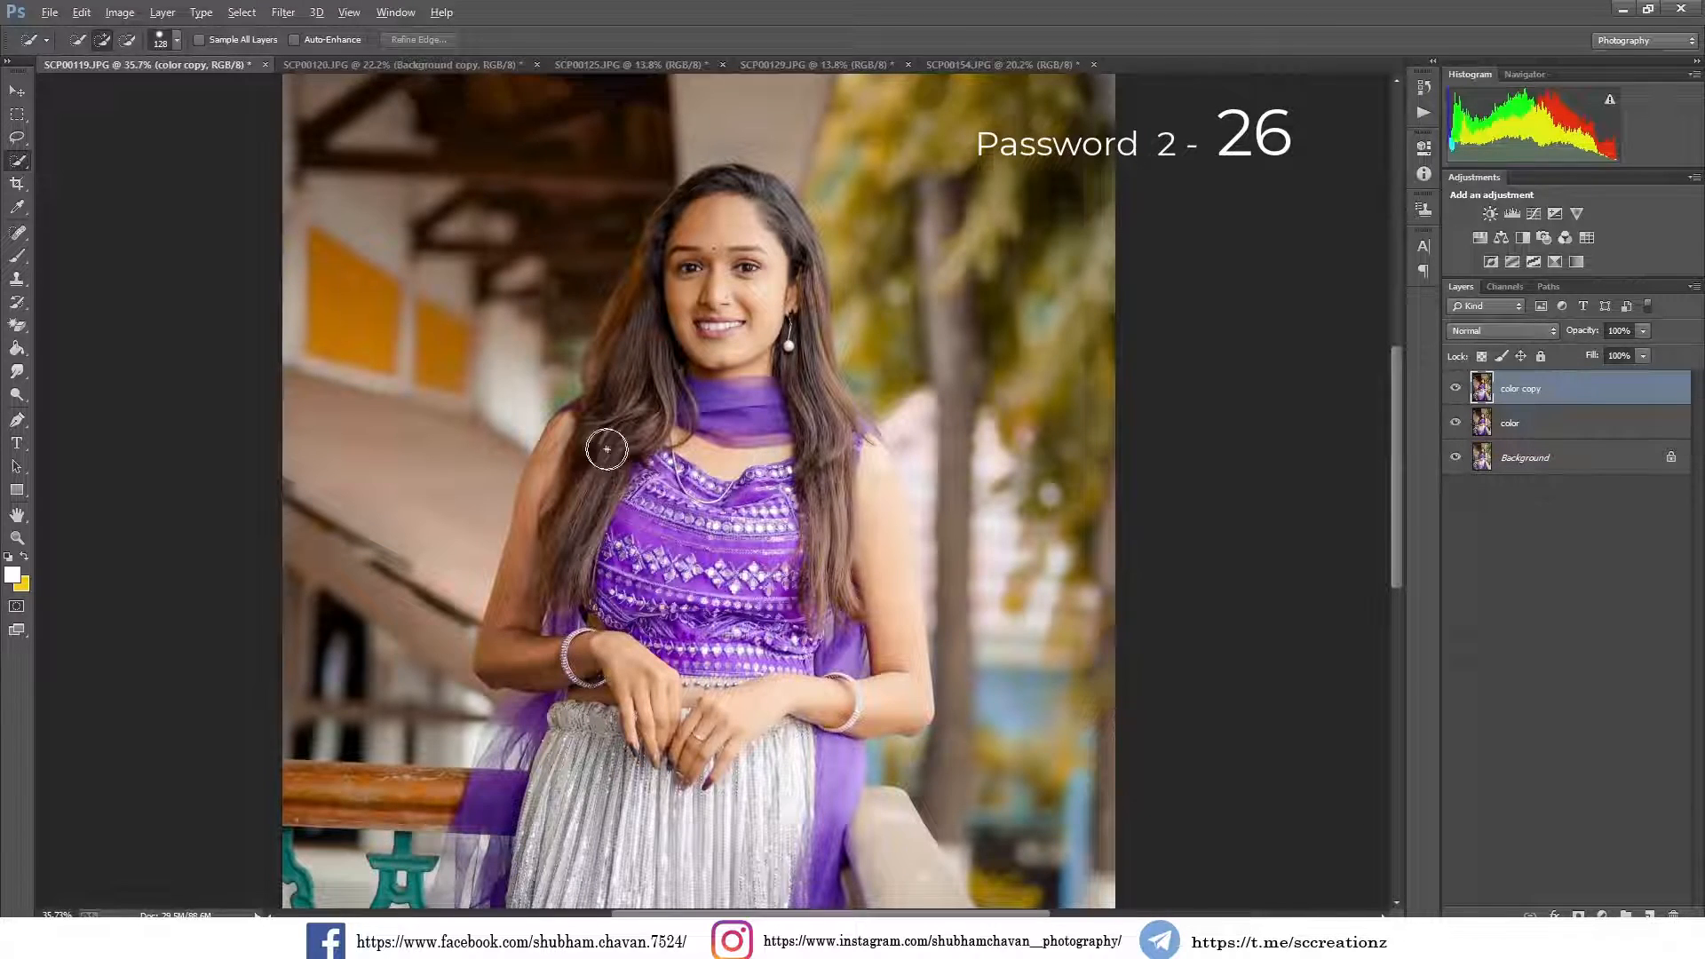
{"action": "key", "text": "ctrl+0"}
{"action": "scroll", "coordinate": [654, 551], "scroll_direction": "up", "scroll_amount": 9}
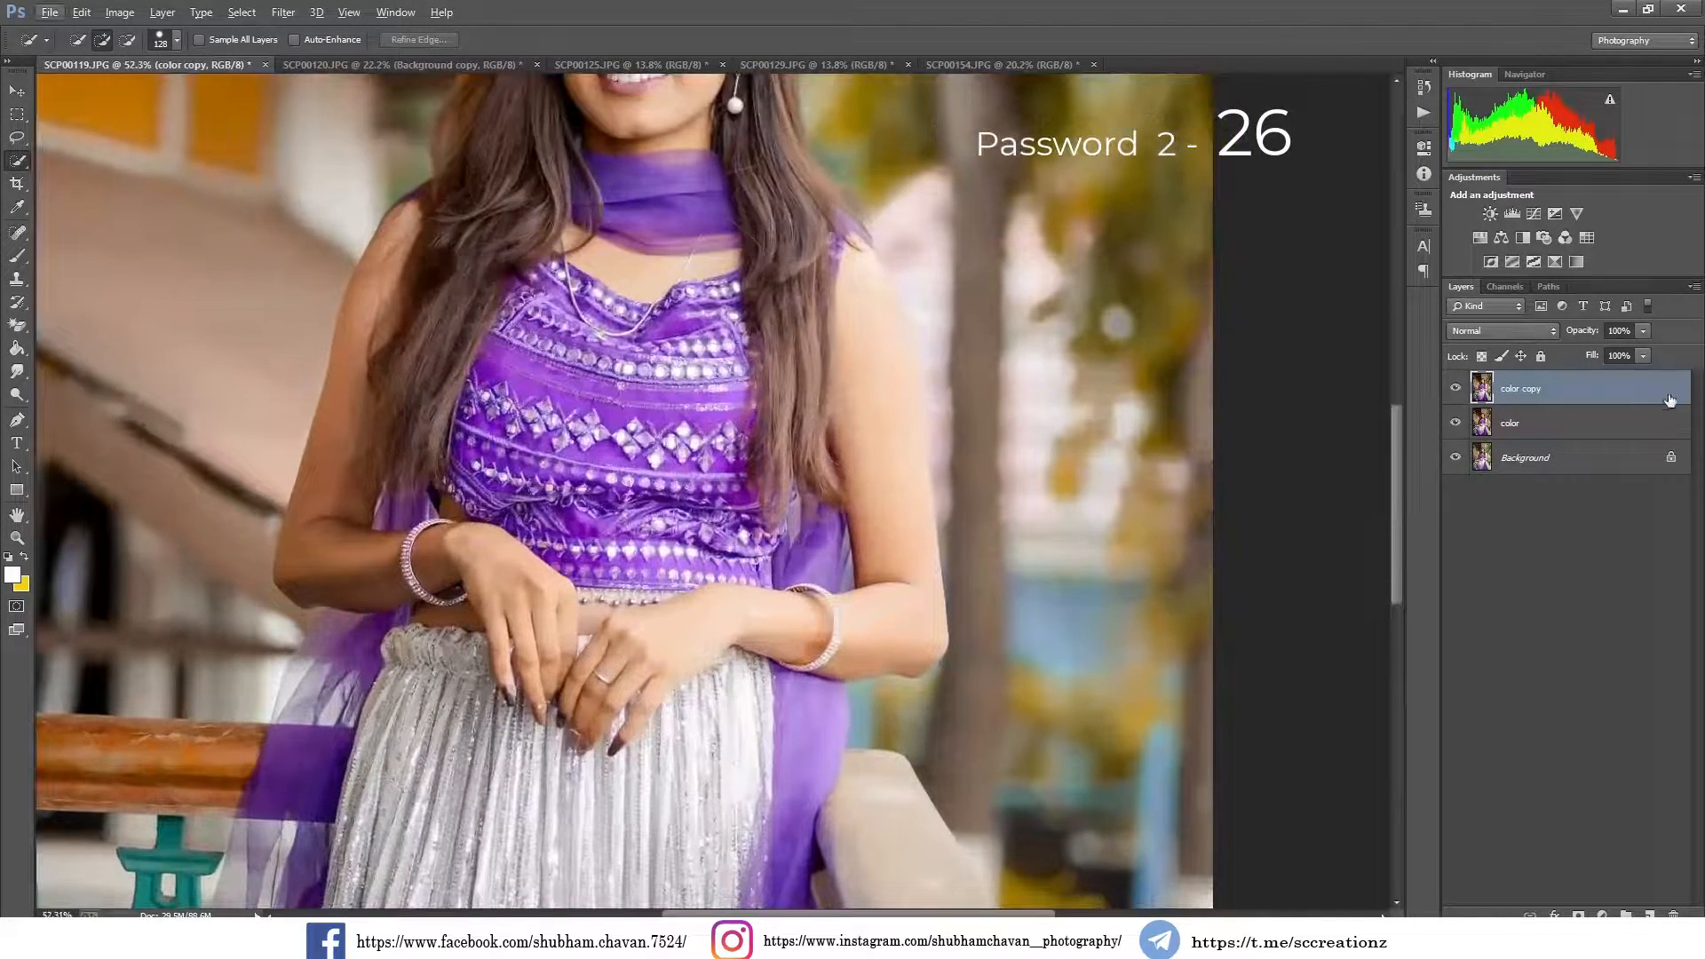
{"action": "right_click", "coordinate": [1637, 394]}
{"action": "left_click", "coordinate": [1461, 645]}
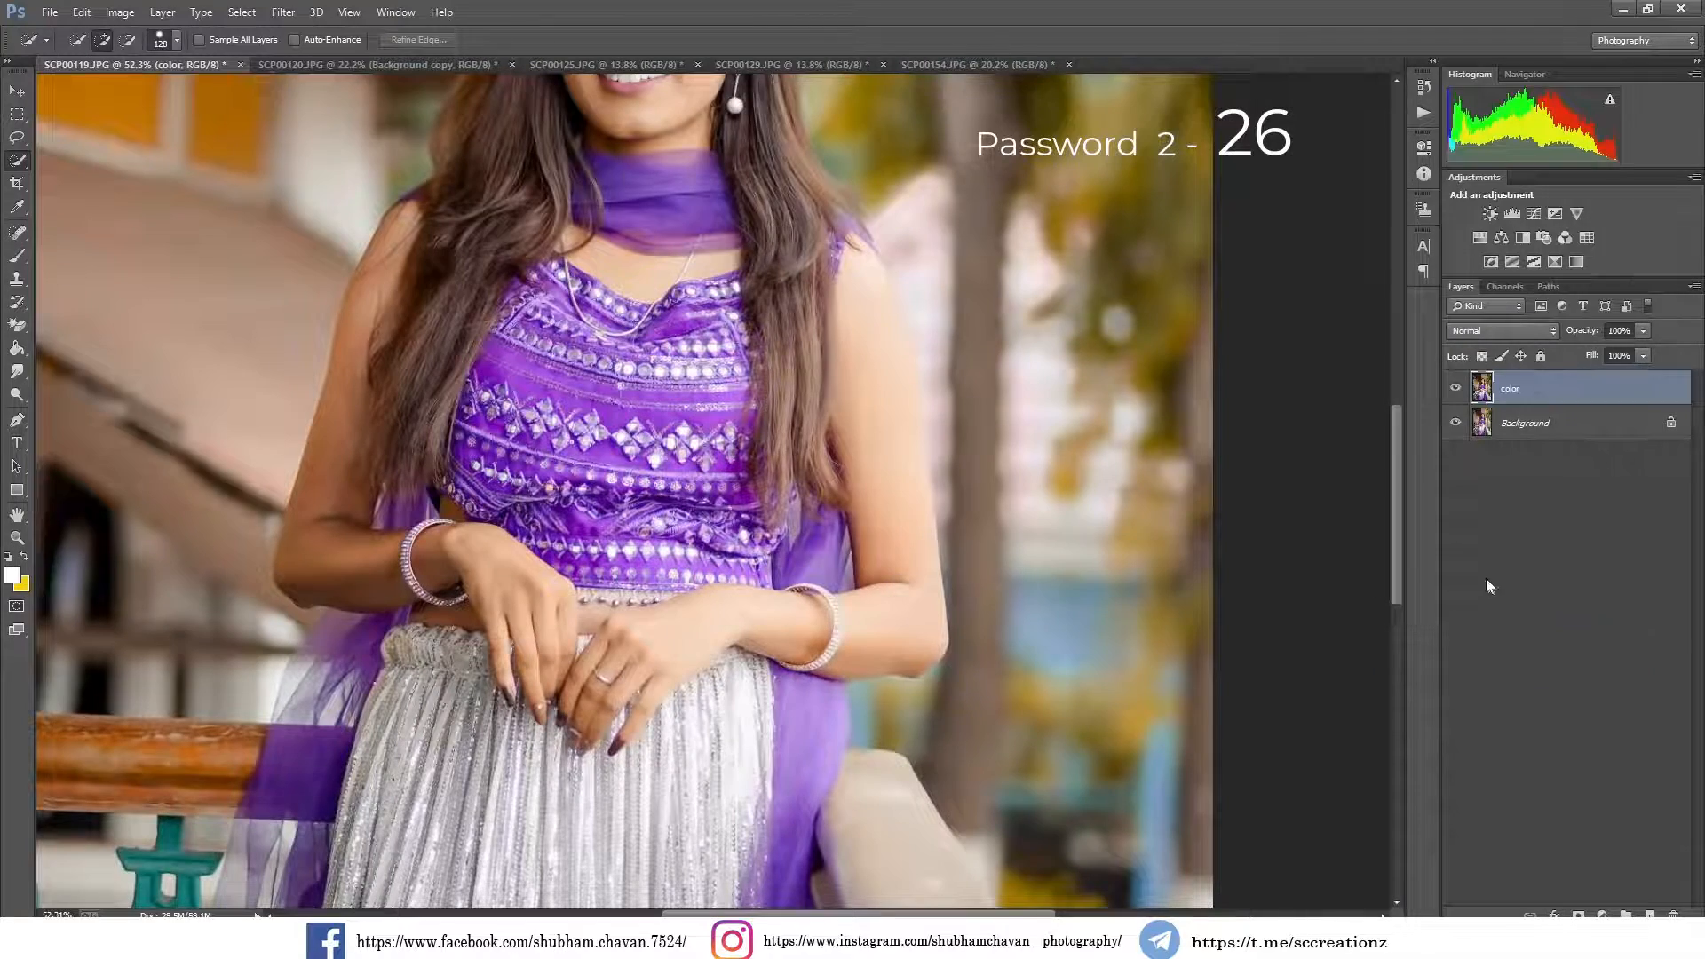
{"action": "left_click", "coordinate": [17, 394]}
{"action": "left_click", "coordinate": [106, 397]}
{"action": "scroll", "coordinate": [373, 453], "scroll_direction": "up", "scroll_amount": 1}
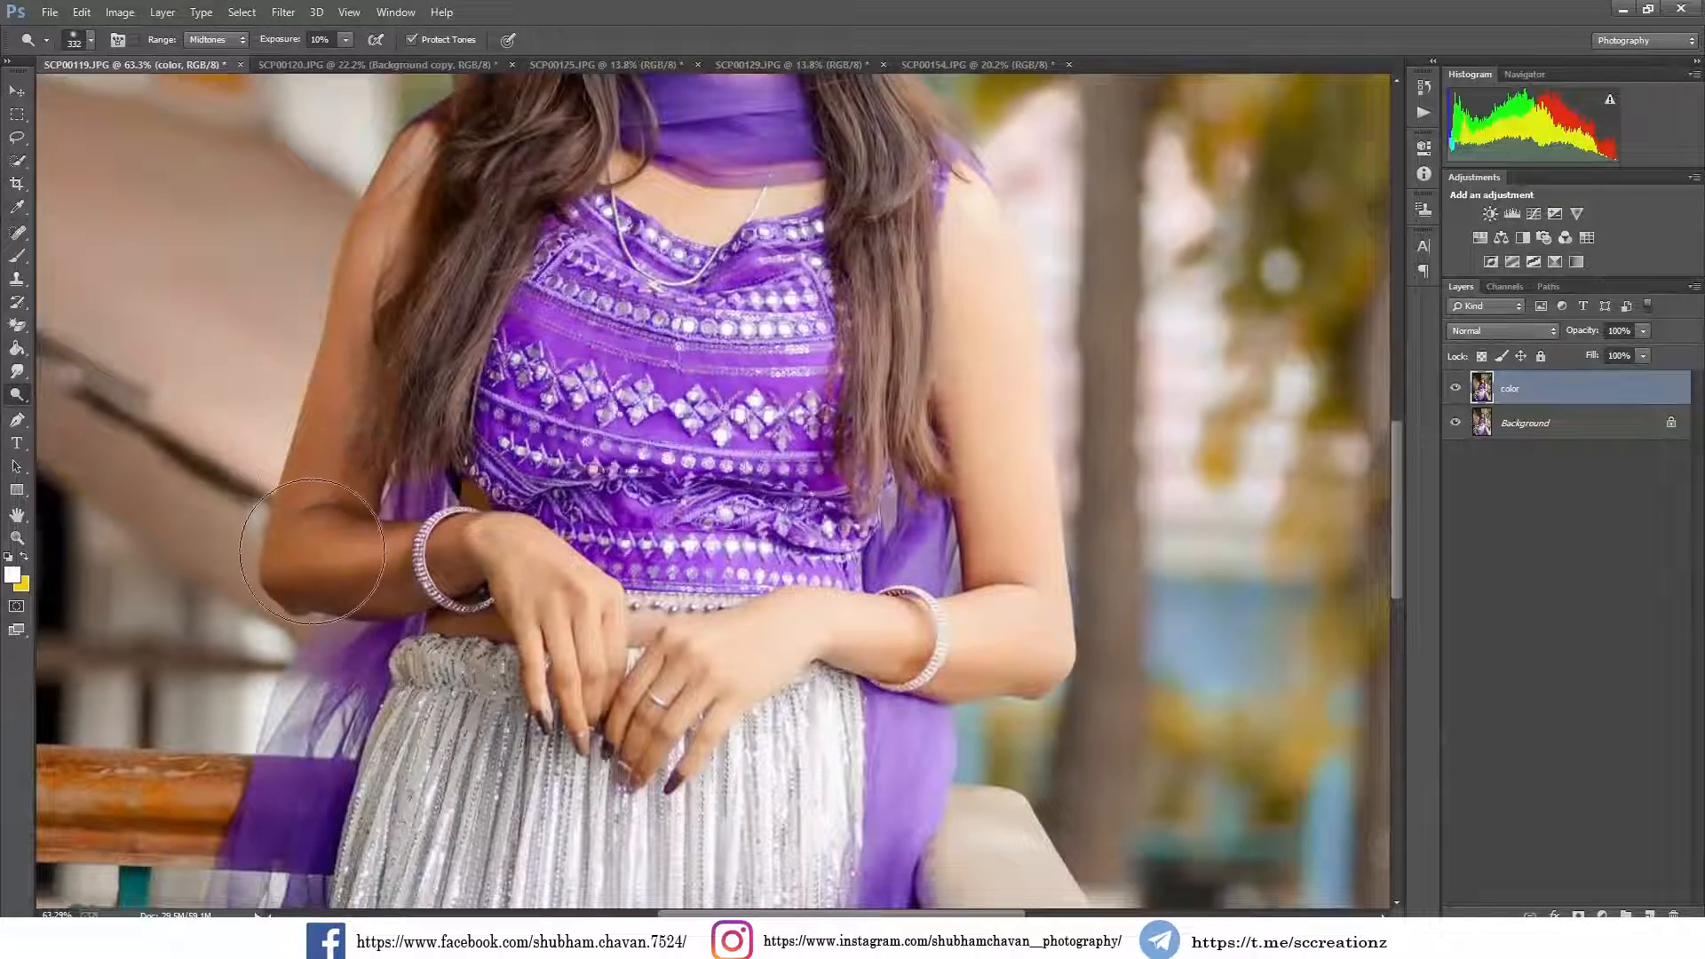
- Smooth the skin on the shaded forearm, elbow and lower upper arm using the Mixer Brush at size 132
{"action": "right_click", "coordinate": [17, 256]}
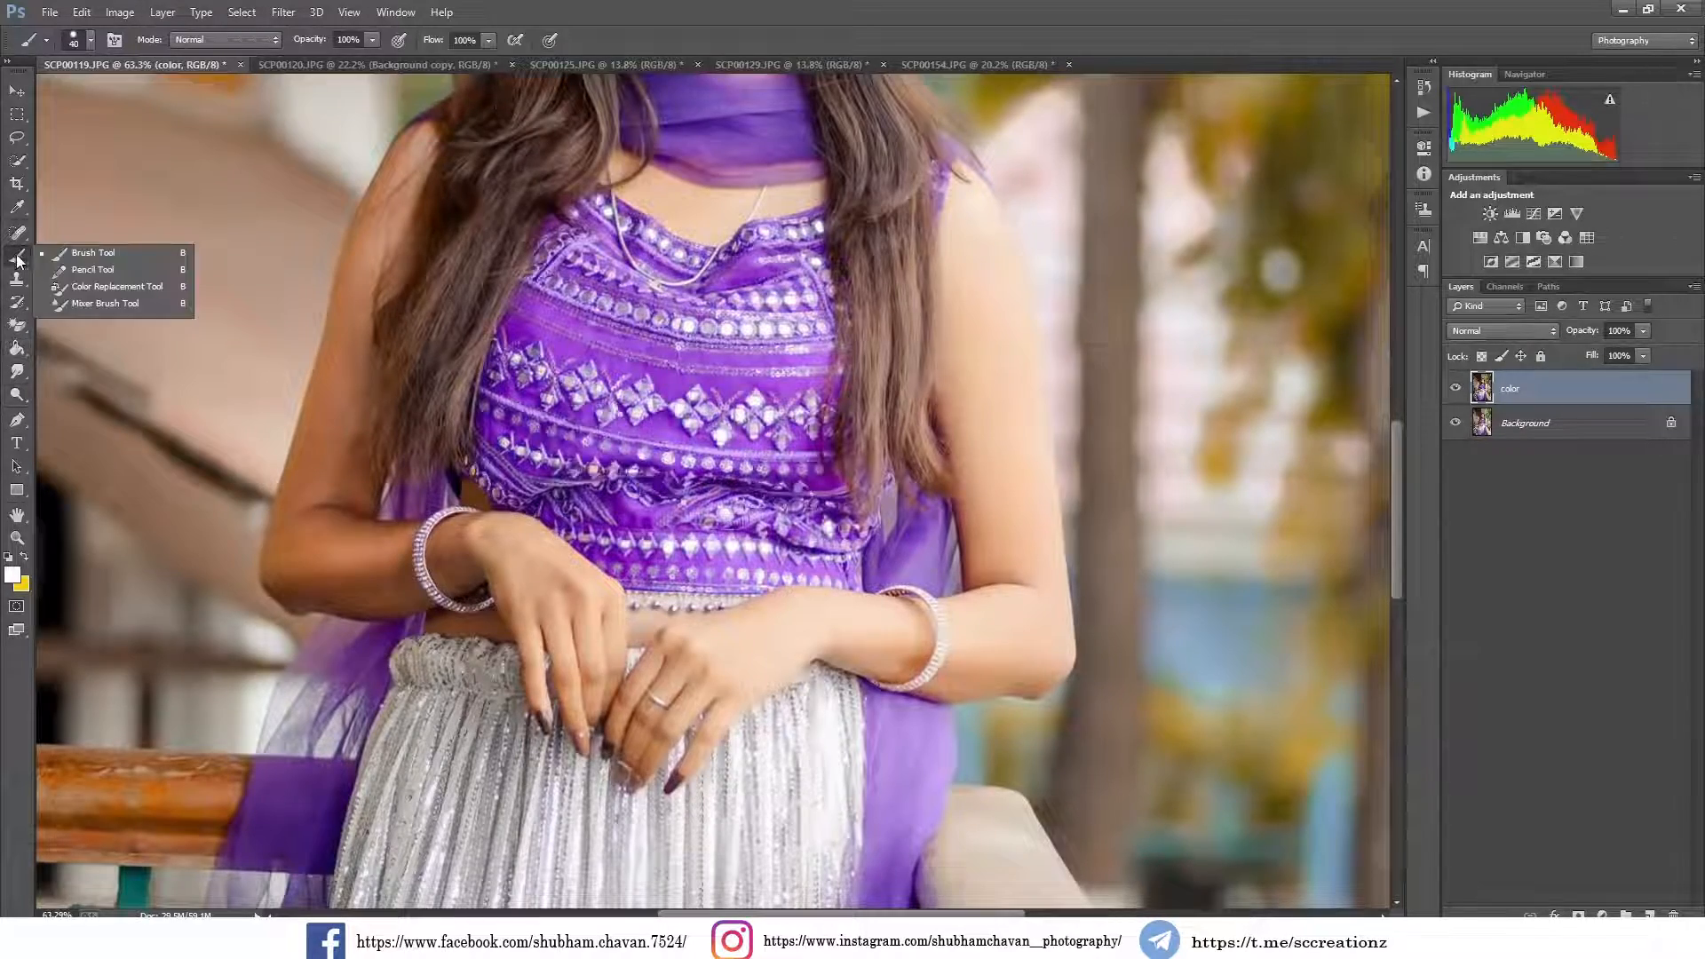
{"action": "left_click", "coordinate": [68, 304]}
{"action": "scroll", "coordinate": [347, 569], "scroll_direction": "up", "scroll_amount": 3}
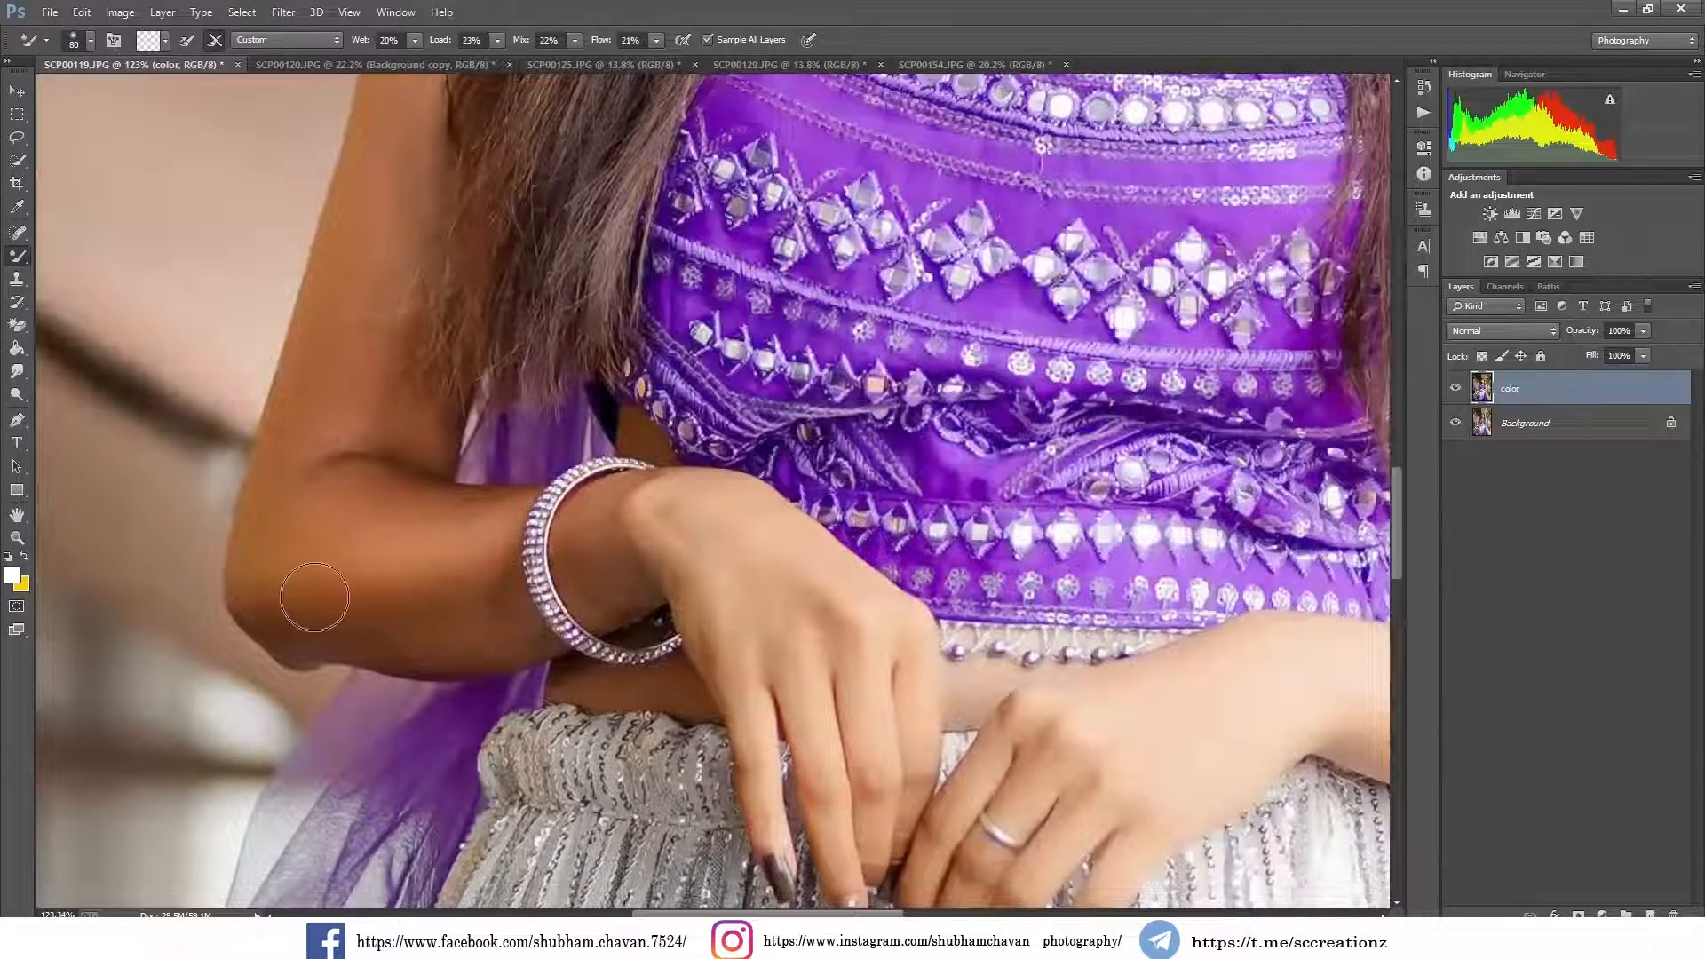
{"action": "right_click", "coordinate": [438, 593]}
{"action": "left_click", "coordinate": [588, 633]}
{"action": "mouse_move", "coordinate": [391, 609]}
{"action": "left_mouse_down"}
{"action": "mouse_move", "coordinate": [469, 613]}
{"action": "mouse_move", "coordinate": [387, 608]}
{"action": "mouse_move", "coordinate": [405, 643]}
{"action": "mouse_move", "coordinate": [352, 598]}
{"action": "mouse_move", "coordinate": [290, 584]}
{"action": "mouse_move", "coordinate": [313, 621]}
{"action": "mouse_move", "coordinate": [411, 577]}
{"action": "left_mouse_up"}
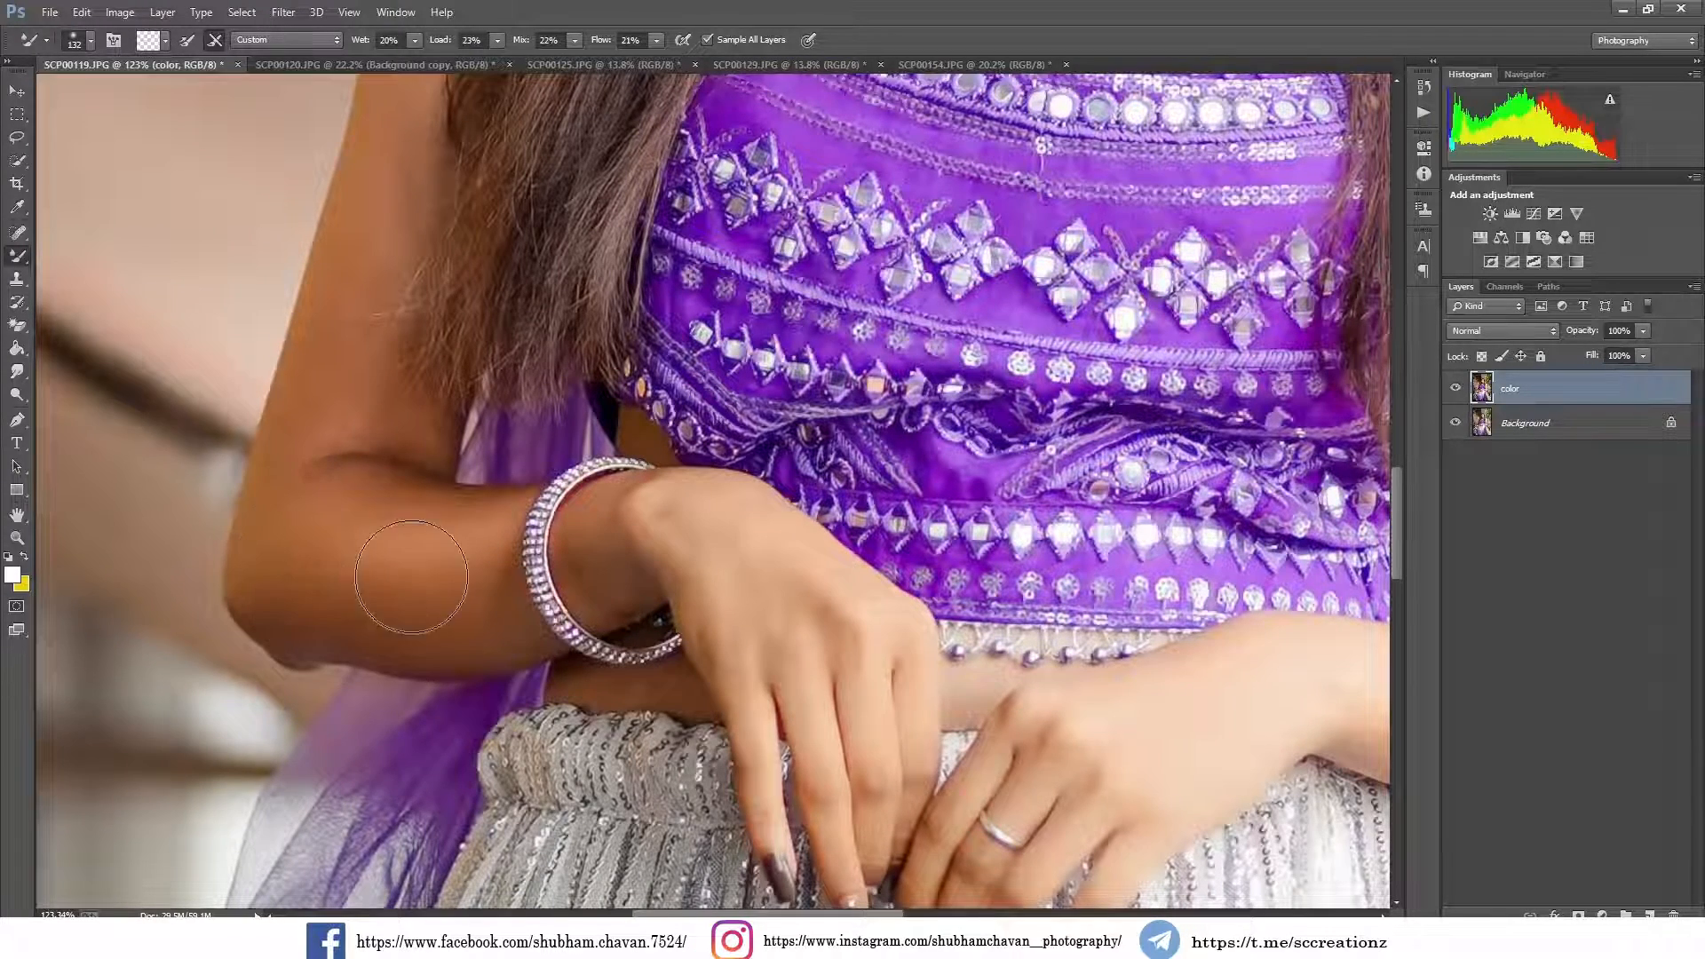
{"action": "left_click_drag", "start_coordinate": [325, 532], "coordinate": [391, 533]}
{"action": "left_click_drag", "start_coordinate": [299, 430], "coordinate": [348, 323]}
{"action": "mouse_move", "coordinate": [303, 595]}
{"action": "left_mouse_down"}
{"action": "mouse_move", "coordinate": [285, 522]}
{"action": "mouse_move", "coordinate": [342, 556]}
{"action": "mouse_move", "coordinate": [439, 539]}
{"action": "mouse_move", "coordinate": [355, 512]}
{"action": "mouse_move", "coordinate": [472, 535]}
{"action": "mouse_move", "coordinate": [296, 491]}
{"action": "left_mouse_up"}
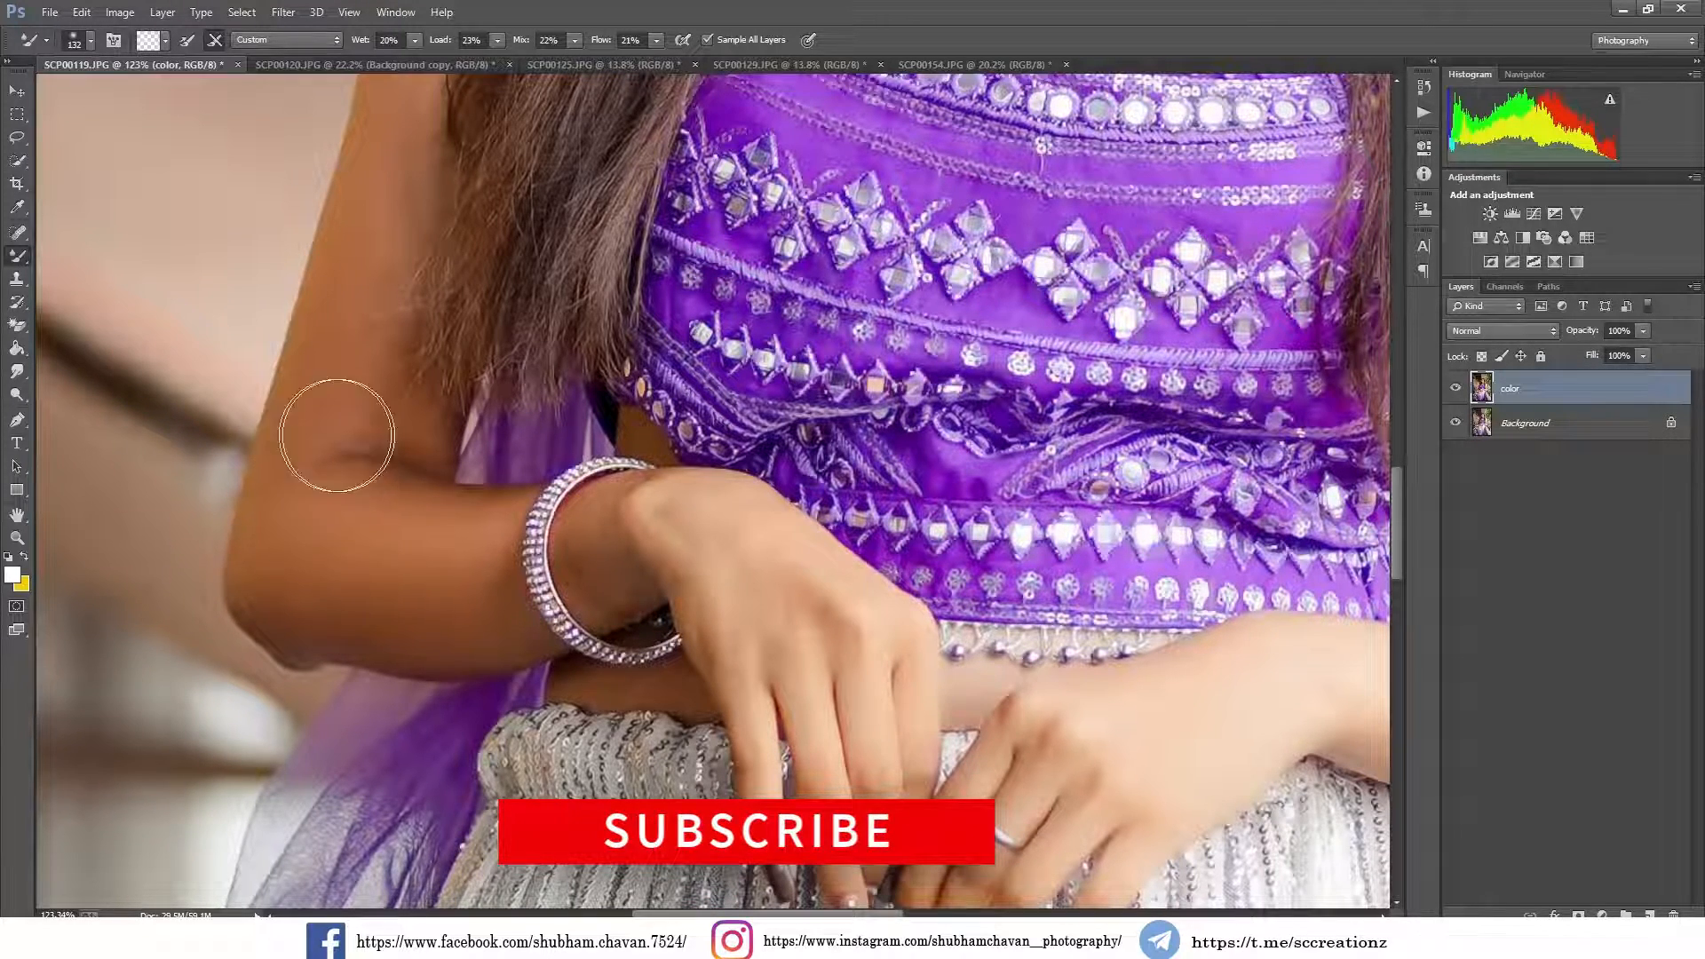
- Blend the skin at the wrist inside the bangle and on the adjoining forearm using a smaller Mixer Brush
{"action": "key", "text": "o"}
{"action": "scroll", "coordinate": [415, 434], "scroll_direction": "down", "scroll_amount": 2}
{"action": "key", "text": "b"}
{"action": "scroll", "coordinate": [490, 530], "scroll_direction": "up", "scroll_amount": 5}
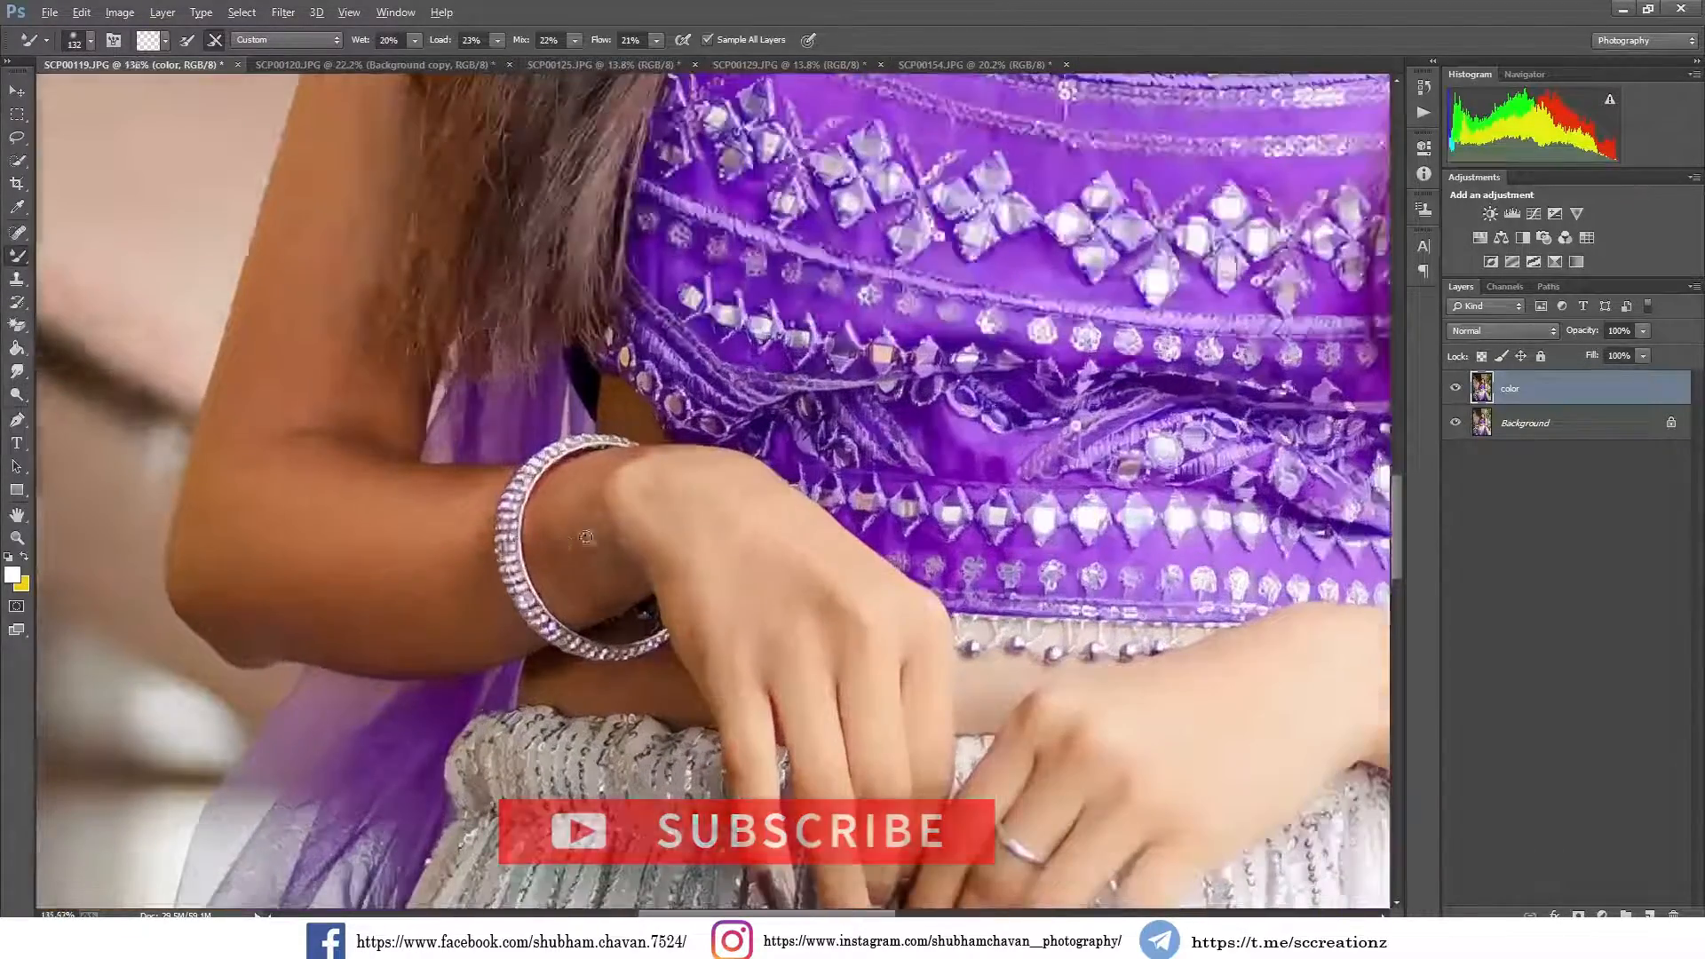
{"action": "right_click", "coordinate": [592, 538]}
{"action": "left_click_drag", "start_coordinate": [719, 579], "coordinate": [712, 578]}
{"action": "left_click", "coordinate": [554, 504]}
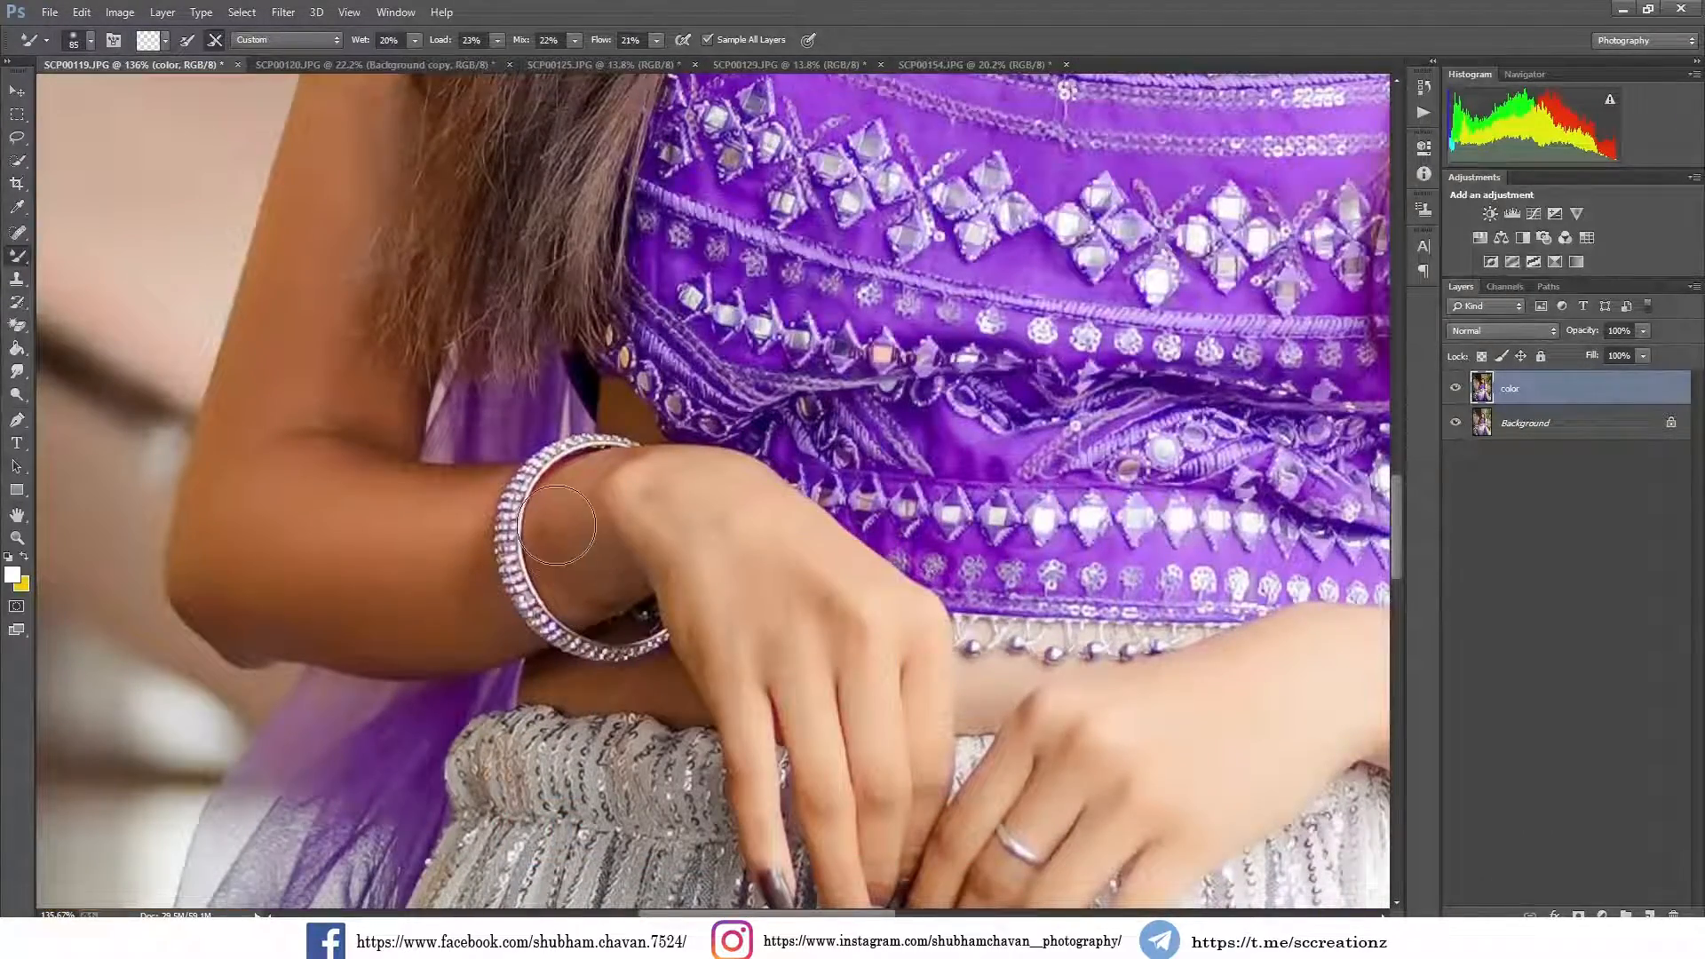
{"action": "mouse_move", "coordinate": [469, 591]}
{"action": "left_mouse_down"}
{"action": "mouse_move", "coordinate": [413, 621]}
{"action": "mouse_move", "coordinate": [464, 550]}
{"action": "mouse_move", "coordinate": [422, 607]}
{"action": "mouse_move", "coordinate": [435, 624]}
{"action": "mouse_move", "coordinate": [466, 552]}
{"action": "mouse_move", "coordinate": [465, 598]}
{"action": "mouse_move", "coordinate": [431, 622]}
{"action": "mouse_move", "coordinate": [477, 512]}
{"action": "mouse_move", "coordinate": [408, 581]}
{"action": "left_mouse_up"}
- Review the whole retouched SCP00119.JPG against its original by hiding and showing the color layer
{"action": "left_click", "coordinate": [16, 396]}
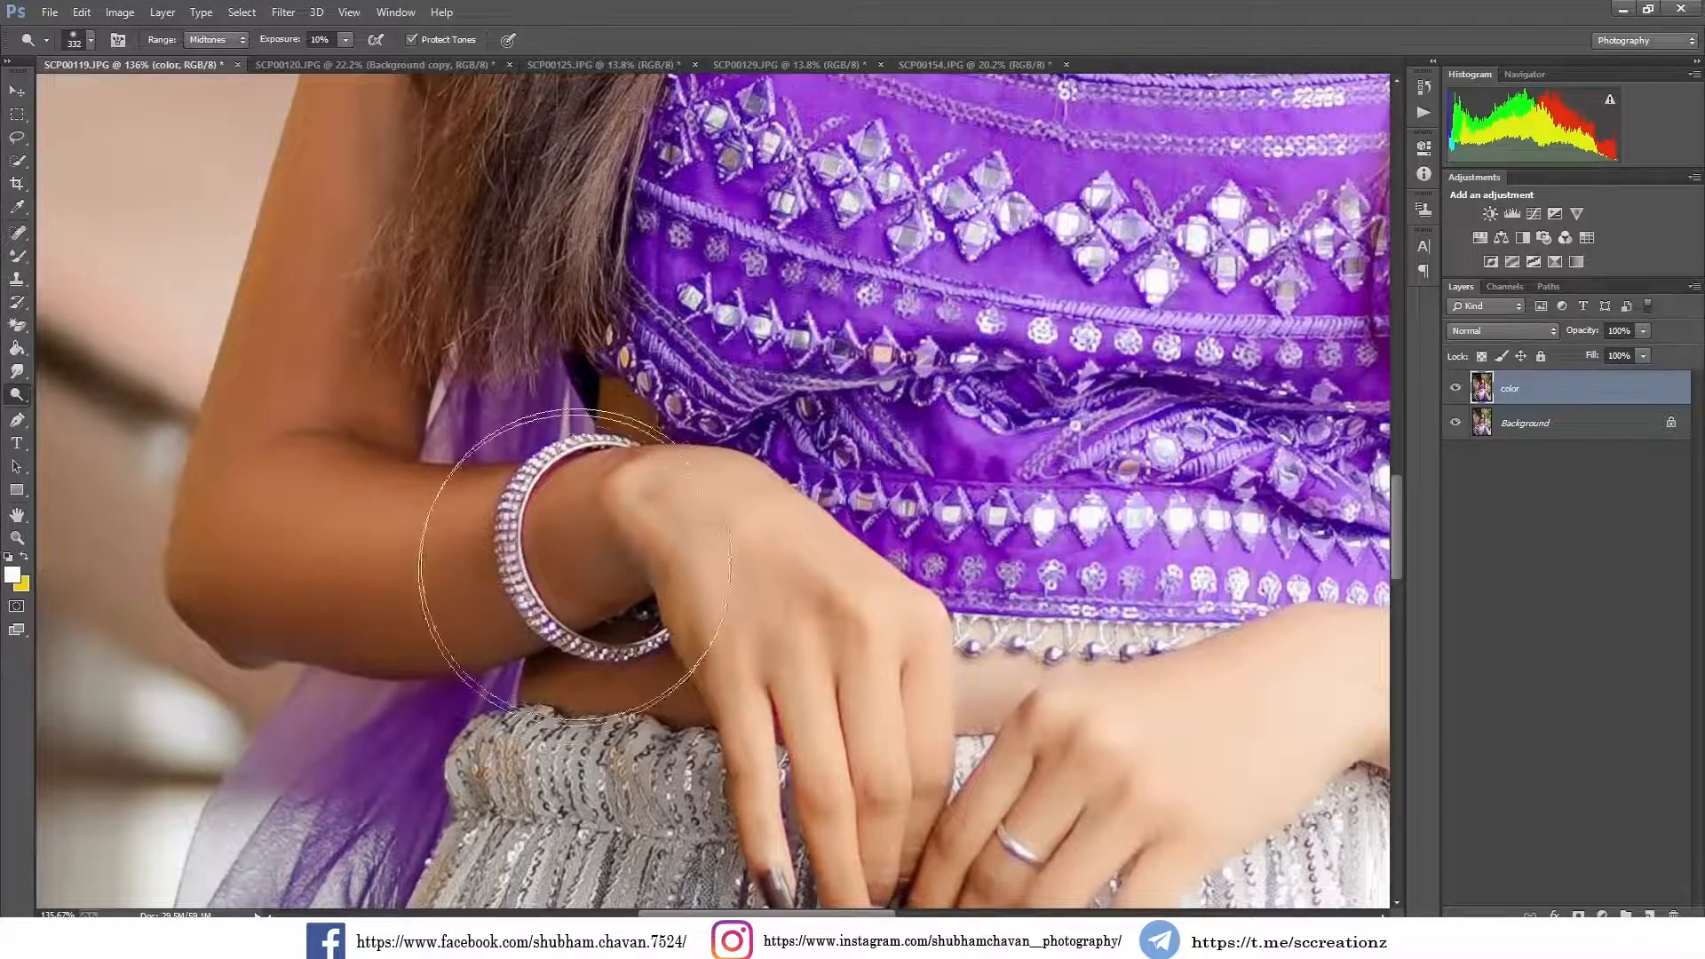
{"action": "scroll", "coordinate": [506, 626], "scroll_direction": "down", "scroll_amount": 12}
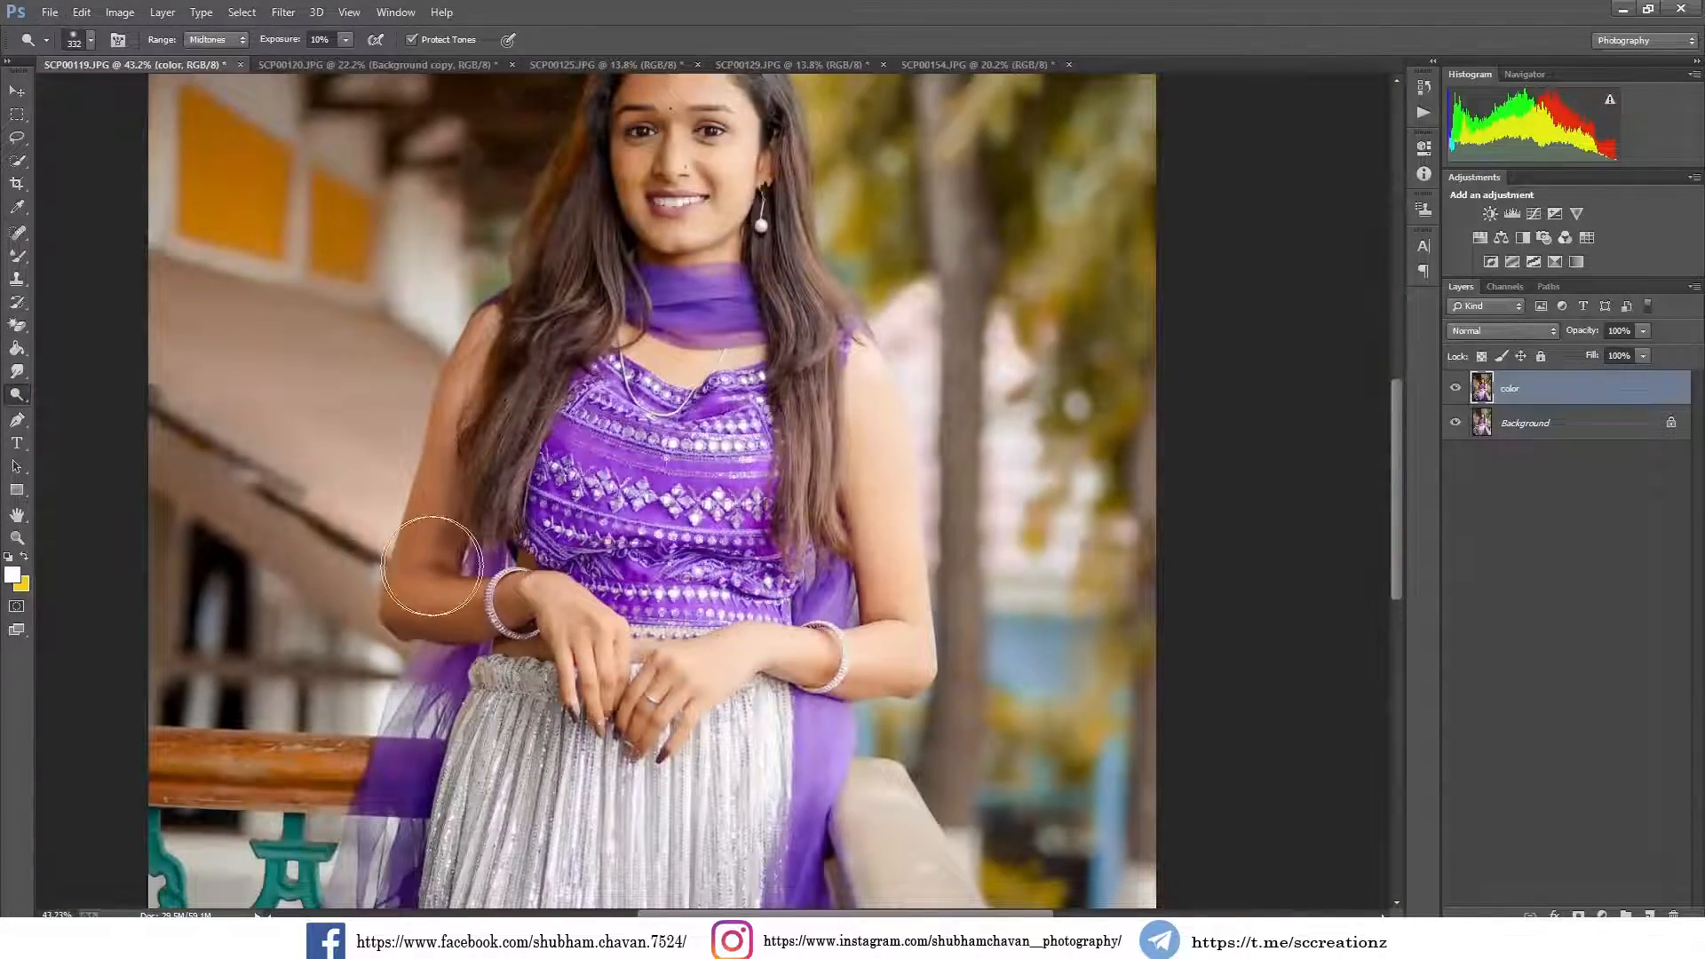
{"action": "scroll", "coordinate": [461, 454], "scroll_direction": "down", "scroll_amount": 7}
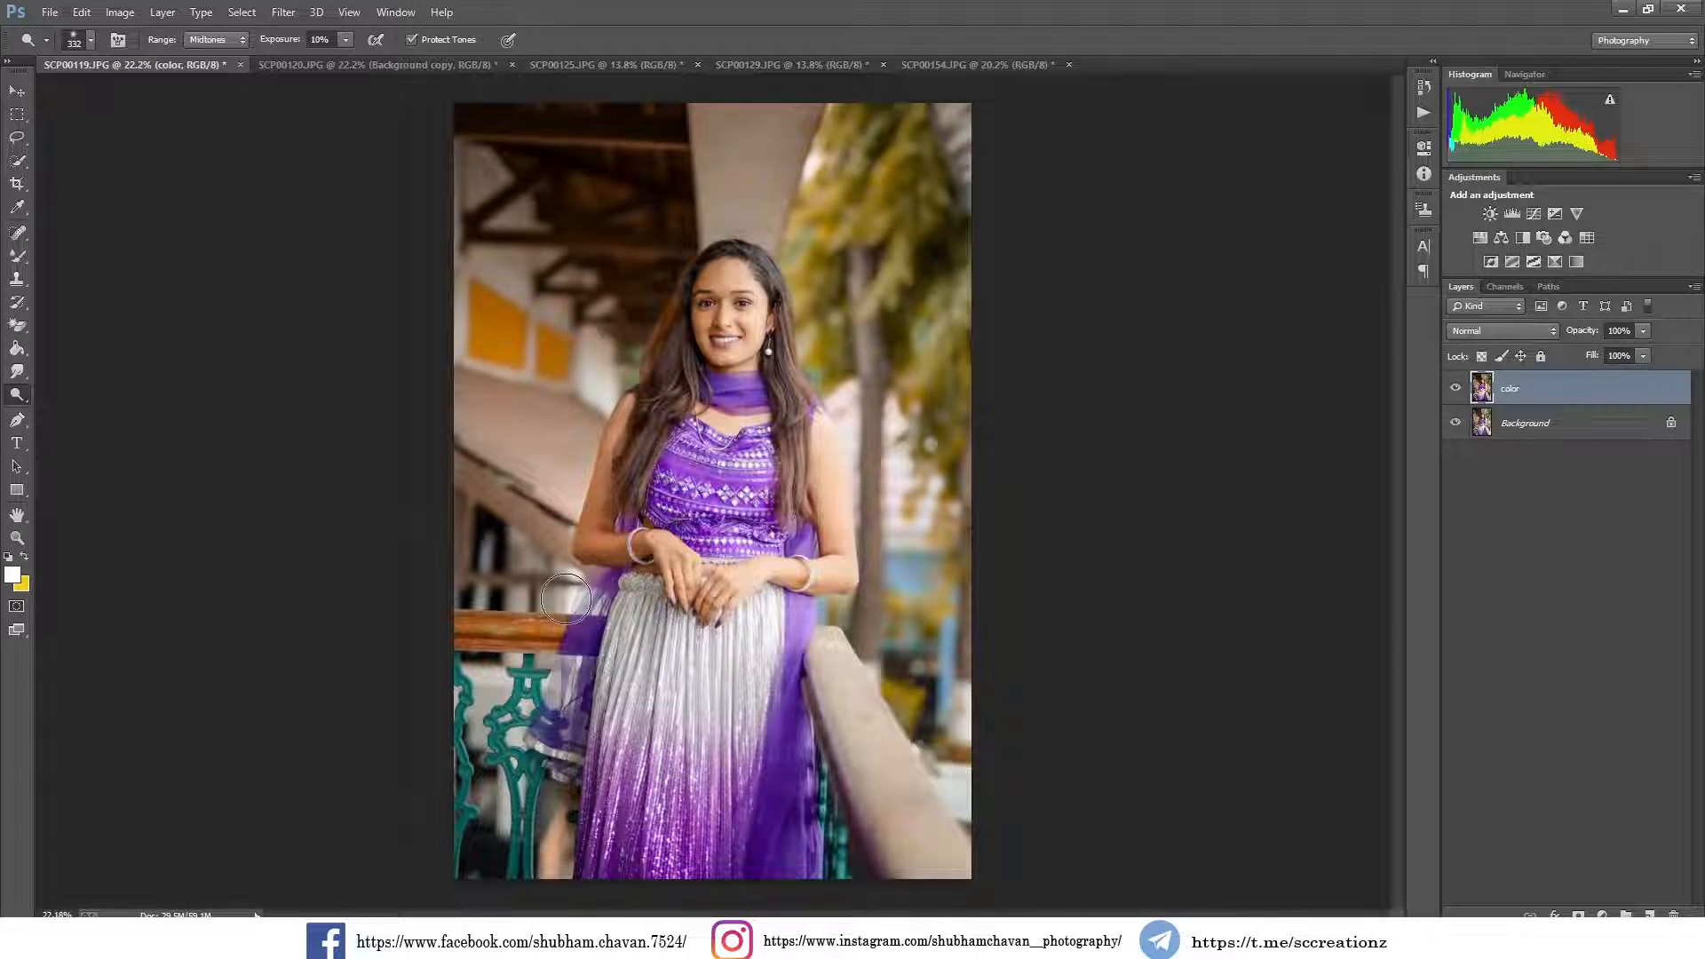
{"action": "scroll", "coordinate": [566, 599], "scroll_direction": "down", "scroll_amount": 1}
{"action": "left_click", "coordinate": [1454, 389]}
{"action": "left_click", "coordinate": [1454, 389]}
{"action": "left_click", "coordinate": [1455, 389]}
{"action": "left_click", "coordinate": [1455, 389]}
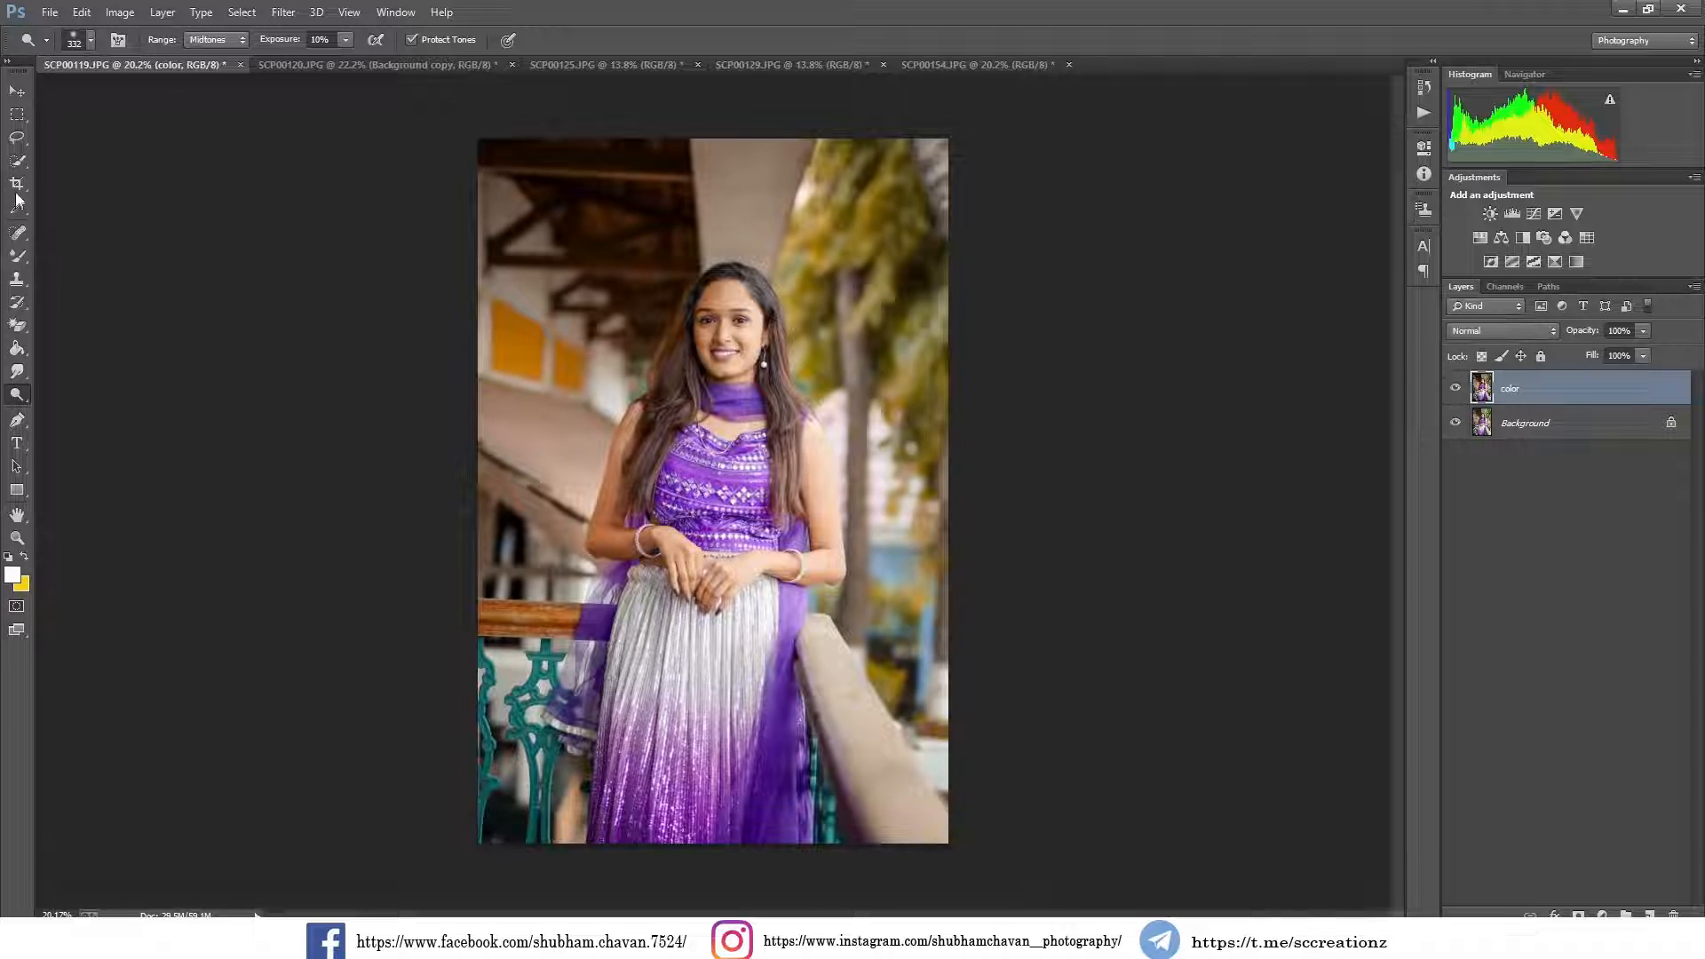
{"action": "left_click", "coordinate": [15, 91]}
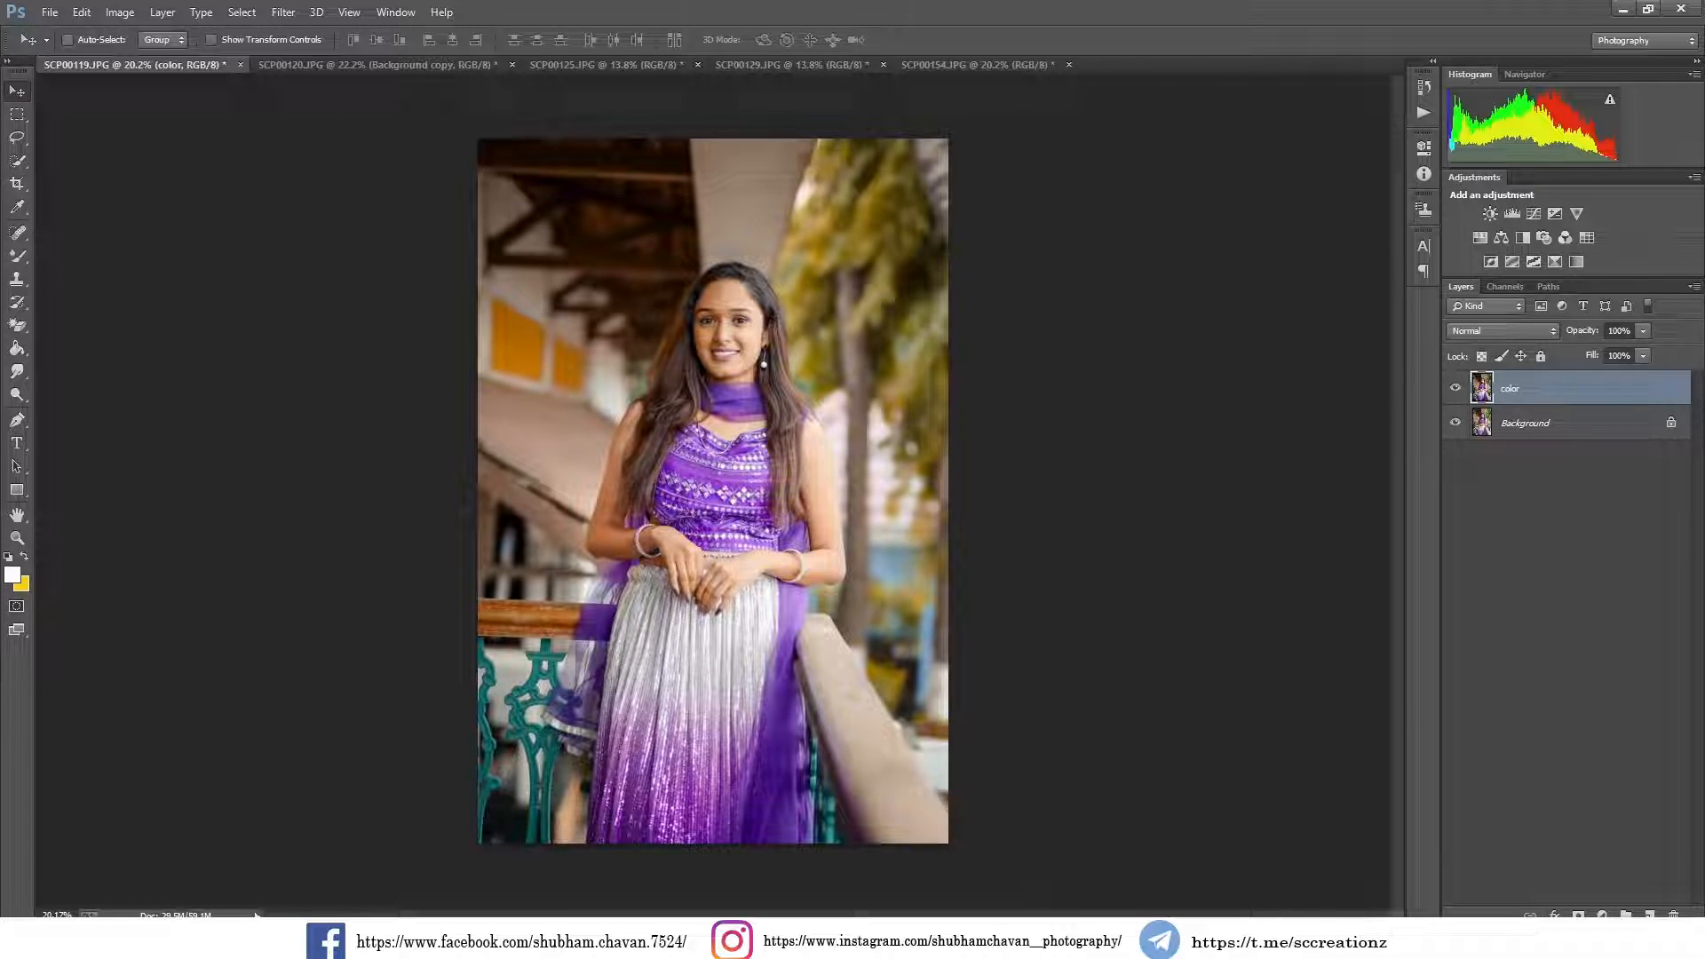